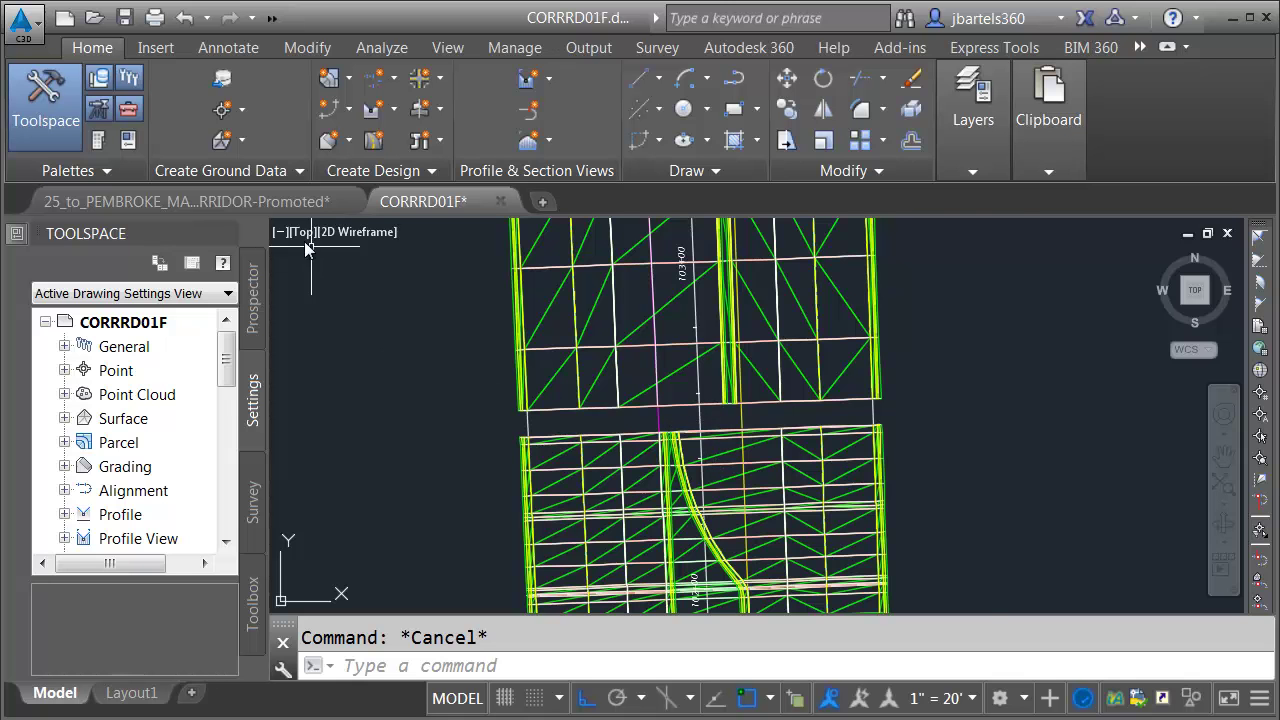
Inspect PGL-RT in the promoted 25_to_PEMBROKE corridor drawing
{"action": "left_click", "coordinate": [263, 198]}
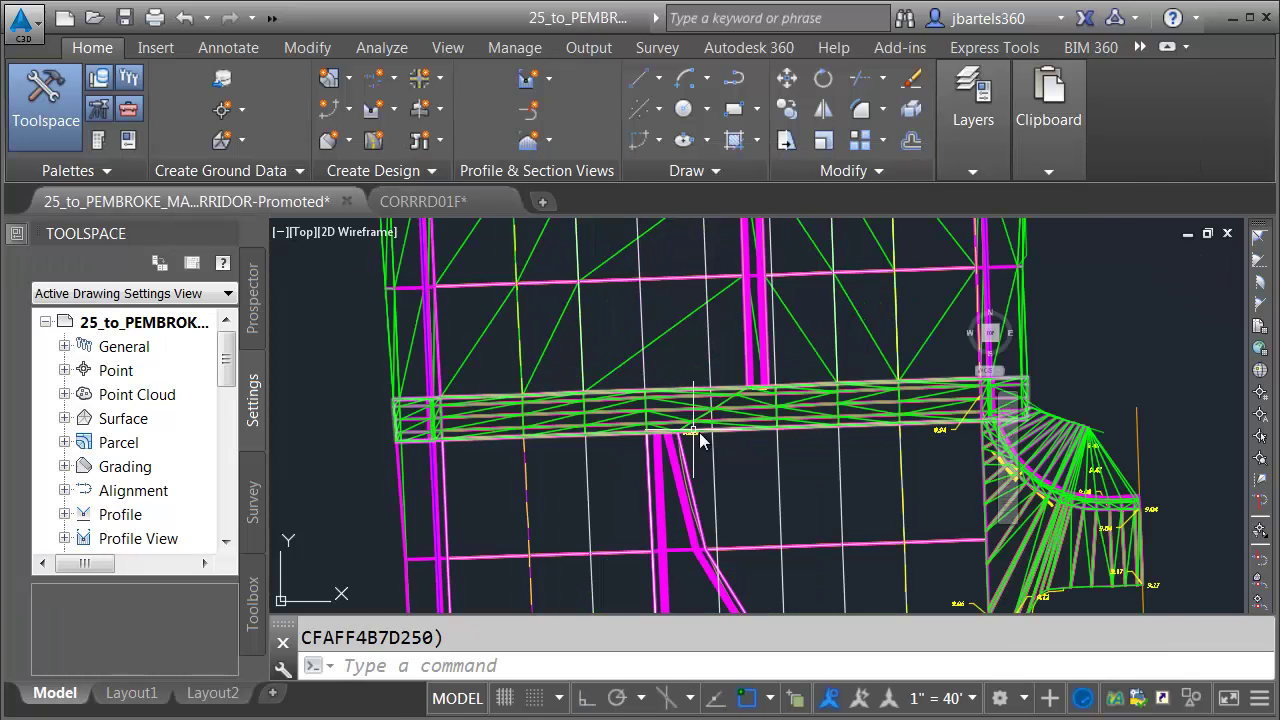
{"action": "scroll", "coordinate": [724, 435], "scroll_direction": "up", "scroll_amount": 4}
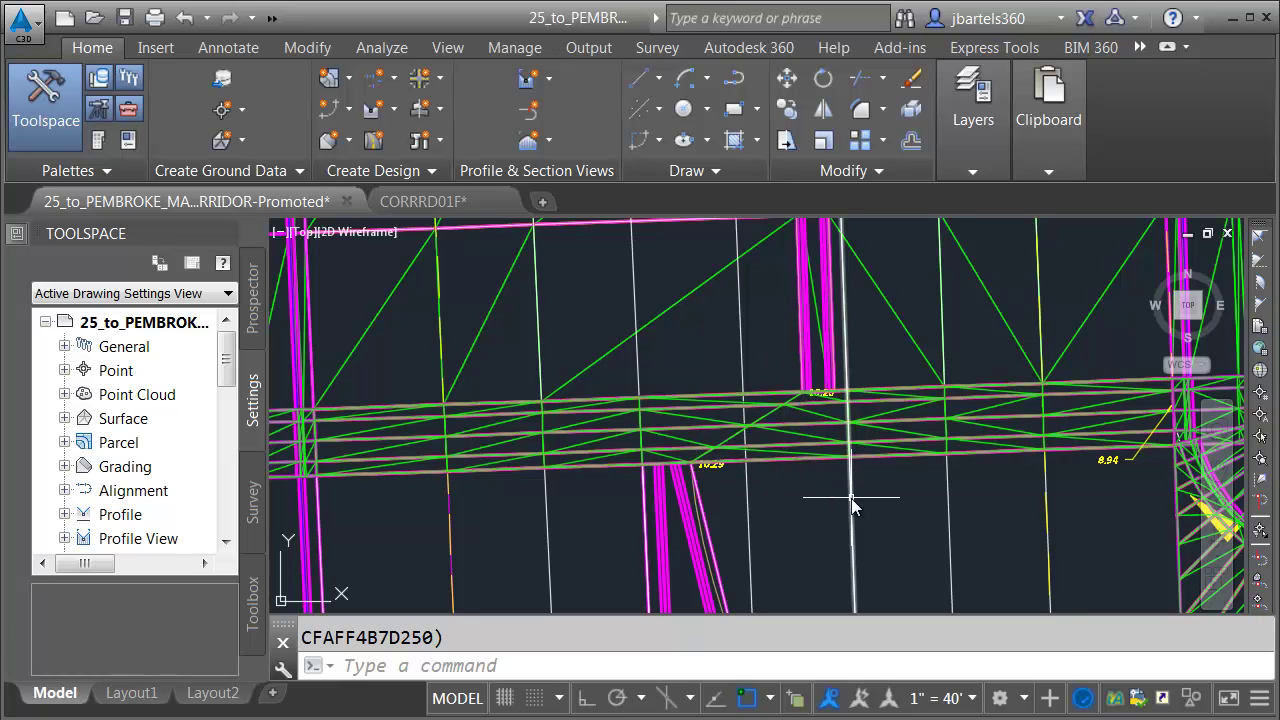
{"action": "mouse_move", "coordinate": [851, 497]}
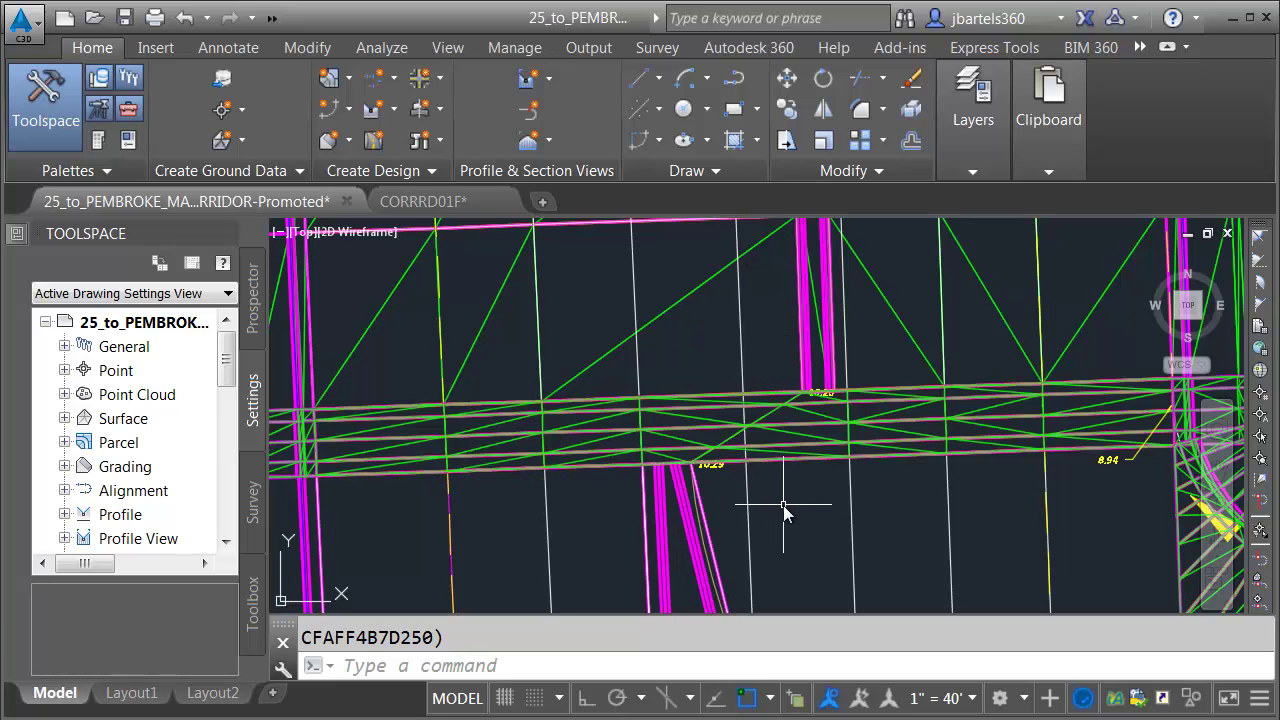
{"action": "mouse_move", "coordinate": [783, 505]}
Return to CORRRD01F and zoom in on the gap between the two median ends
{"action": "left_click", "coordinate": [423, 201]}
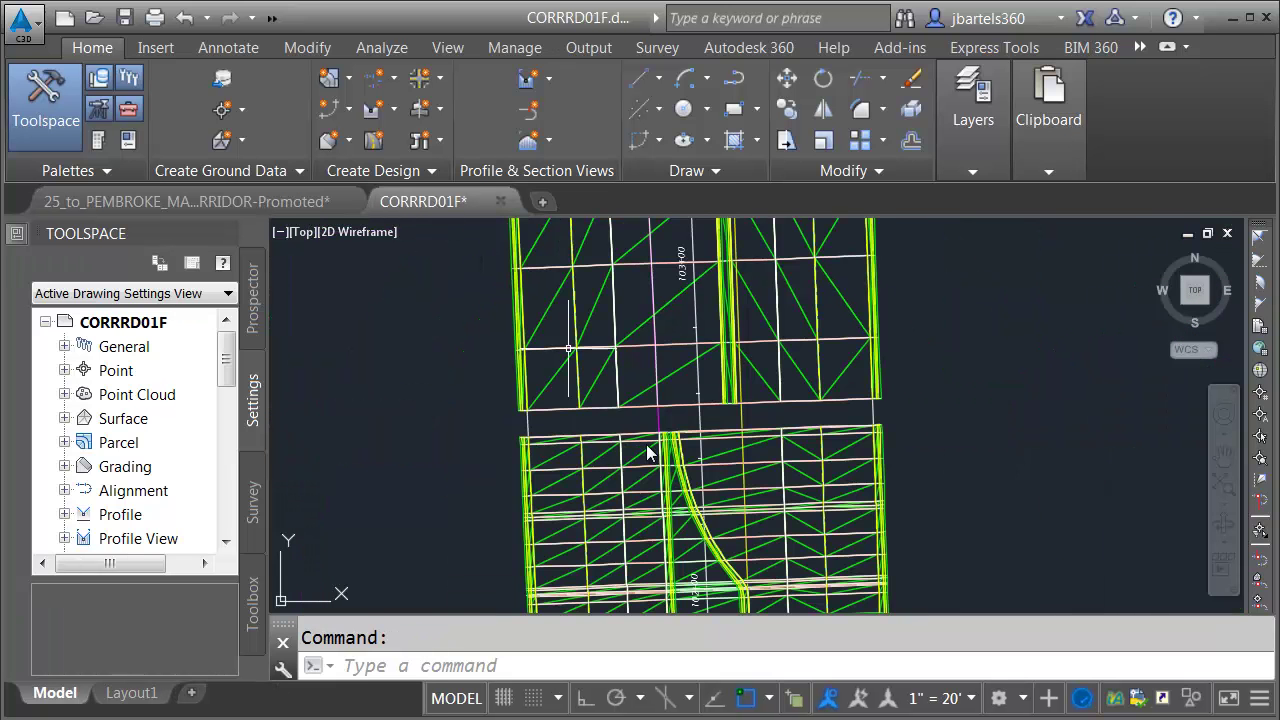
{"action": "scroll", "coordinate": [700, 432], "scroll_direction": "up", "scroll_amount": 6}
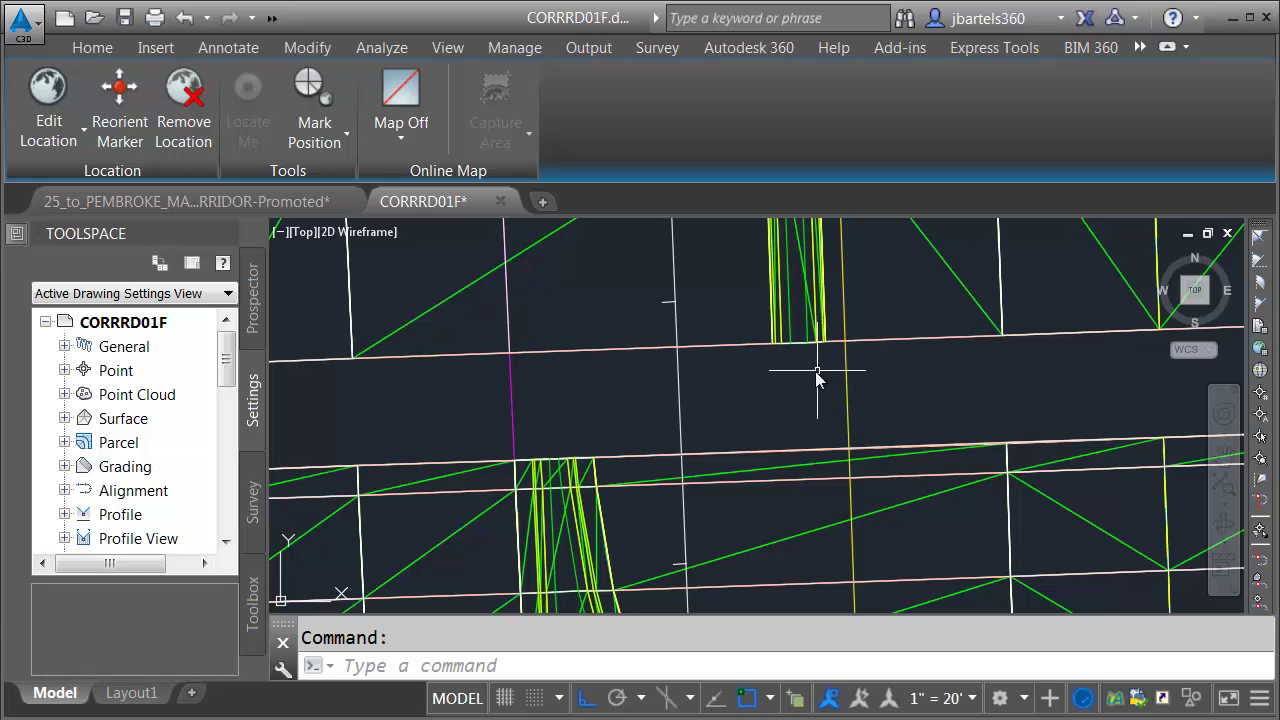
{"action": "left_click", "coordinate": [513, 457]}
{"action": "left_click", "coordinate": [90, 47]}
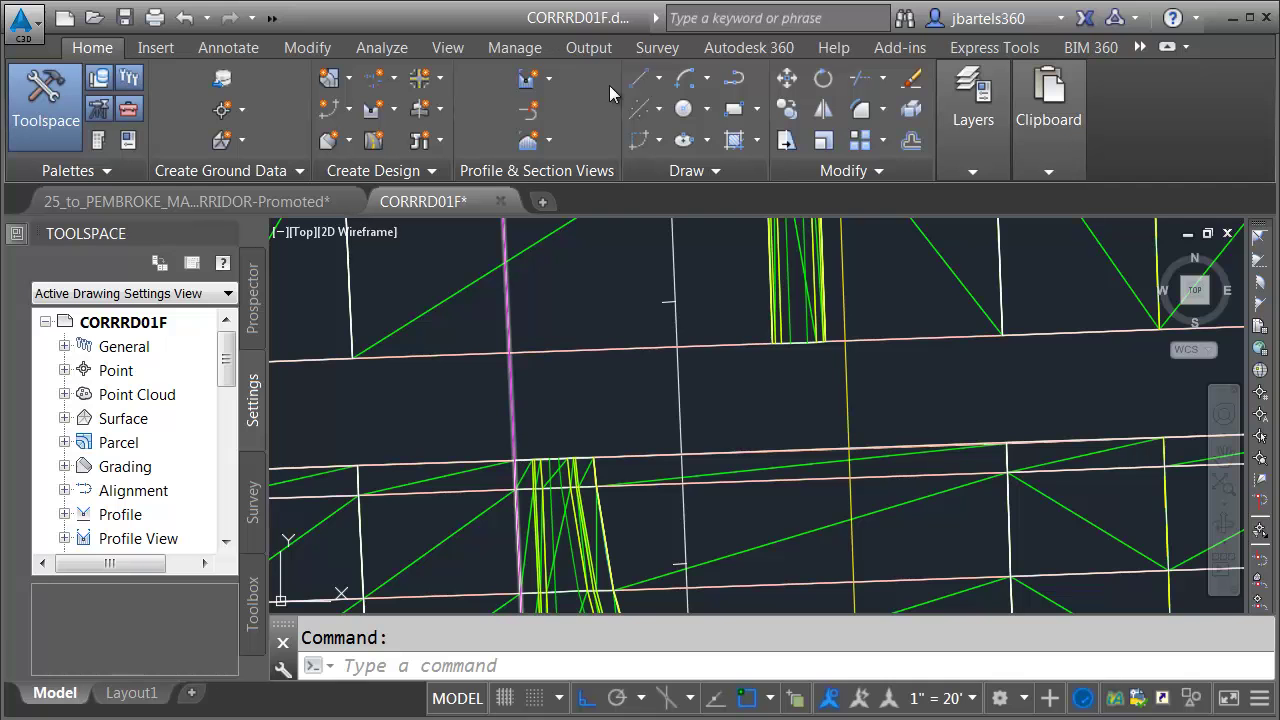
With ortho off, cap the first median end with a Start-Center-End arc centred midway between its corners
{"action": "left_click", "coordinate": [706, 80]}
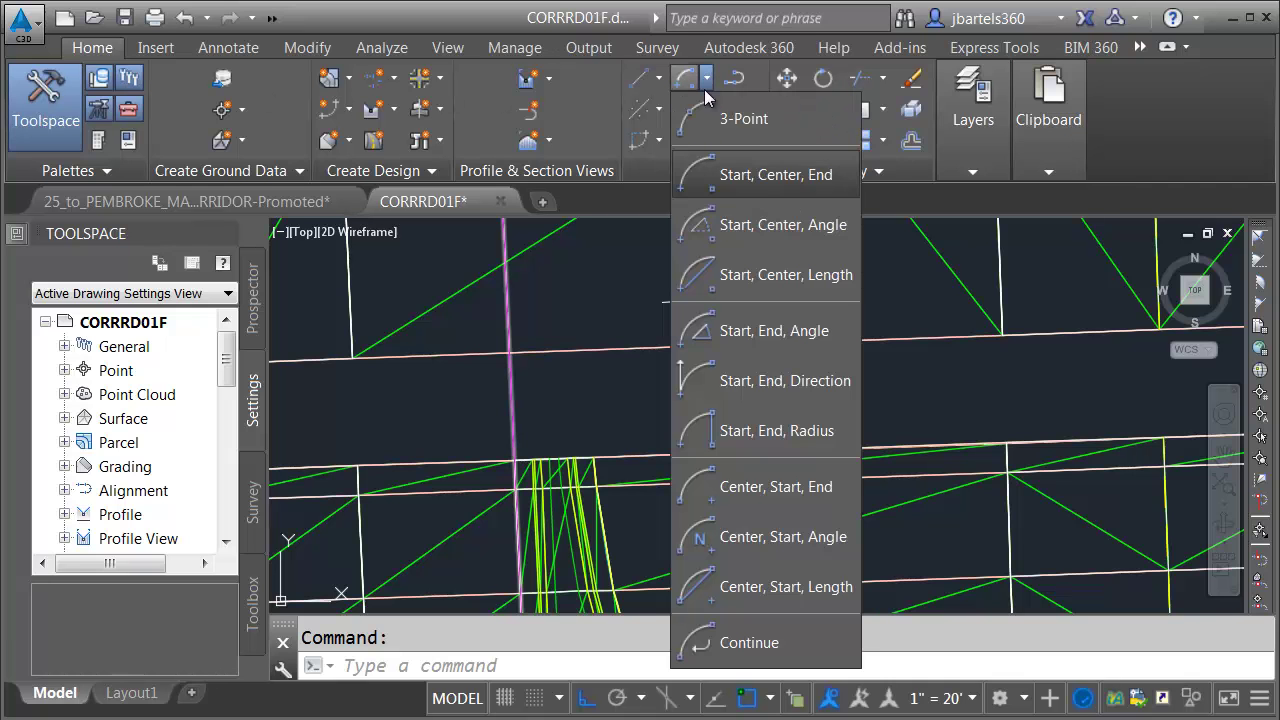
{"action": "left_click", "coordinate": [720, 176]}
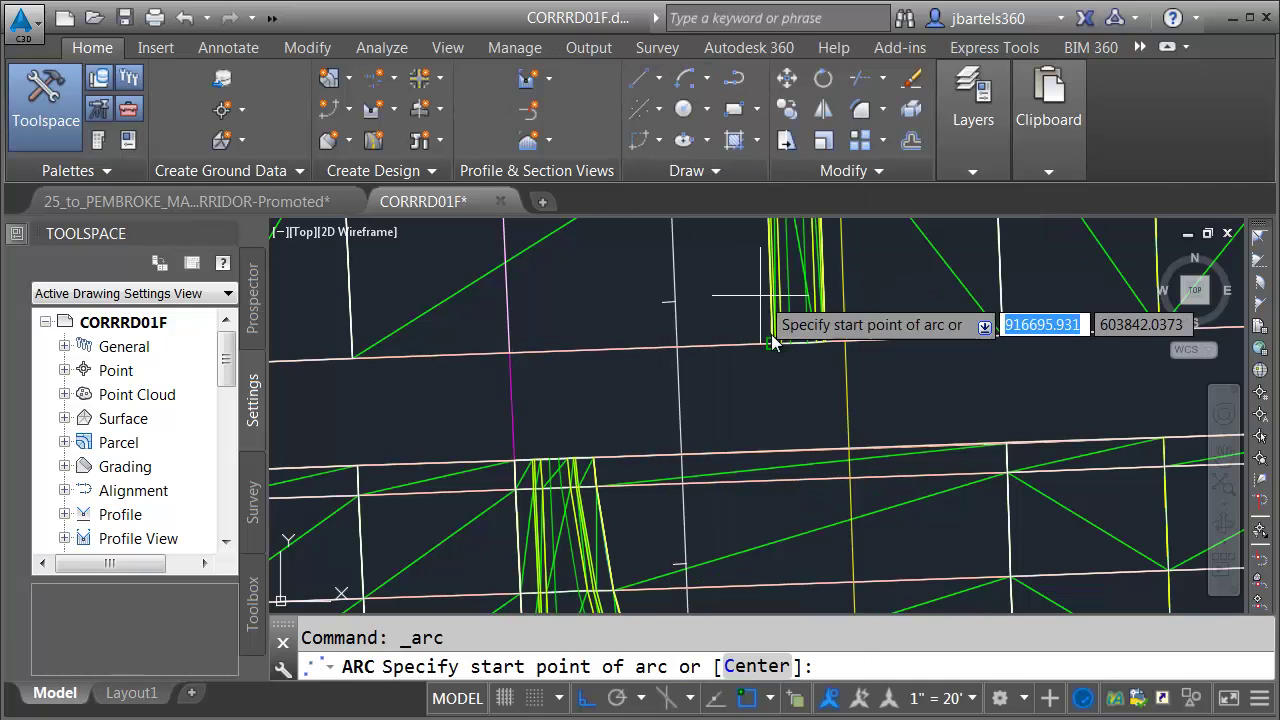
{"action": "left_click", "coordinate": [588, 702]}
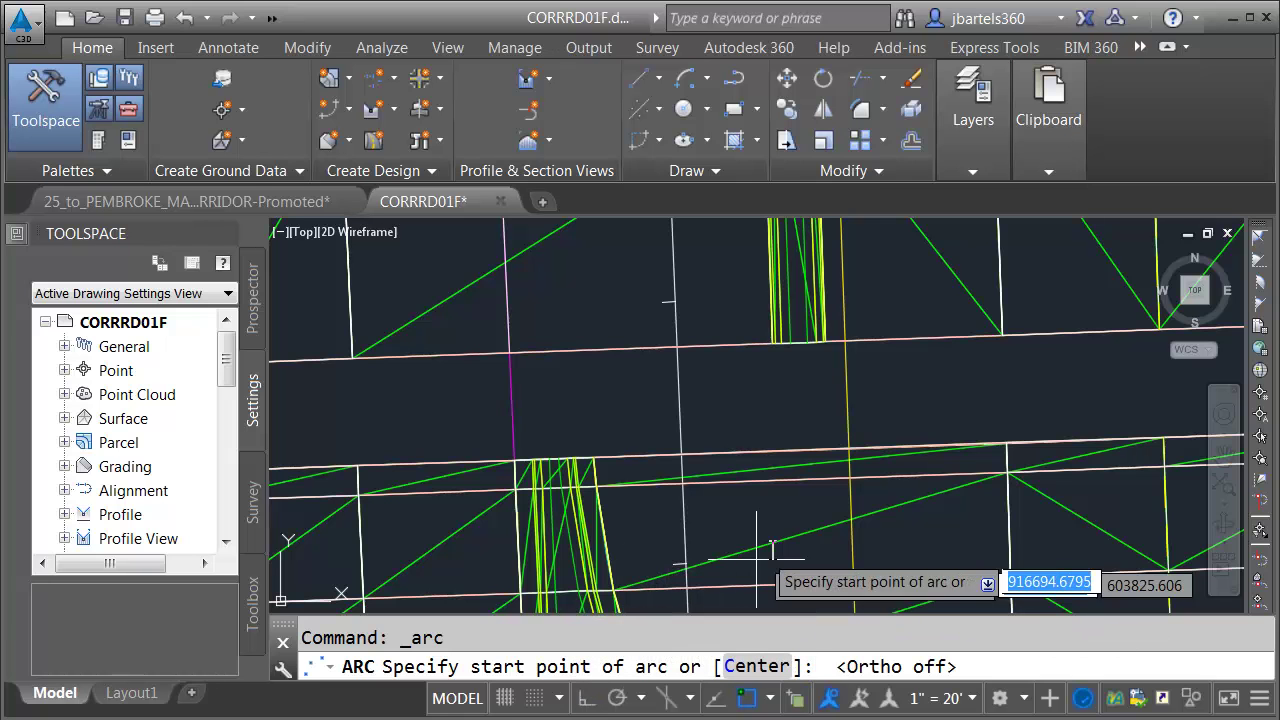
{"action": "scroll", "coordinate": [806, 379], "scroll_direction": "up", "scroll_amount": 5}
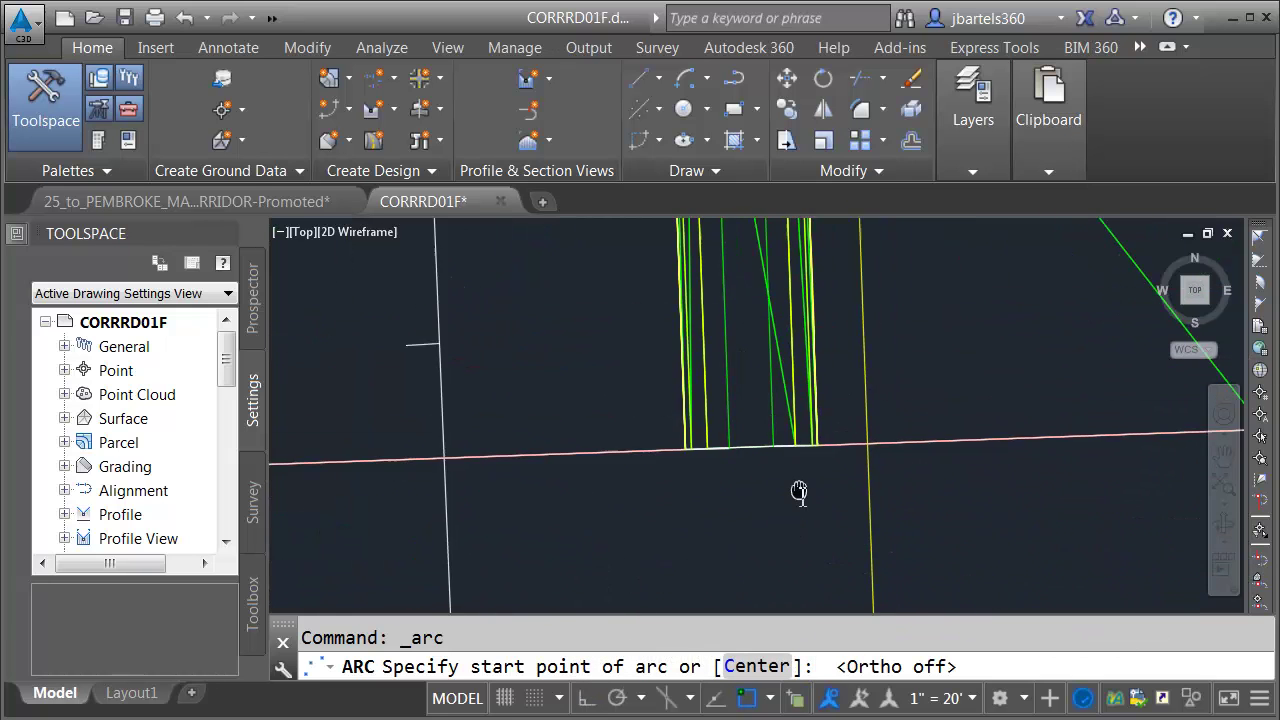
{"action": "left_click", "coordinate": [830, 391]}
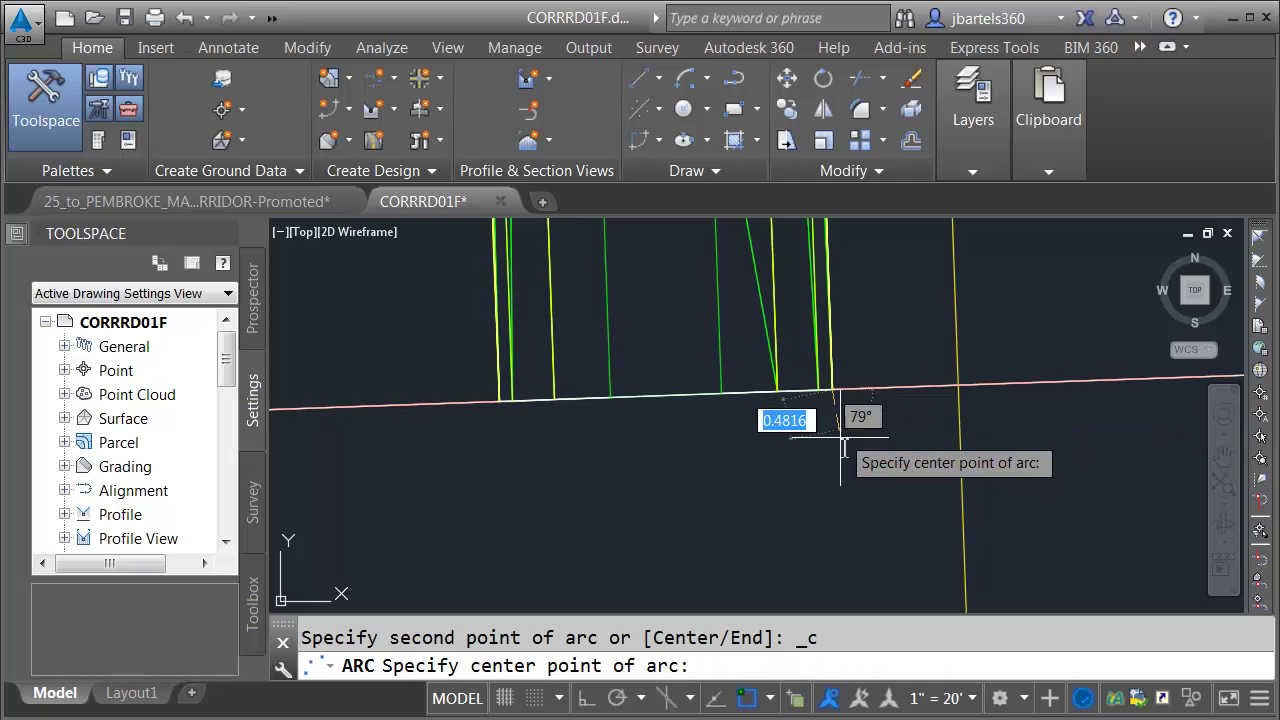
{"action": "right_click", "coordinate": [748, 478], "text": "shift"}
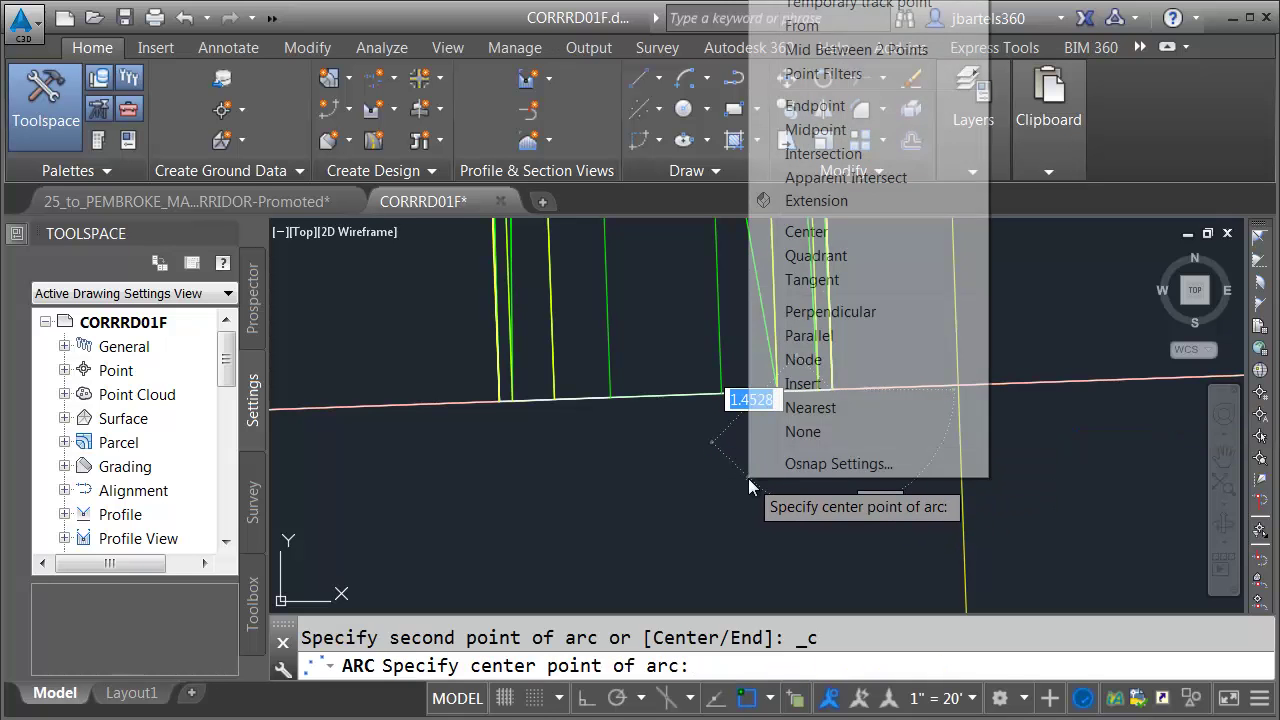
{"action": "left_click", "coordinate": [828, 49]}
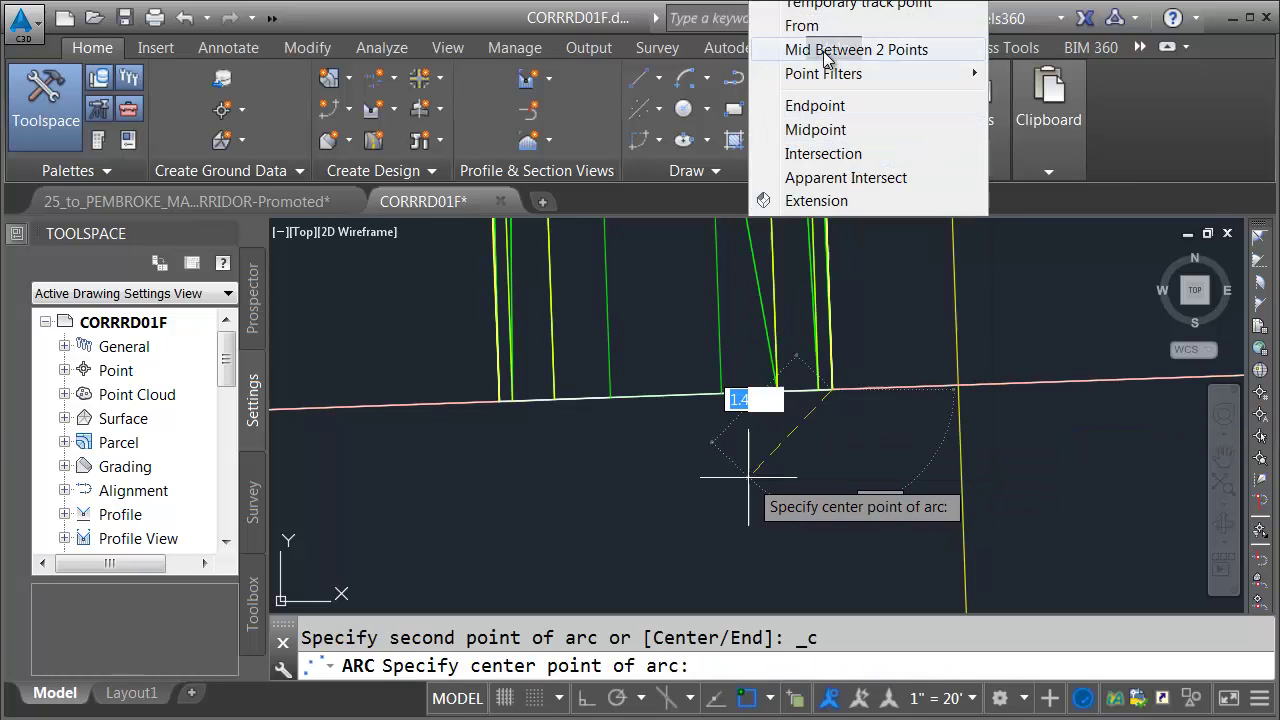
{"action": "left_click", "coordinate": [834, 388]}
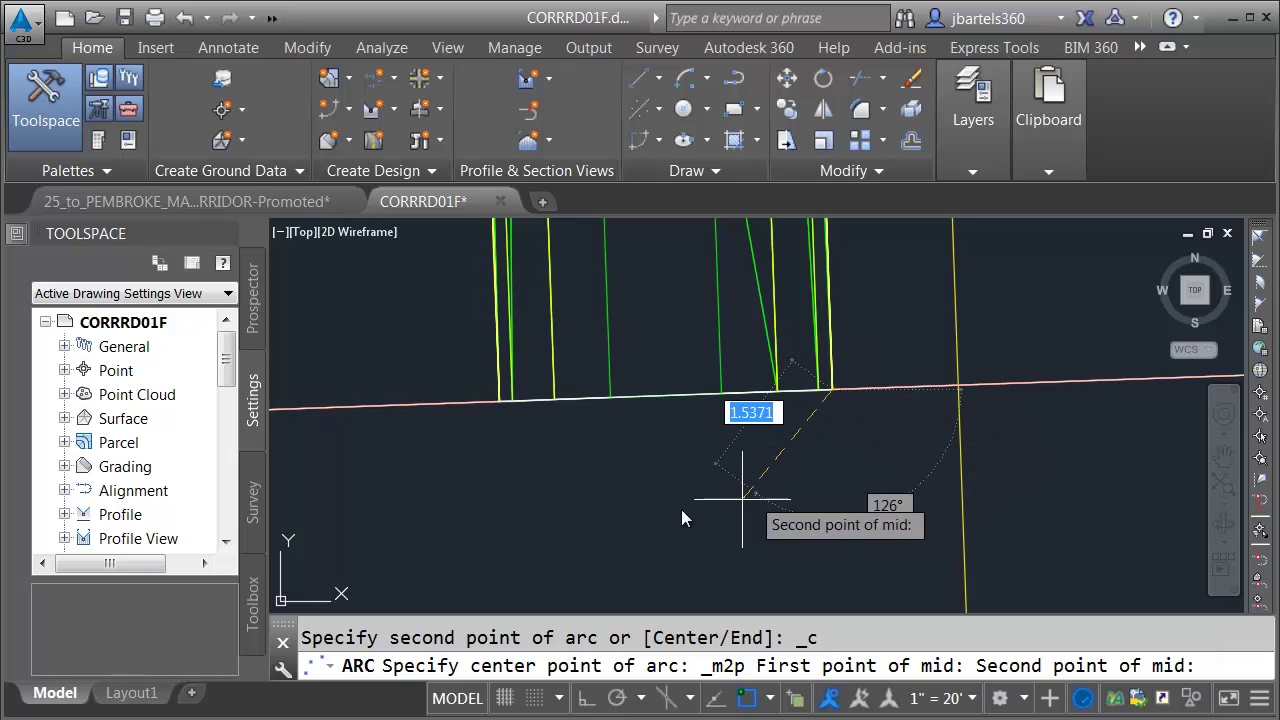
{"action": "left_click", "coordinate": [493, 406]}
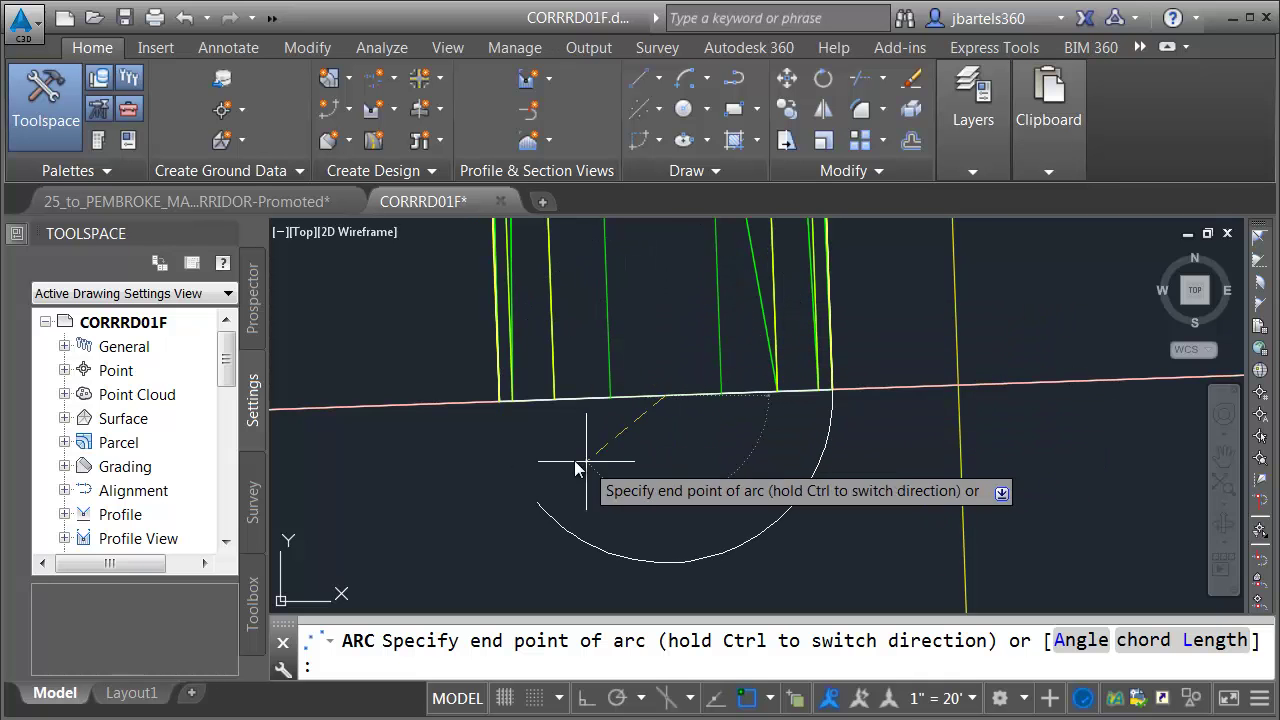
{"action": "left_click", "coordinate": [500, 420]}
{"action": "scroll", "coordinate": [595, 470], "scroll_direction": "down", "scroll_amount": 5}
{"action": "scroll", "coordinate": [595, 470], "scroll_direction": "down", "scroll_amount": 3}
{"action": "scroll", "coordinate": [585, 457], "scroll_direction": "up", "scroll_amount": 5}
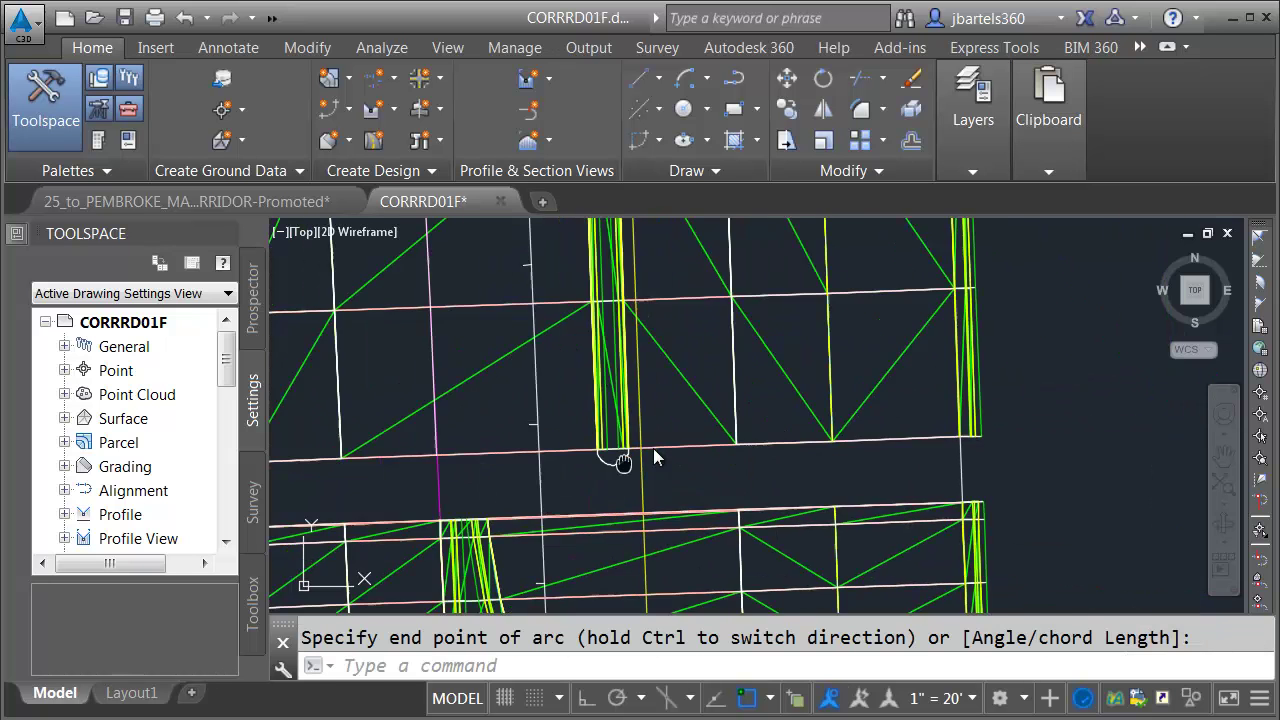
{"action": "scroll", "coordinate": [607, 460], "scroll_direction": "up", "scroll_amount": 2}
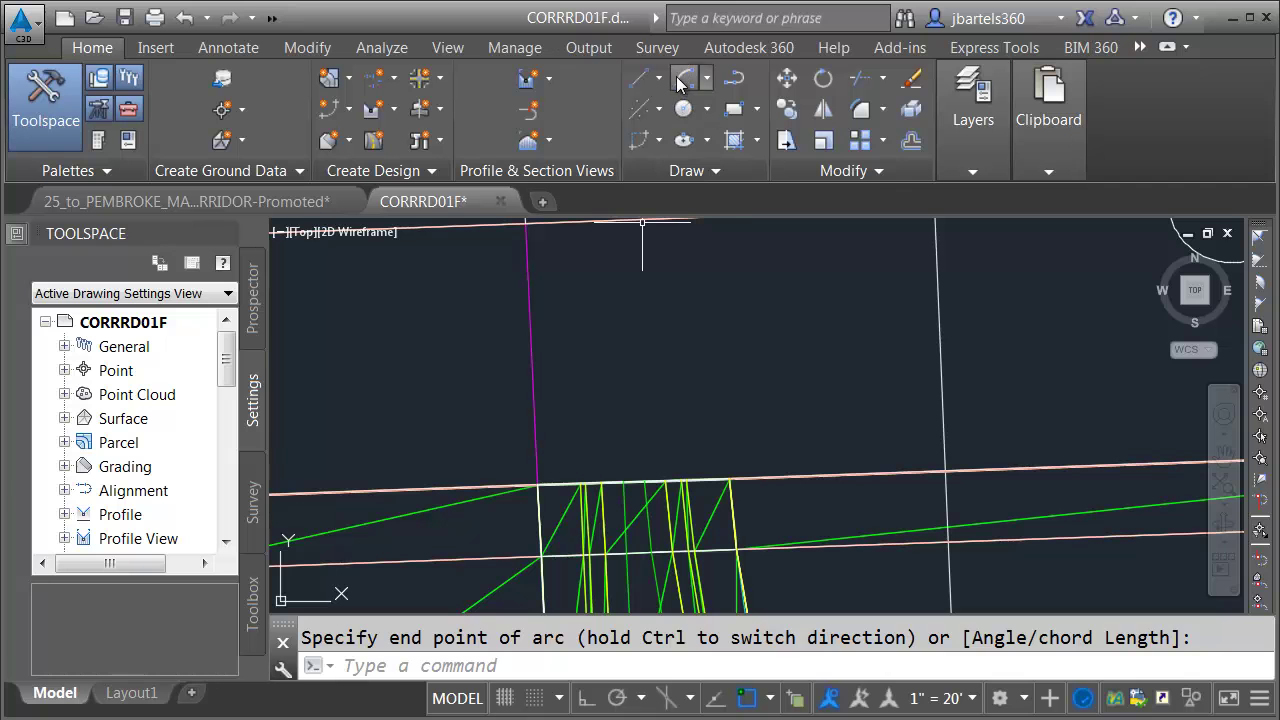
Cap the other median end with a second mid-between-points bull-nose arc, framing both arcs
{"action": "left_click", "coordinate": [683, 82]}
{"action": "scroll", "coordinate": [720, 410], "scroll_direction": "down", "scroll_amount": 3}
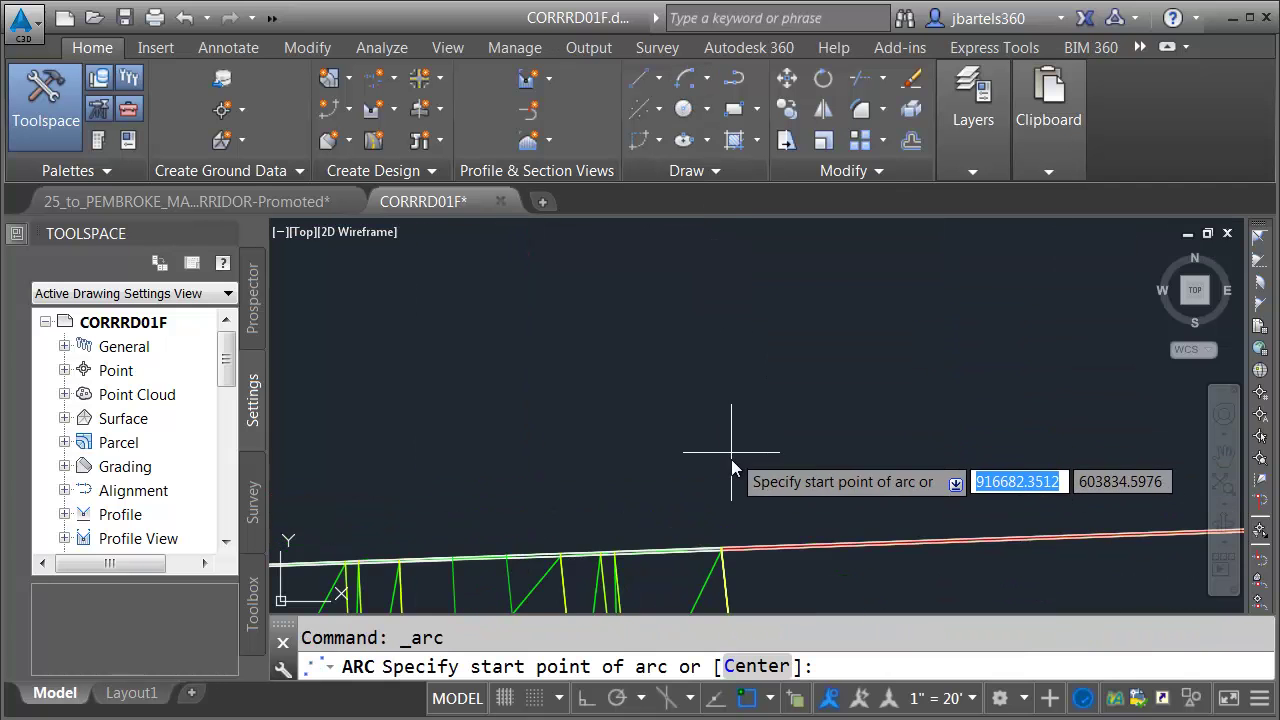
{"action": "left_click", "coordinate": [715, 589]}
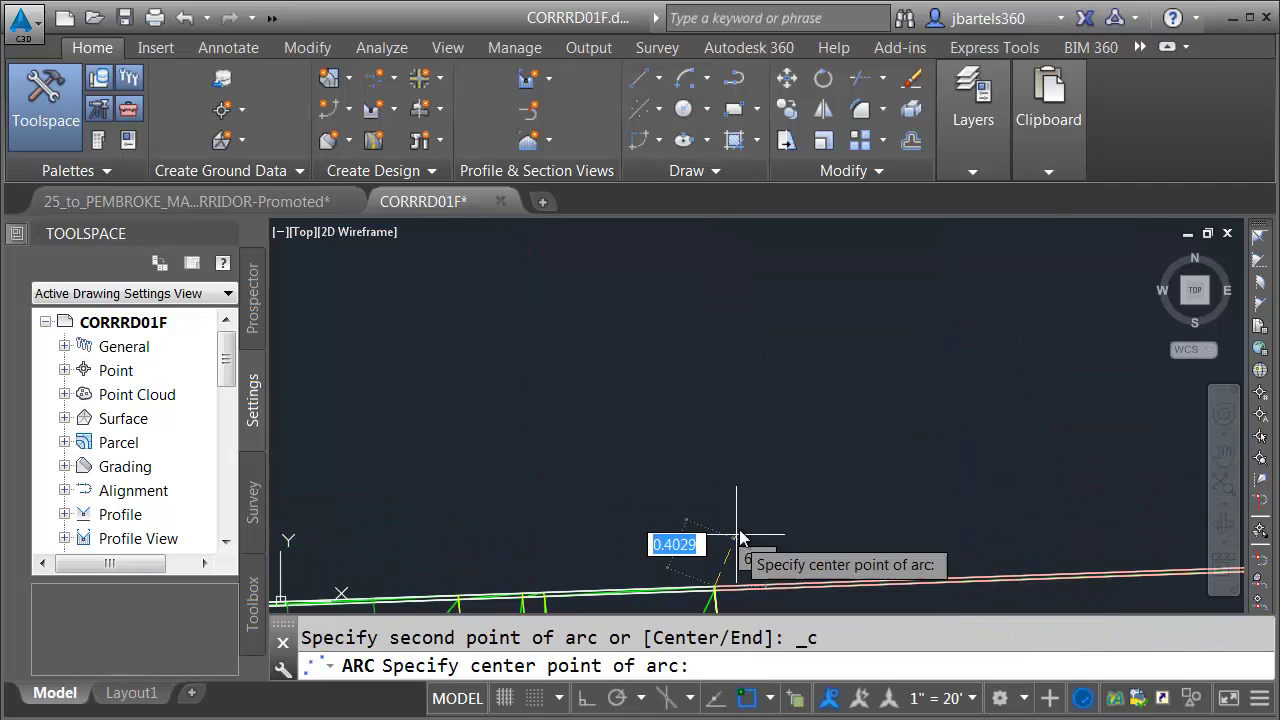
{"action": "scroll", "coordinate": [744, 527], "scroll_direction": "up", "scroll_amount": 2}
{"action": "scroll", "coordinate": [744, 527], "scroll_direction": "down", "scroll_amount": 2}
{"action": "right_click", "coordinate": [731, 414], "text": "shift"}
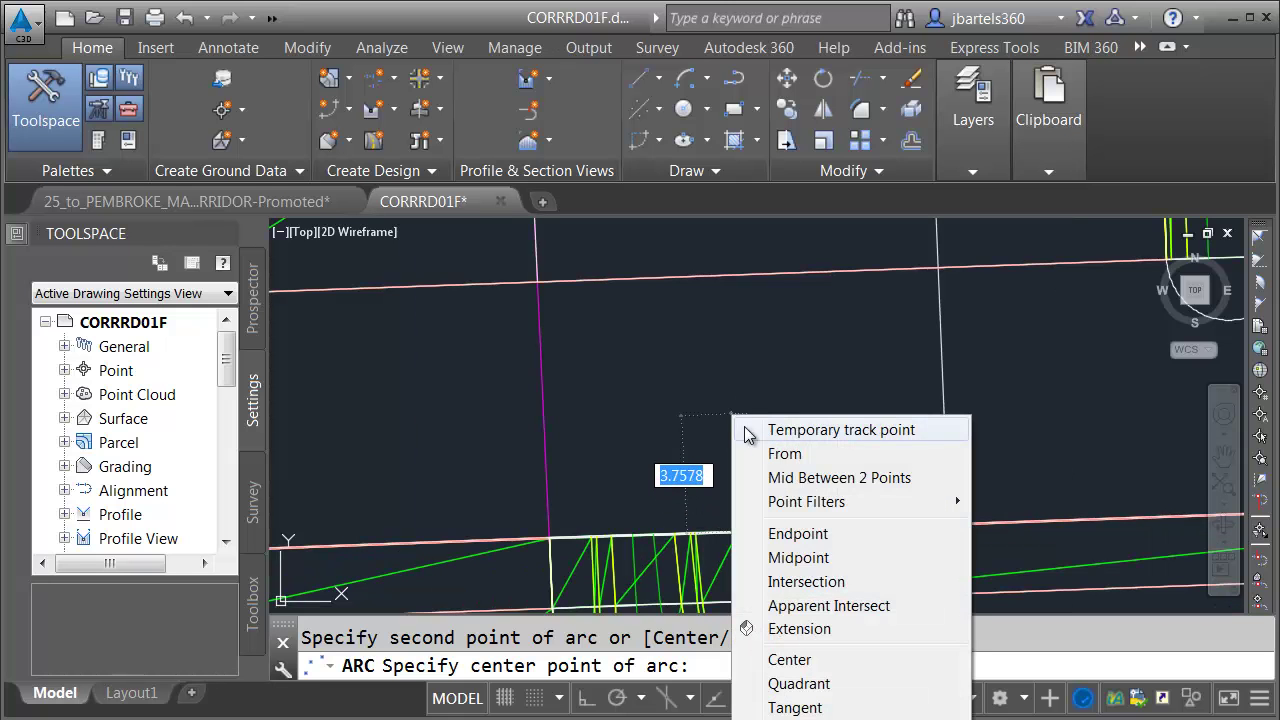
{"action": "left_click", "coordinate": [781, 479]}
{"action": "scroll", "coordinate": [760, 535], "scroll_direction": "up", "scroll_amount": 2}
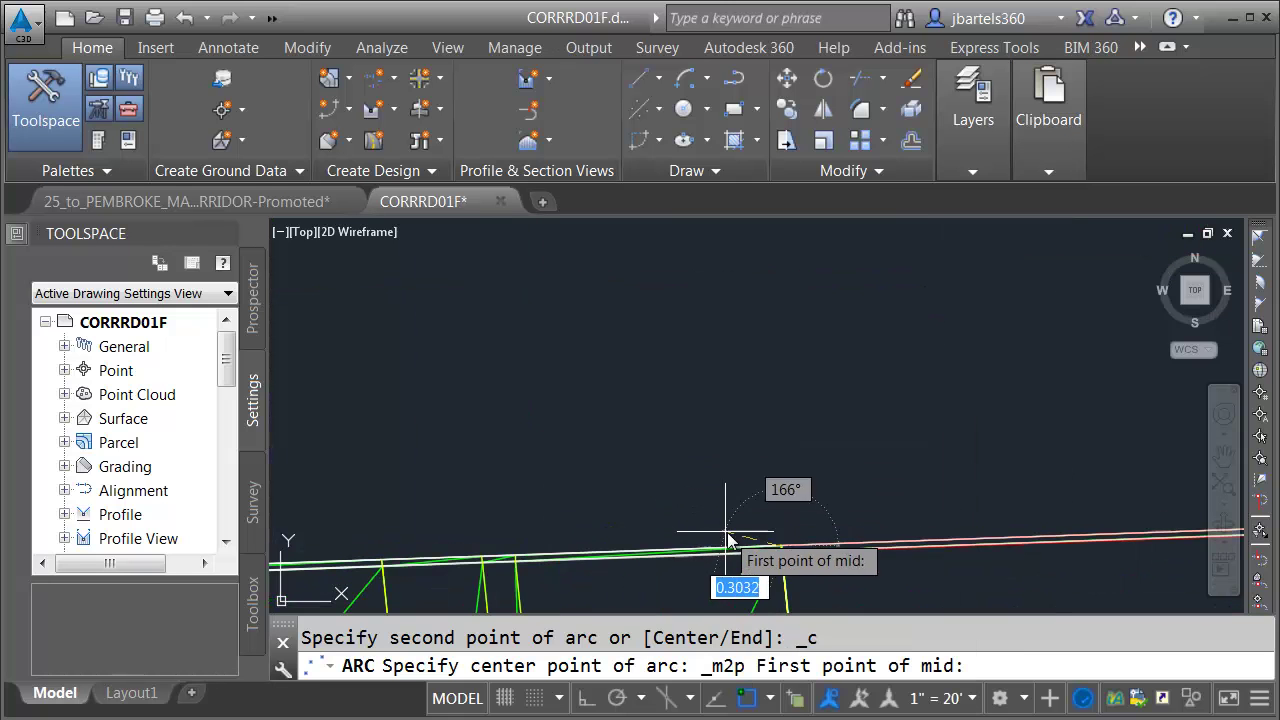
{"action": "left_click", "coordinate": [781, 547]}
{"action": "scroll", "coordinate": [794, 506], "scroll_direction": "down", "scroll_amount": 2}
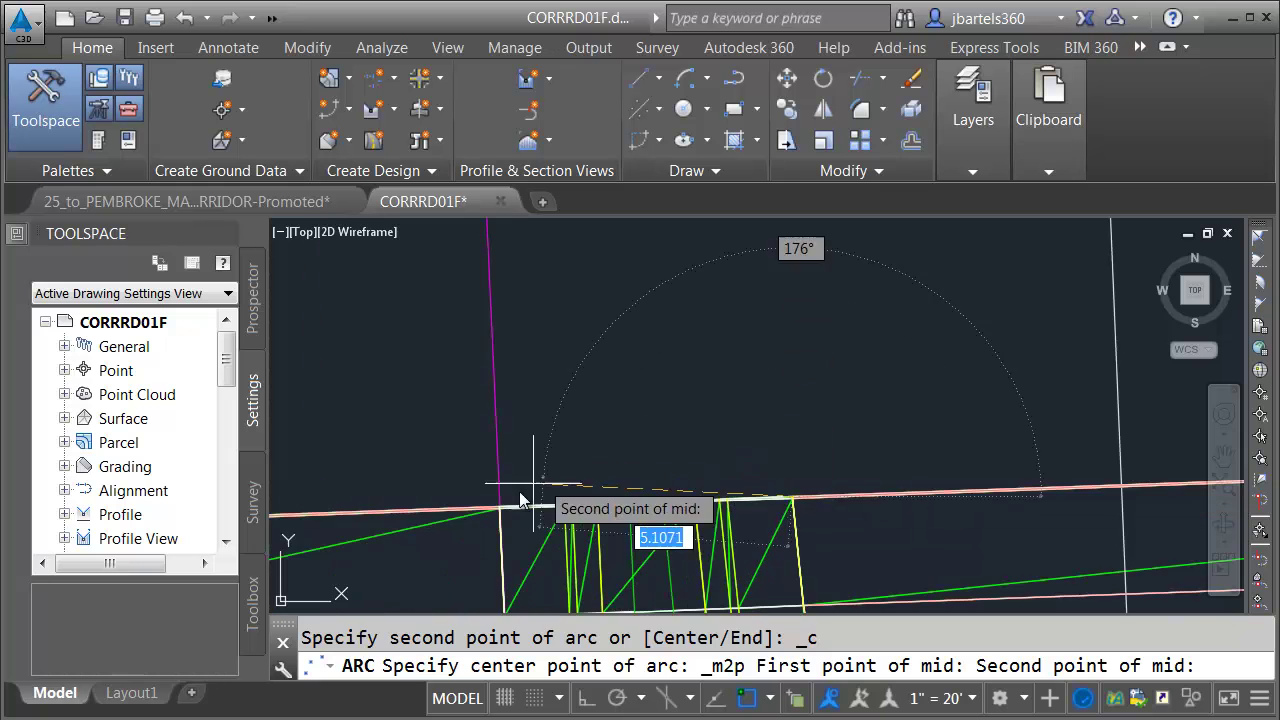
{"action": "scroll", "coordinate": [516, 520], "scroll_direction": "up", "scroll_amount": 2}
{"action": "left_click", "coordinate": [516, 521]}
{"action": "scroll", "coordinate": [516, 521], "scroll_direction": "down", "scroll_amount": 2}
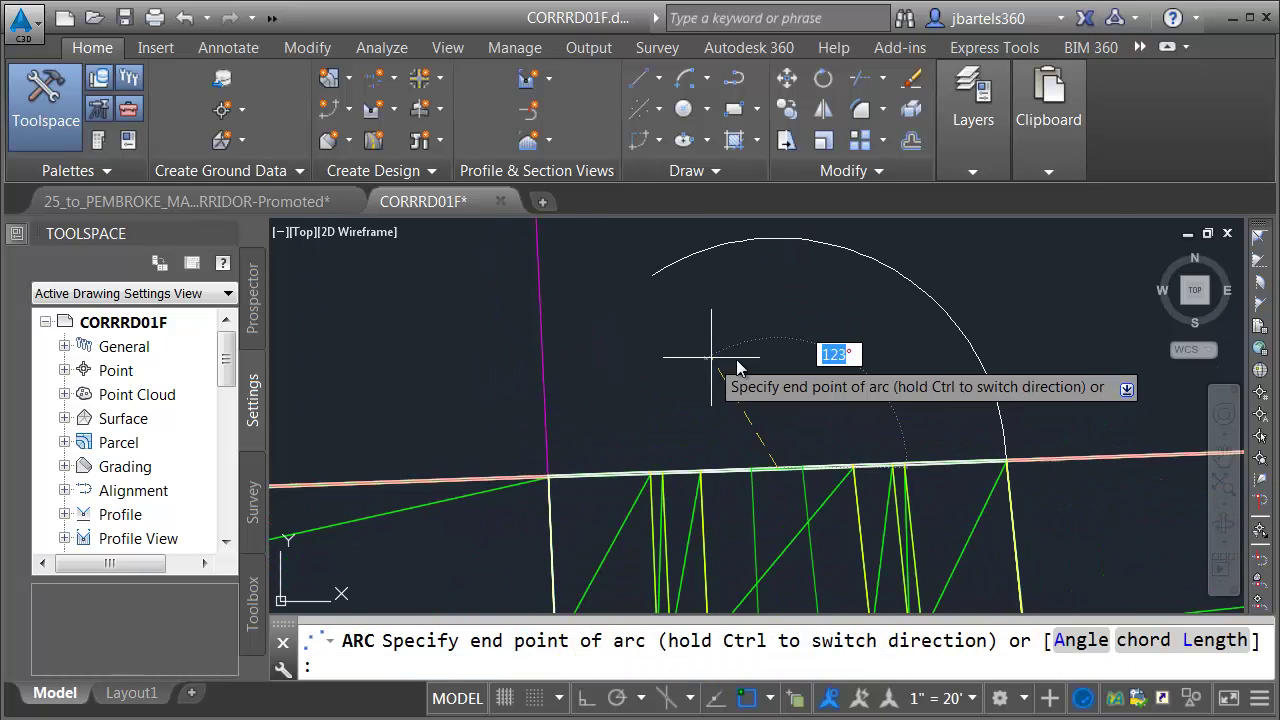
{"action": "scroll", "coordinate": [560, 465], "scroll_direction": "up", "scroll_amount": 2}
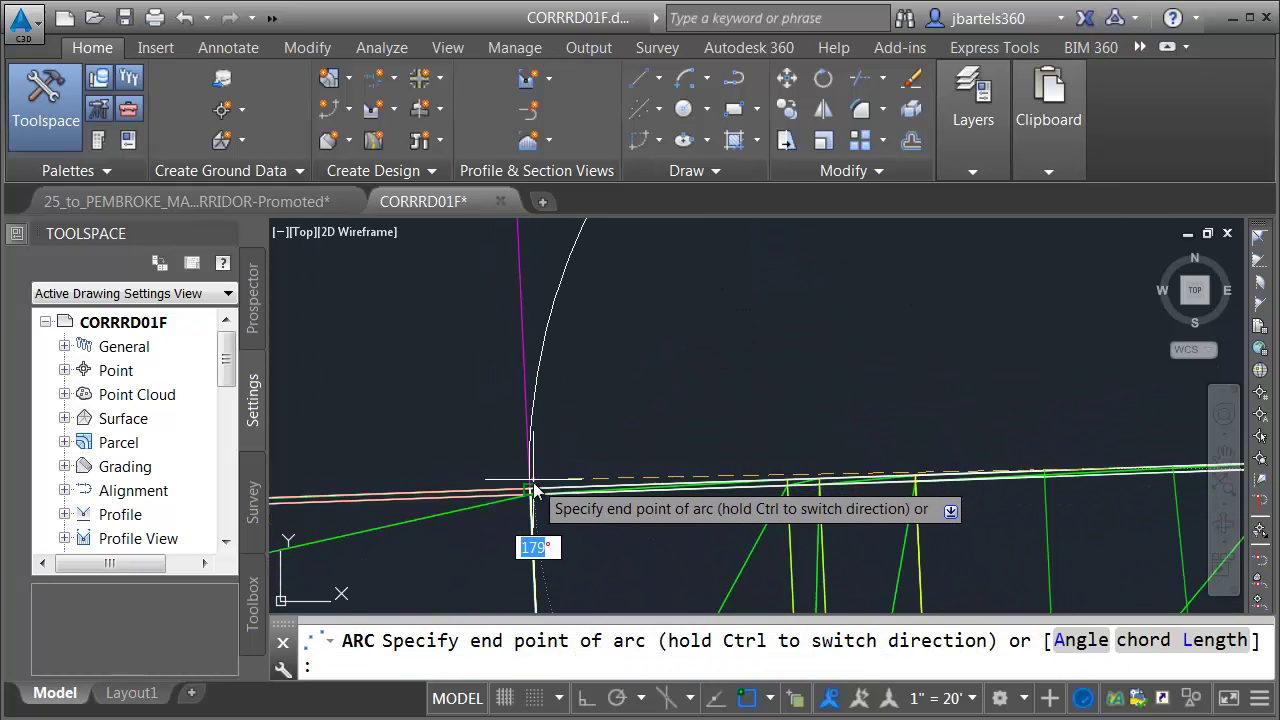
{"action": "left_click", "coordinate": [533, 486]}
{"action": "scroll", "coordinate": [560, 470], "scroll_direction": "down", "scroll_amount": 2}
{"action": "scroll", "coordinate": [590, 458], "scroll_direction": "down", "scroll_amount": 2}
{"action": "scroll", "coordinate": [677, 434], "scroll_direction": "up", "scroll_amount": 1}
{"action": "mouse_move", "coordinate": [700, 420]}
{"action": "middle_mouse_down"}
{"action": "mouse_move", "coordinate": [714, 414]}
{"action": "mouse_move", "coordinate": [624, 453]}
{"action": "middle_mouse_up"}
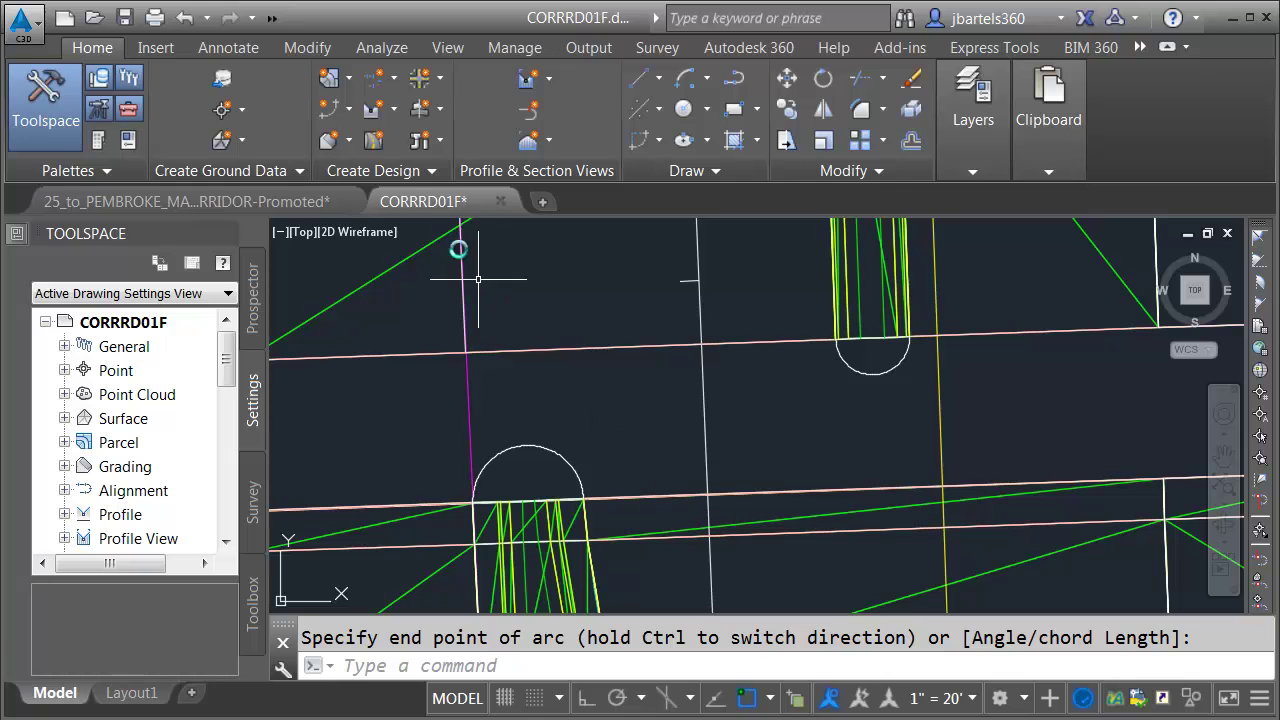
Create alignment Bull Nose NORTH from the upper arc with the _No Labels label set
{"action": "left_click", "coordinate": [377, 80]}
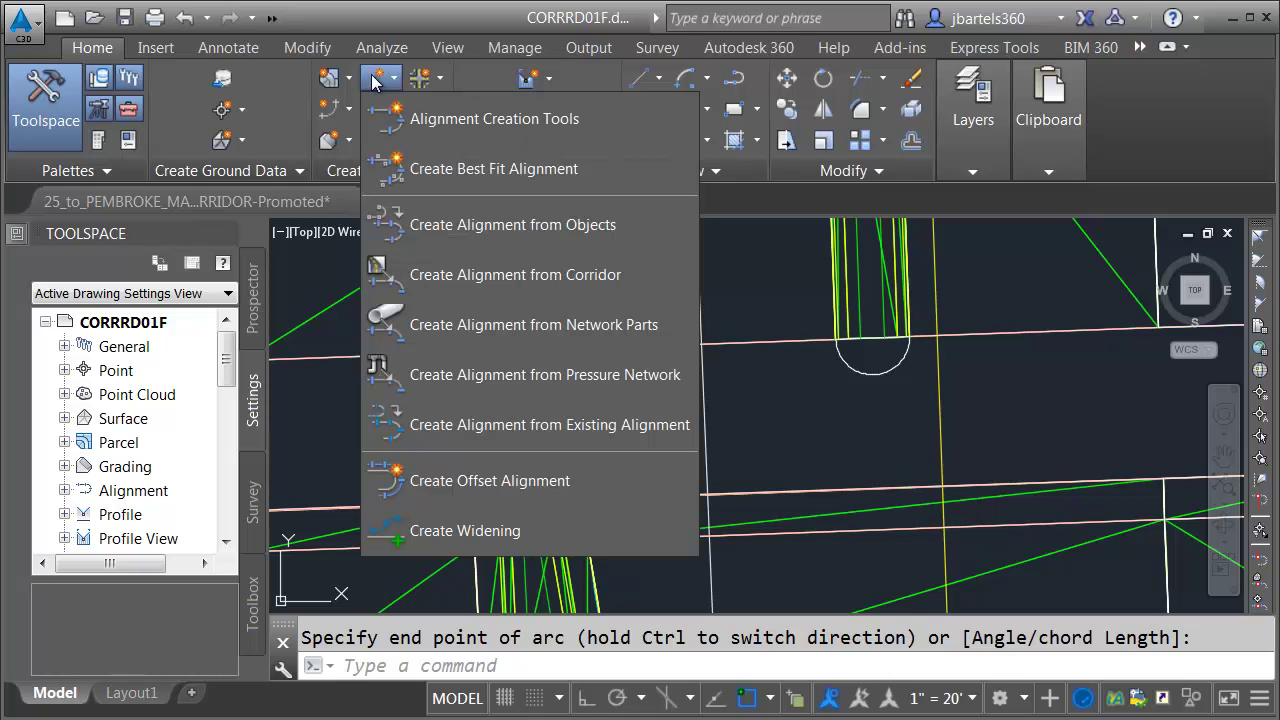
{"action": "left_click", "coordinate": [415, 225]}
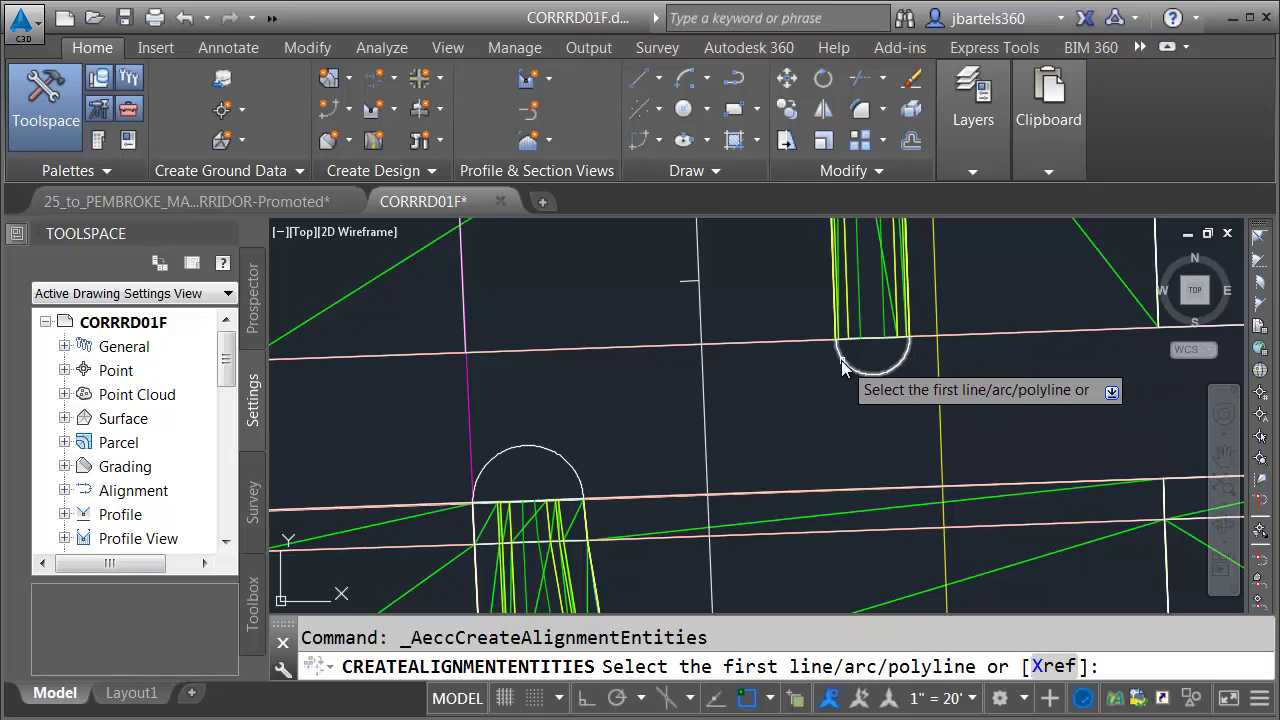
{"action": "left_click", "coordinate": [909, 350]}
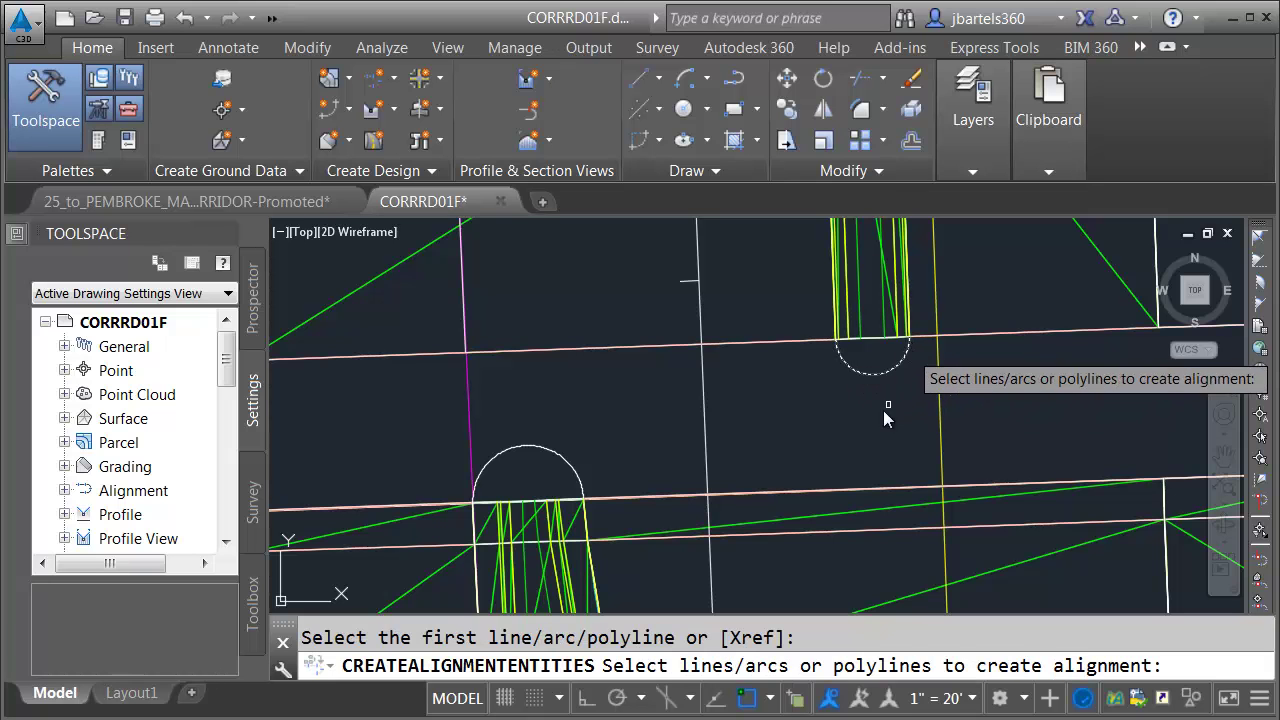
{"action": "key", "text": "Return"}
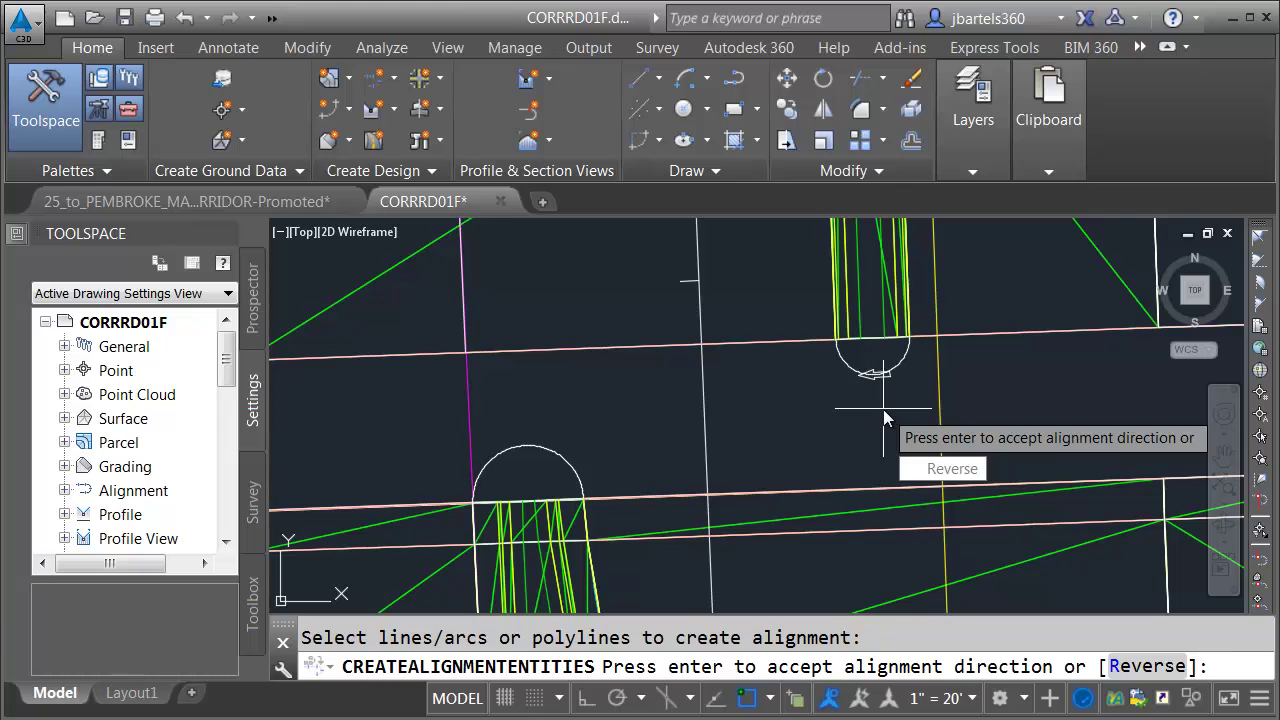
{"action": "key", "text": "Return"}
{"action": "left_click_drag", "start_coordinate": [354, 76], "coordinate": [82, 88]}
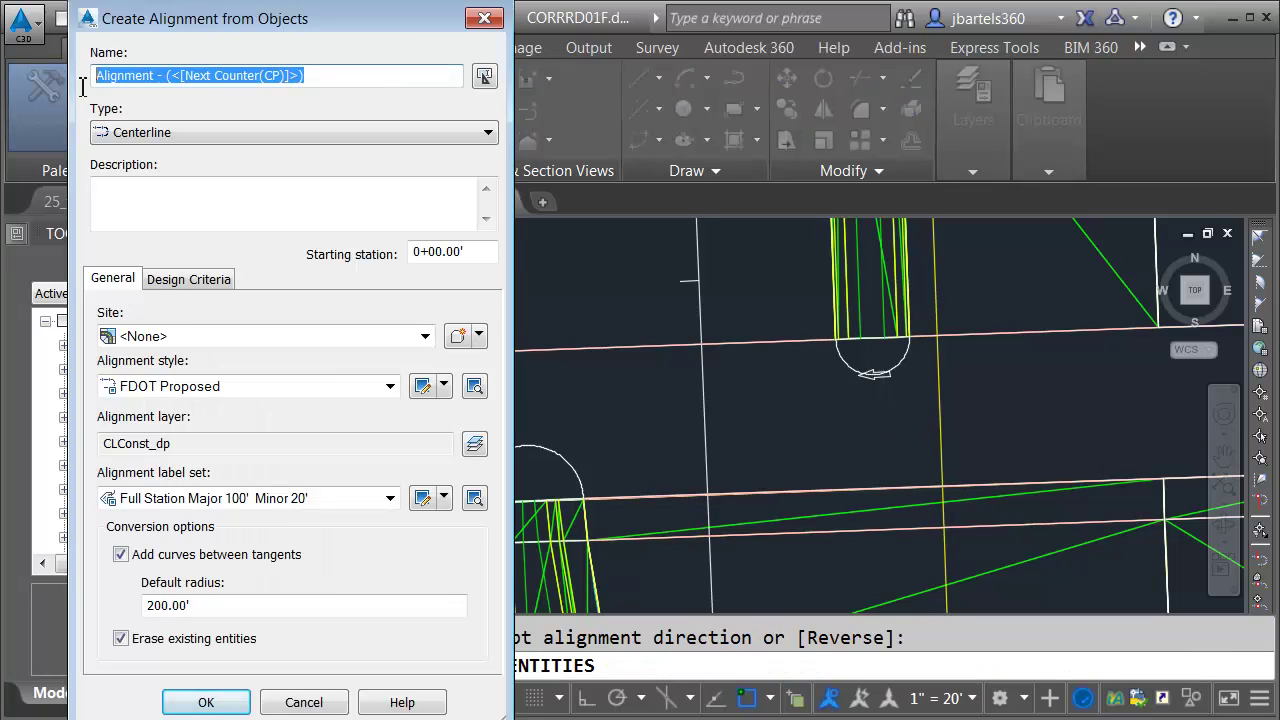
{"action": "type", "text": "Bull Nose NORTH"}
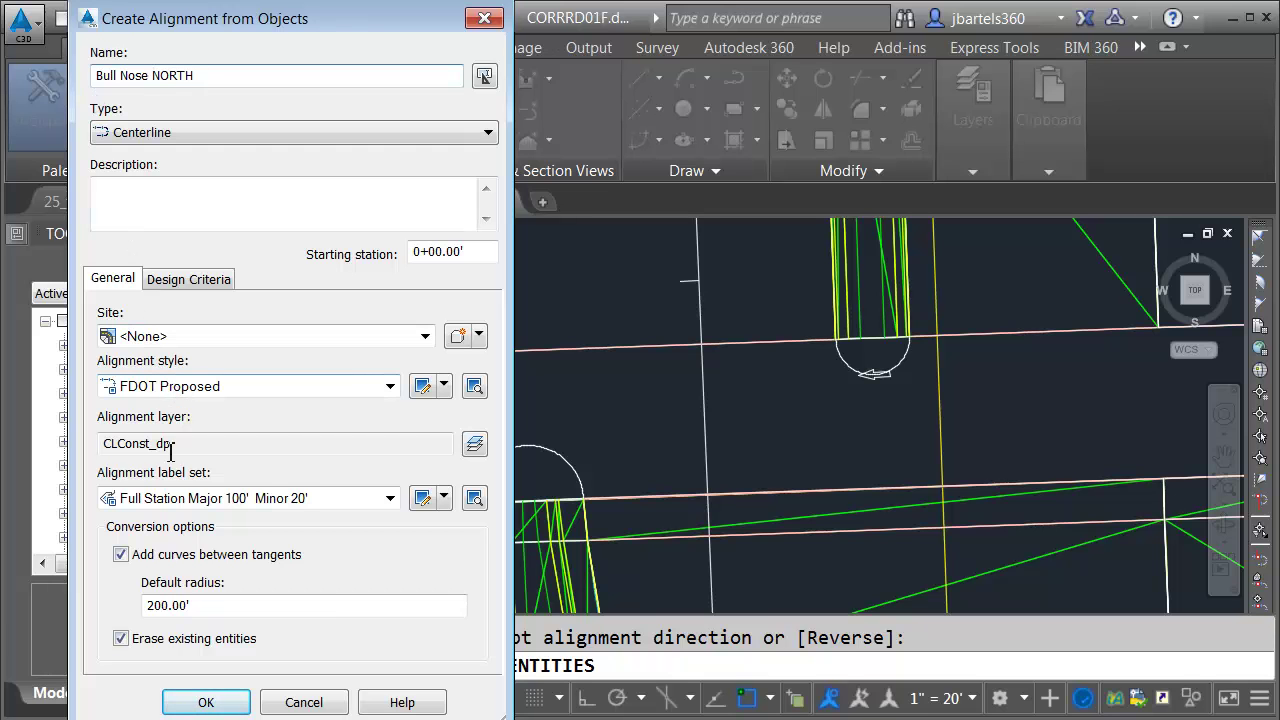
{"action": "left_click", "coordinate": [190, 498]}
{"action": "left_click", "coordinate": [190, 519]}
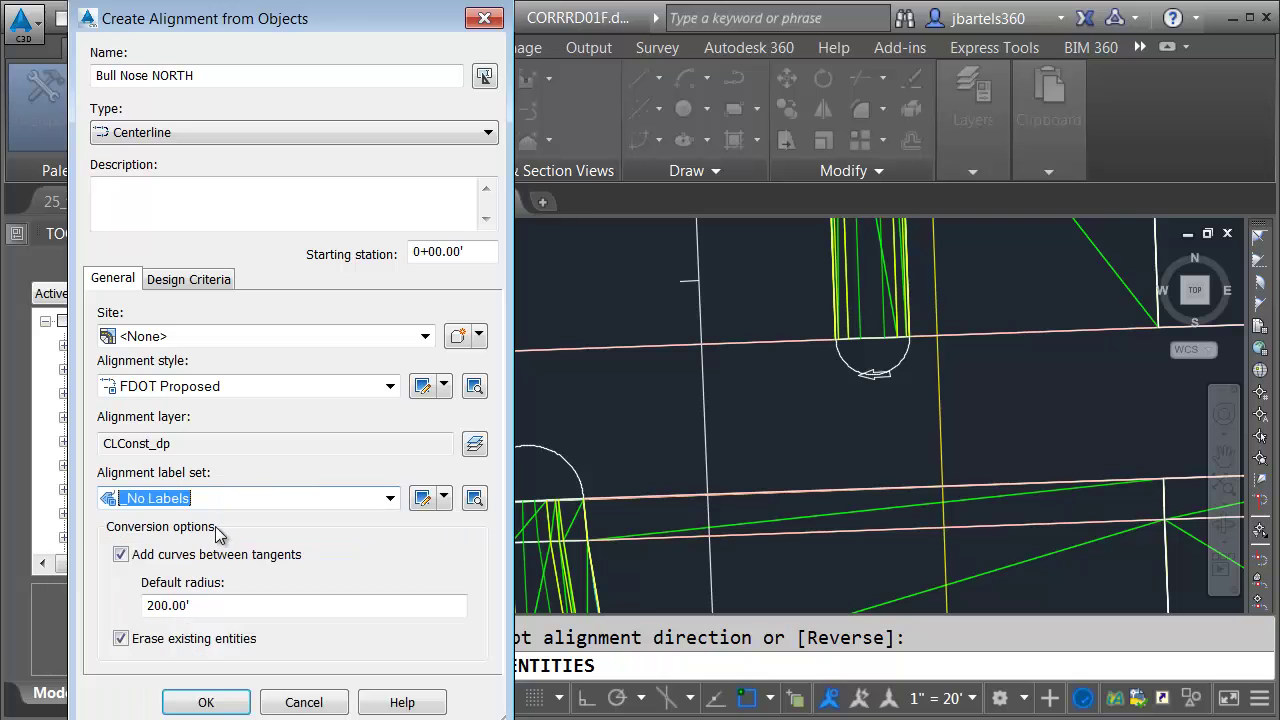
{"action": "left_click", "coordinate": [206, 702]}
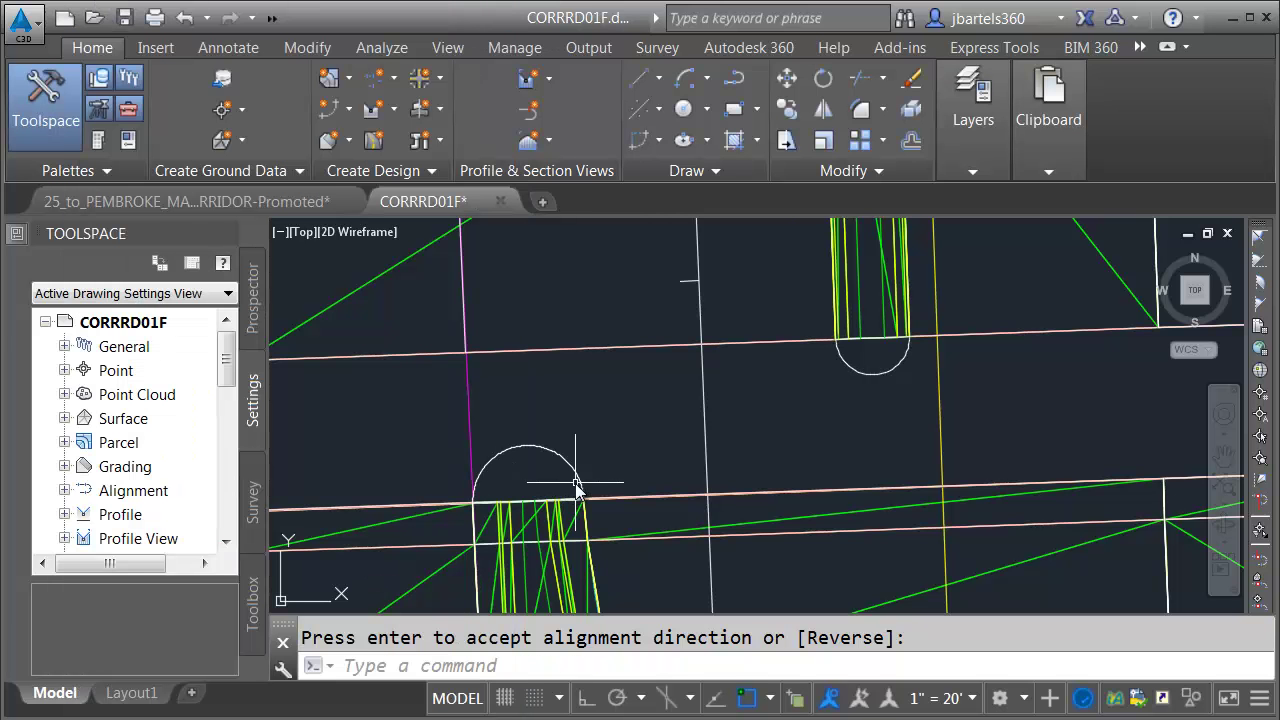
Create alignment Bull Nose SOUTH from the lower bull-nose arc
{"action": "key", "text": "Return"}
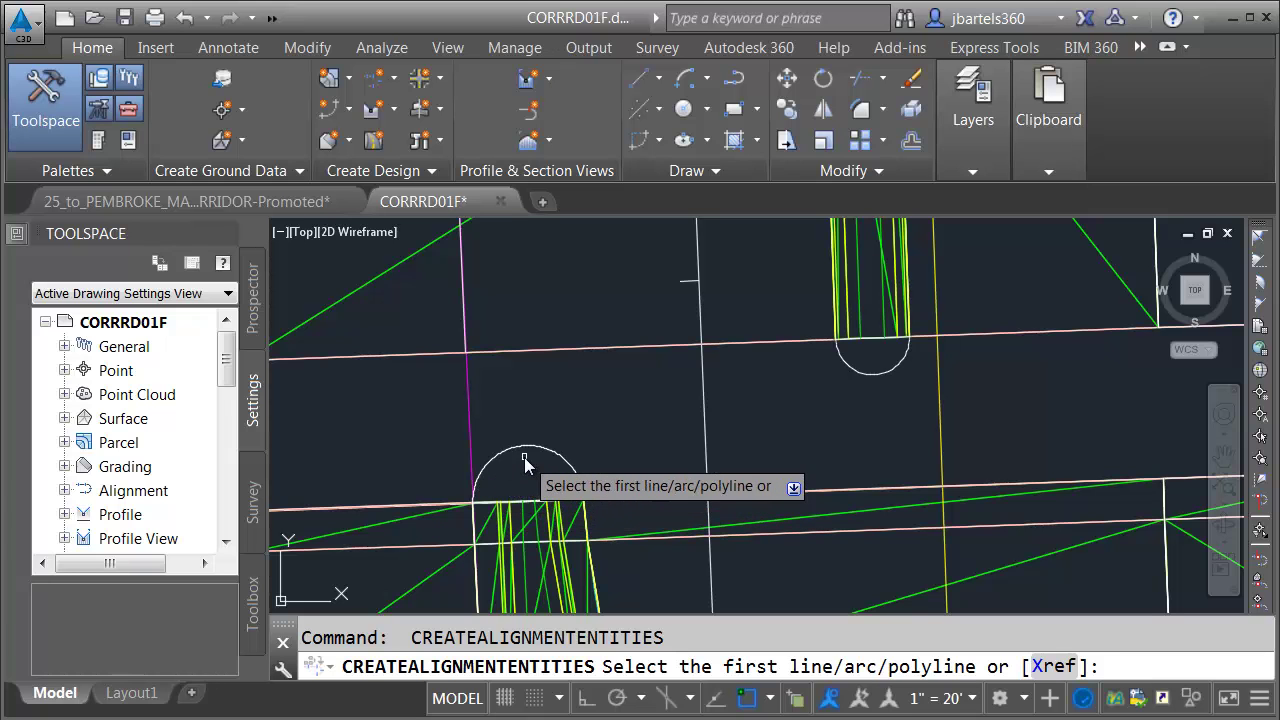
{"action": "left_click", "coordinate": [480, 471]}
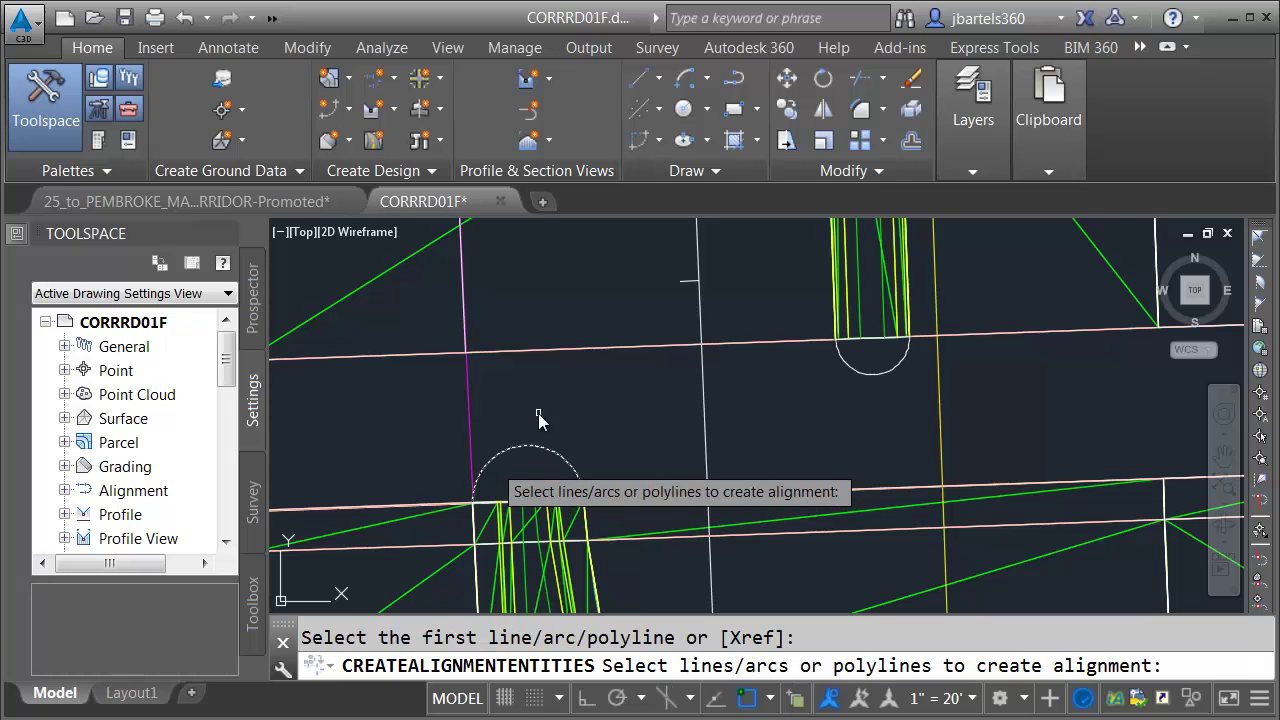
{"action": "key", "text": "Return"}
{"action": "key", "text": "Return"}
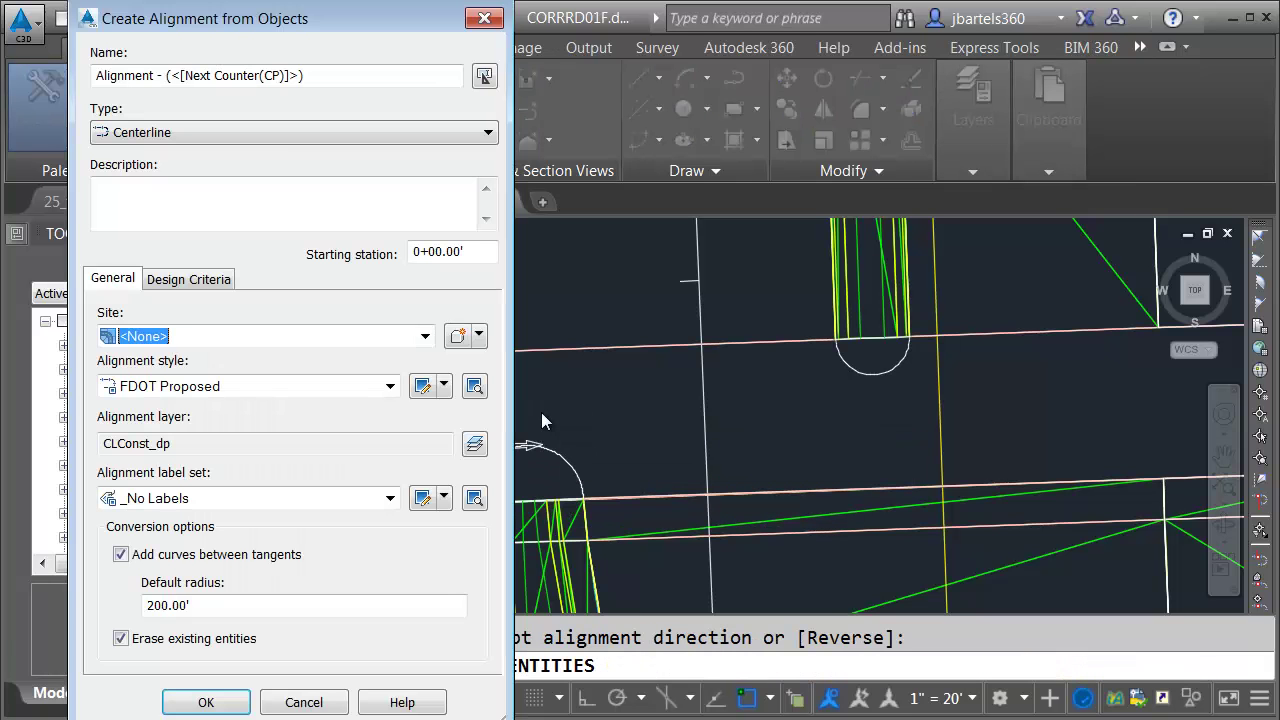
{"action": "left_click_drag", "start_coordinate": [302, 76], "coordinate": [97, 84]}
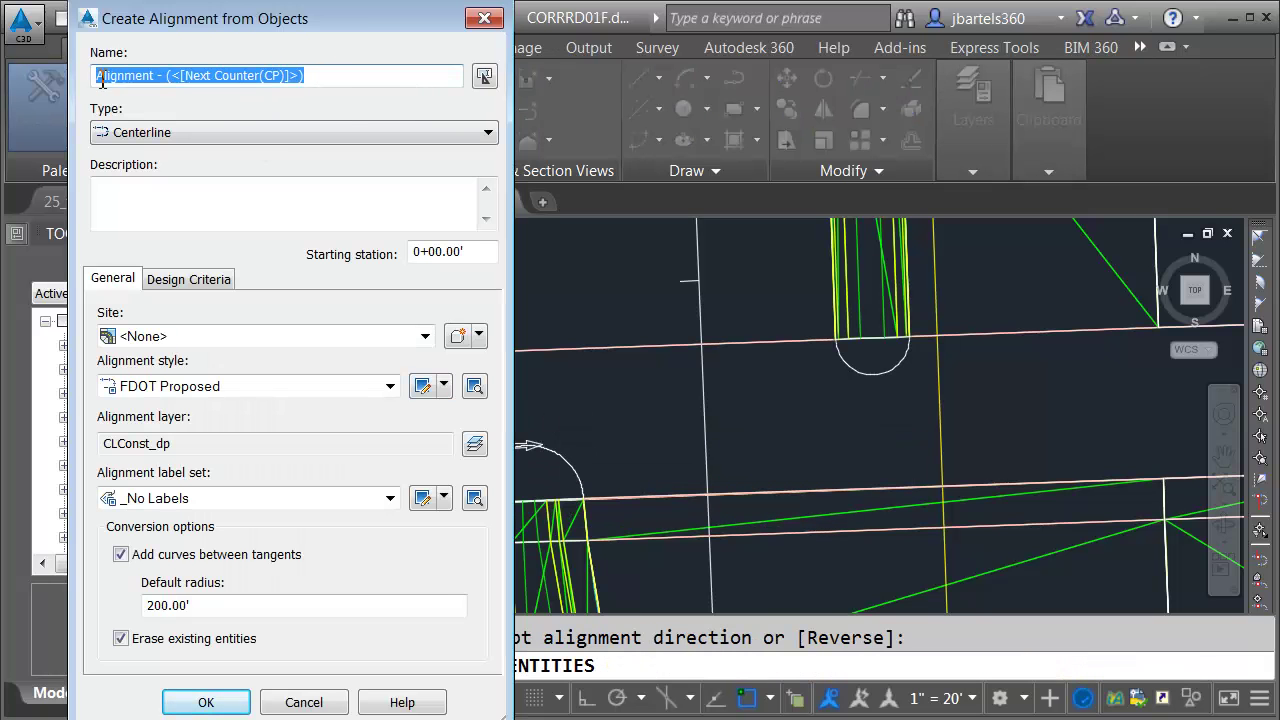
{"action": "type", "text": "Bull Nose SOUTH"}
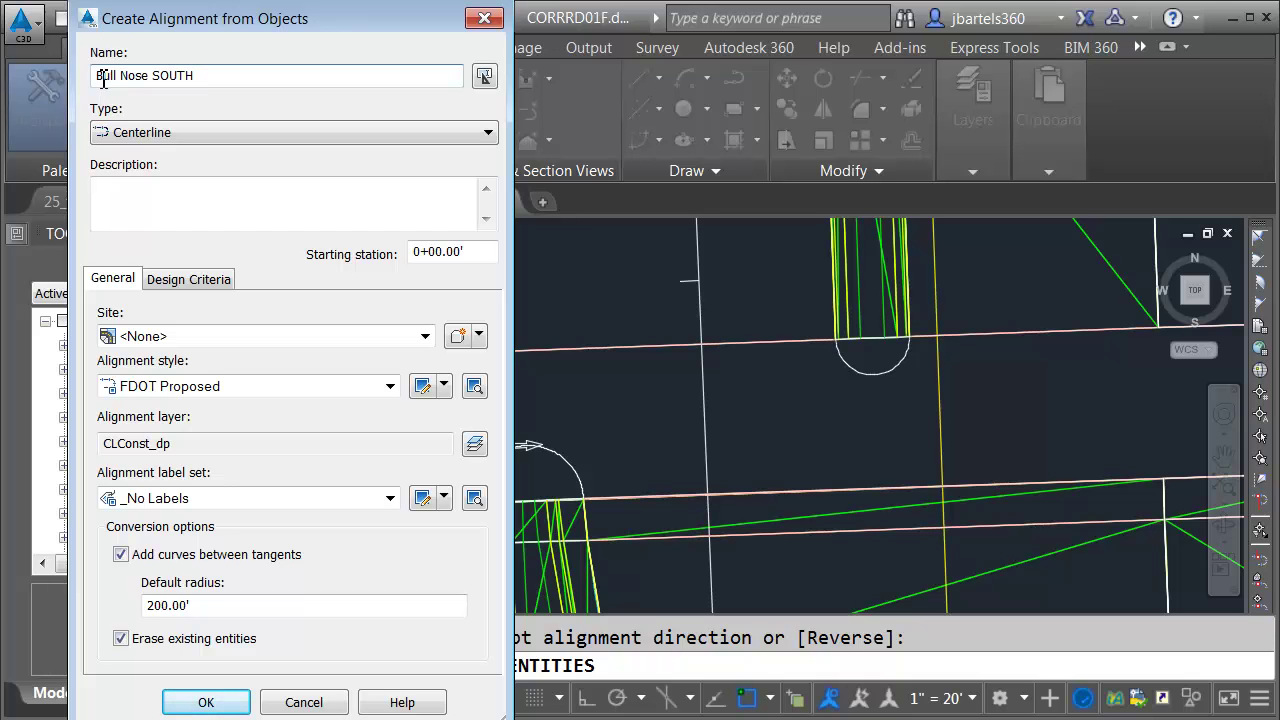
{"action": "left_click", "coordinate": [200, 702]}
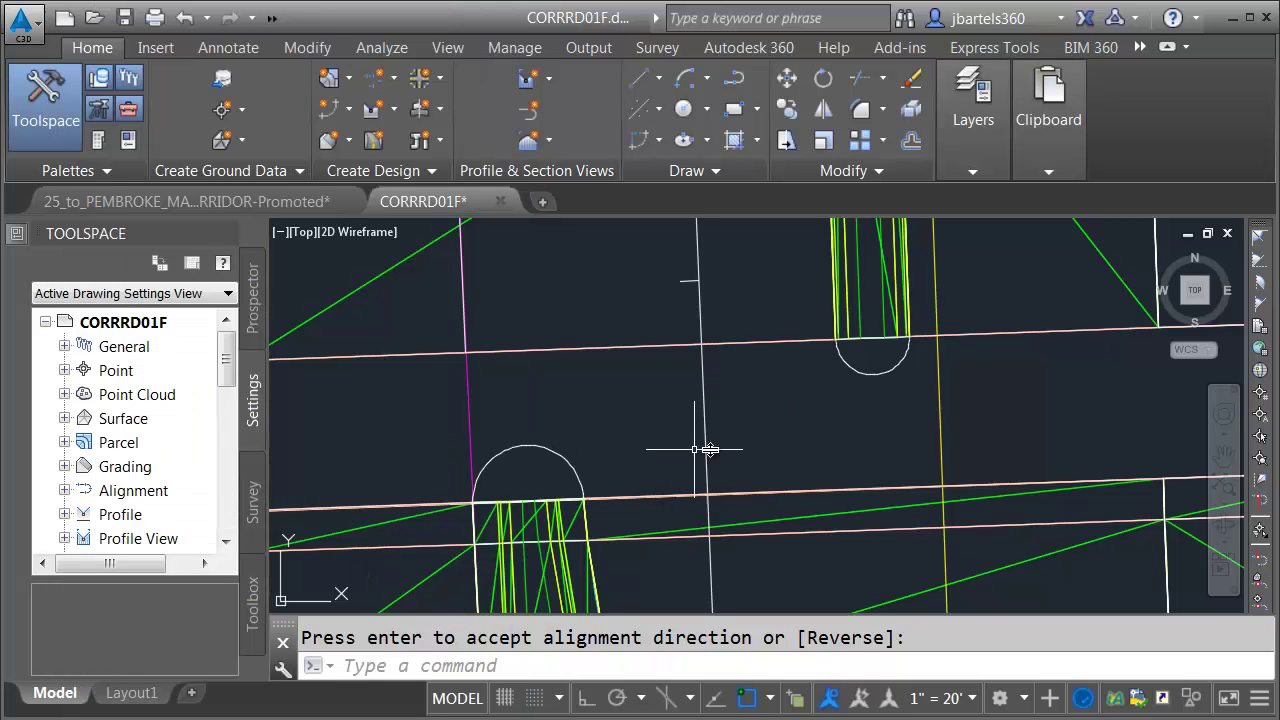
Add an EXIST surface profile in FDOT Existing Grade style to Bull Nose NORTH, then start drawing its profile view
{"action": "key", "text": "Return"}
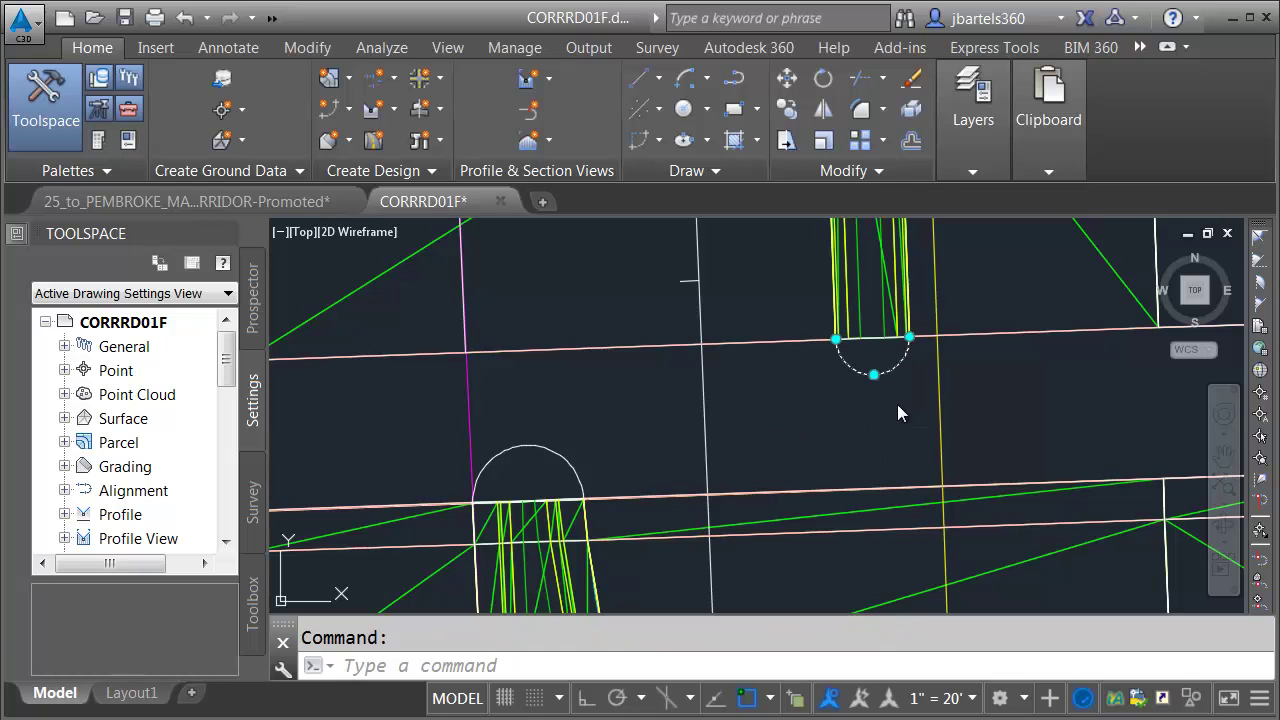
{"action": "middle_click_drag", "start_coordinate": [907, 406], "coordinate": [820, 425]}
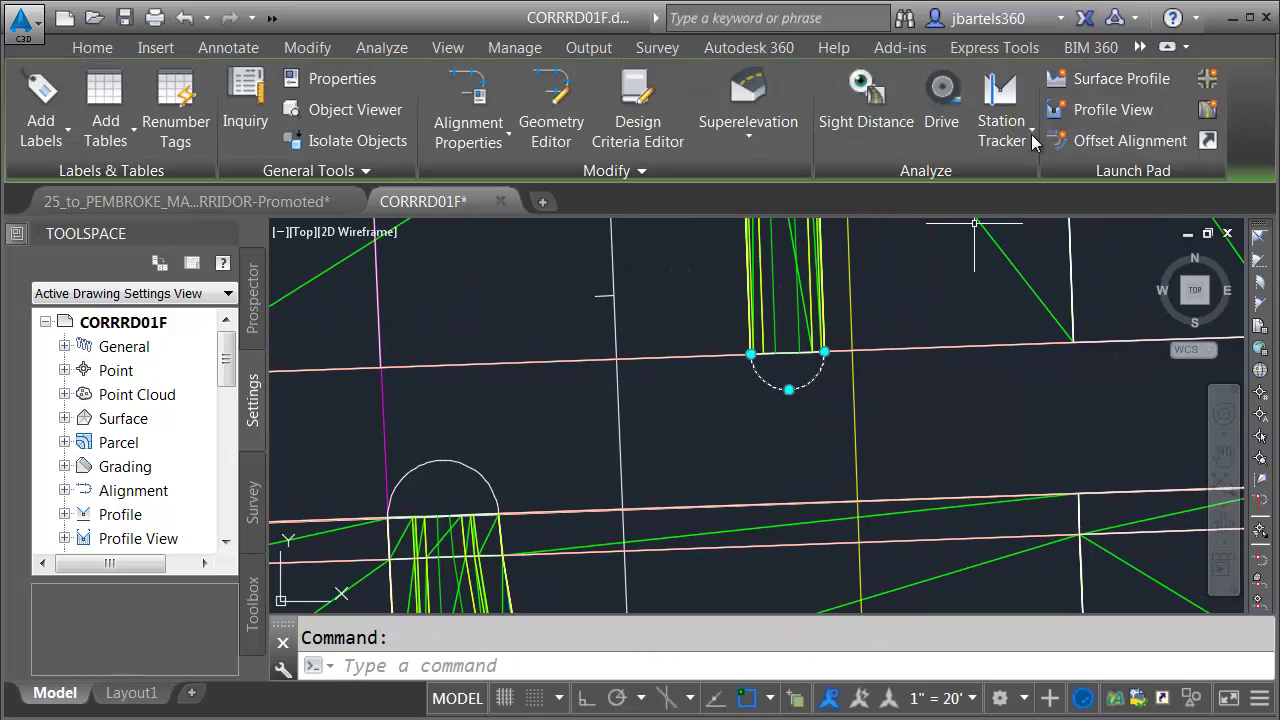
{"action": "left_click", "coordinate": [1110, 78]}
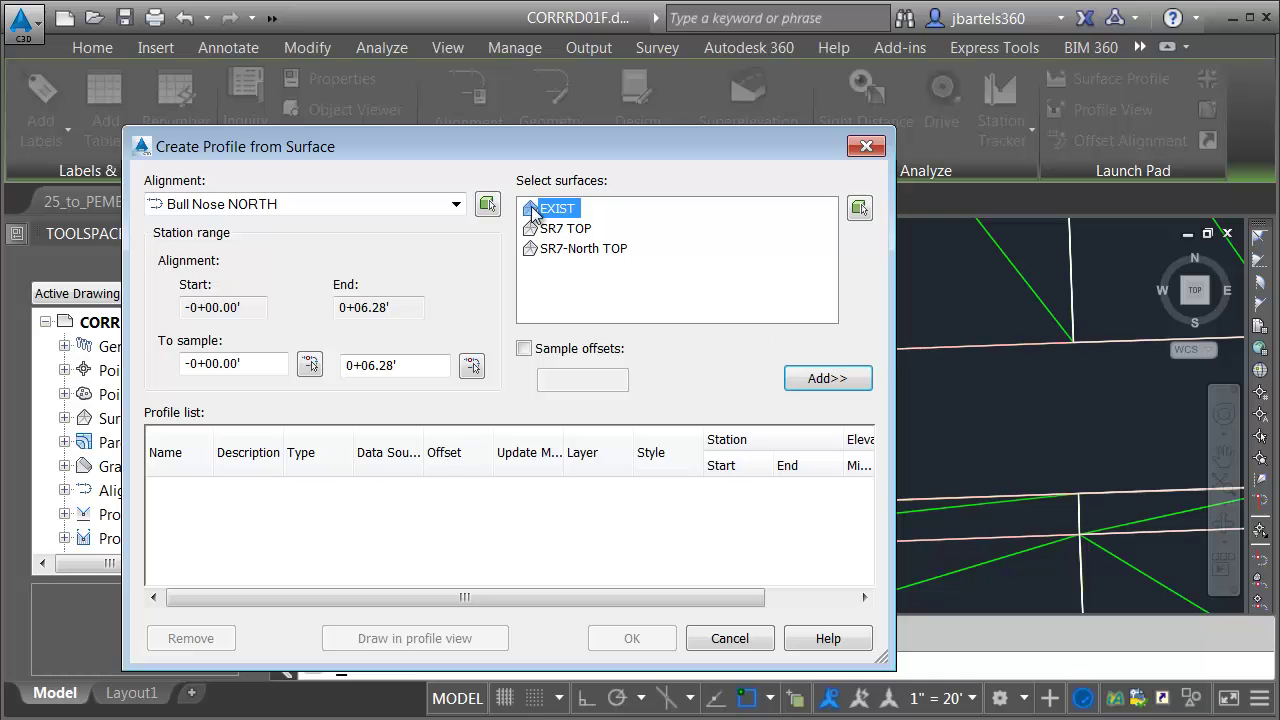
{"action": "left_click", "coordinate": [796, 386]}
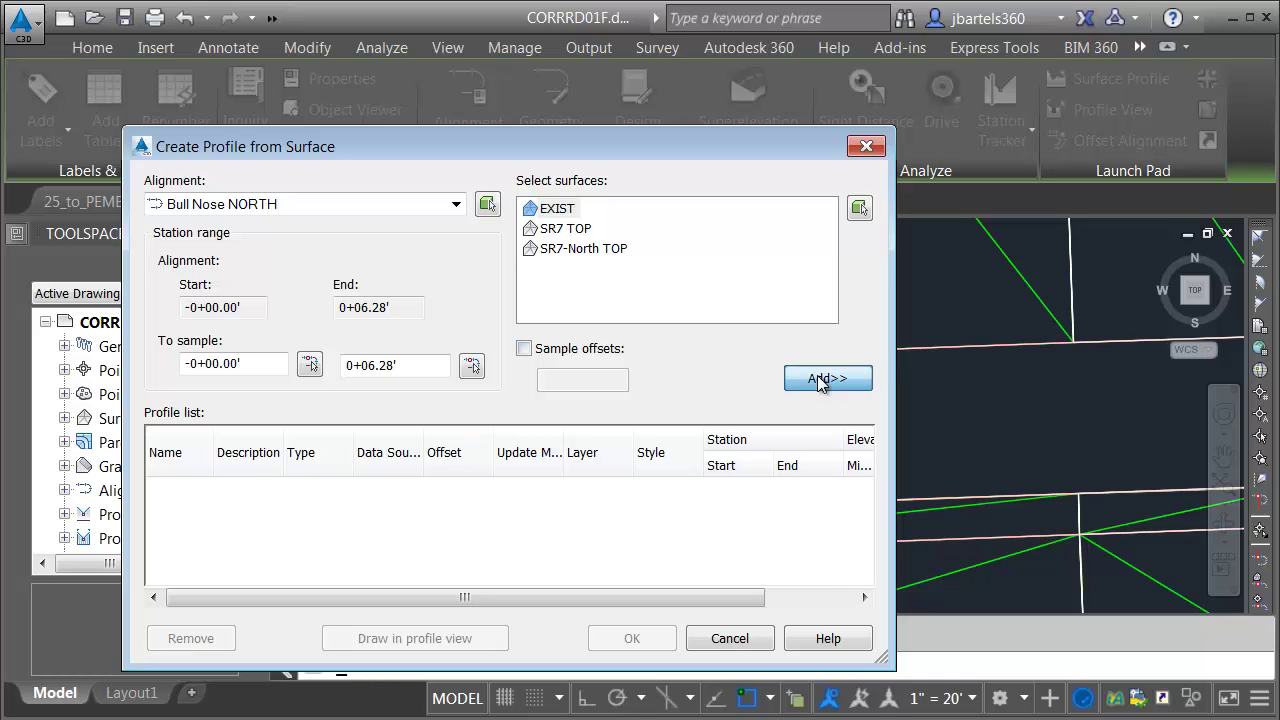
{"action": "left_click", "coordinate": [668, 491]}
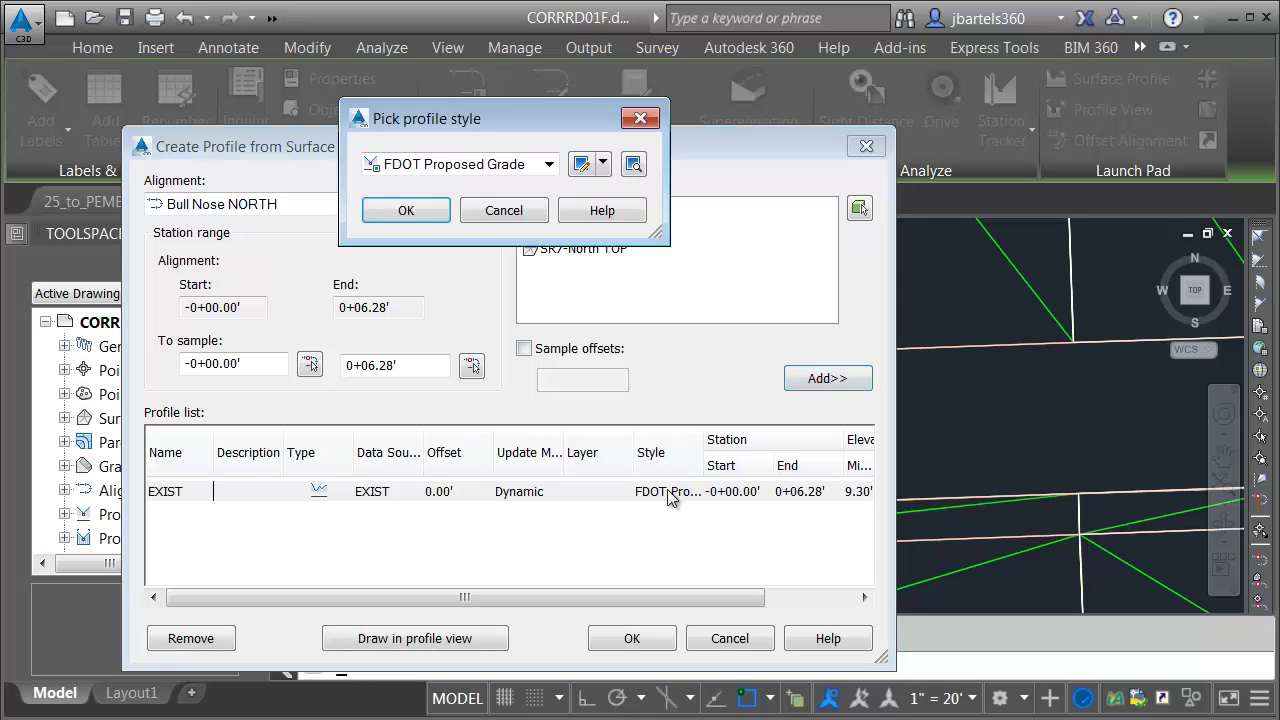
{"action": "left_click", "coordinate": [549, 166]}
{"action": "key", "text": "Escape"}
{"action": "key", "text": "Up"}
{"action": "left_click", "coordinate": [408, 212]}
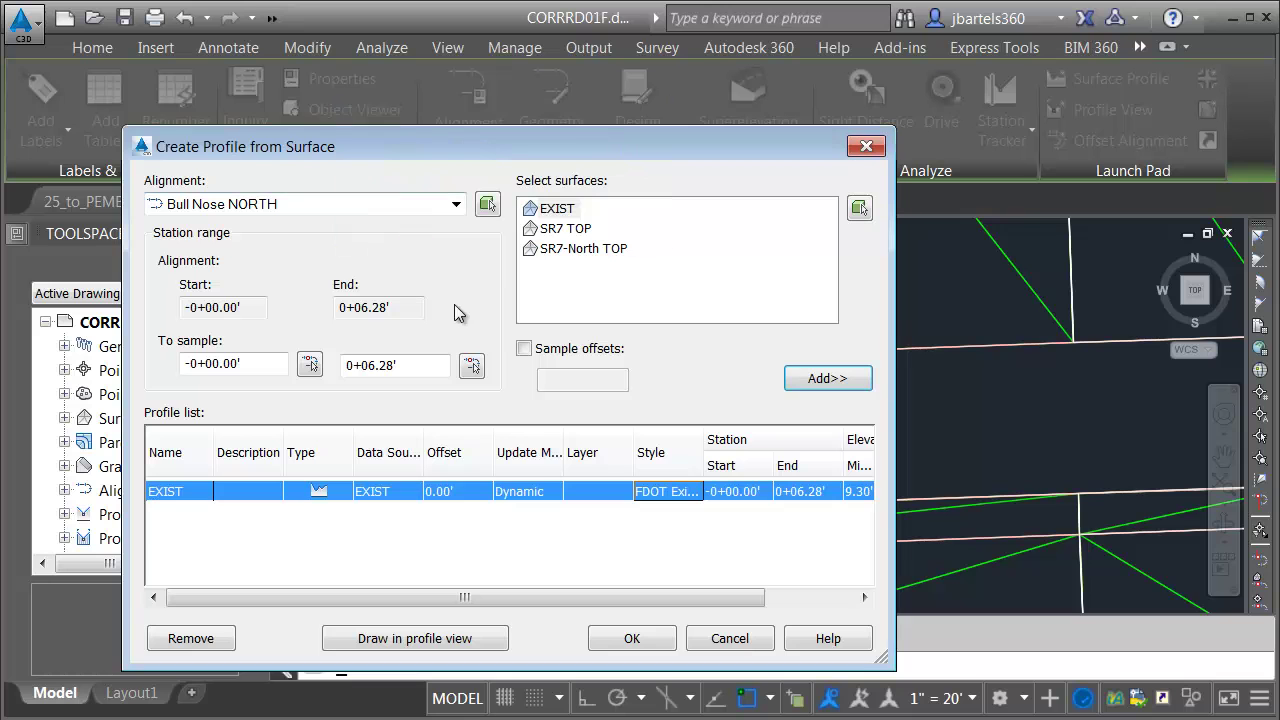
{"action": "left_click", "coordinate": [455, 638]}
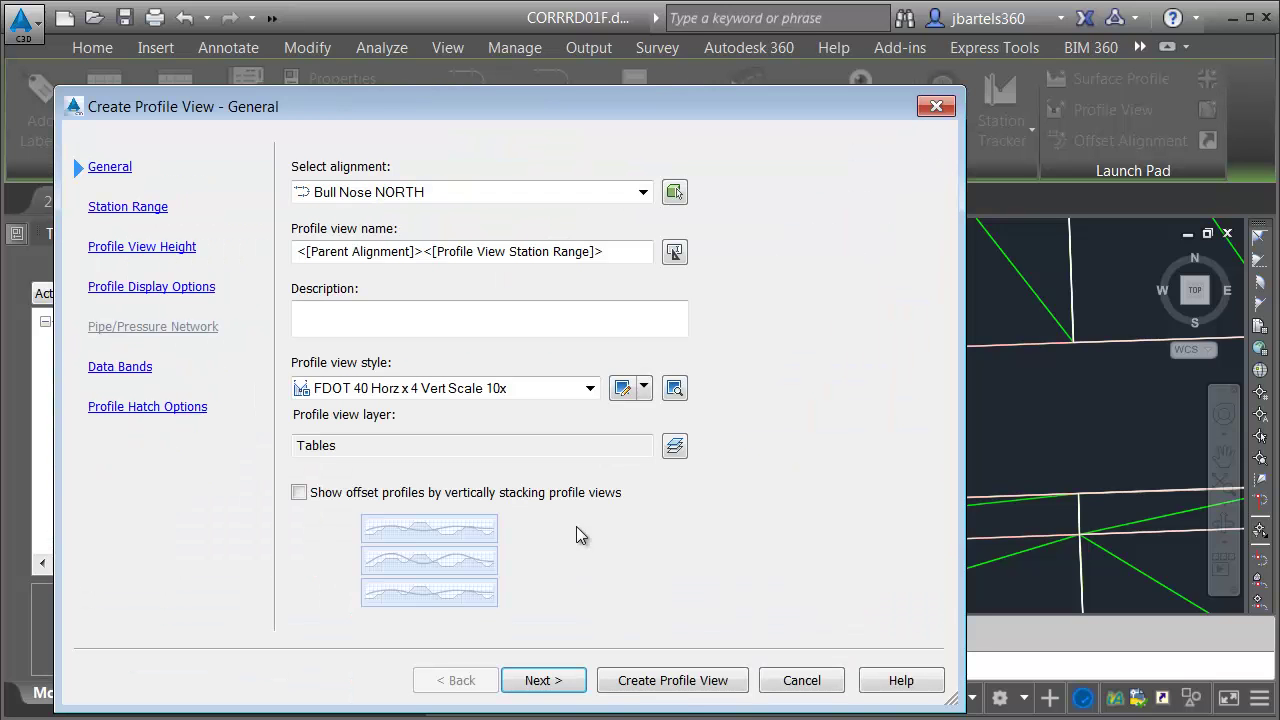
Place the Bull Nose NORTH profile view right of the corridor using FDOT 40 Horz x 4 Vert Scale 10x GRID ON
{"action": "left_click", "coordinate": [540, 390]}
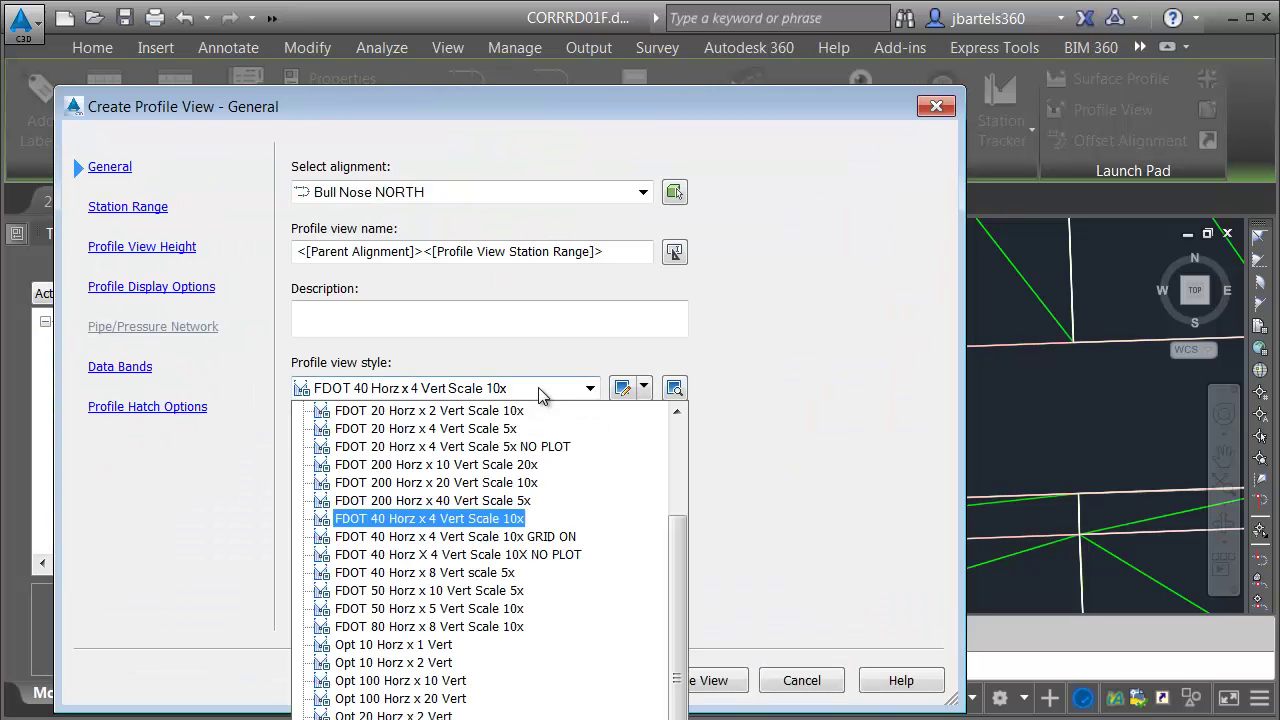
{"action": "left_click", "coordinate": [527, 538]}
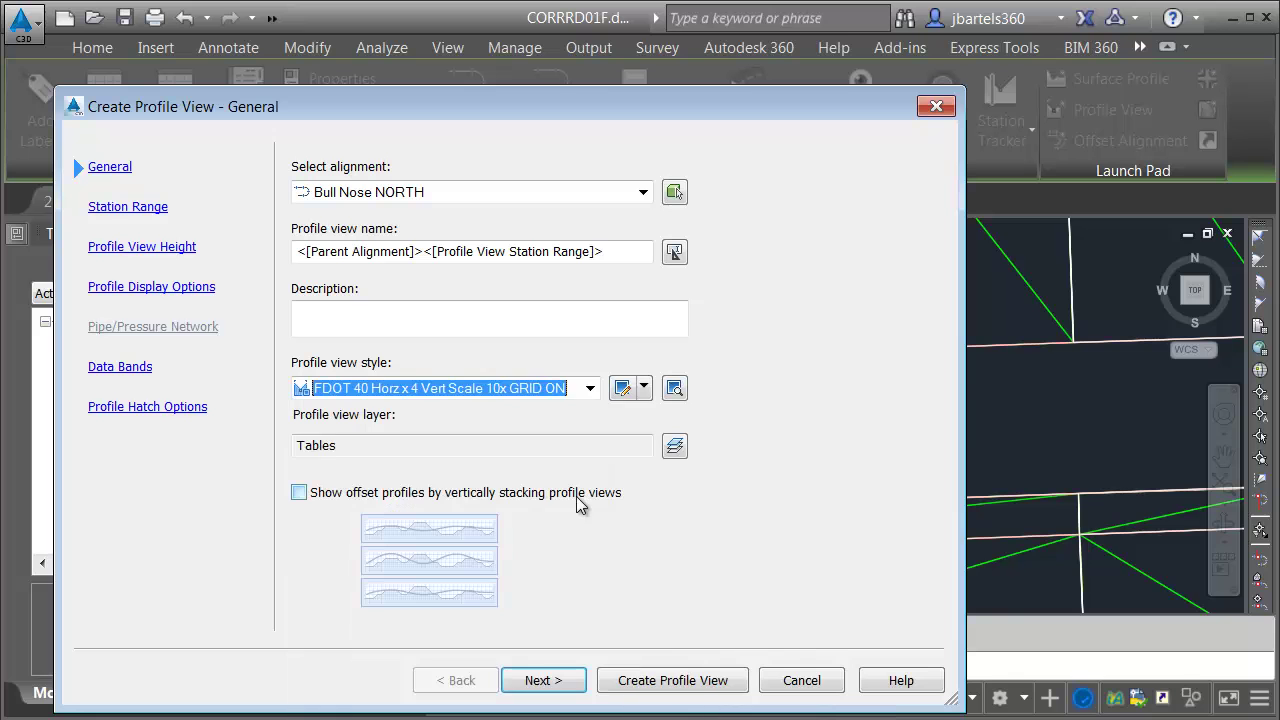
{"action": "left_click", "coordinate": [636, 678]}
{"action": "scroll", "coordinate": [653, 474], "scroll_direction": "down", "scroll_amount": 4}
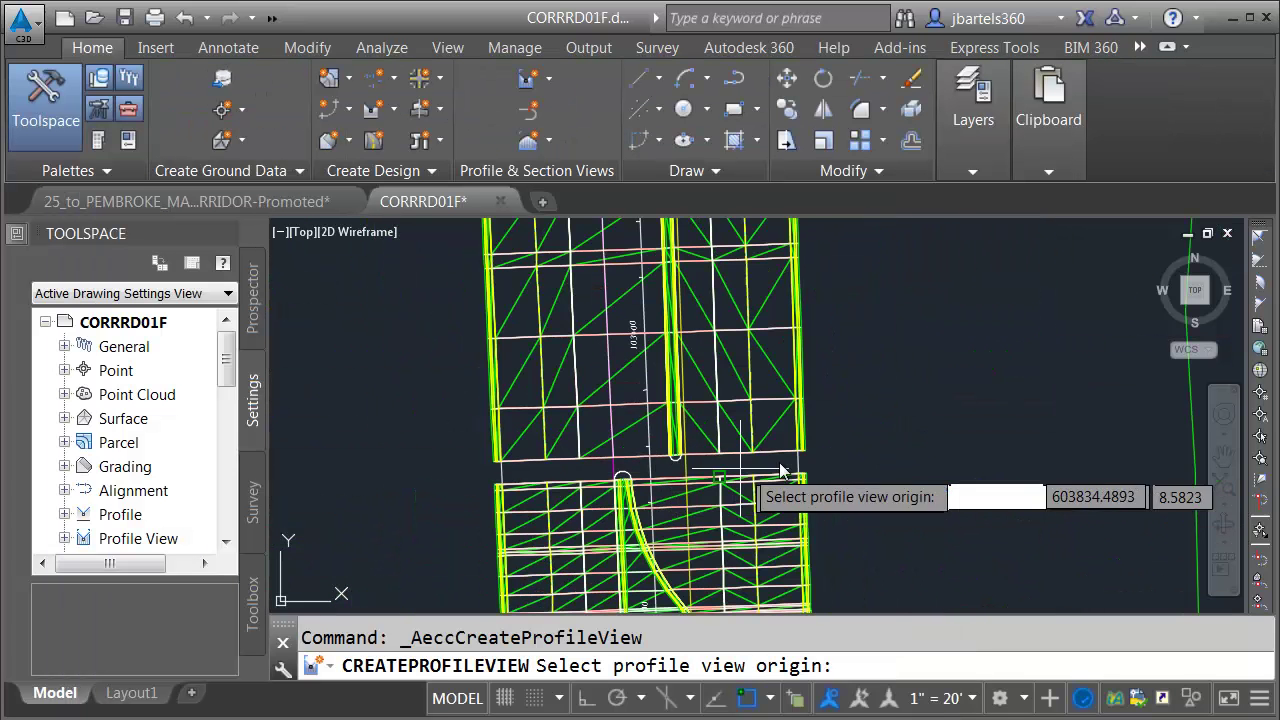
{"action": "left_click", "coordinate": [891, 436]}
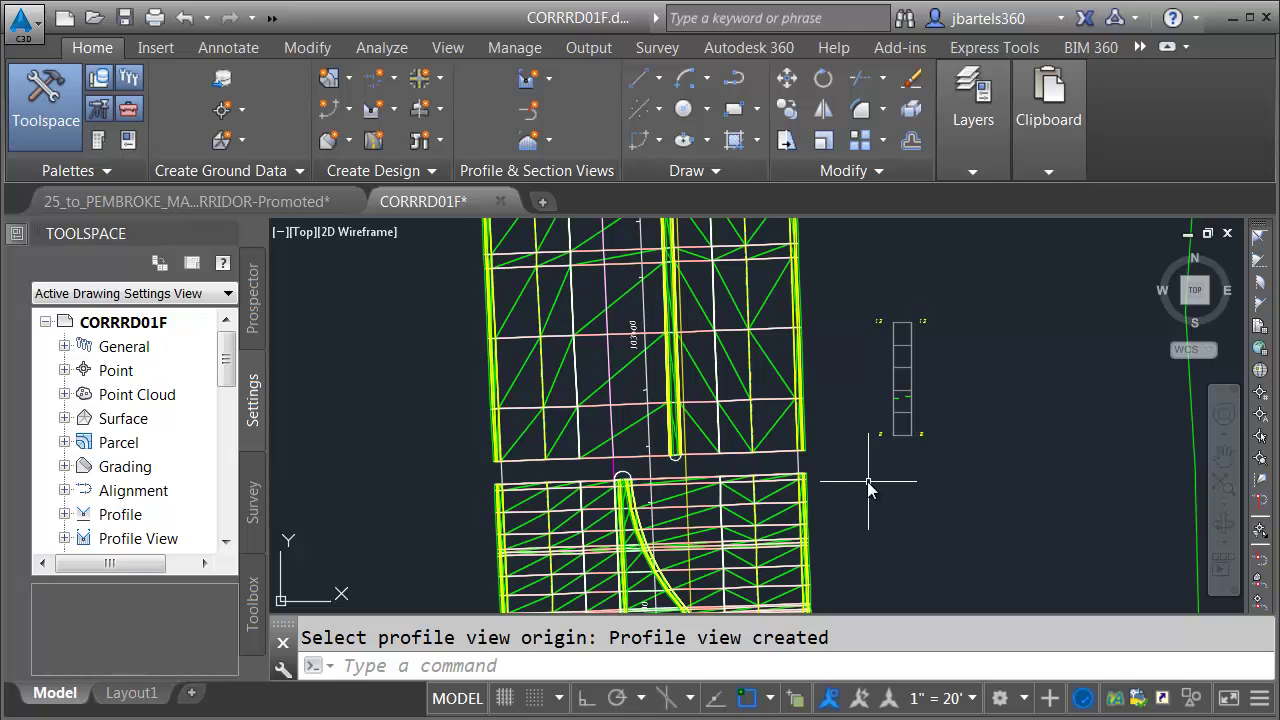
{"action": "key", "text": "Escape"}
Select the Bull Nose SOUTH alignment
{"action": "scroll", "coordinate": [640, 472], "scroll_direction": "up", "scroll_amount": 4}
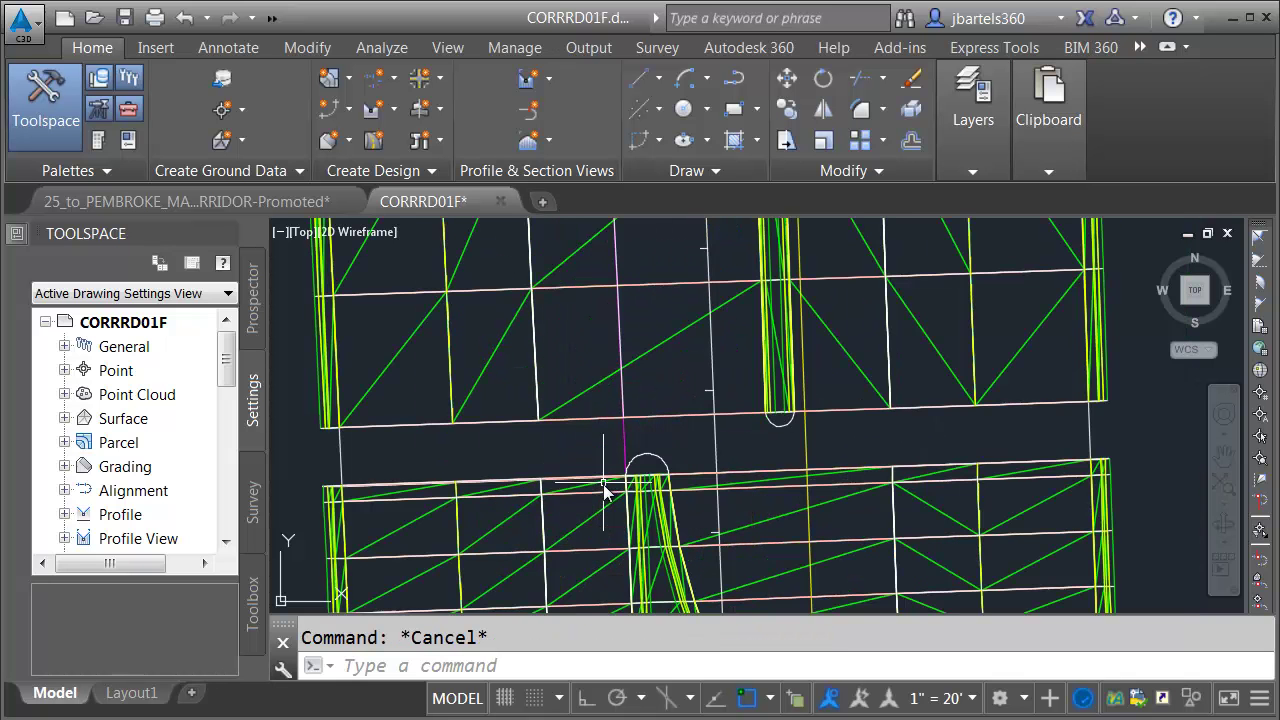
{"action": "middle_click_drag", "start_coordinate": [640, 474], "coordinate": [704, 434]}
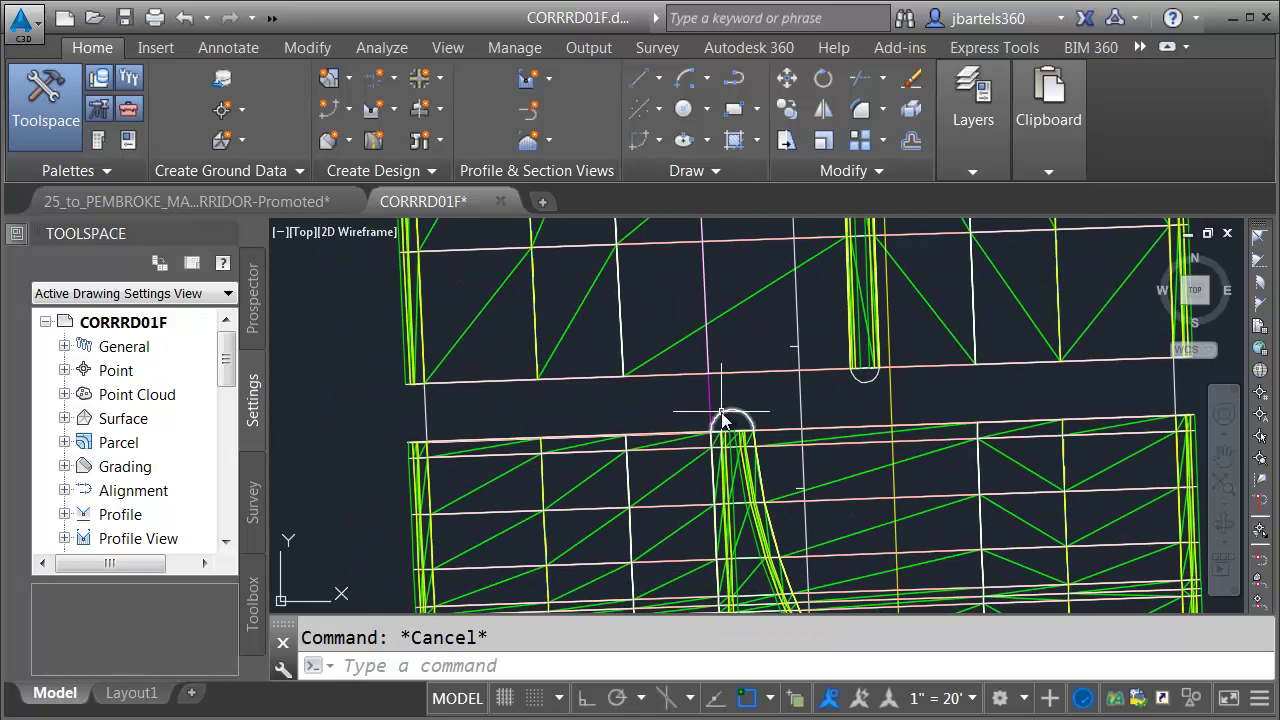
{"action": "left_click", "coordinate": [724, 420]}
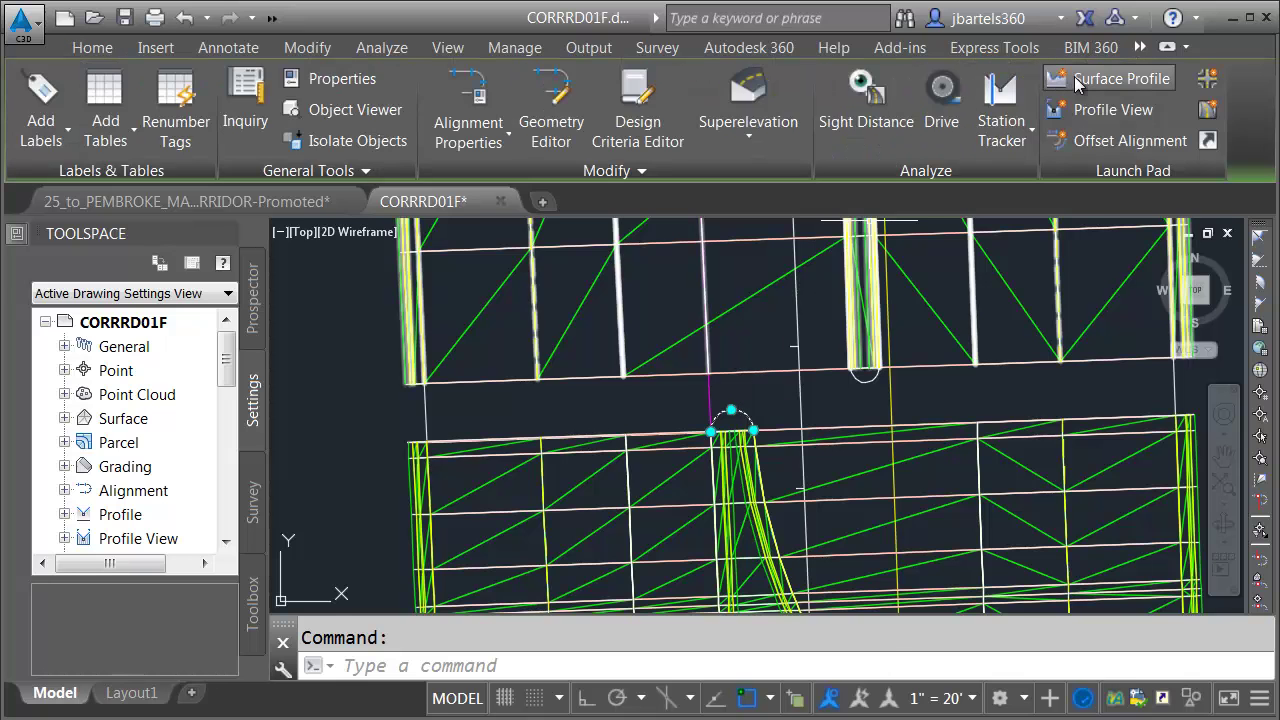
Add an EXIST surface profile in FDOT Existing Grade style to Bull Nose SOUTH
{"action": "left_click", "coordinate": [1078, 84]}
{"action": "left_click", "coordinate": [805, 375]}
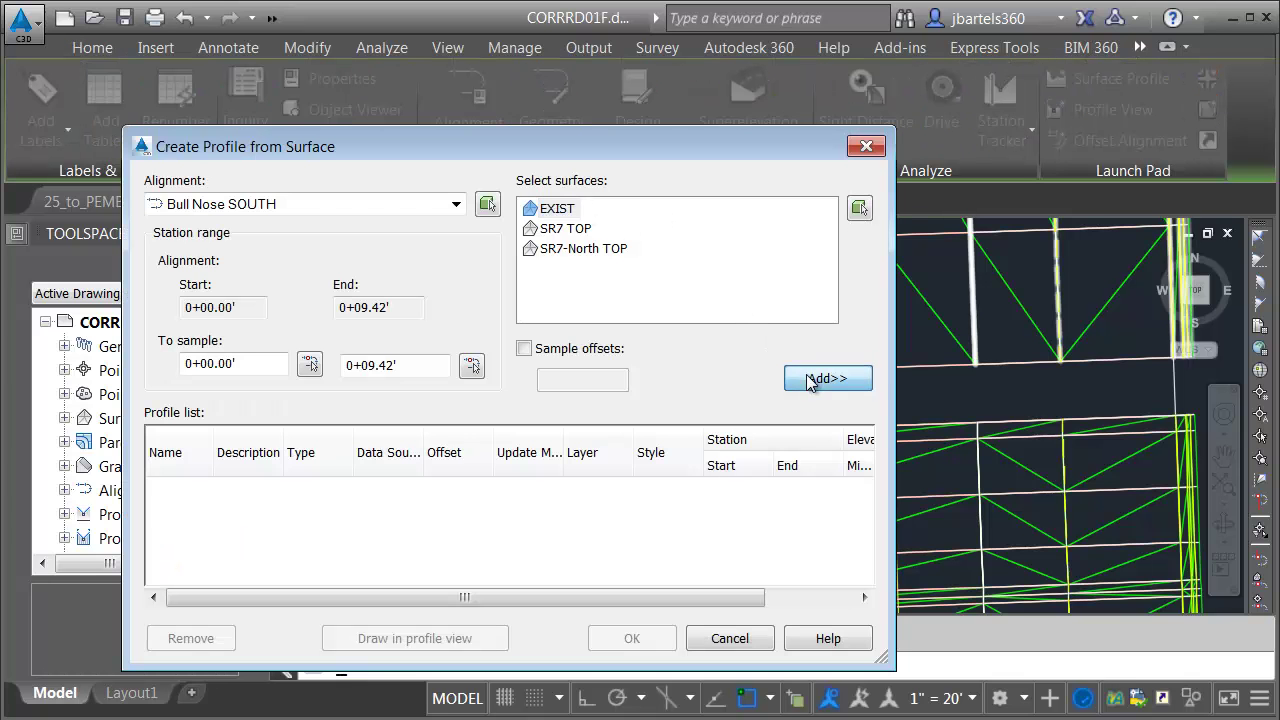
{"action": "left_click", "coordinate": [683, 500]}
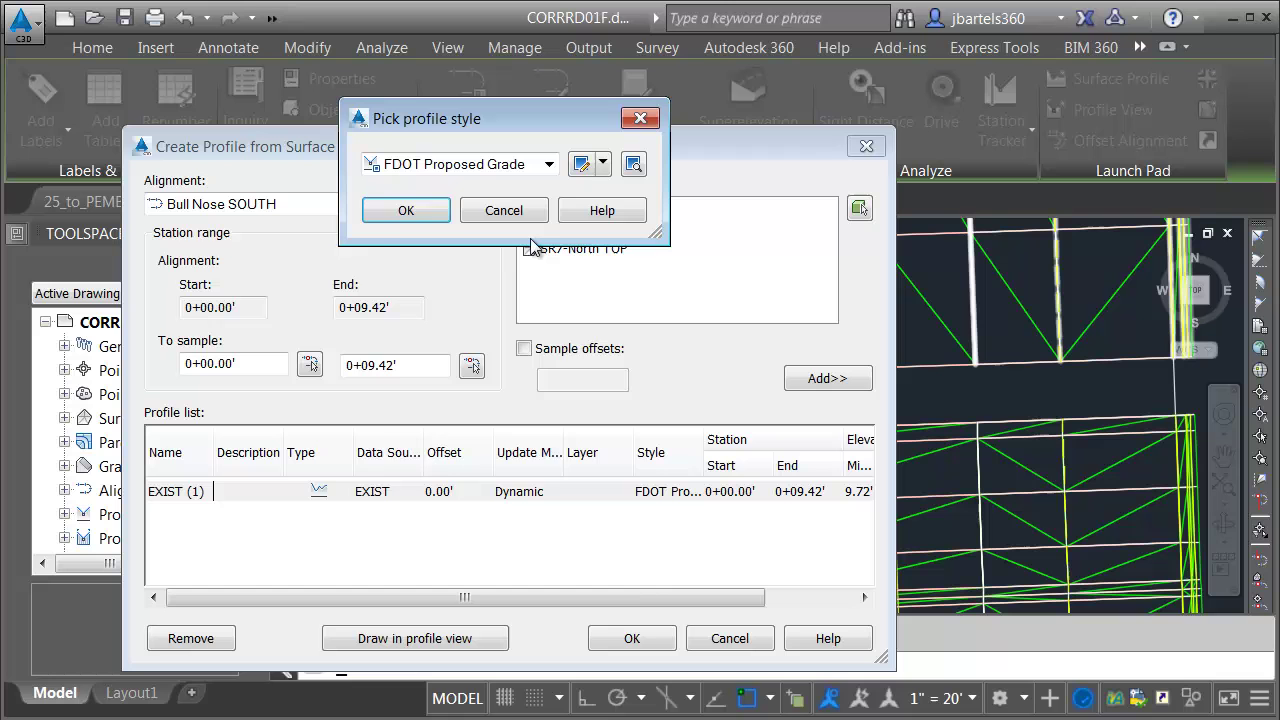
{"action": "left_click", "coordinate": [548, 167]}
{"action": "key", "text": "Escape"}
{"action": "key", "text": "Up"}
{"action": "left_click", "coordinate": [423, 213]}
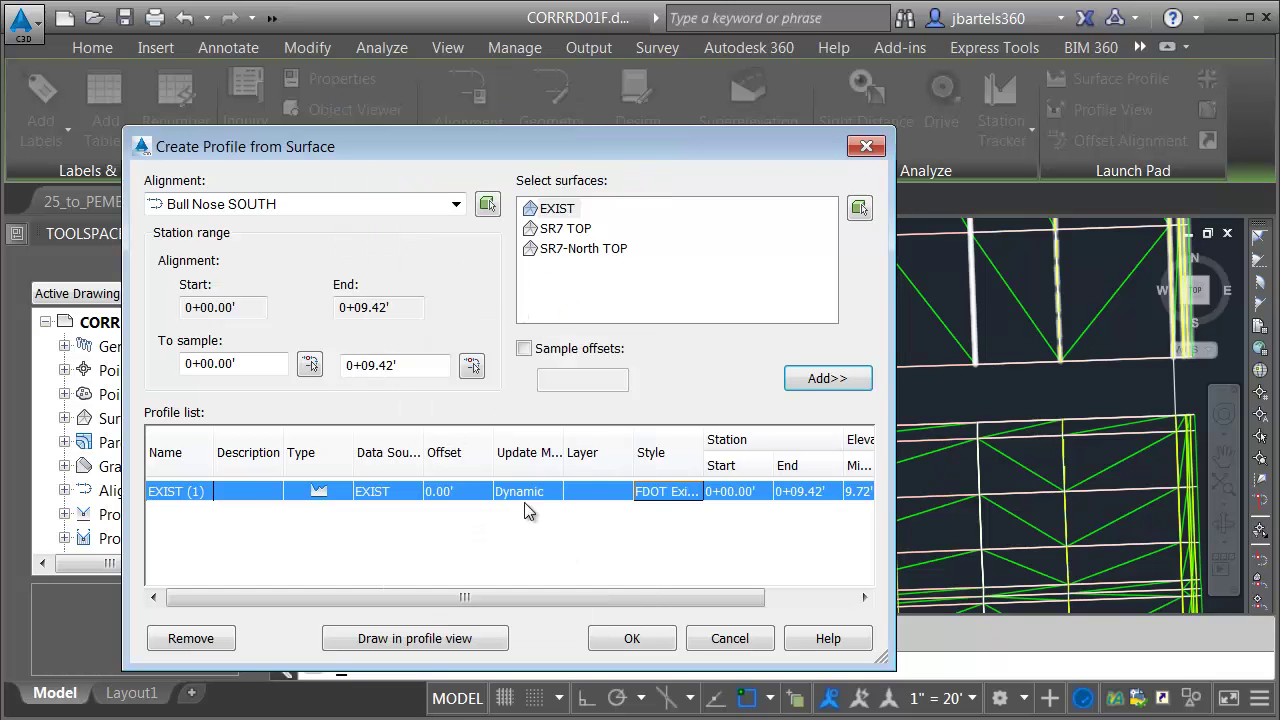
{"action": "left_click", "coordinate": [423, 640]}
Place its profile view, styled FDOT 40 Horz x 4 Vert Scale 10x GRID ON, left of the corridor
{"action": "left_click", "coordinate": [493, 390]}
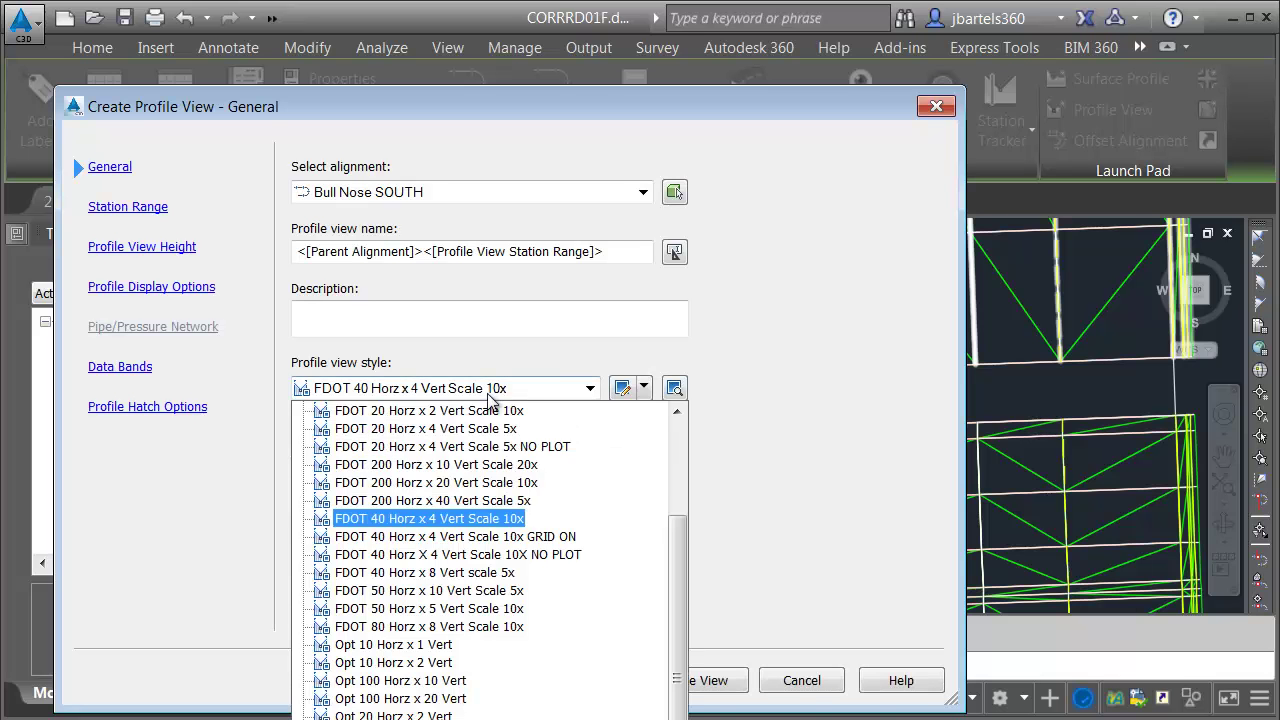
{"action": "left_click", "coordinate": [487, 537]}
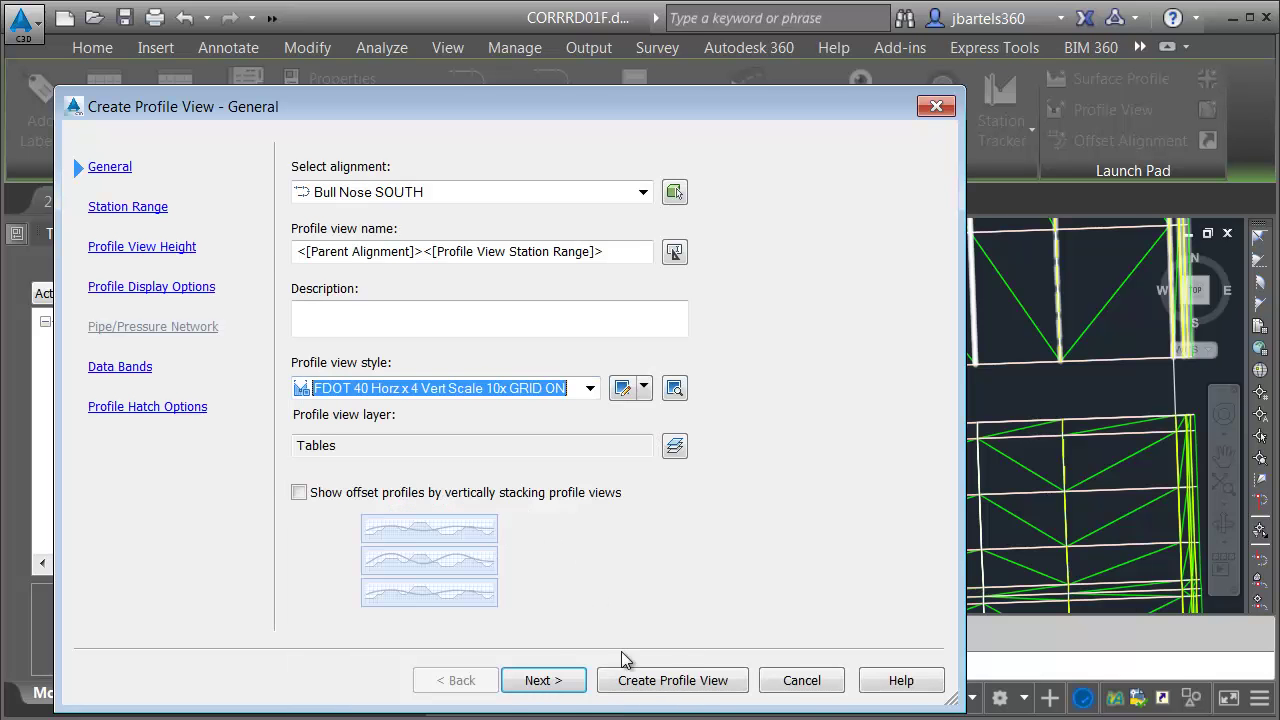
{"action": "left_click", "coordinate": [646, 680]}
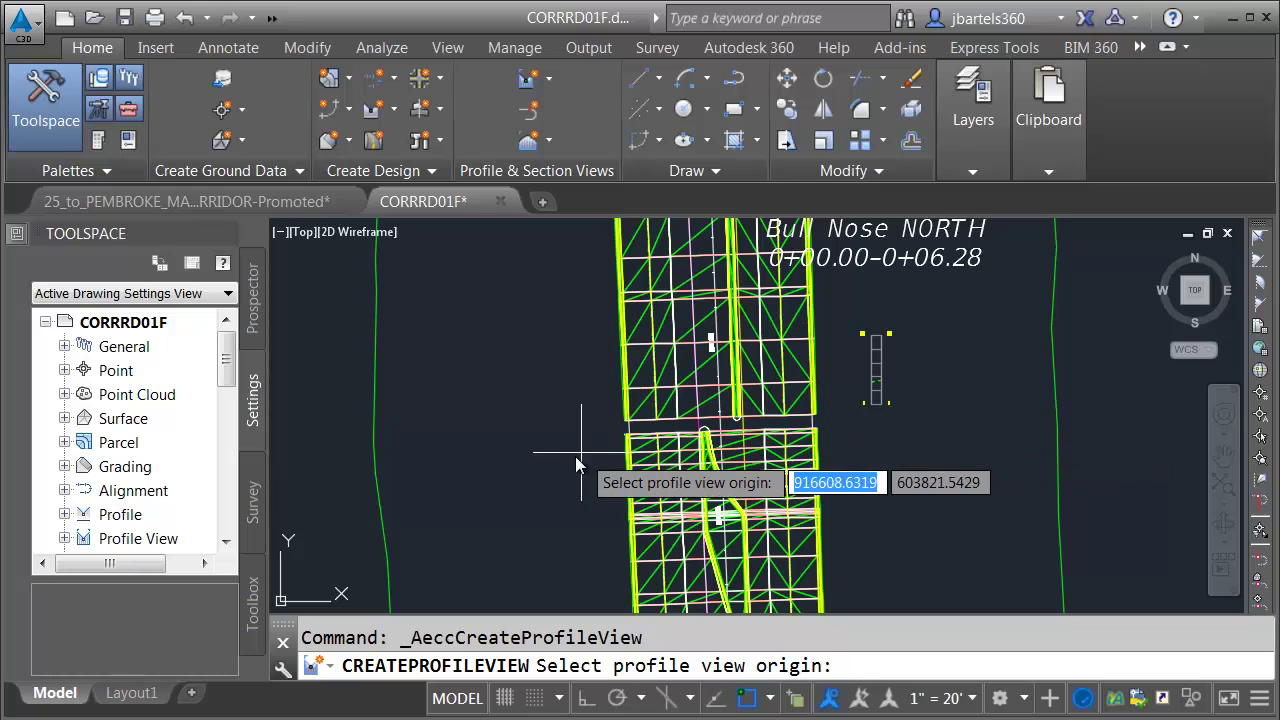
{"action": "left_click", "coordinate": [541, 458]}
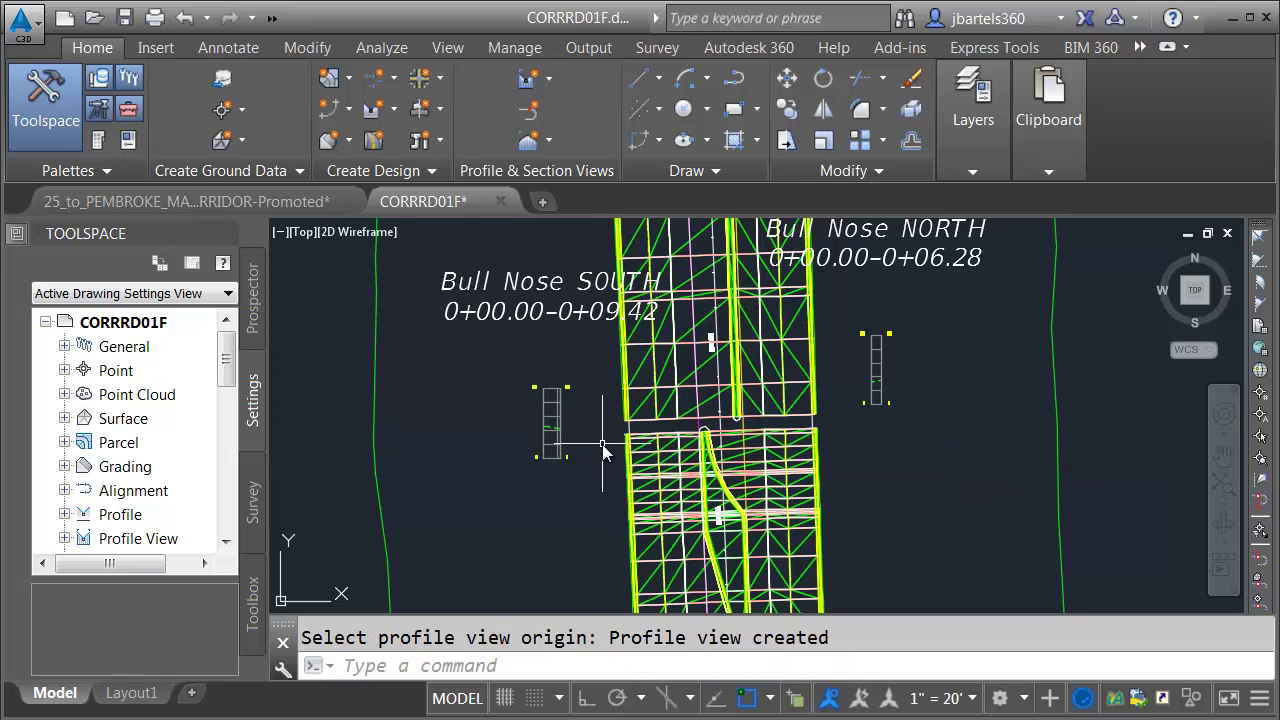
{"action": "key", "text": "Escape"}
{"action": "scroll", "coordinate": [599, 445], "scroll_direction": "up", "scroll_amount": 2}
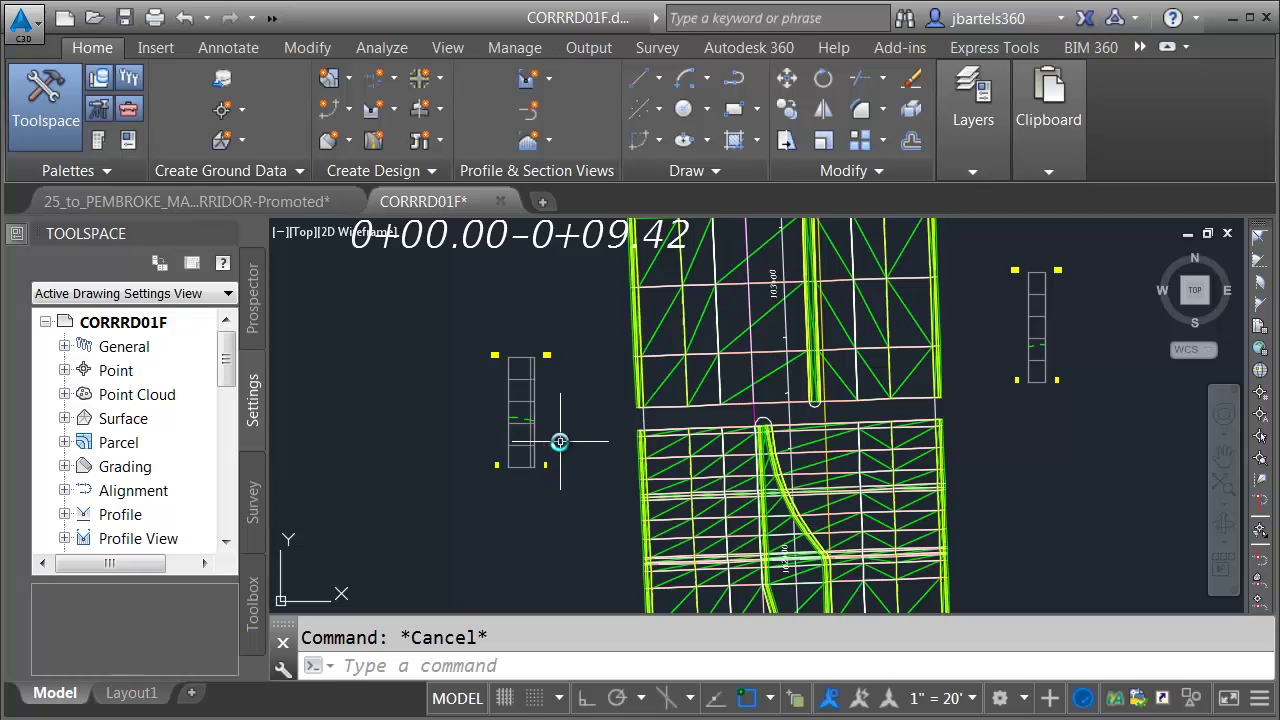
Add spot elevation labels on the SR7-North TOP surface at the north bull-nose ends
{"action": "scroll", "coordinate": [808, 408], "scroll_direction": "up", "scroll_amount": 4}
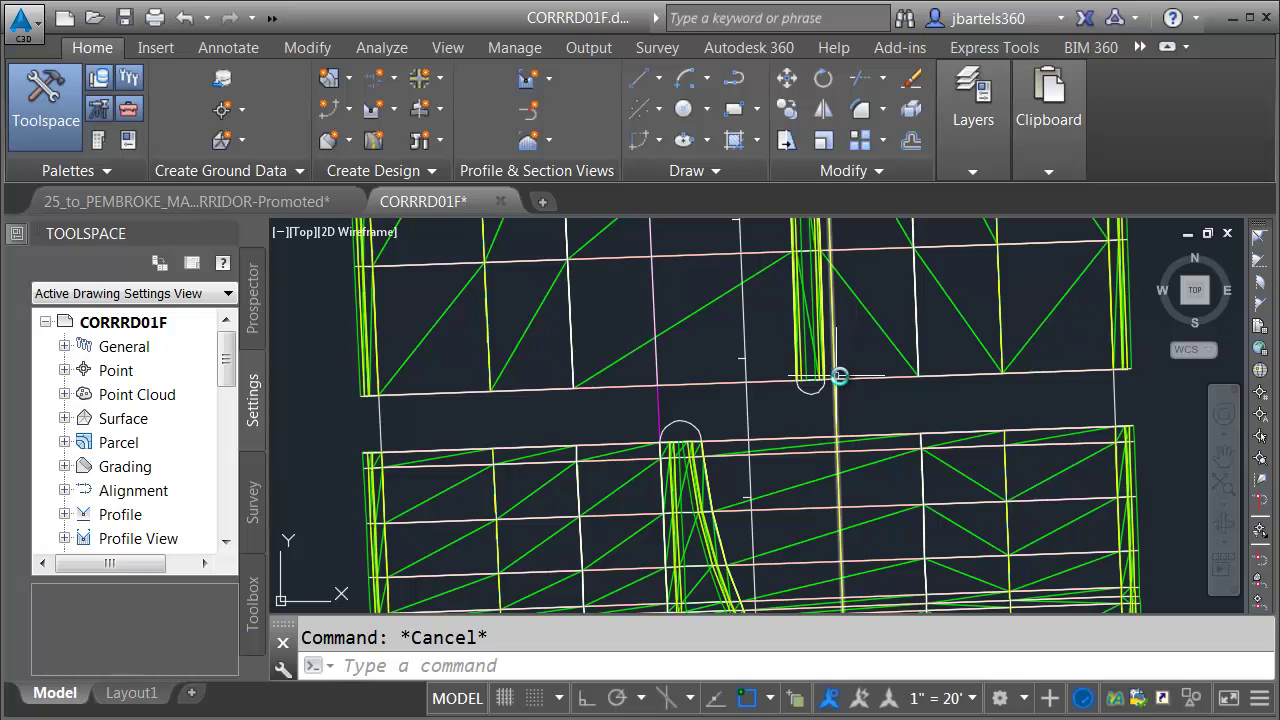
{"action": "mouse_move", "coordinate": [862, 467]}
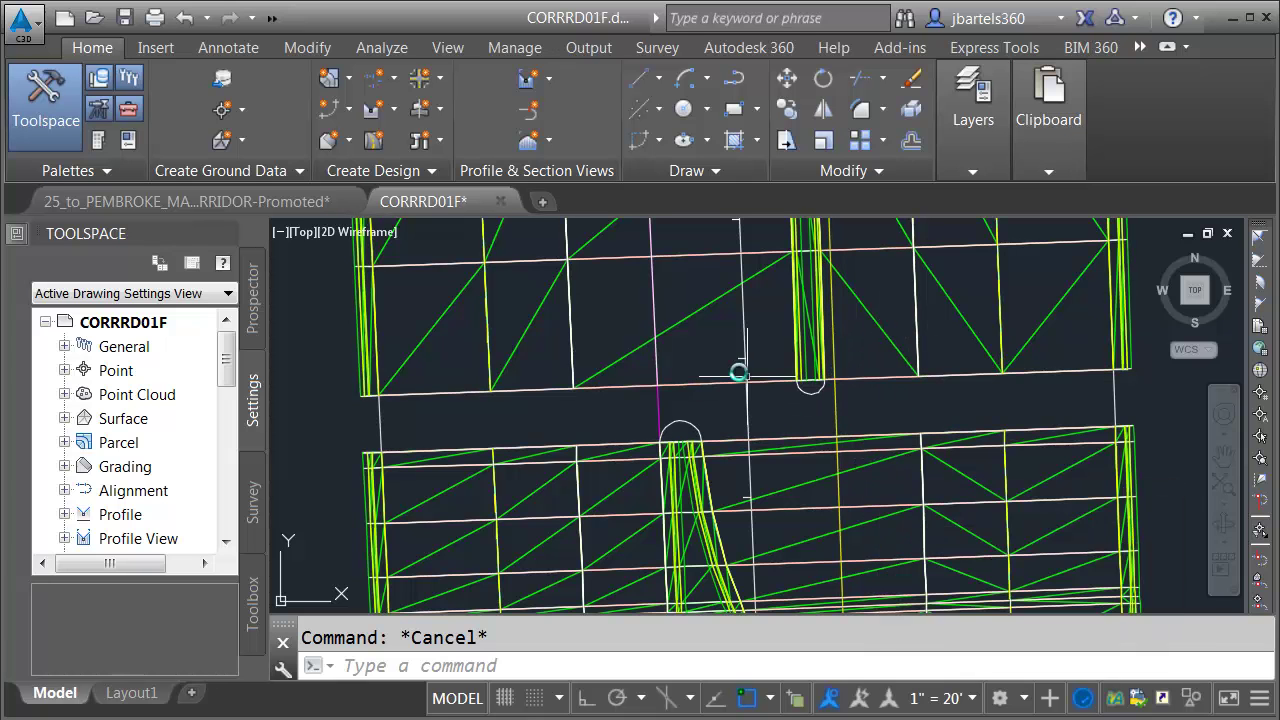
{"action": "left_click", "coordinate": [686, 318]}
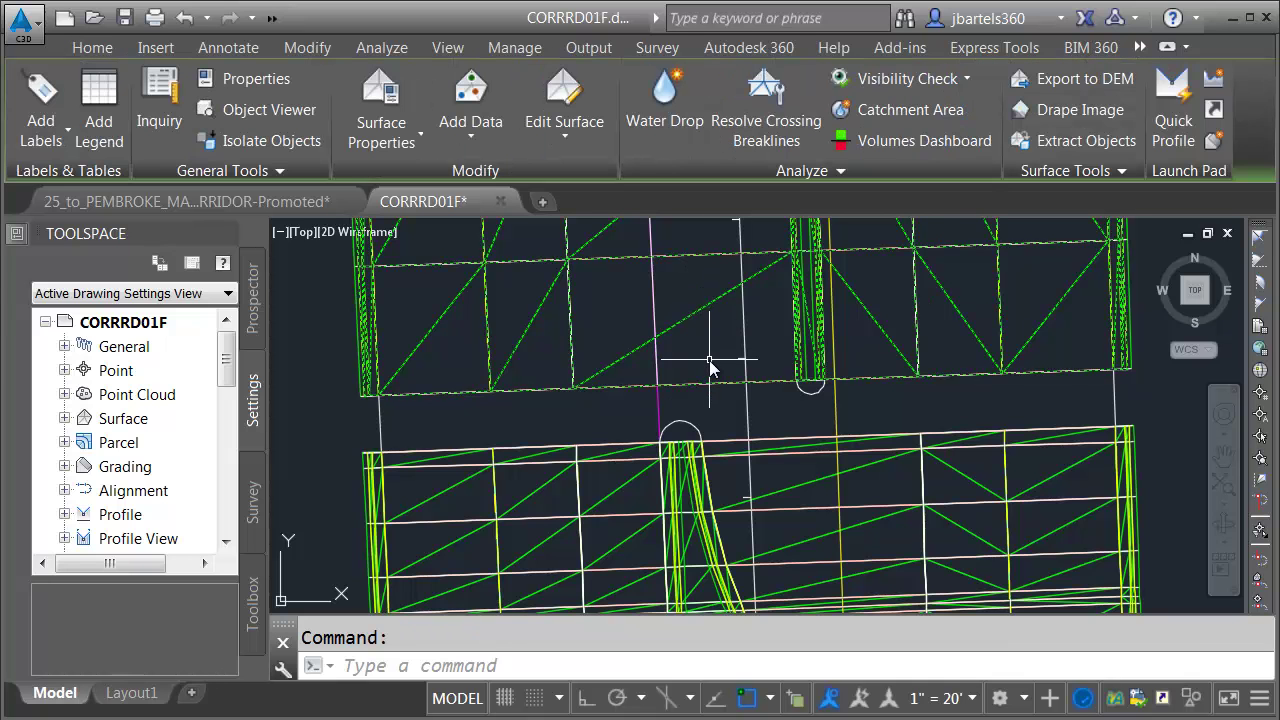
{"action": "left_click", "coordinate": [45, 128]}
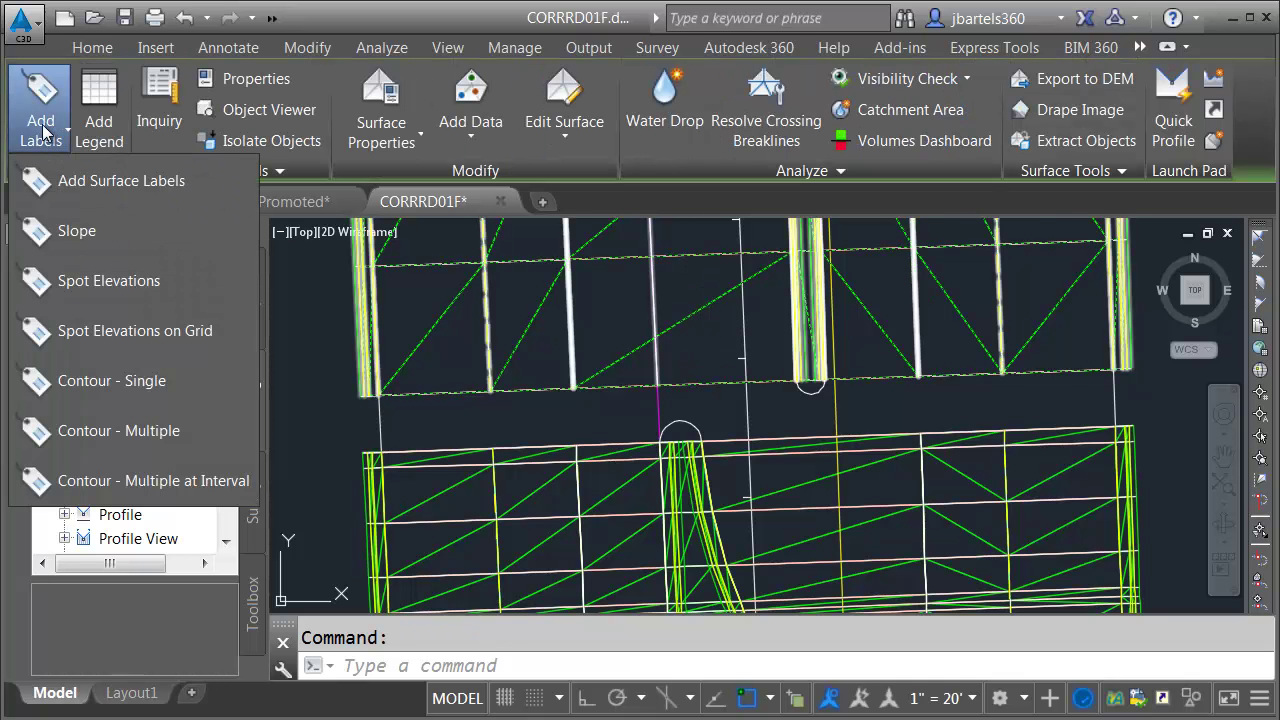
{"action": "left_click", "coordinate": [90, 281]}
{"action": "scroll", "coordinate": [553, 405], "scroll_direction": "up", "scroll_amount": 4}
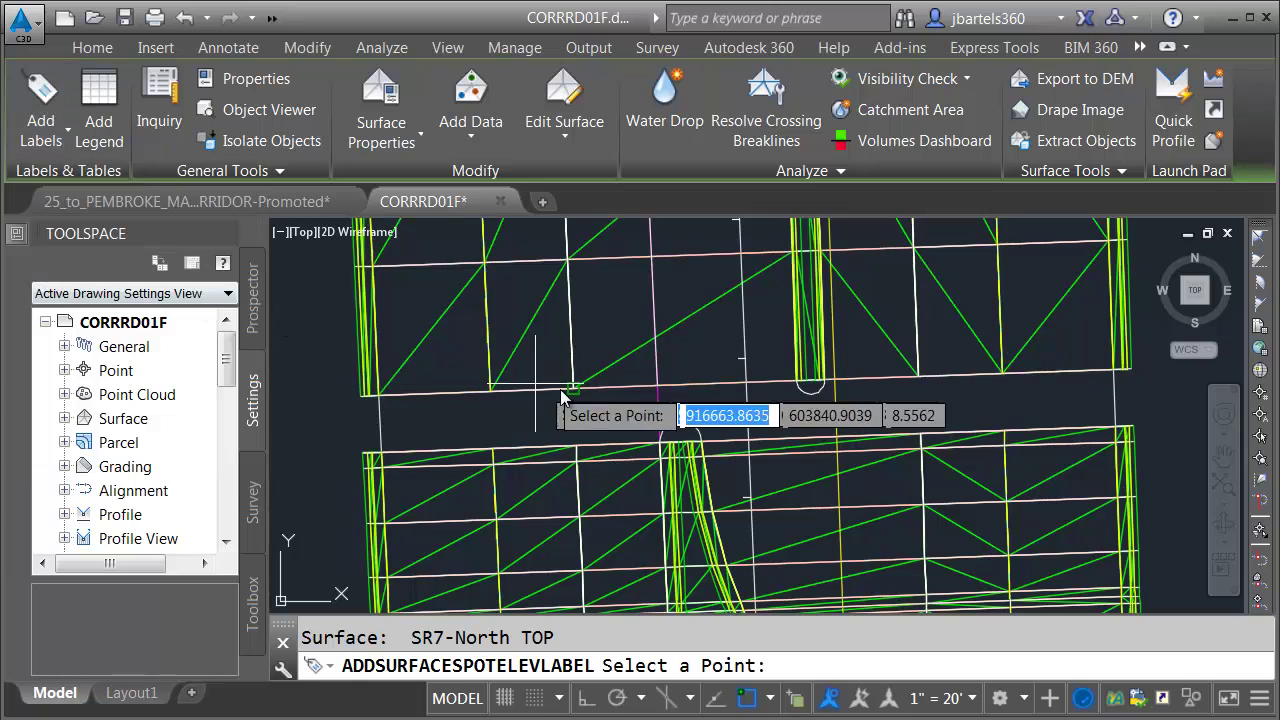
{"action": "scroll", "coordinate": [783, 387], "scroll_direction": "up", "scroll_amount": 3}
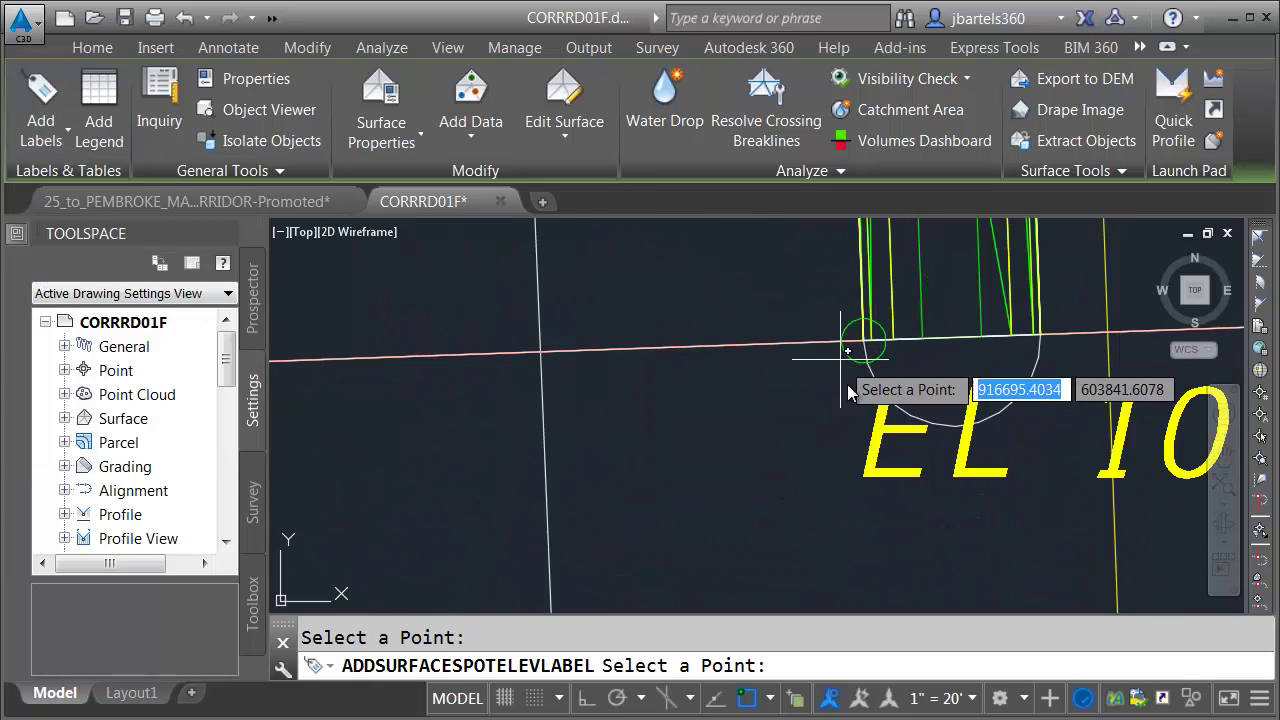
{"action": "left_click", "coordinate": [1042, 338]}
{"action": "key", "text": "Escape"}
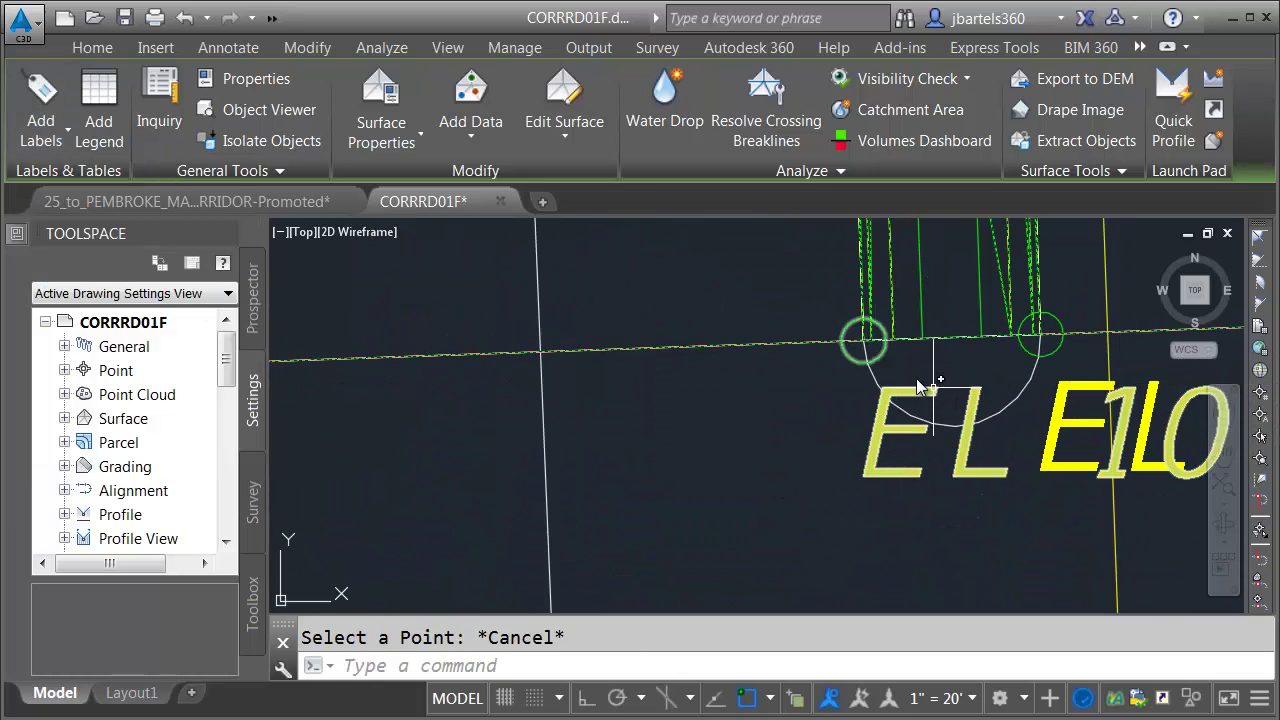
Move the EL 10.28 label up-left and EL 9.91 up-right, each with a leader
{"action": "left_click", "coordinate": [858, 333]}
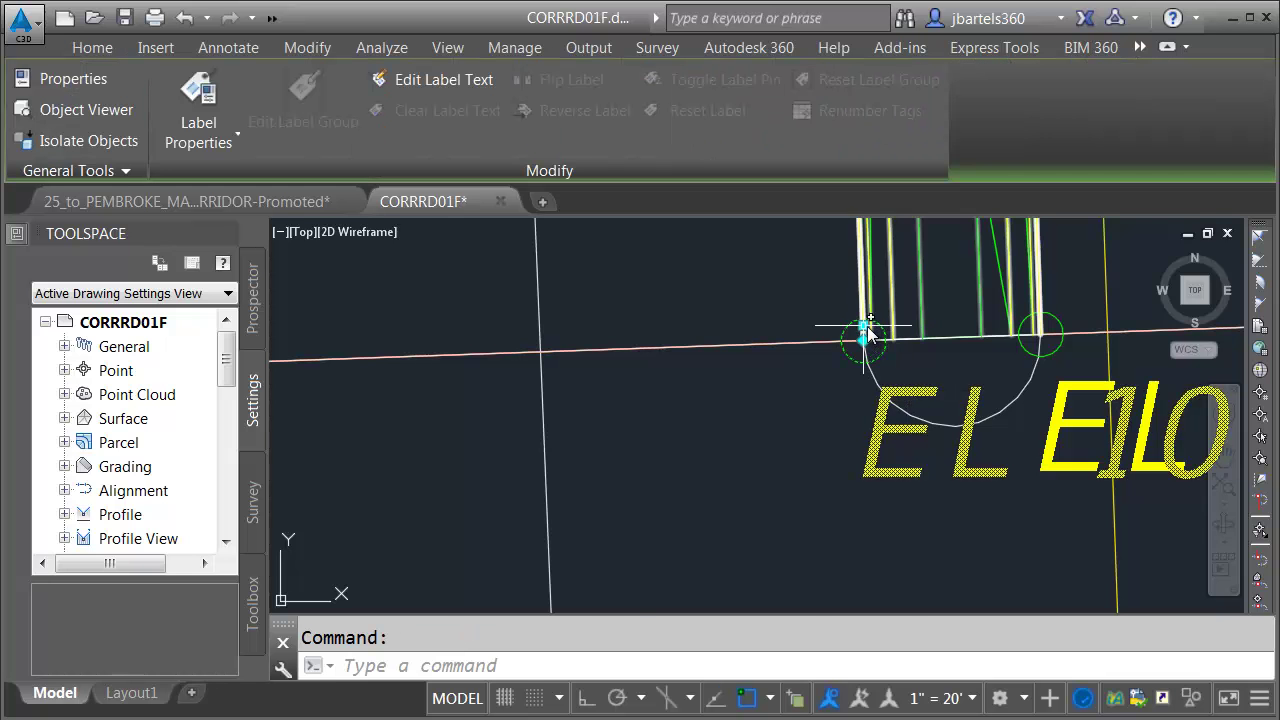
{"action": "left_click", "coordinate": [858, 333]}
{"action": "scroll", "coordinate": [819, 298], "scroll_direction": "down", "scroll_amount": 2}
{"action": "left_click", "coordinate": [774, 271]}
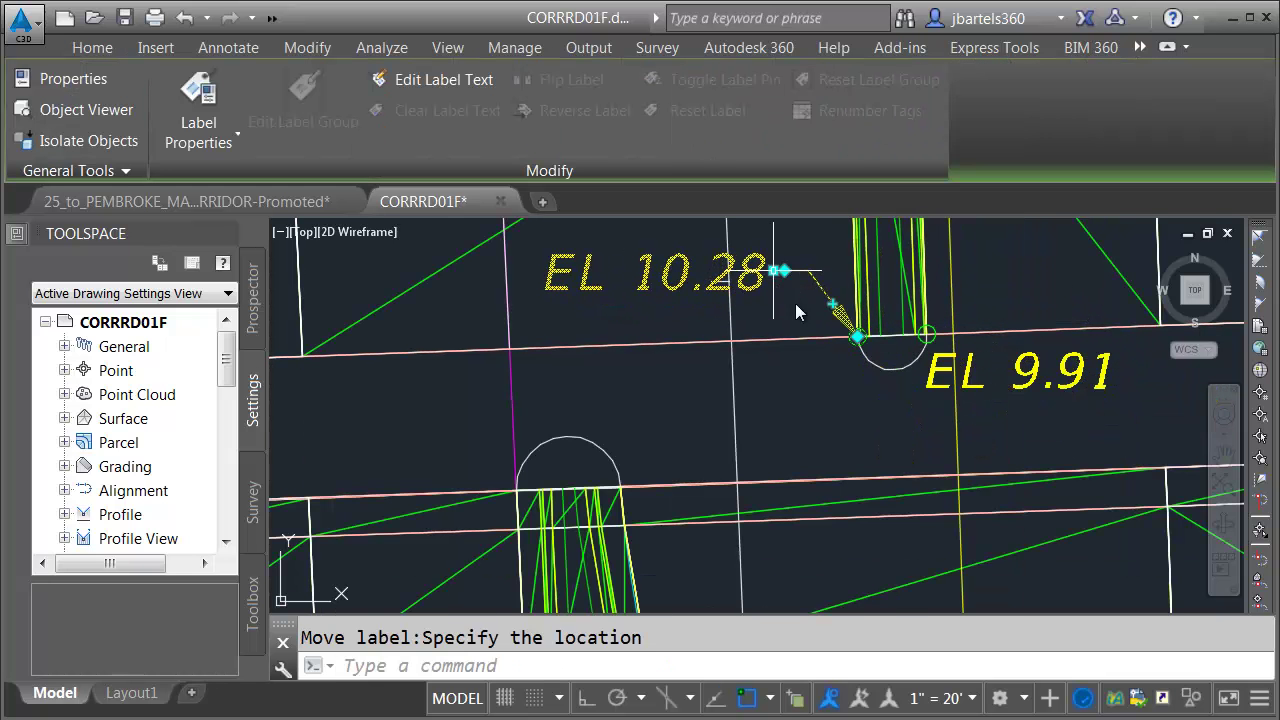
{"action": "key", "text": "Escape"}
{"action": "left_click", "coordinate": [926, 334]}
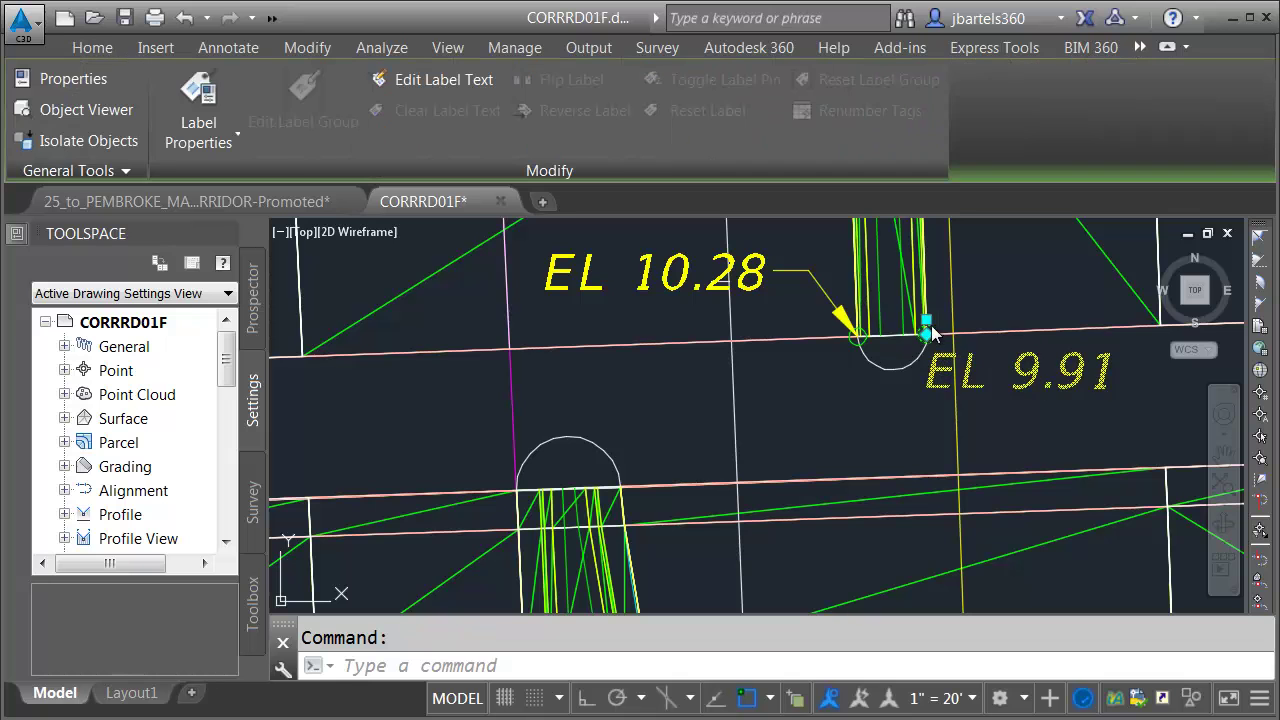
{"action": "left_click", "coordinate": [926, 334]}
{"action": "left_click", "coordinate": [1005, 263]}
{"action": "key", "text": "Escape"}
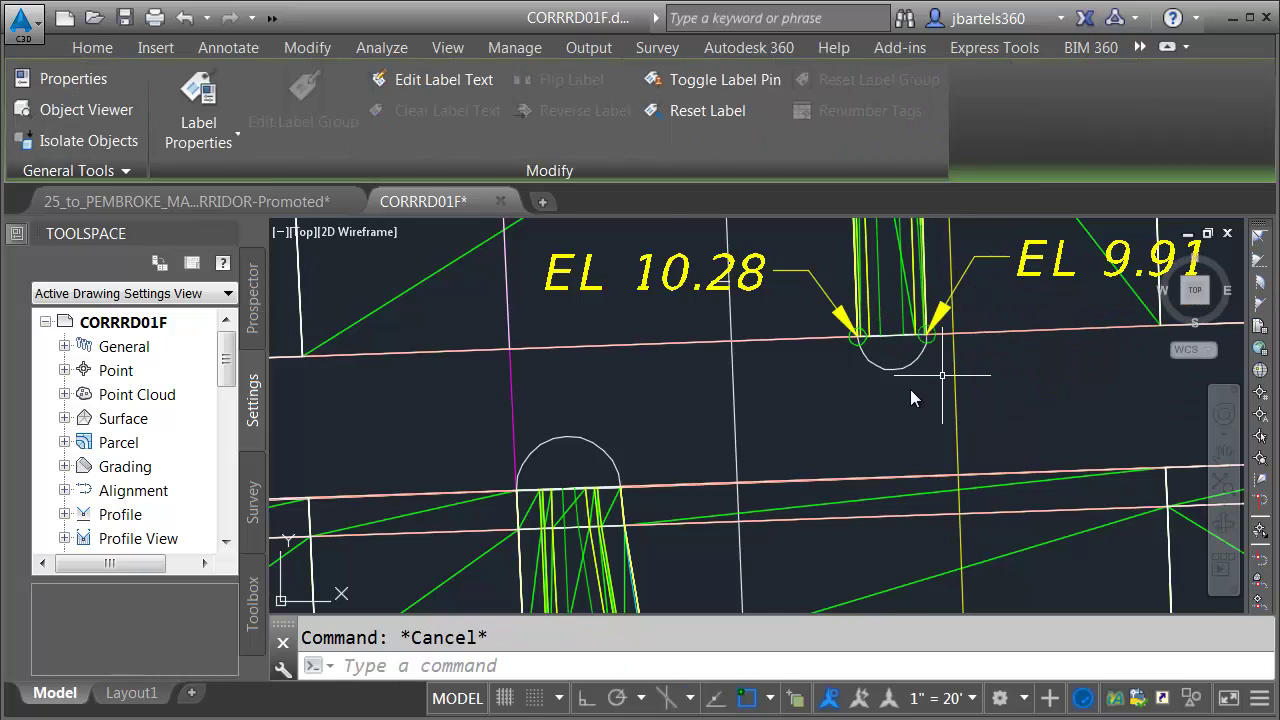
{"action": "scroll", "coordinate": [853, 438], "scroll_direction": "down", "scroll_amount": 2}
{"action": "scroll", "coordinate": [862, 440], "scroll_direction": "up", "scroll_amount": 1}
{"action": "left_click", "coordinate": [860, 436]}
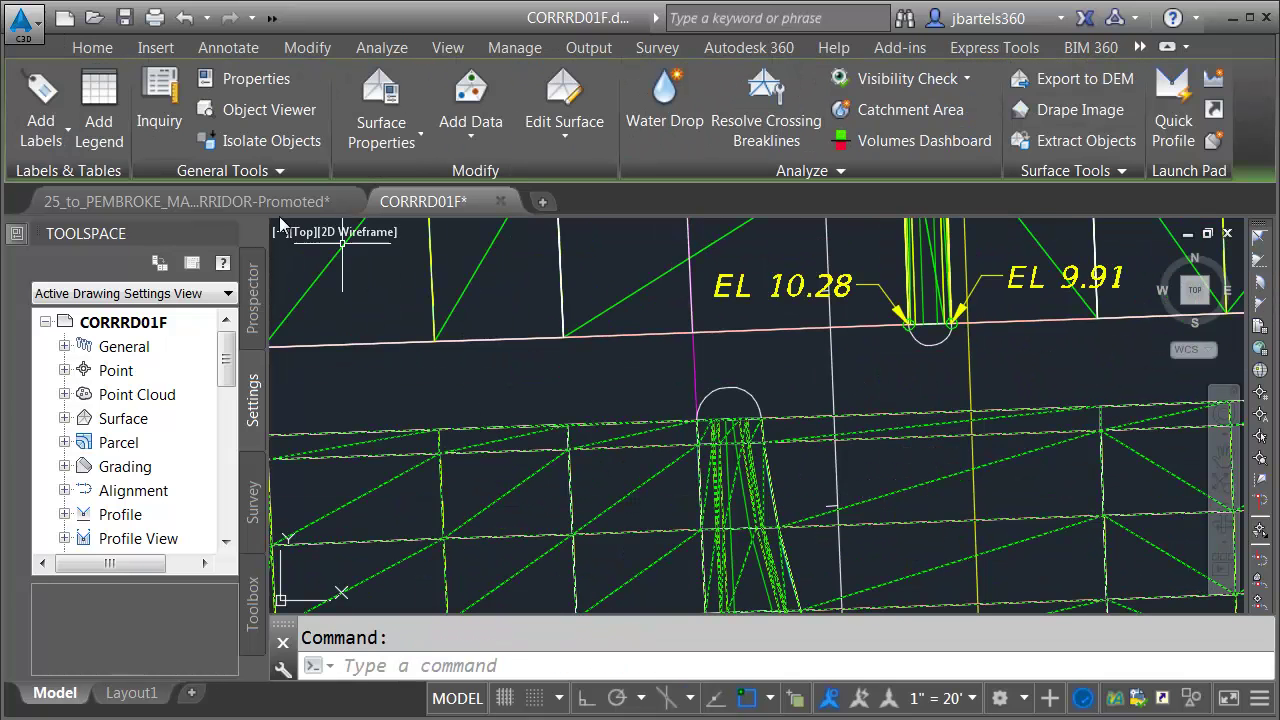
Add spot elevation labels on the SR7 TOP surface at both south bull-nose ends
{"action": "left_click", "coordinate": [41, 120]}
{"action": "left_click", "coordinate": [105, 281]}
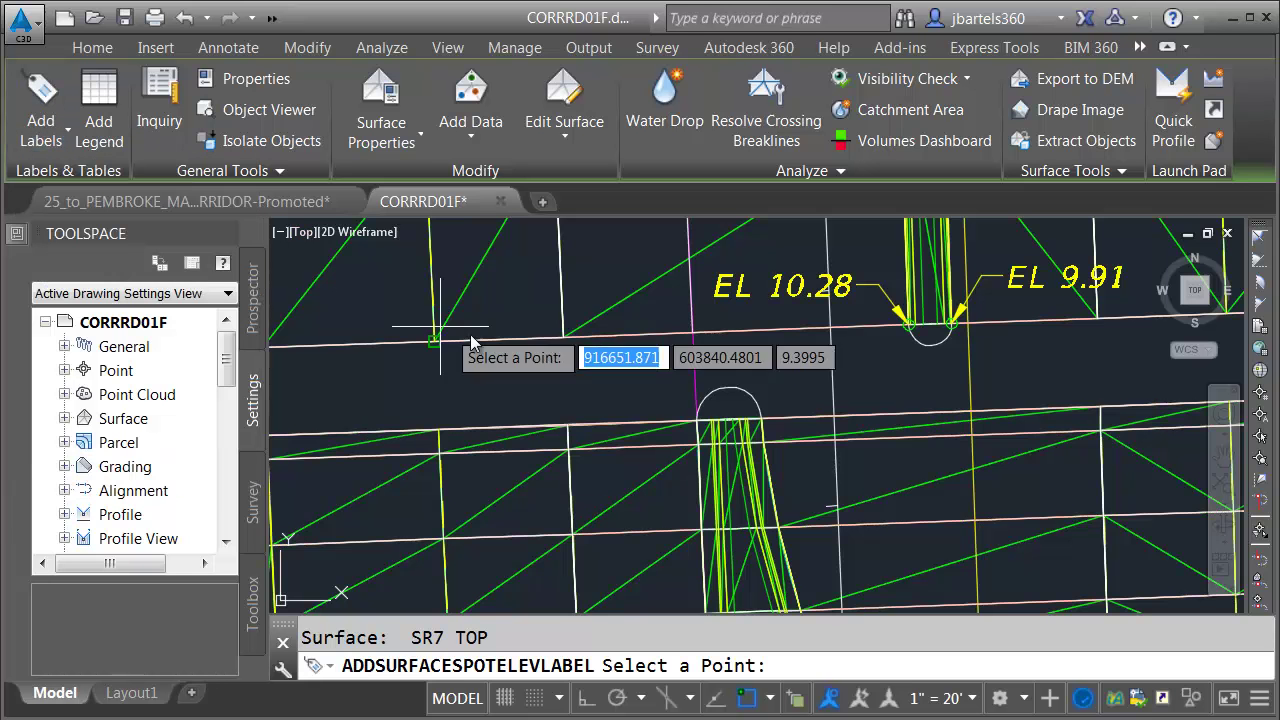
{"action": "scroll", "coordinate": [783, 415], "scroll_direction": "up", "scroll_amount": 3}
{"action": "scroll", "coordinate": [783, 415], "scroll_direction": "down", "scroll_amount": 1}
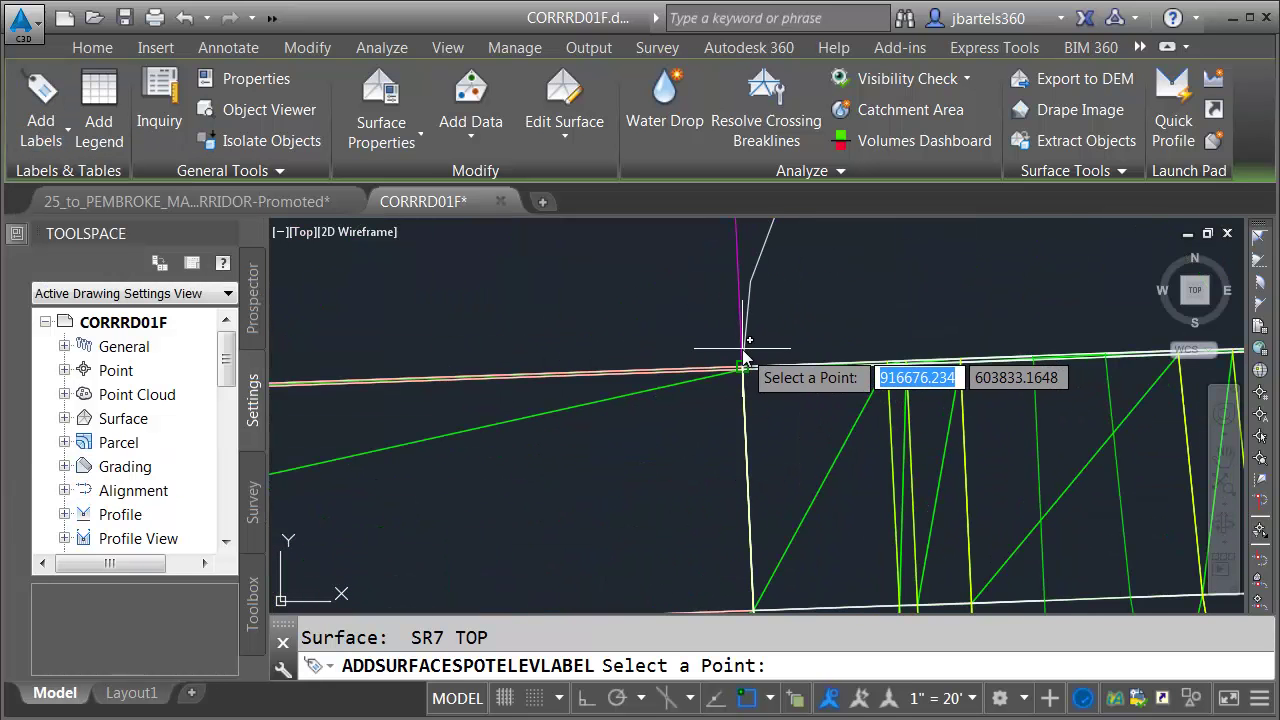
{"action": "left_click", "coordinate": [735, 362]}
{"action": "scroll", "coordinate": [749, 371], "scroll_direction": "up", "scroll_amount": 2}
{"action": "scroll", "coordinate": [800, 360], "scroll_direction": "down", "scroll_amount": 2}
{"action": "scroll", "coordinate": [927, 335], "scroll_direction": "up", "scroll_amount": 2}
{"action": "left_click", "coordinate": [925, 348]}
{"action": "scroll", "coordinate": [945, 331], "scroll_direction": "down", "scroll_amount": 1}
{"action": "key", "text": "Escape"}
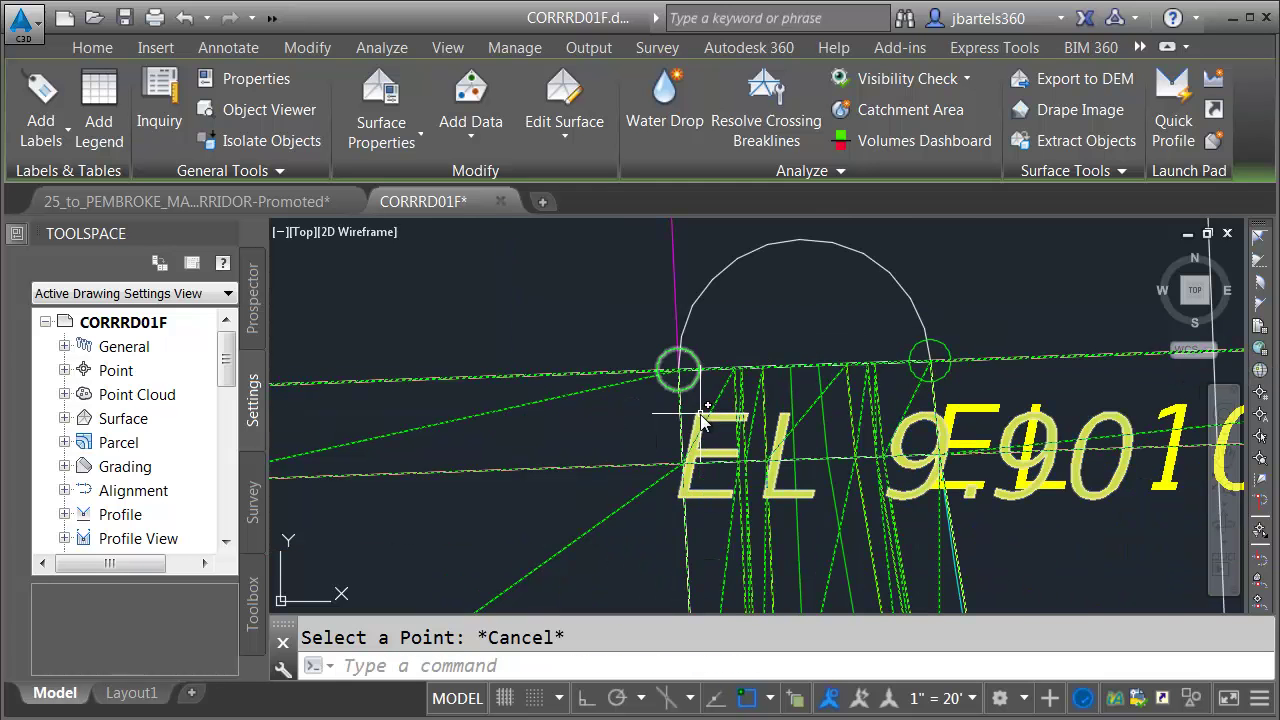
Move the EL 9.90 label down-left and EL 10.30 down-right, each with a leader
{"action": "left_click", "coordinate": [679, 362]}
{"action": "left_click", "coordinate": [679, 362]}
{"action": "scroll", "coordinate": [567, 433], "scroll_direction": "down", "scroll_amount": 2}
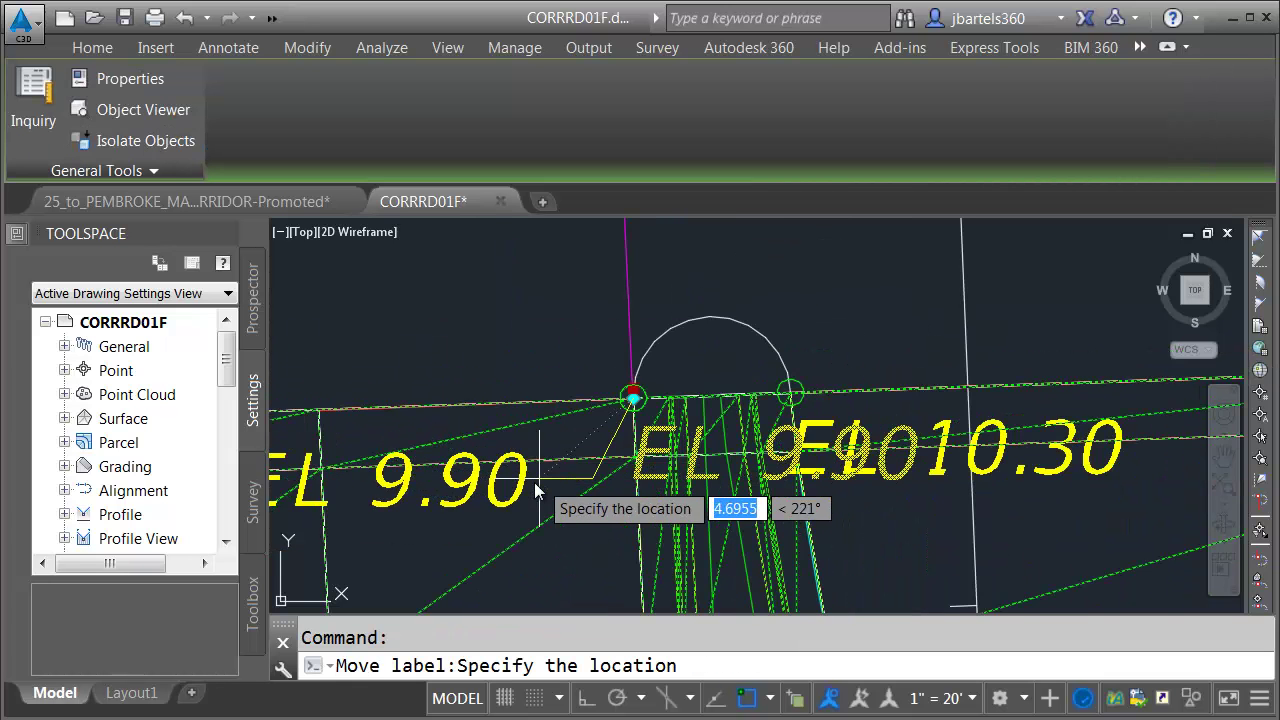
{"action": "left_click", "coordinate": [506, 501]}
{"action": "key", "text": "Escape"}
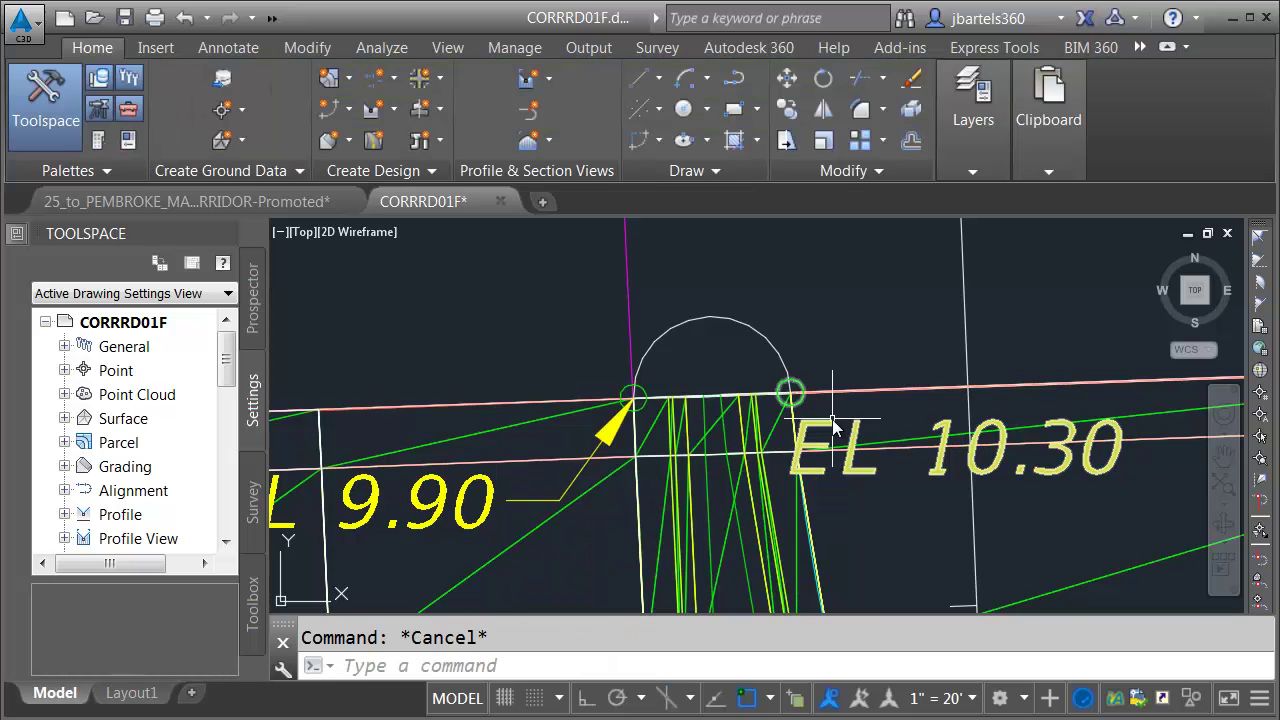
{"action": "left_click", "coordinate": [791, 387]}
{"action": "left_click", "coordinate": [791, 387]}
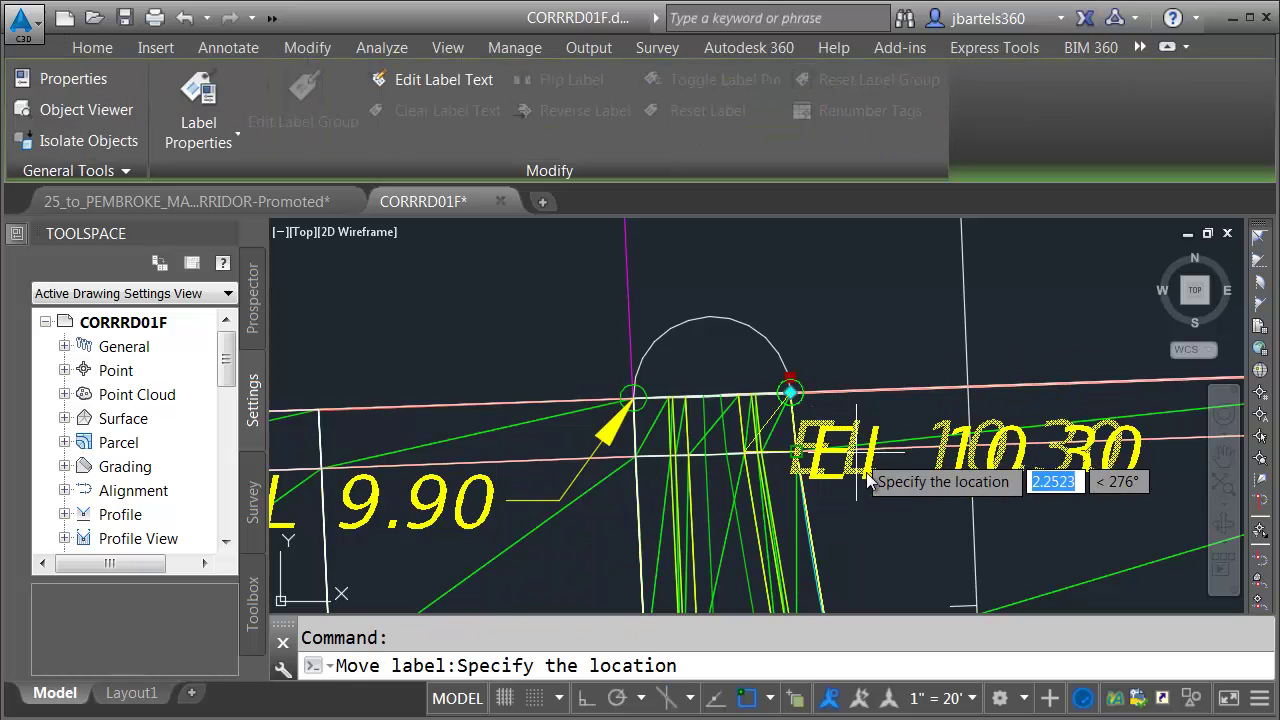
{"action": "left_click", "coordinate": [912, 525]}
{"action": "key", "text": "Escape"}
{"action": "scroll", "coordinate": [870, 418], "scroll_direction": "down", "scroll_amount": 4}
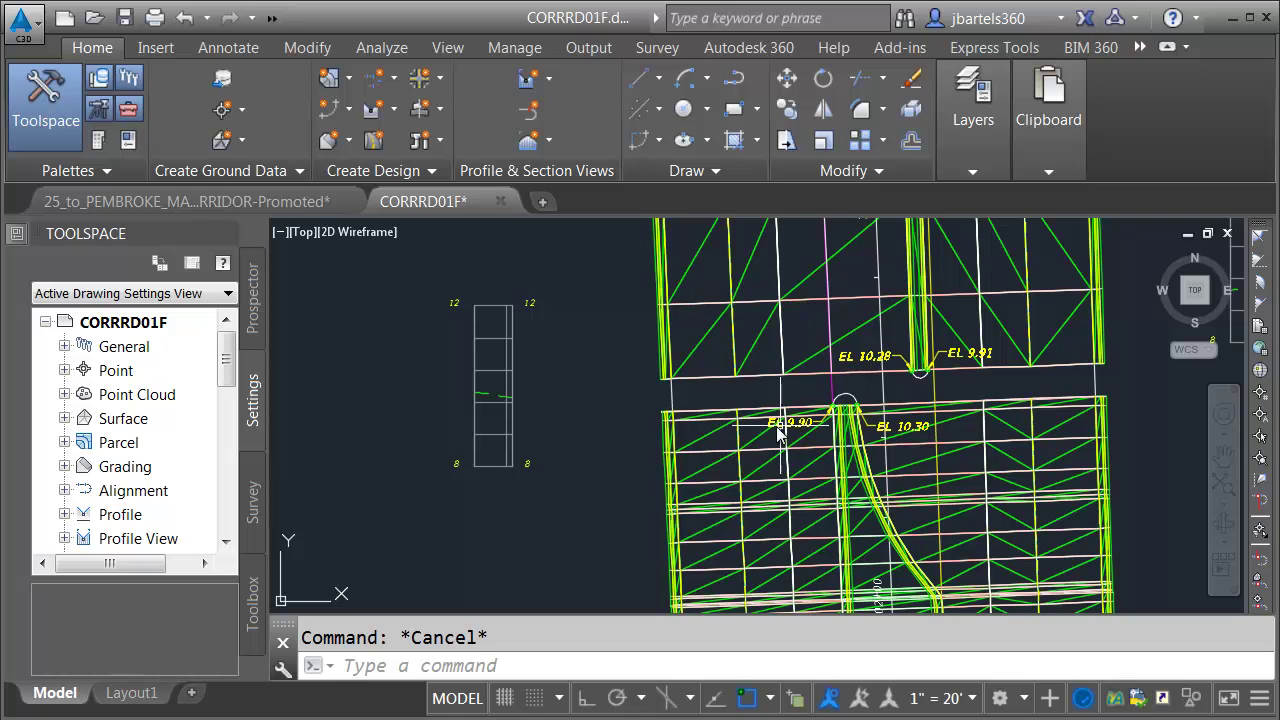
Select the Bull Nose SOUTH profile view and set the new profile's name template to <[Alignment Name]>-FG
{"action": "mouse_move", "coordinate": [579, 424]}
{"action": "middle_mouse_down"}
{"action": "mouse_move", "coordinate": [523, 449]}
{"action": "mouse_move", "coordinate": [462, 422]}
{"action": "middle_mouse_up"}
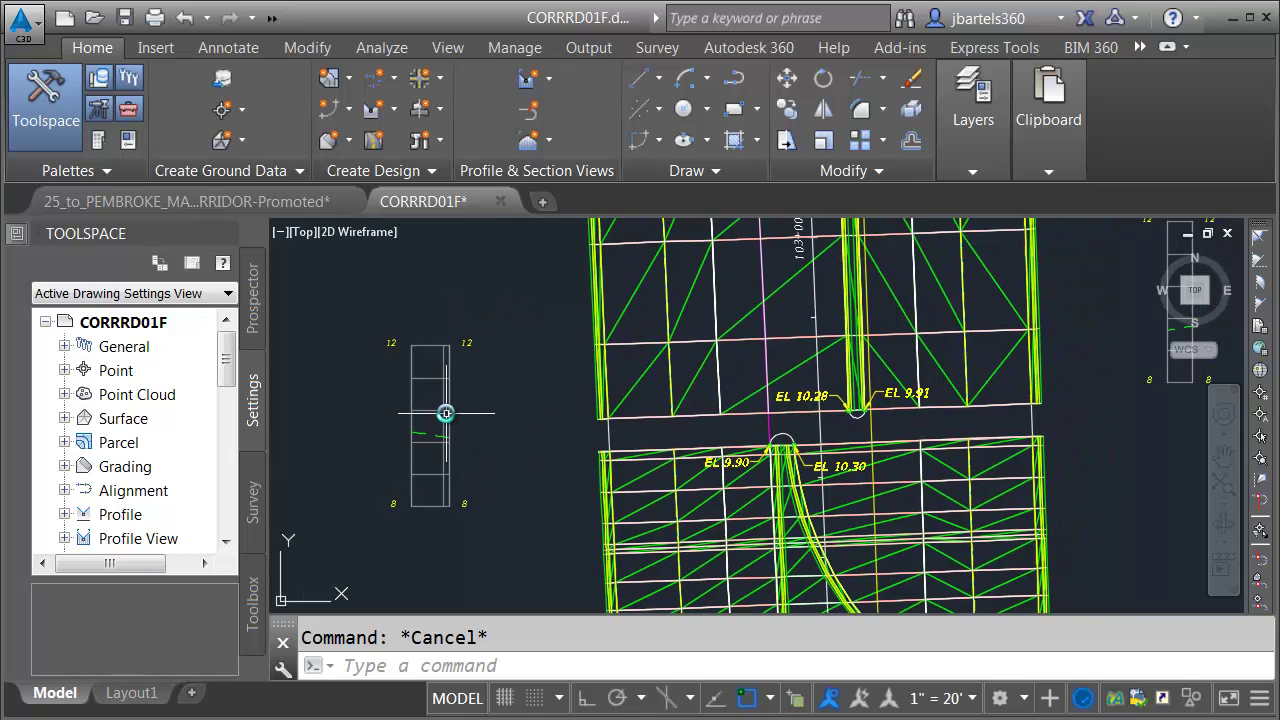
{"action": "left_click", "coordinate": [445, 410]}
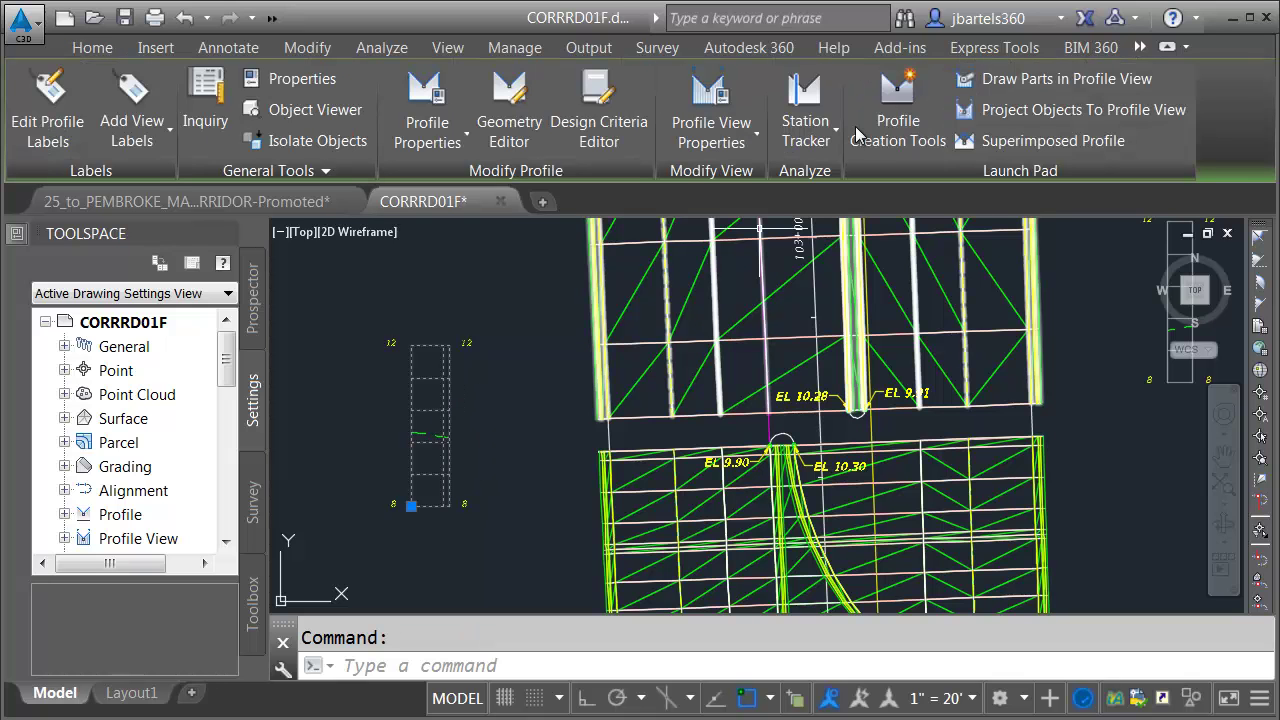
{"action": "left_click", "coordinate": [900, 100]}
{"action": "left_click", "coordinate": [628, 147]}
{"action": "left_click", "coordinate": [690, 299]}
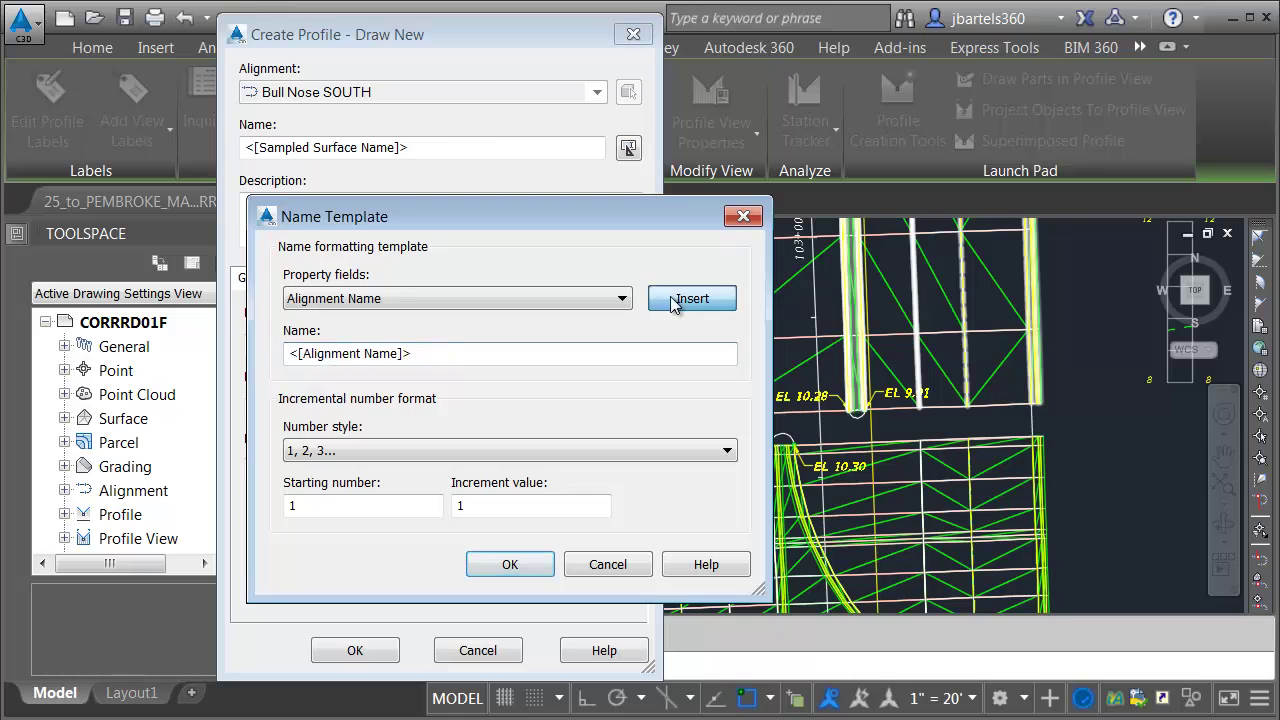
{"action": "left_click", "coordinate": [429, 357]}
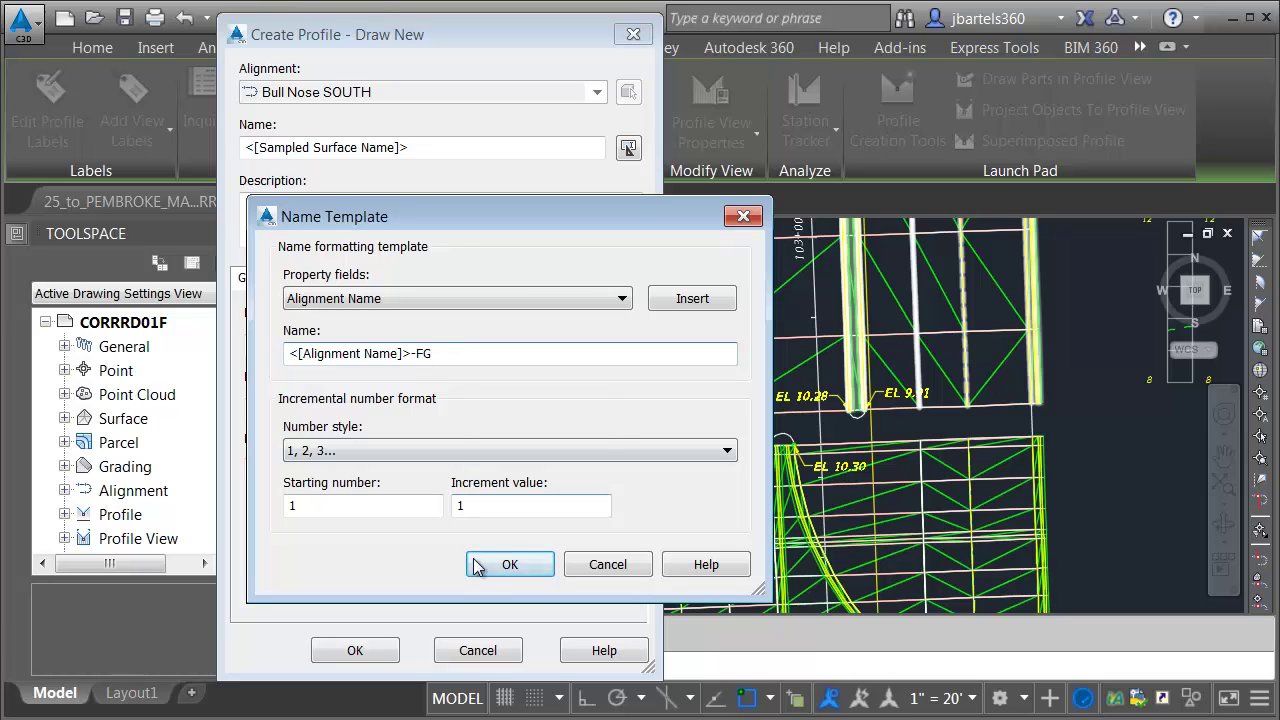
{"action": "left_click", "coordinate": [509, 565]}
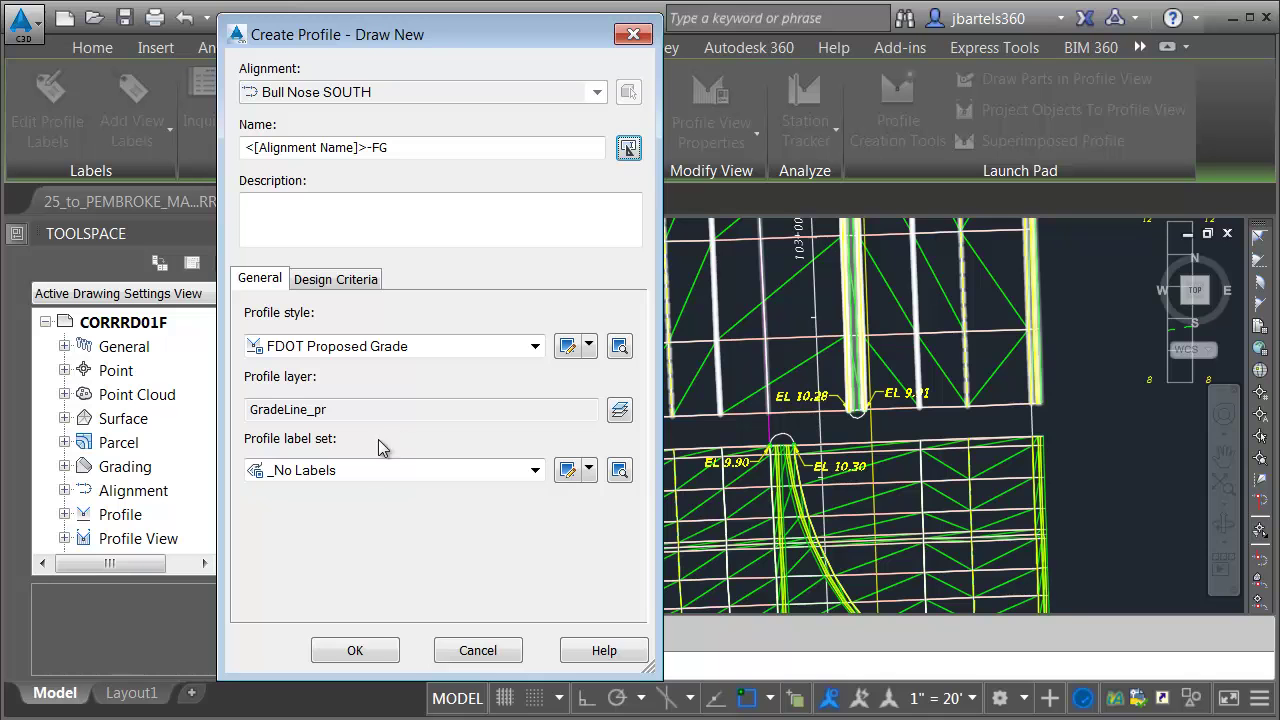
Use the FDOT Design 10 VExagg label set, create the profile, and begin drawing tangents
{"action": "left_click", "coordinate": [352, 472]}
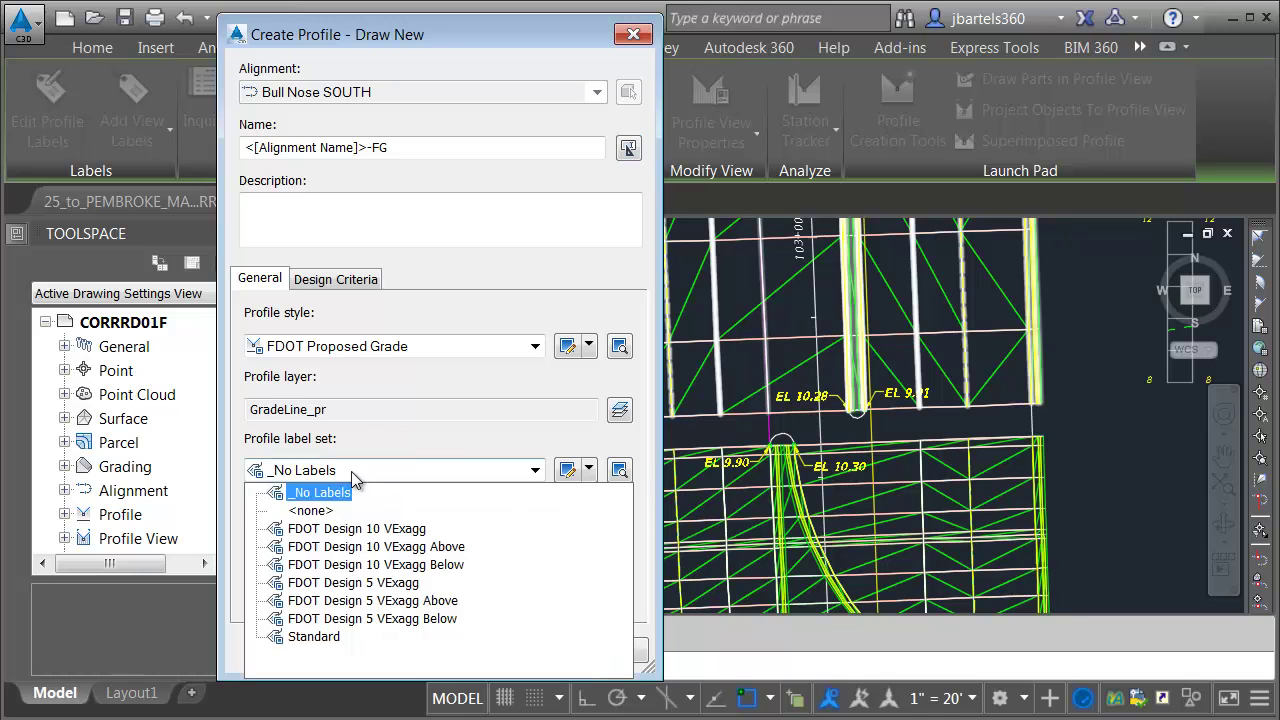
{"action": "left_click", "coordinate": [357, 529]}
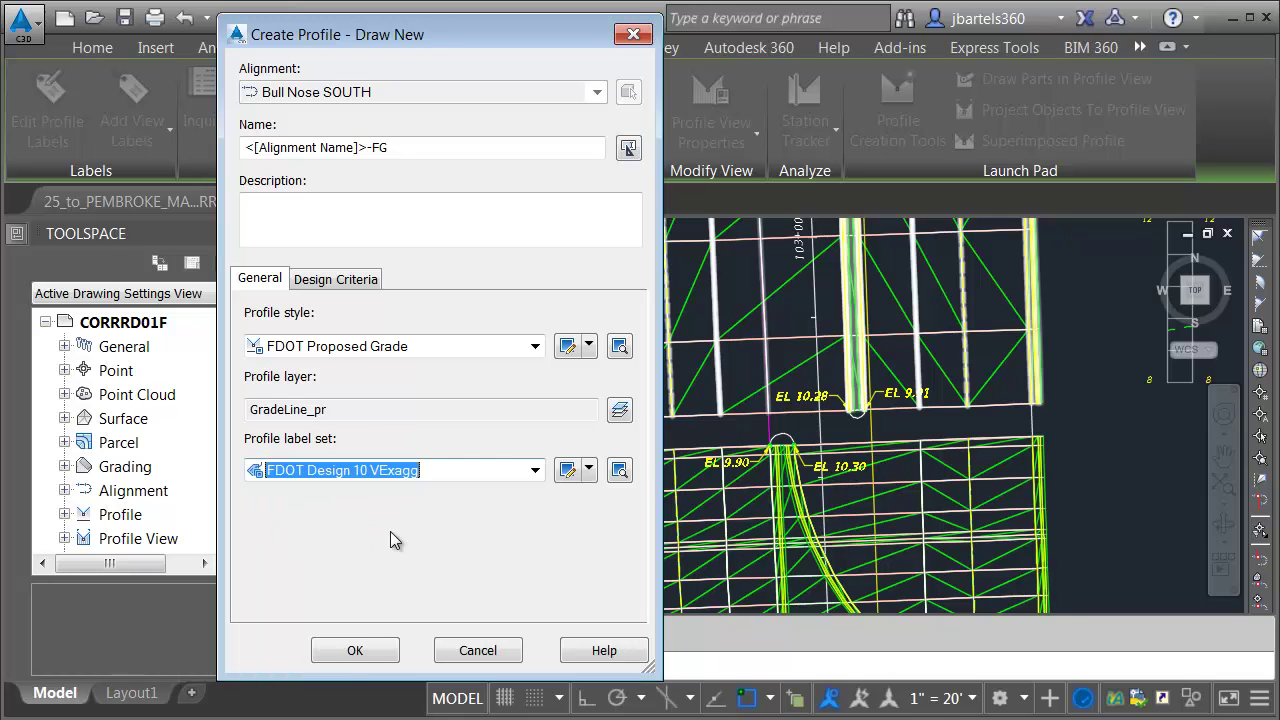
{"action": "left_click", "coordinate": [356, 651]}
{"action": "left_click", "coordinate": [63, 120]}
Draw the profile tangent from the green line's left end to its far end
{"action": "scroll", "coordinate": [354, 443], "scroll_direction": "up", "scroll_amount": 6}
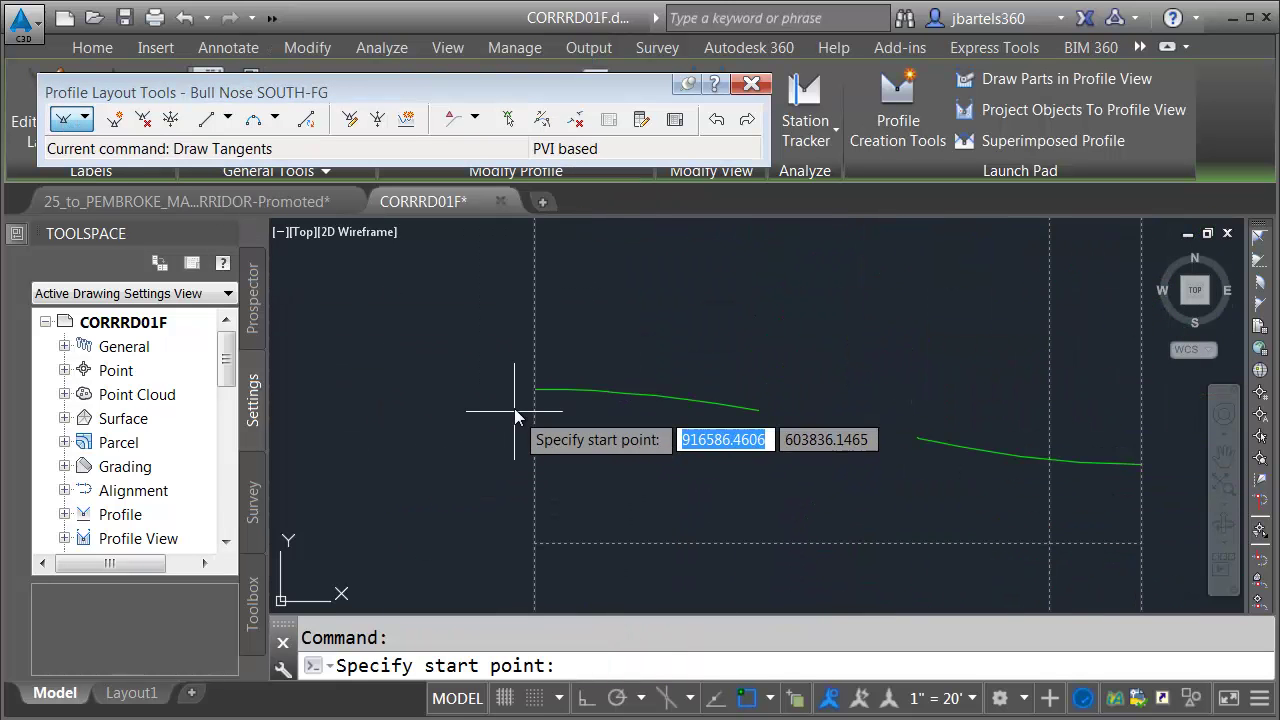
{"action": "left_click", "coordinate": [534, 389]}
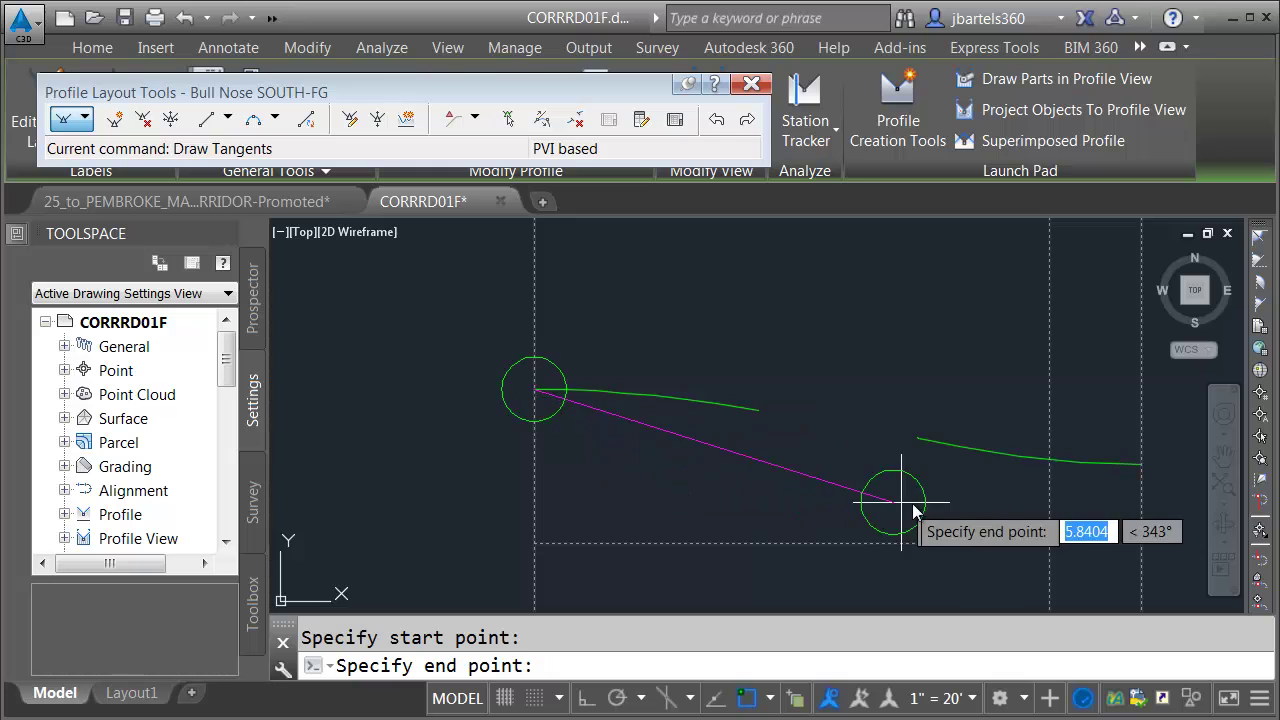
{"action": "middle_click_drag", "start_coordinate": [1075, 510], "coordinate": [803, 466]}
{"action": "left_click", "coordinate": [861, 433]}
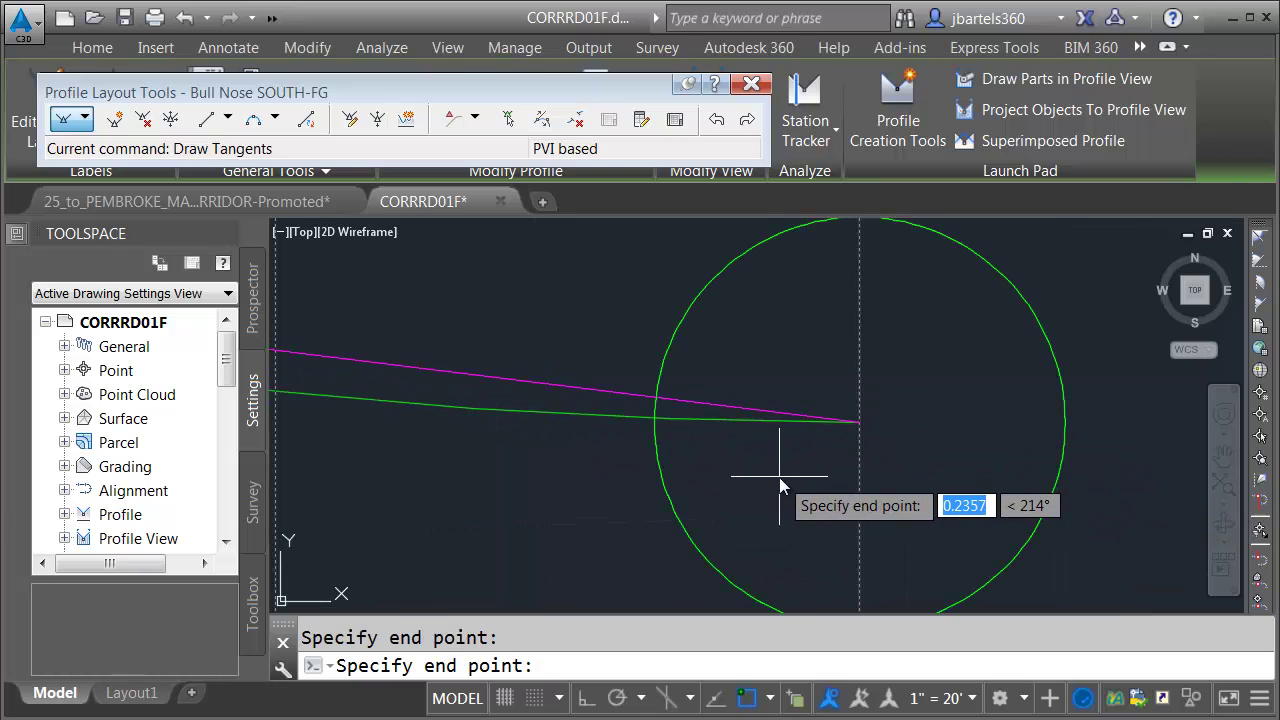
{"action": "key", "text": "Return"}
Pan to the corridor's elevation labels and bring up the Bull Nose SOUTH-FG PVI table
{"action": "scroll", "coordinate": [752, 497], "scroll_direction": "down", "scroll_amount": 10}
{"action": "middle_click_drag", "start_coordinate": [832, 517], "coordinate": [694, 509]}
{"action": "scroll", "coordinate": [694, 509], "scroll_direction": "down", "scroll_amount": 4}
{"action": "middle_click_drag", "start_coordinate": [797, 514], "coordinate": [499, 366]}
{"action": "scroll", "coordinate": [500, 445], "scroll_direction": "down", "scroll_amount": 3}
{"action": "left_click", "coordinate": [676, 120]}
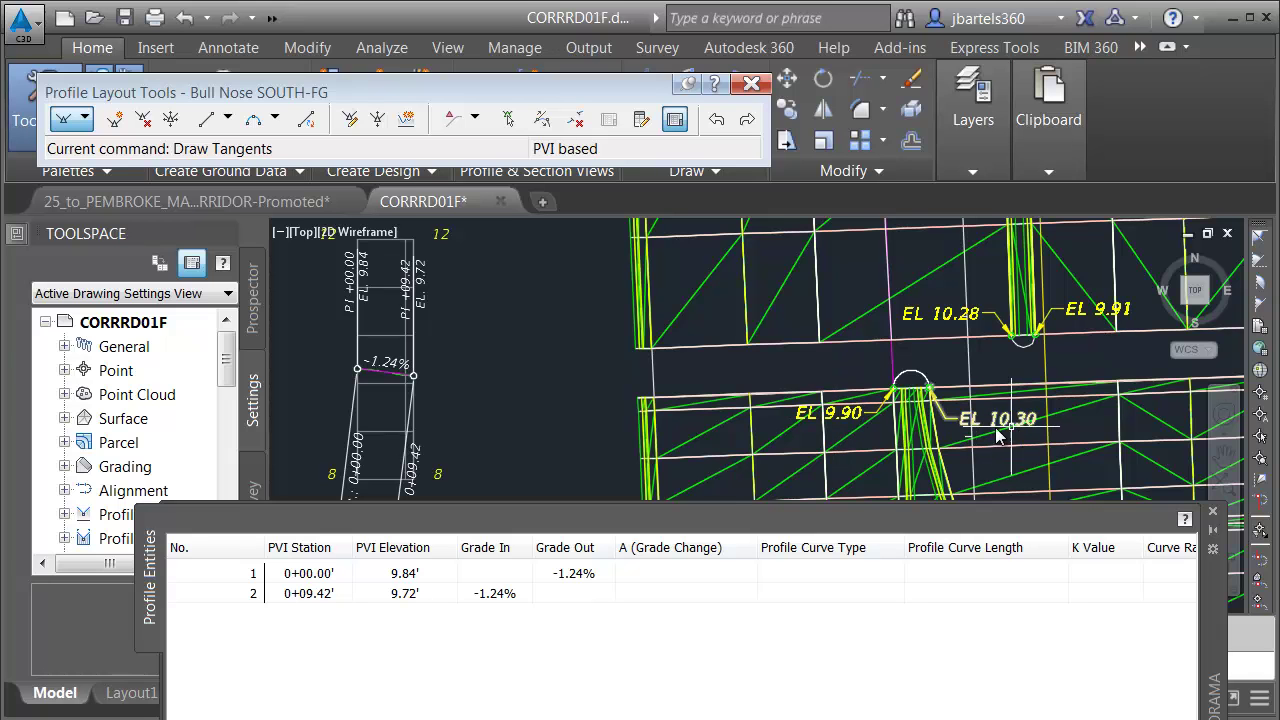
Set the two PVI elevations to 9.90' and 10.30' in the Profile Entities grid
{"action": "double_click", "coordinate": [408, 577]}
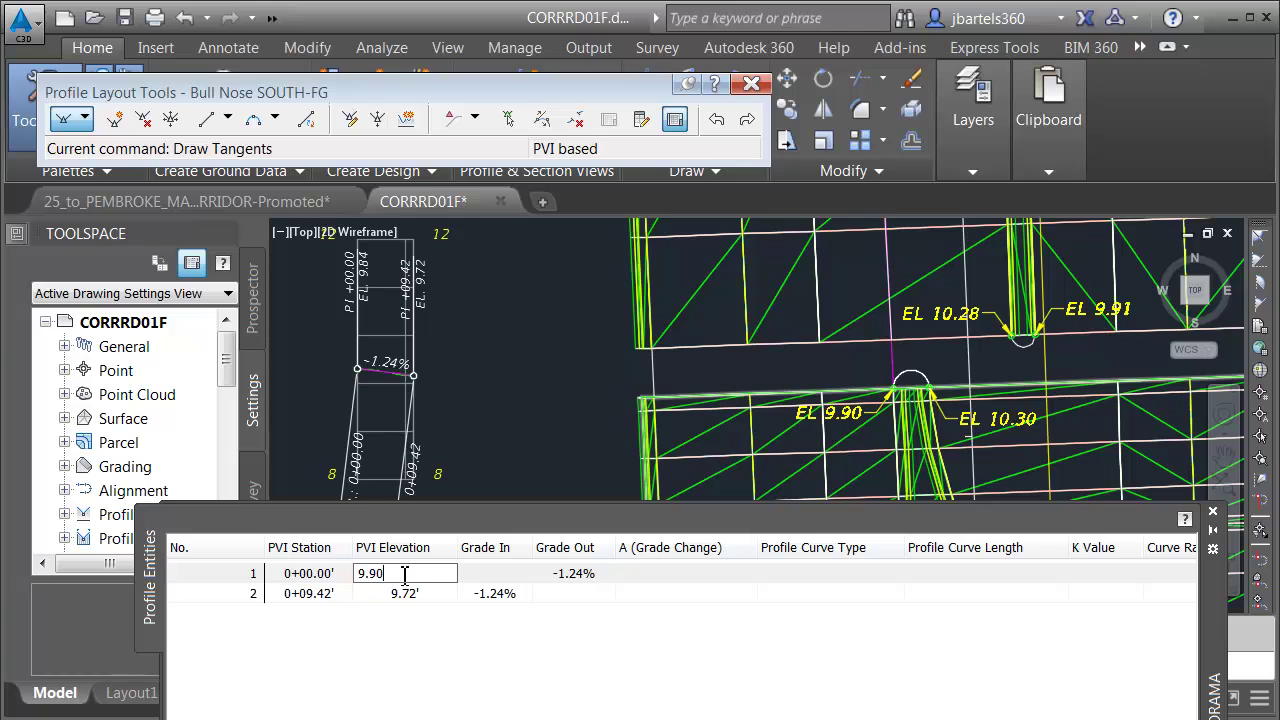
{"action": "key", "text": "Return"}
{"action": "double_click", "coordinate": [408, 594]}
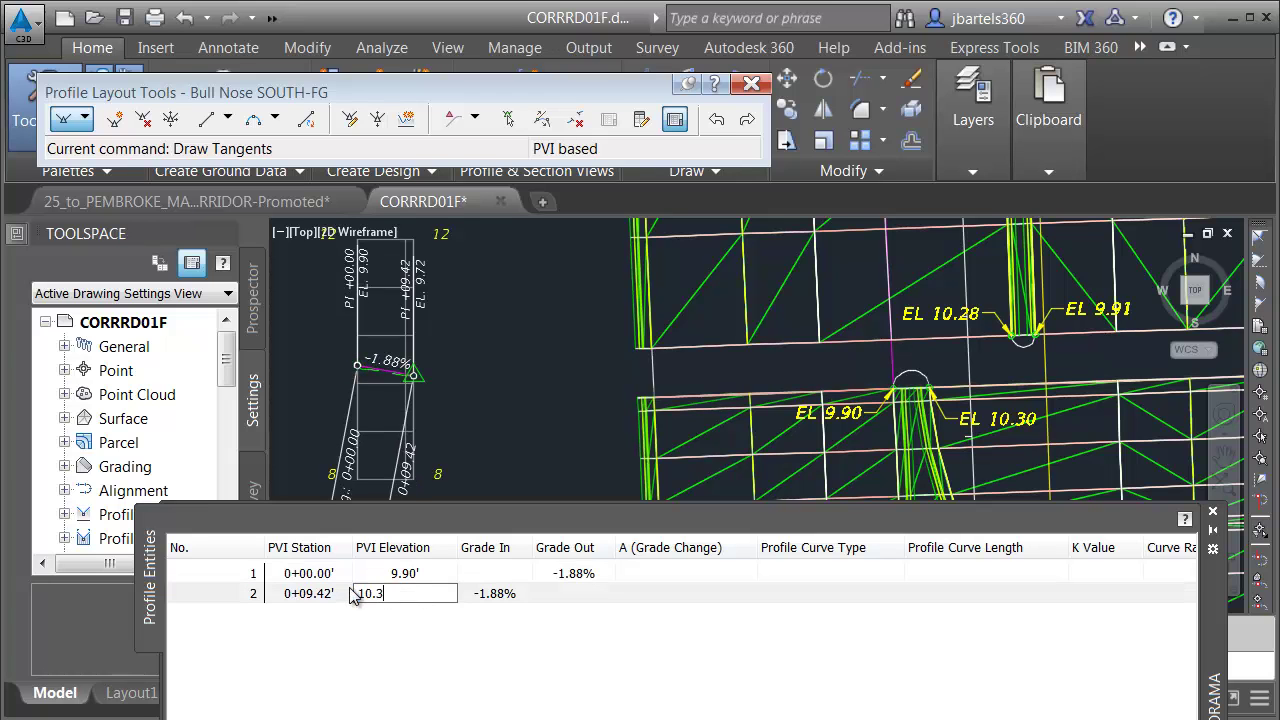
{"action": "type", "text": "10.3"}
{"action": "key", "text": "Return"}
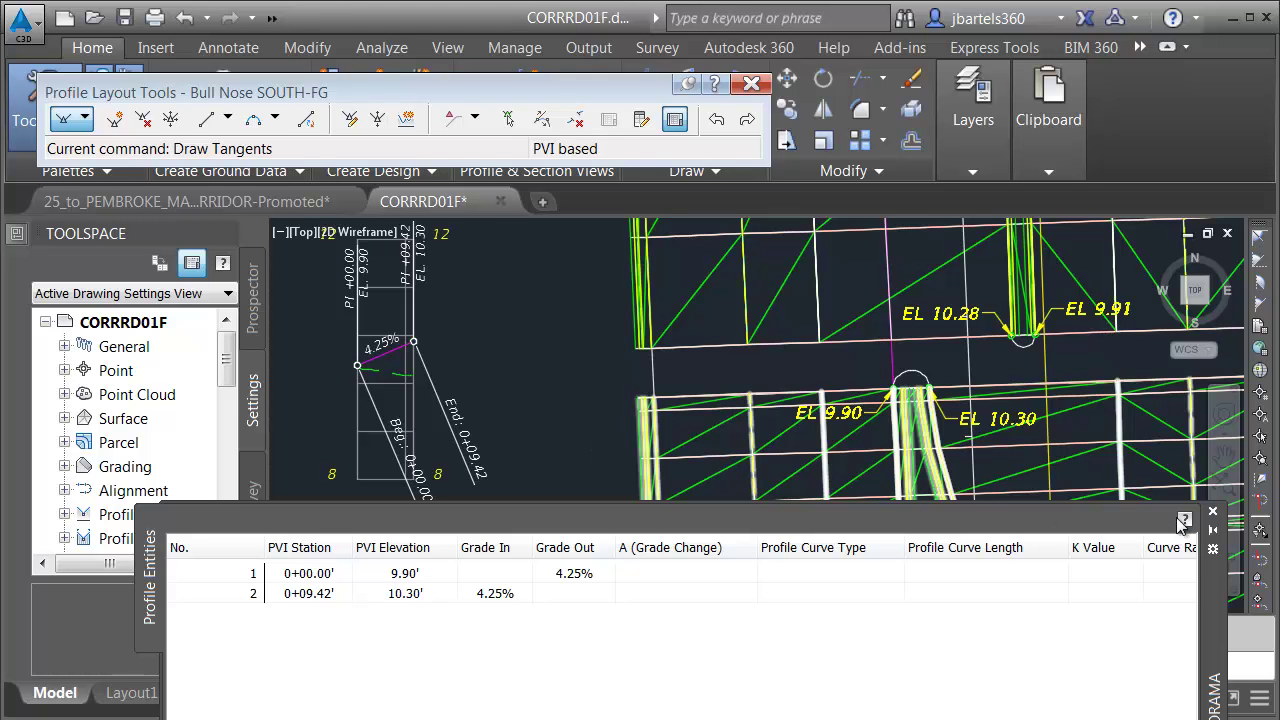
Close the PVI grid and layout tools, then pan to the empty second profile view
{"action": "left_click", "coordinate": [1213, 511]}
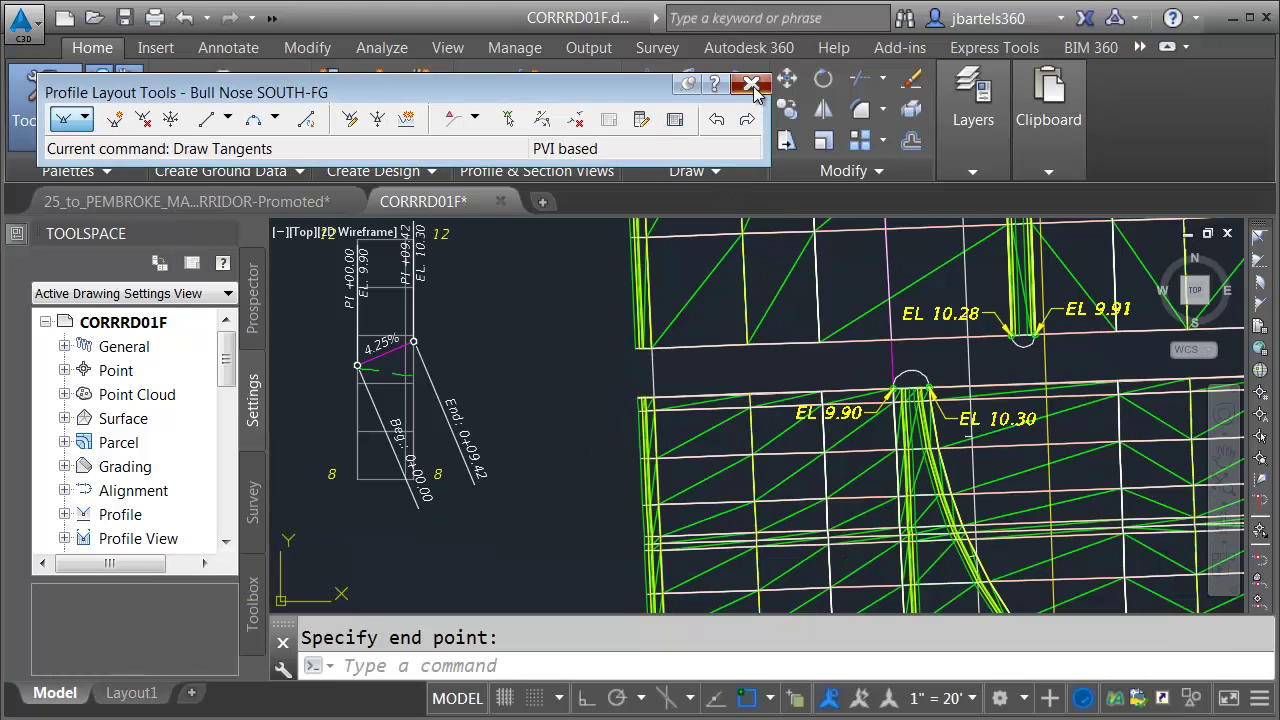
{"action": "left_click", "coordinate": [752, 86]}
{"action": "scroll", "coordinate": [669, 388], "scroll_direction": "down", "scroll_amount": 4}
{"action": "mouse_move", "coordinate": [932, 360]}
{"action": "middle_mouse_down"}
{"action": "mouse_move", "coordinate": [777, 371]}
{"action": "mouse_move", "coordinate": [808, 397]}
{"action": "middle_mouse_up"}
{"action": "scroll", "coordinate": [784, 370], "scroll_direction": "up", "scroll_amount": 5}
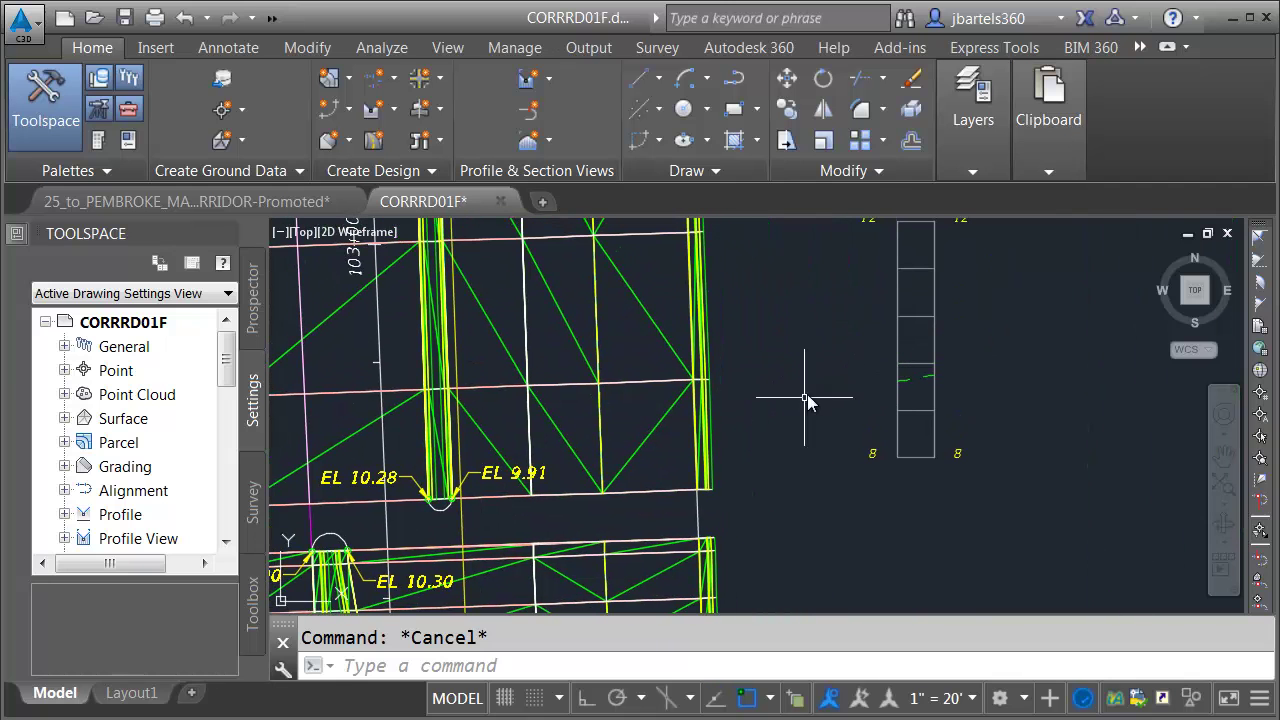
From the empty profile view, create the Bull Nose NORTH-FG profile using the <[Alignment Name]>-FG name template
{"action": "left_click", "coordinate": [897, 320]}
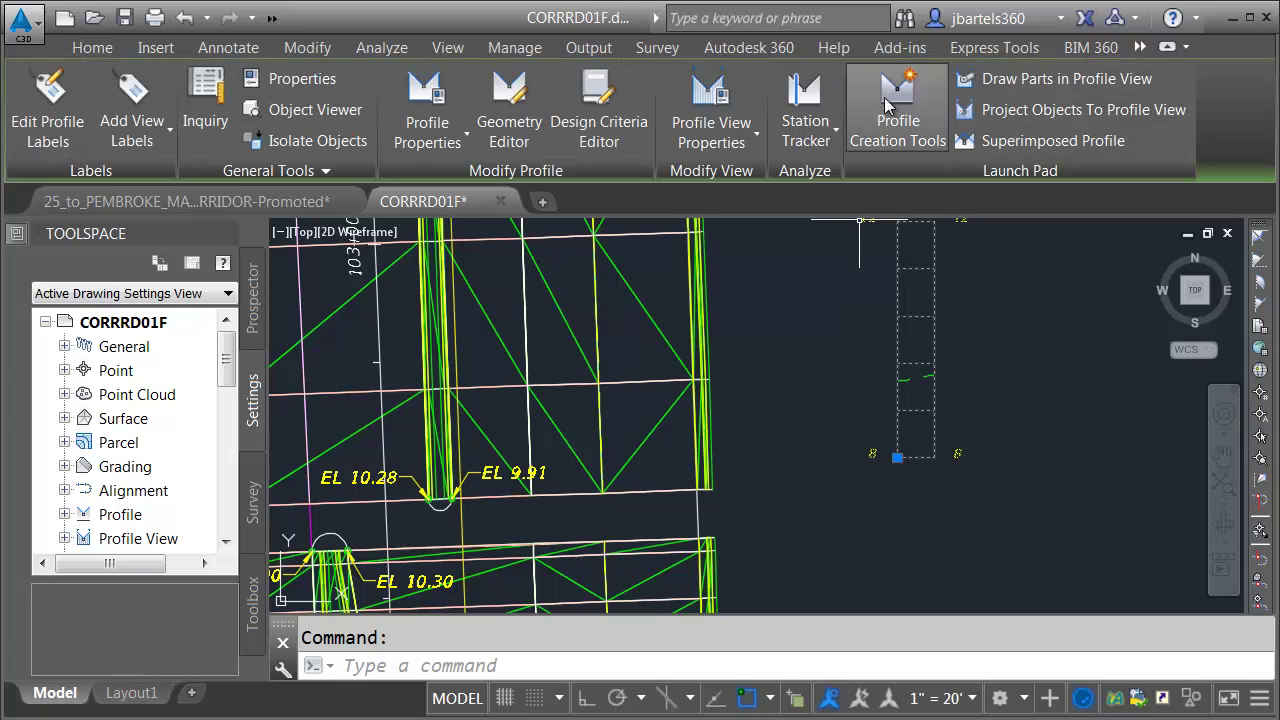
{"action": "left_click", "coordinate": [880, 117]}
{"action": "left_click", "coordinate": [628, 148]}
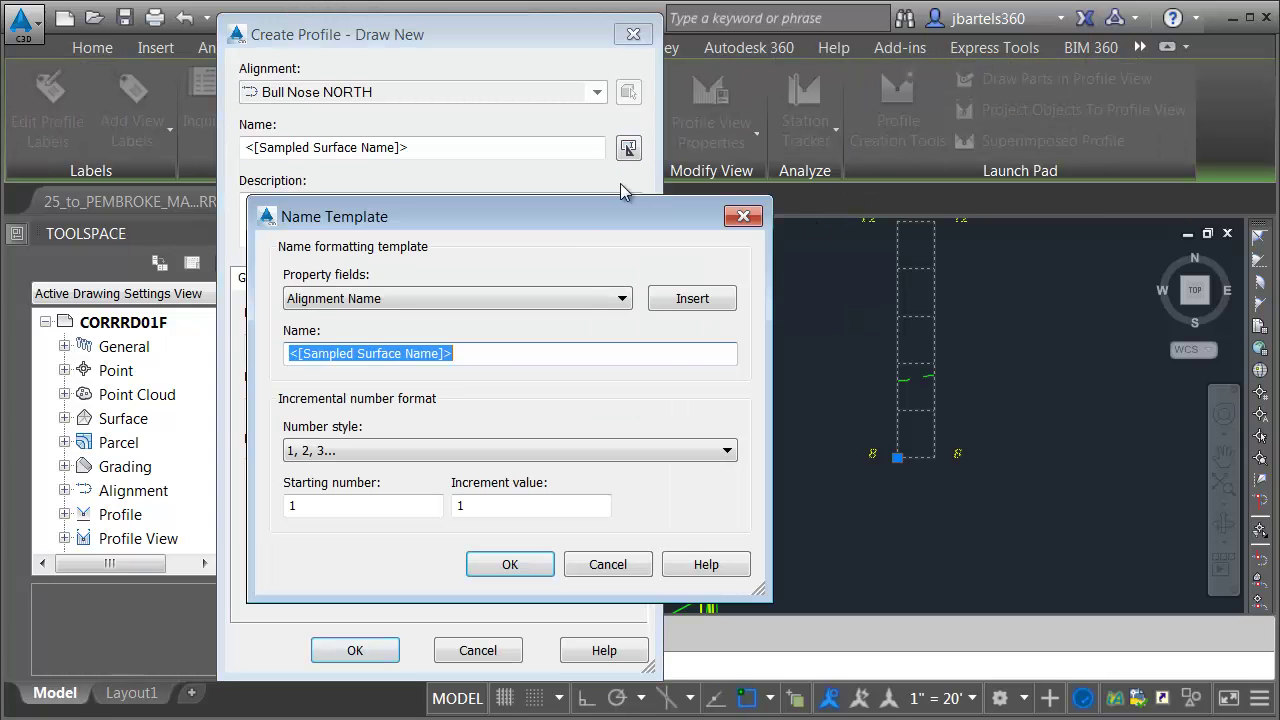
{"action": "left_click", "coordinate": [655, 307]}
{"action": "left_click", "coordinate": [473, 357]}
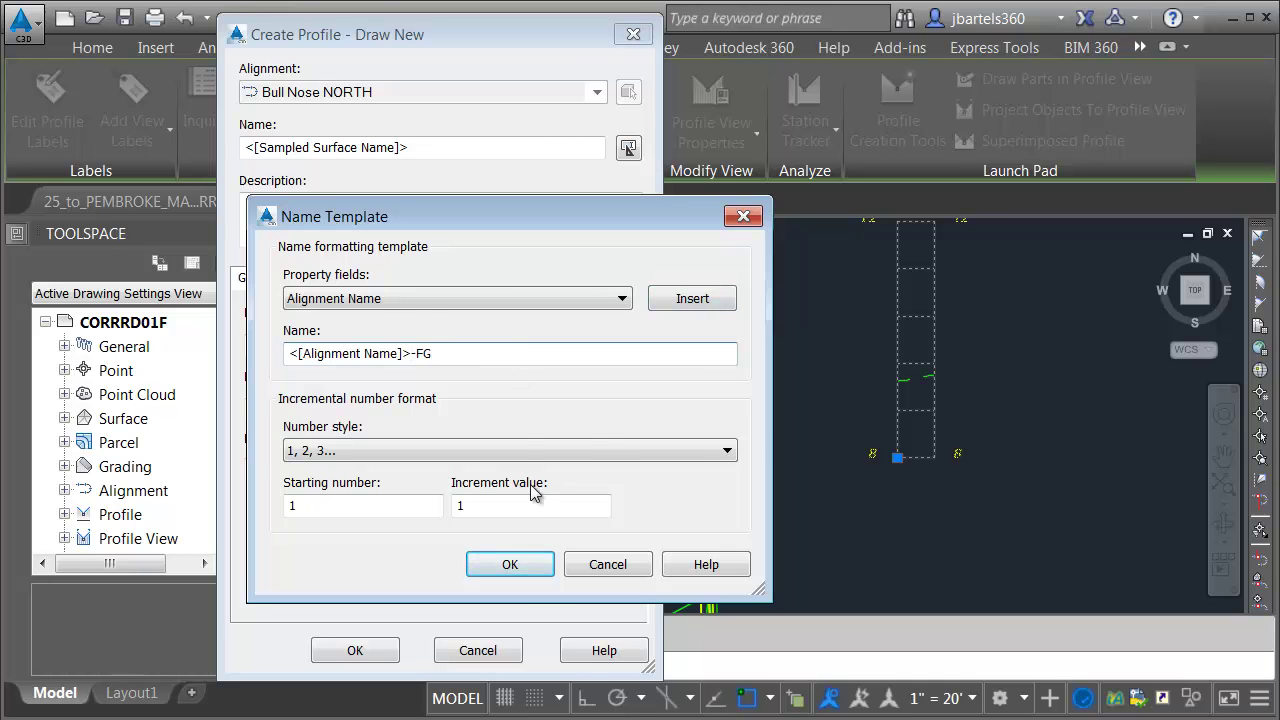
{"action": "left_click", "coordinate": [532, 569]}
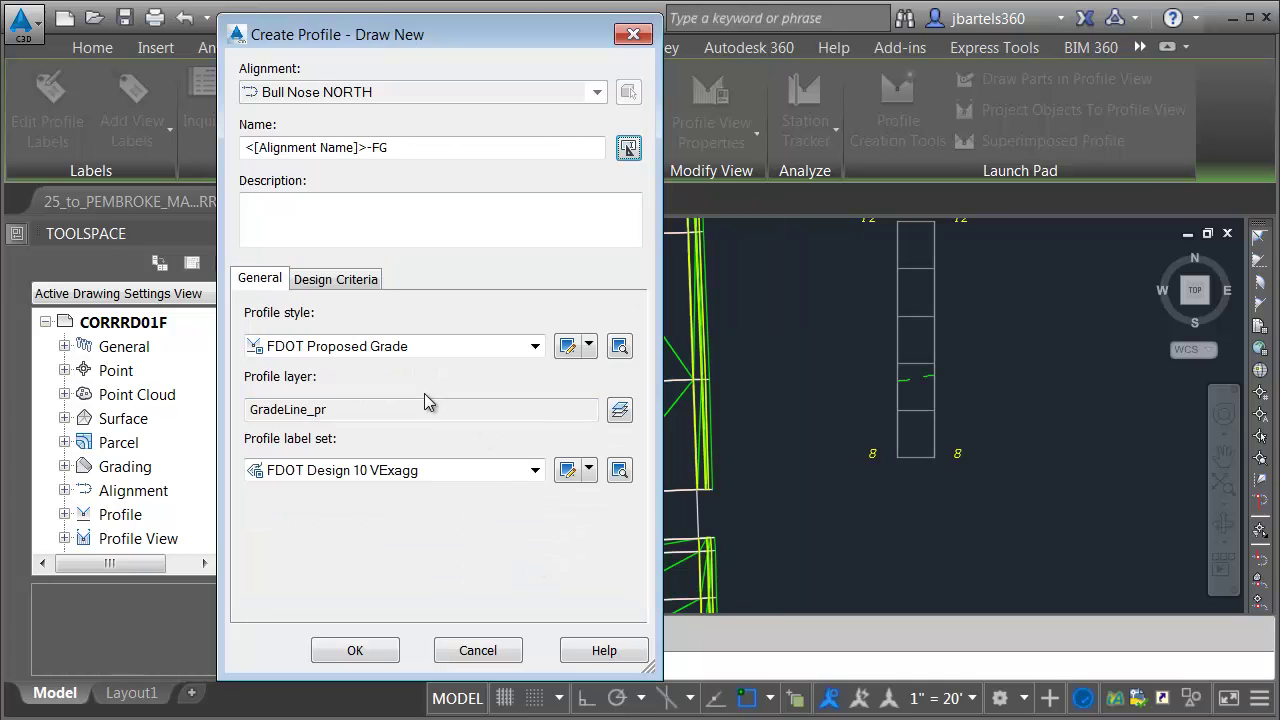
{"action": "left_click", "coordinate": [355, 650]}
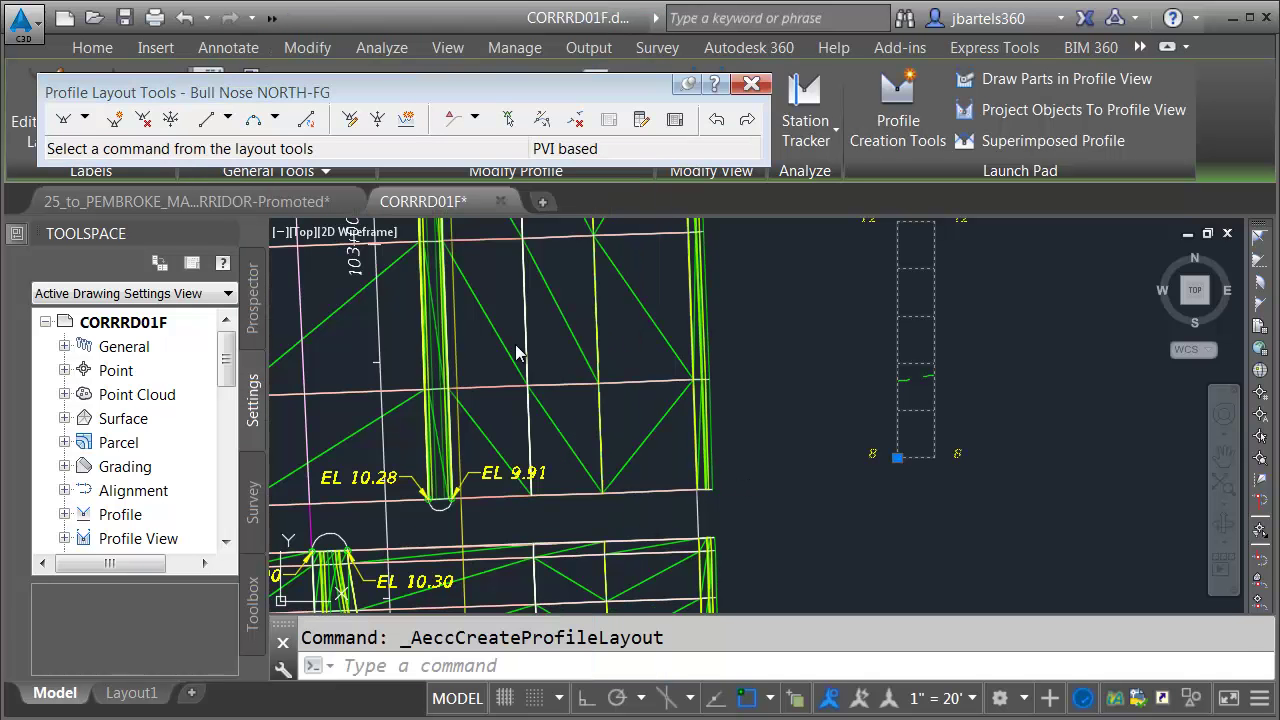
Draw the Bull Nose NORTH-FG tangent and pan to the corridor elevation labels
{"action": "left_click", "coordinate": [63, 119]}
{"action": "scroll", "coordinate": [925, 380], "scroll_direction": "down", "scroll_amount": 5}
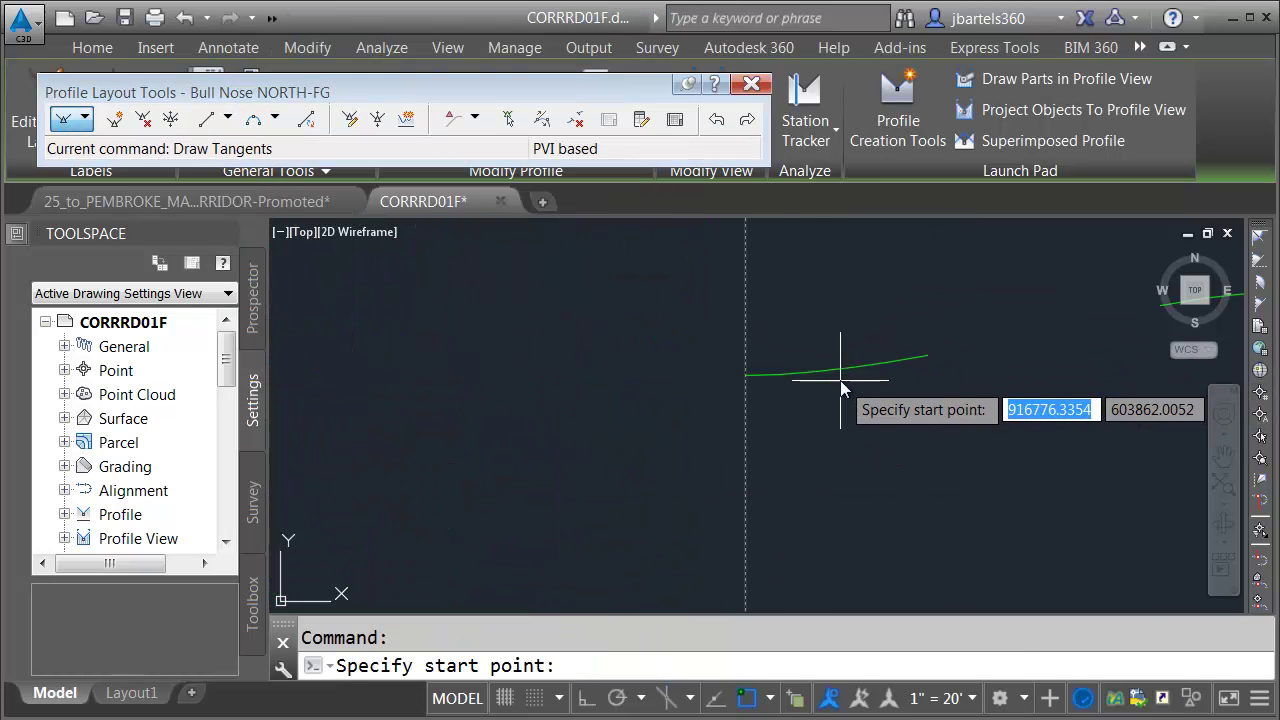
{"action": "left_click", "coordinate": [750, 372]}
{"action": "scroll", "coordinate": [883, 403], "scroll_direction": "up", "scroll_amount": 5}
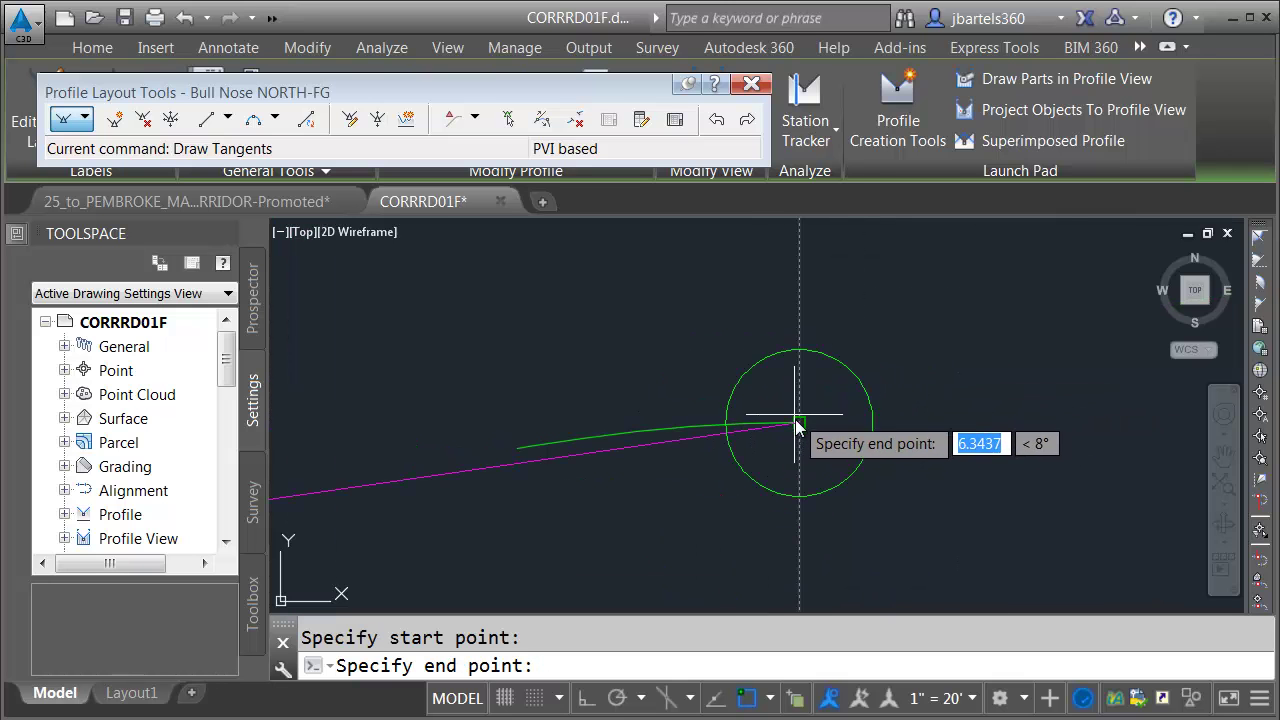
{"action": "scroll", "coordinate": [765, 460], "scroll_direction": "down", "scroll_amount": 4}
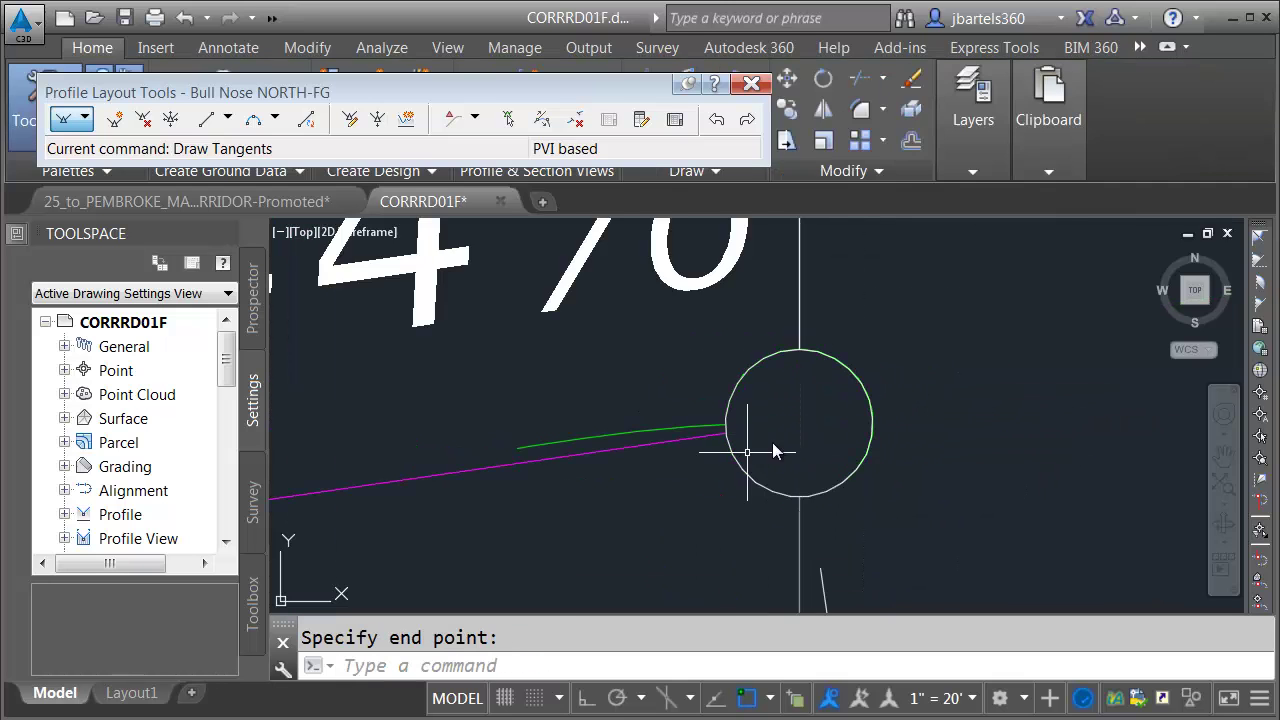
{"action": "scroll", "coordinate": [775, 455], "scroll_direction": "down", "scroll_amount": 2}
{"action": "mouse_move", "coordinate": [666, 466]}
{"action": "middle_mouse_down"}
{"action": "mouse_move", "coordinate": [749, 371]}
{"action": "mouse_move", "coordinate": [777, 300]}
{"action": "middle_mouse_up"}
{"action": "scroll", "coordinate": [787, 307], "scroll_direction": "down", "scroll_amount": 1}
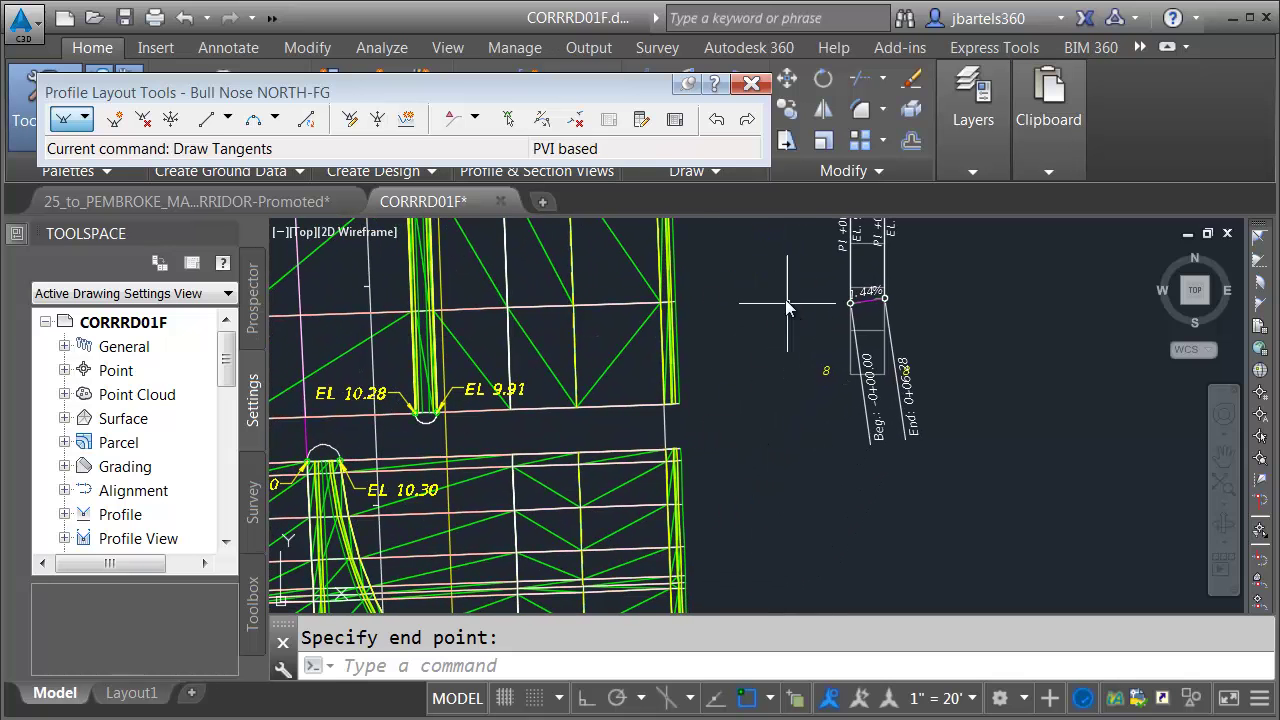
Set the PVI elevations to 9.91' and 10.28' for a 5.89% grade, then close the layout tools
{"action": "left_click", "coordinate": [675, 121]}
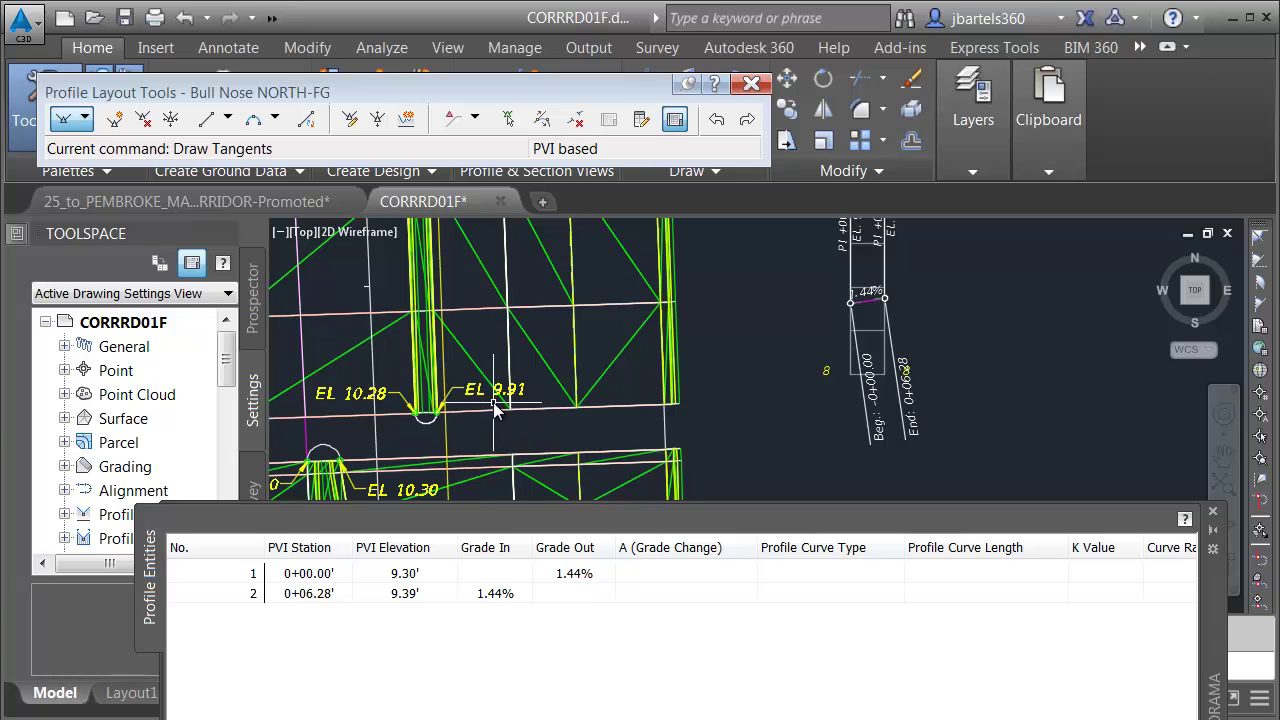
{"action": "left_click", "coordinate": [412, 575]}
{"action": "left_click", "coordinate": [414, 577]}
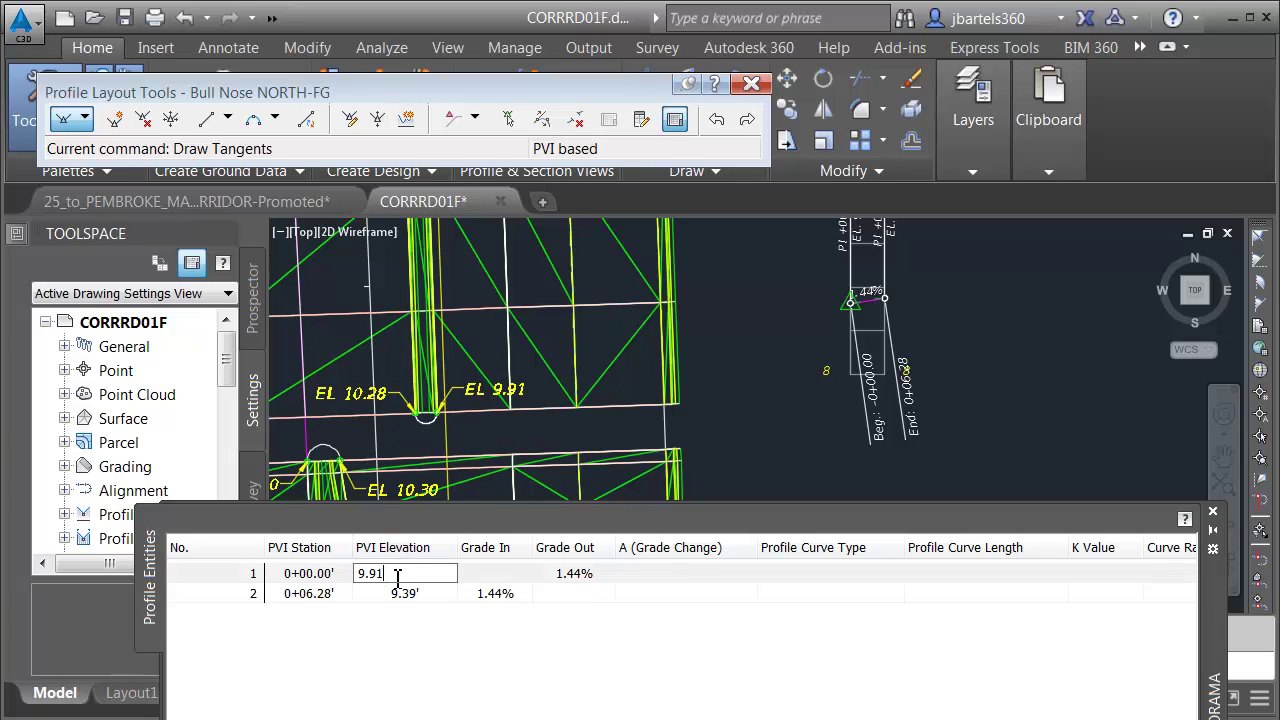
{"action": "key", "text": "Return"}
{"action": "left_click", "coordinate": [408, 597]}
{"action": "left_click", "coordinate": [412, 595]}
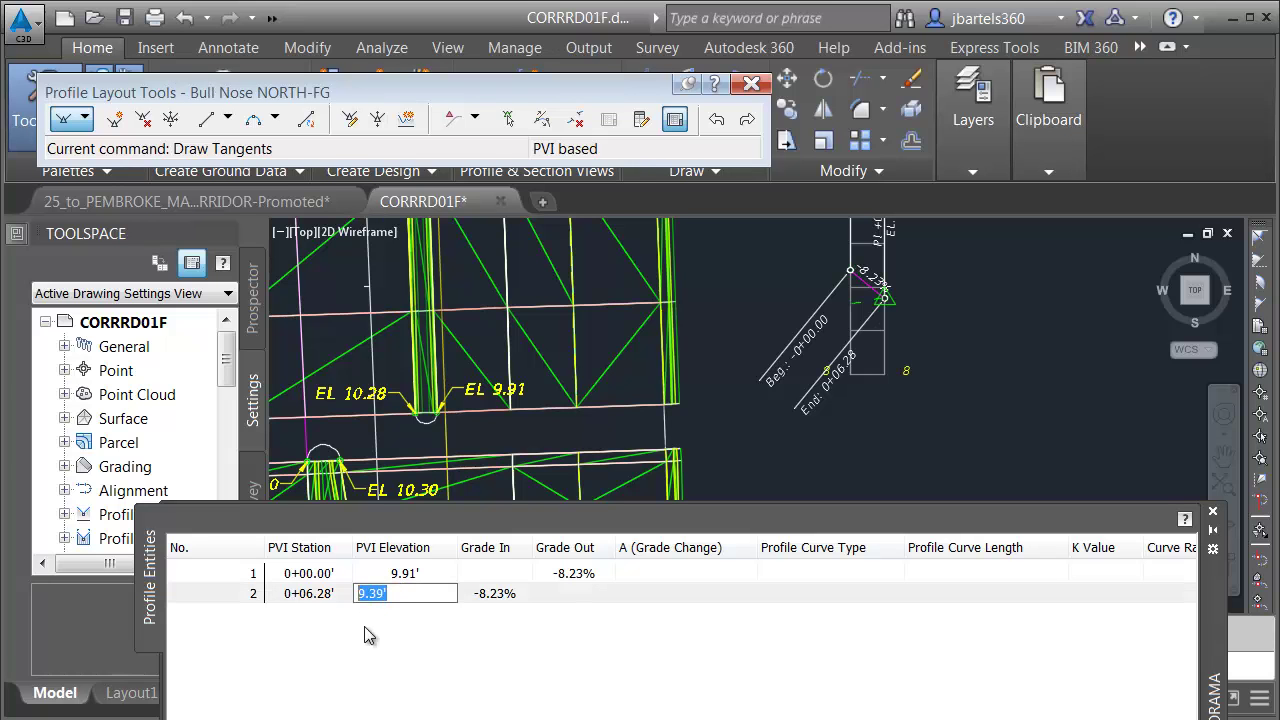
{"action": "key", "text": "Return"}
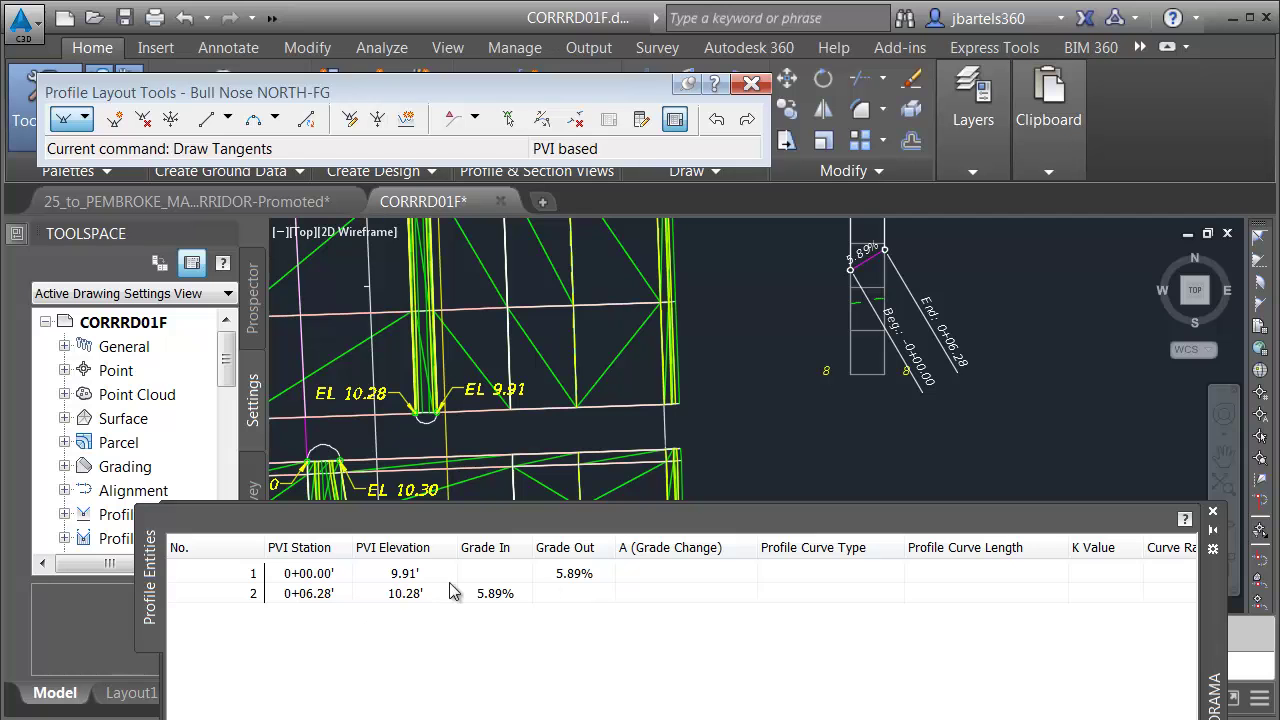
{"action": "left_click", "coordinate": [1212, 512]}
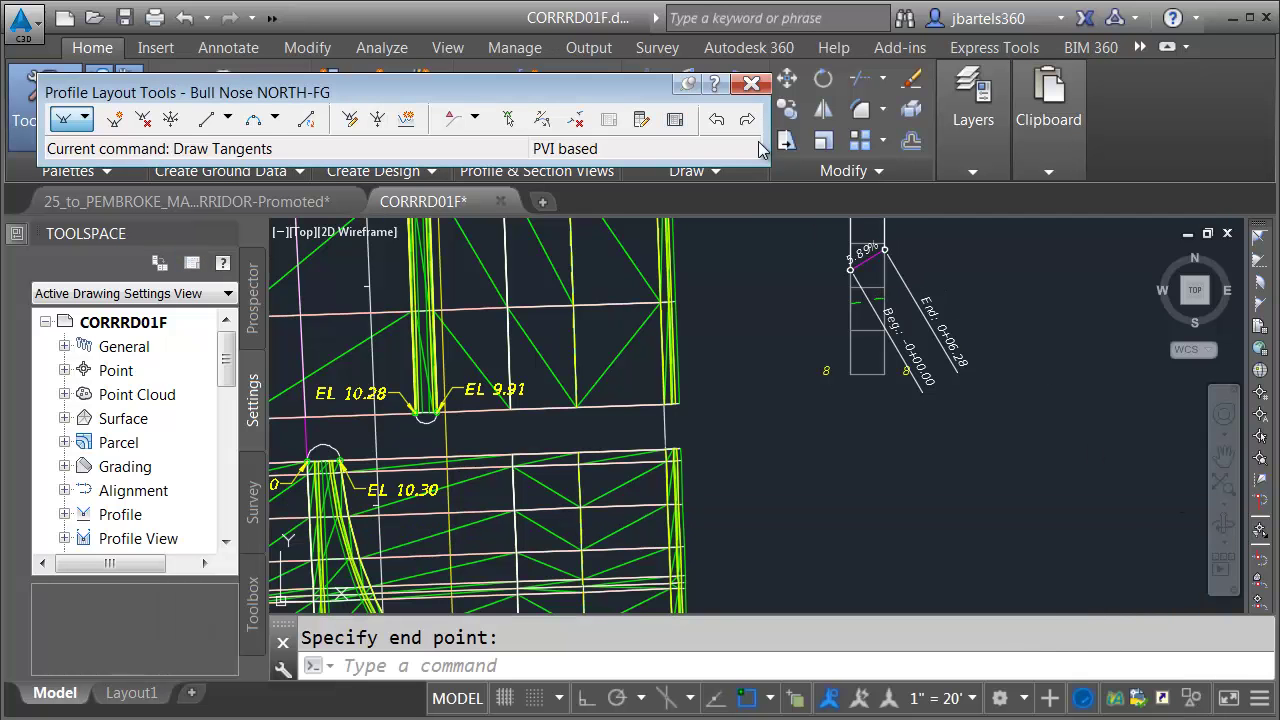
{"action": "key", "text": "Escape"}
{"action": "middle_click_drag", "start_coordinate": [765, 467], "coordinate": [1051, 460]}
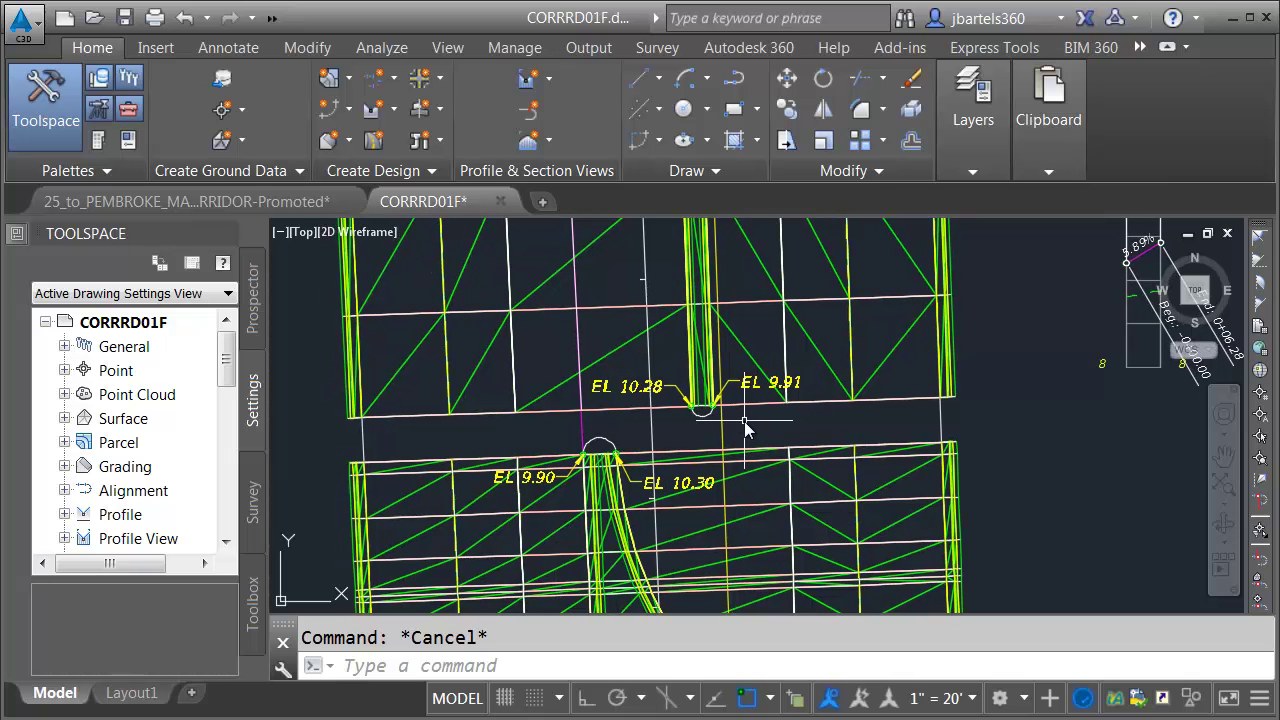
Create the Type D Noses assembly and place its baseline in the drawing
{"action": "middle_click_drag", "start_coordinate": [980, 395], "coordinate": [926, 388]}
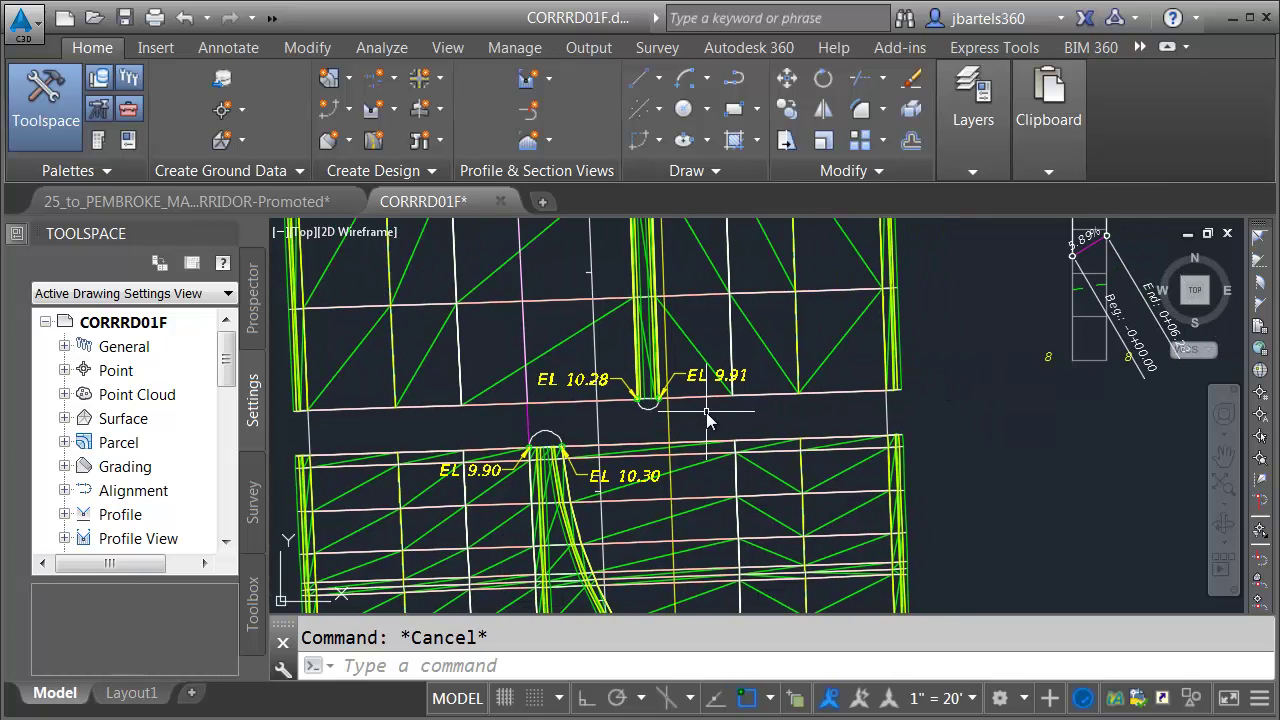
{"action": "middle_click_drag", "start_coordinate": [686, 414], "coordinate": [641, 417]}
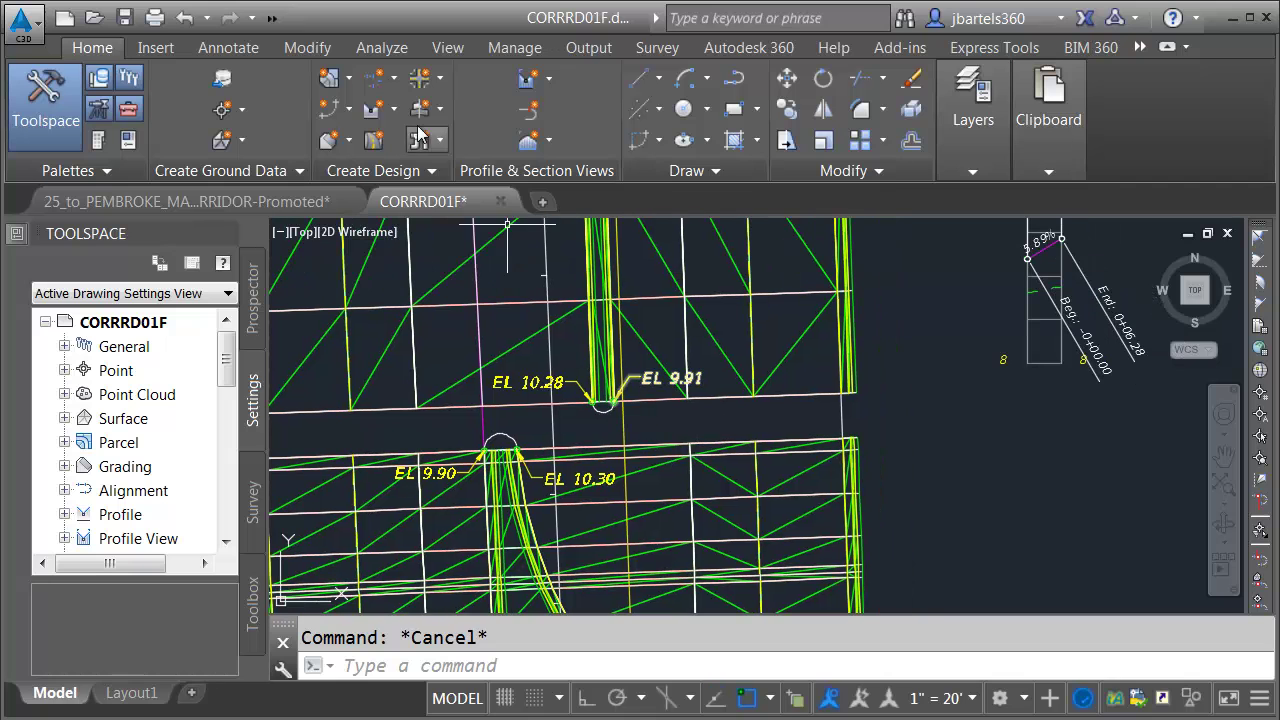
{"action": "left_click", "coordinate": [418, 112]}
{"action": "left_click", "coordinate": [460, 150]}
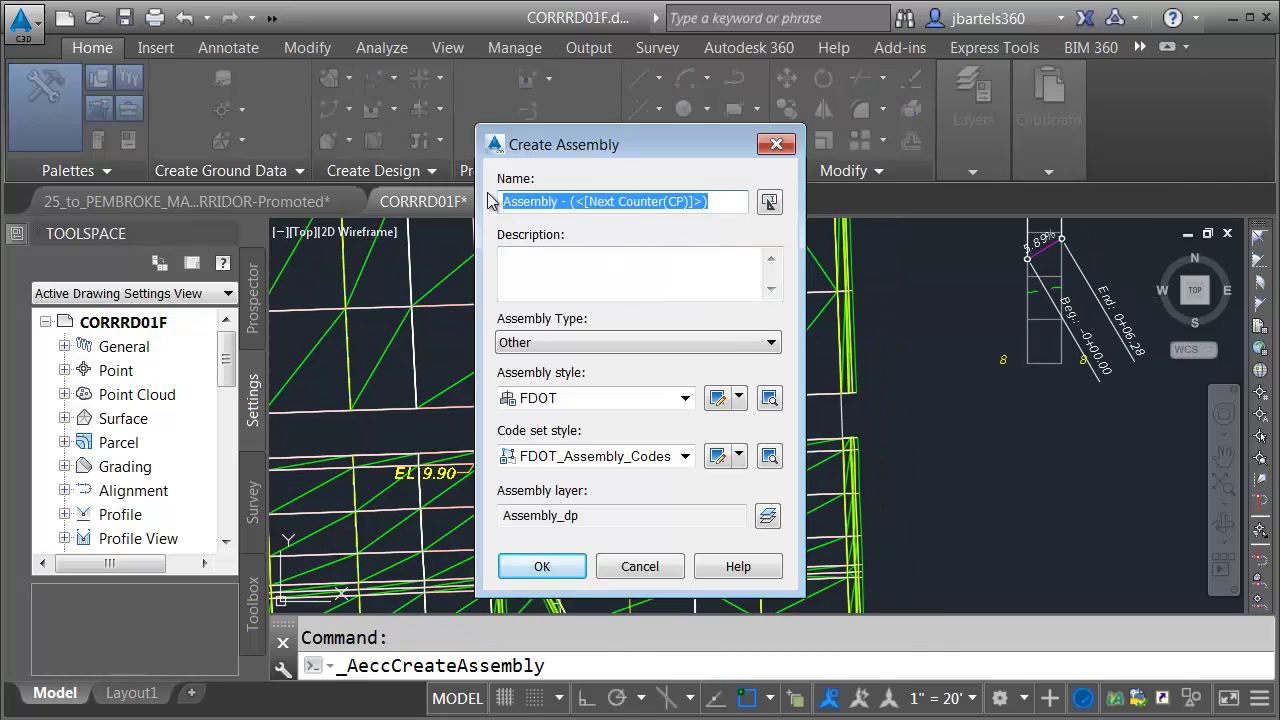
{"action": "type", "text": "Type D N"}
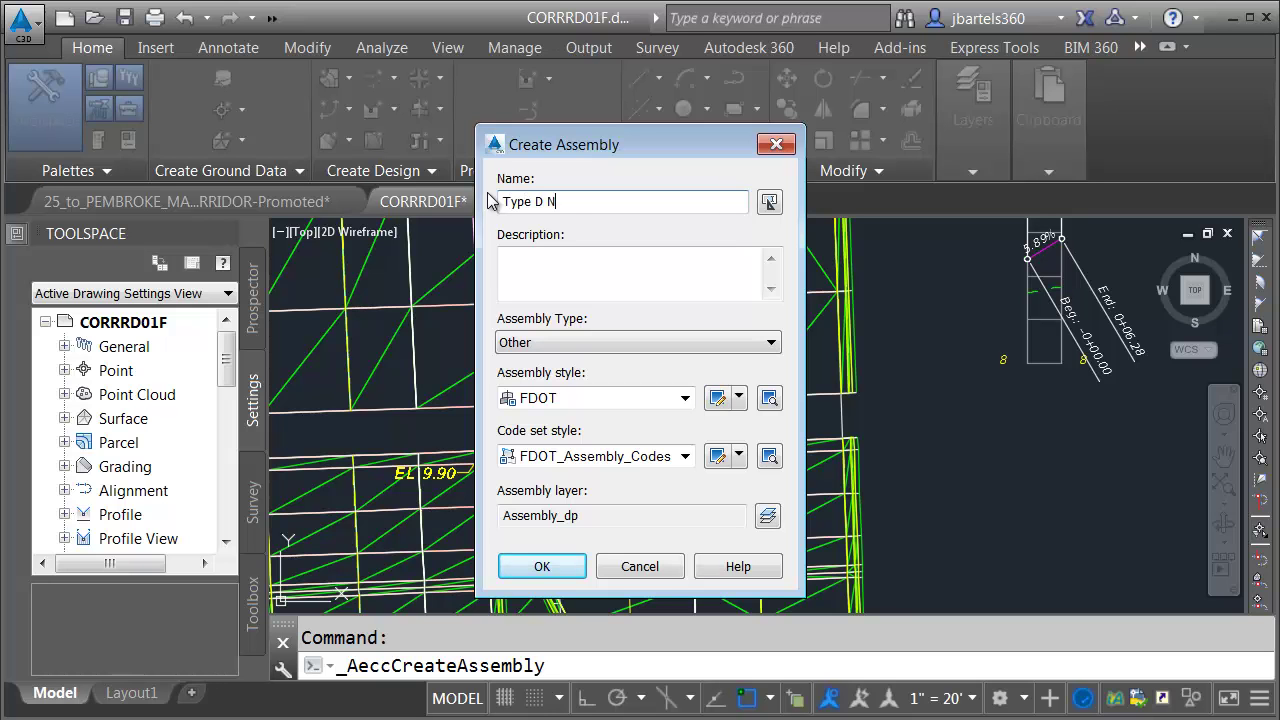
{"action": "left_click", "coordinate": [541, 566]}
{"action": "left_click", "coordinate": [908, 365]}
{"action": "scroll", "coordinate": [908, 371], "scroll_direction": "up", "scroll_amount": 3}
{"action": "scroll", "coordinate": [757, 452], "scroll_direction": "up", "scroll_amount": 2}
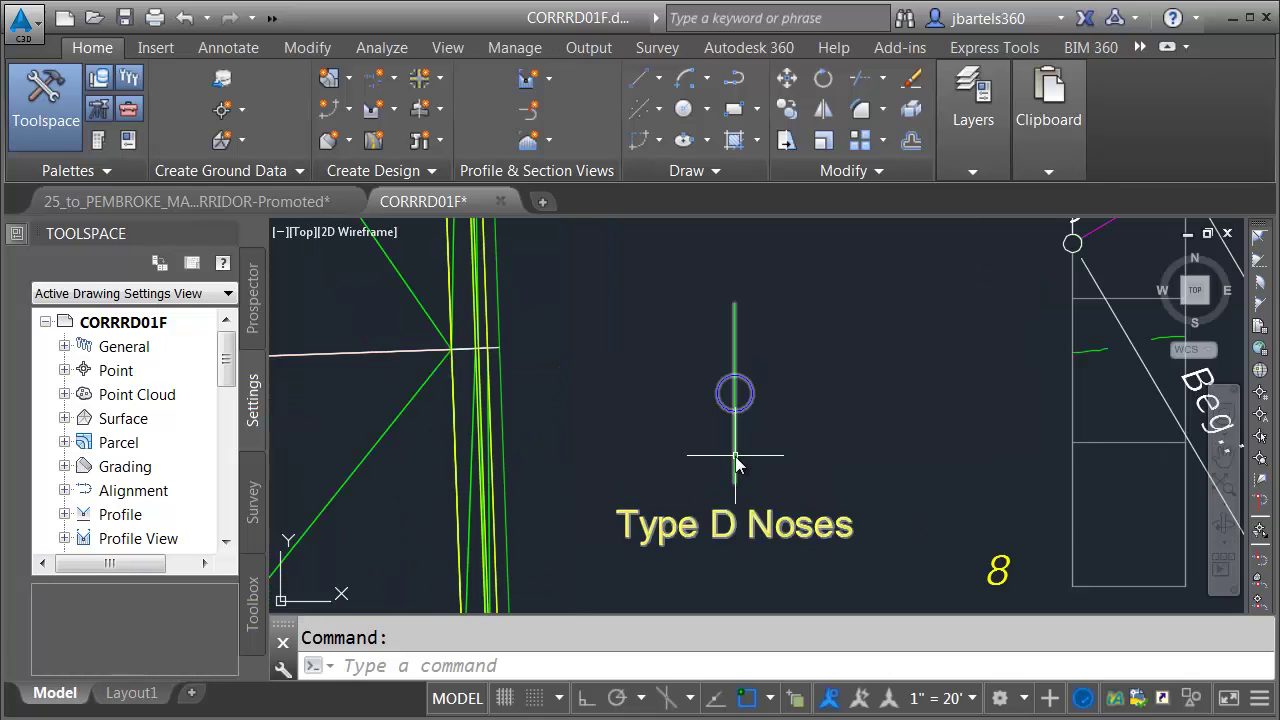
Add the FDOT Type D Curb subassembly from the Curb palette to the Type D Noses assembly
{"action": "left_click", "coordinate": [736, 463]}
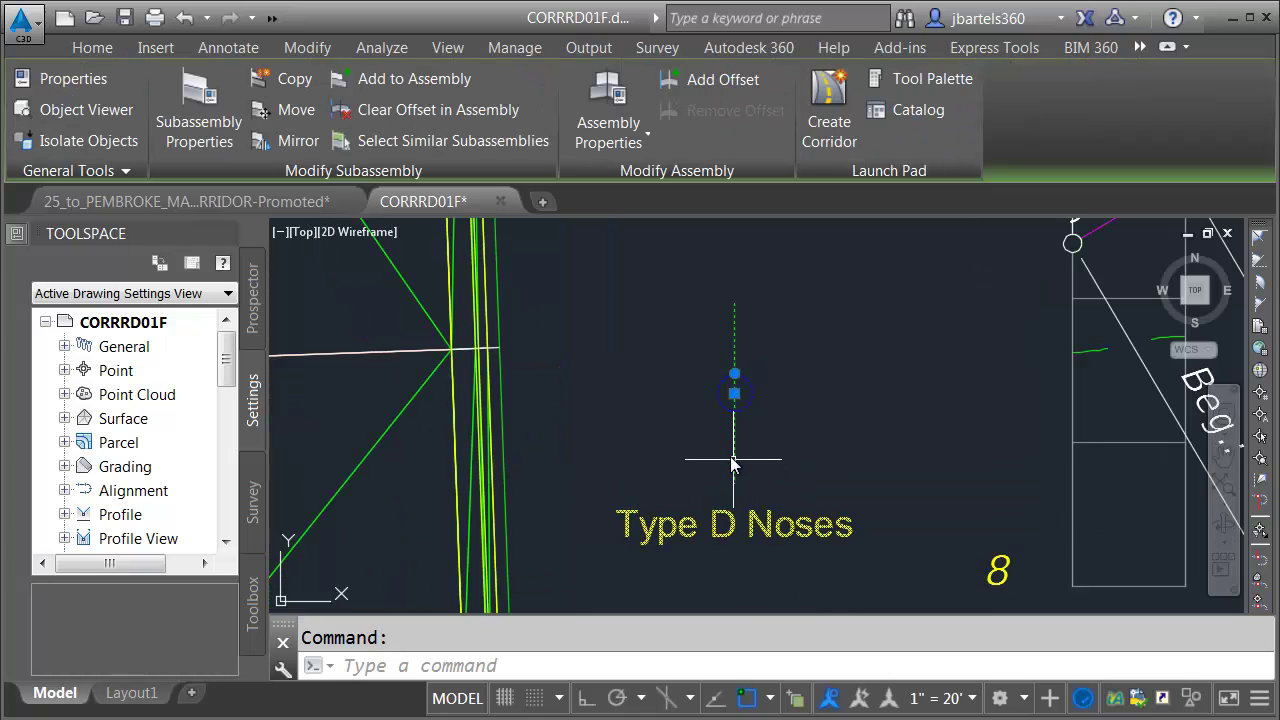
{"action": "left_click", "coordinate": [915, 80]}
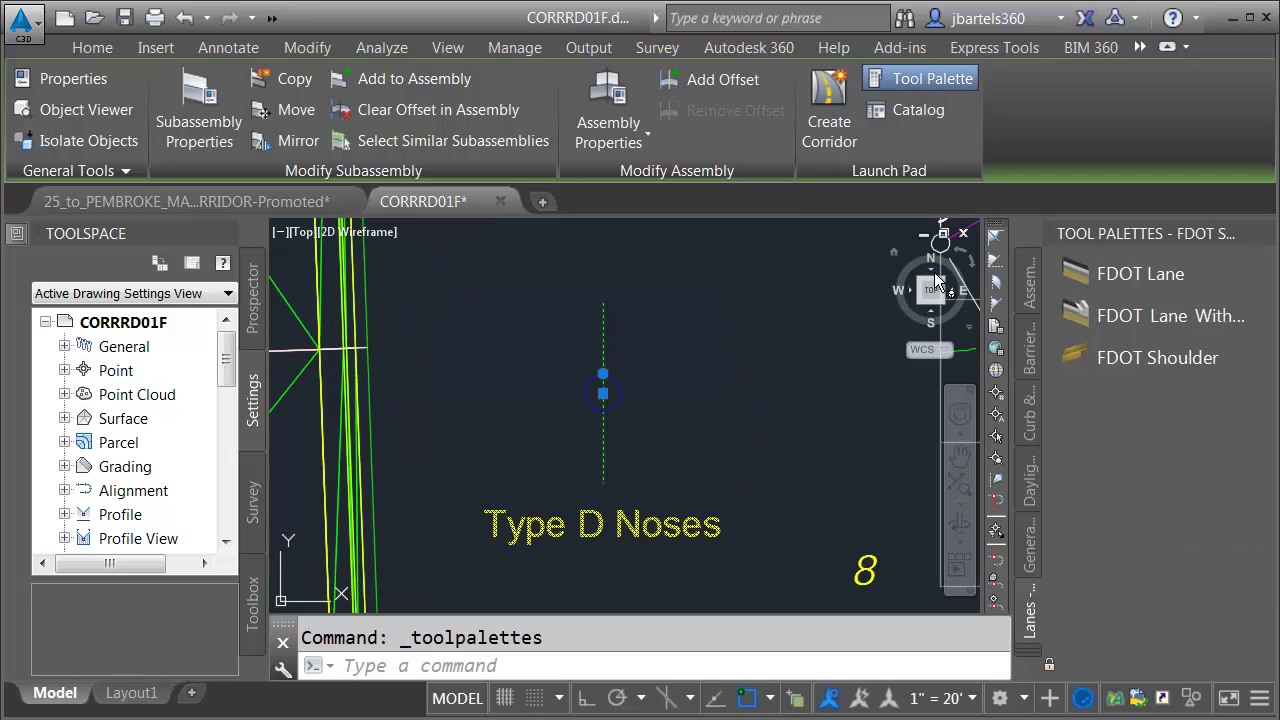
{"action": "left_click", "coordinate": [1027, 412]}
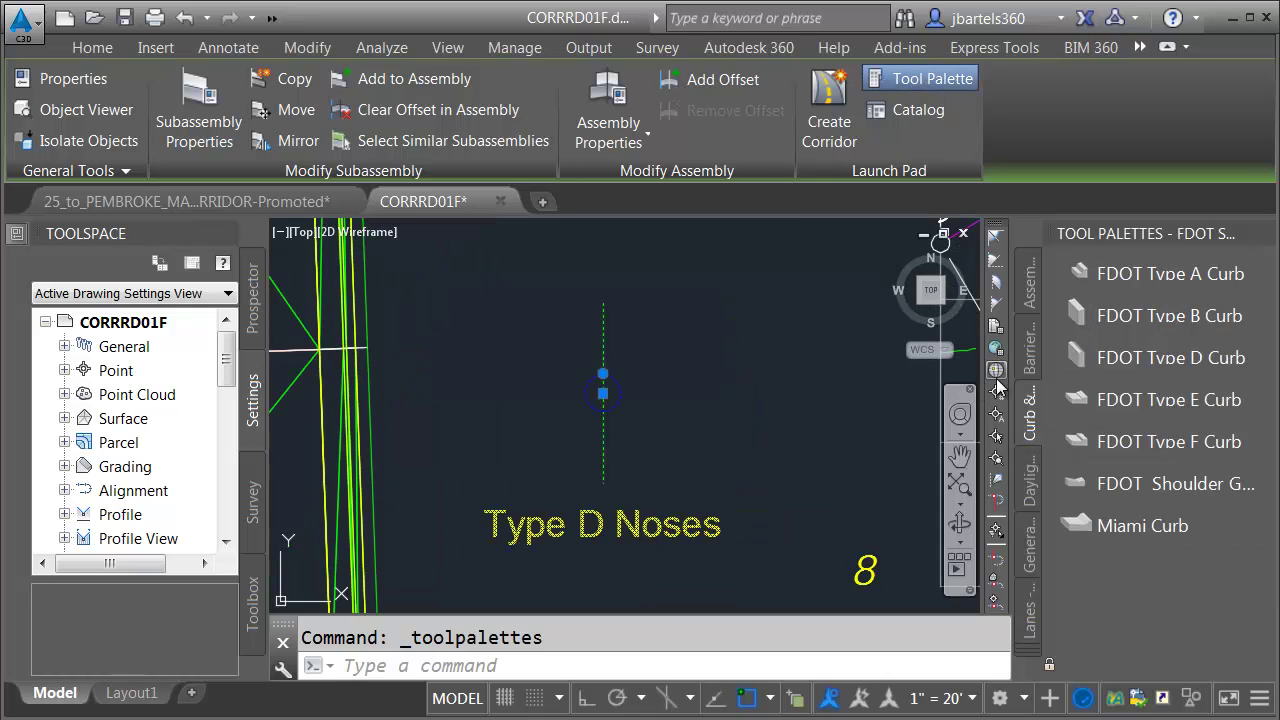
{"action": "left_click", "coordinate": [1064, 360]}
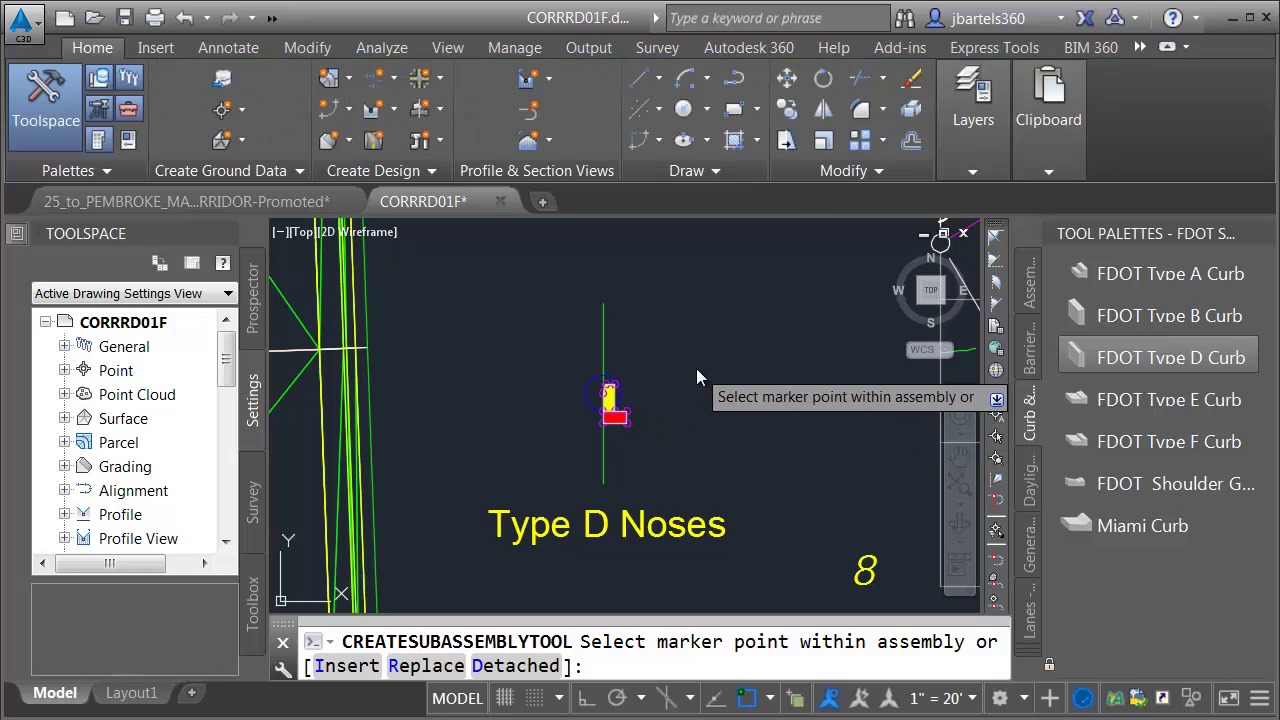
{"action": "key", "text": "Escape"}
Zoom and pan back to the curb noses between EL 10.28 and EL 9.91
{"action": "scroll", "coordinate": [718, 374], "scroll_direction": "down", "scroll_amount": 3}
{"action": "scroll", "coordinate": [686, 362], "scroll_direction": "up", "scroll_amount": 4}
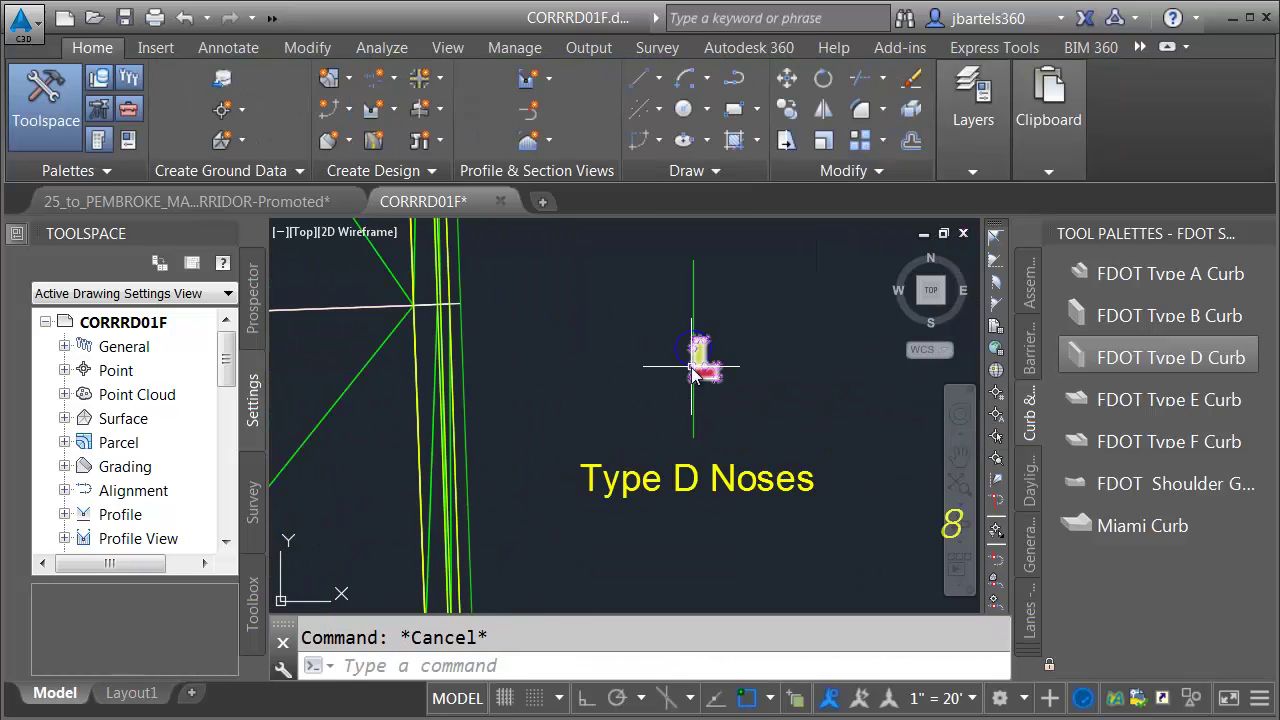
{"action": "scroll", "coordinate": [723, 388], "scroll_direction": "down", "scroll_amount": 3}
{"action": "middle_click_drag", "start_coordinate": [330, 490], "coordinate": [586, 400]}
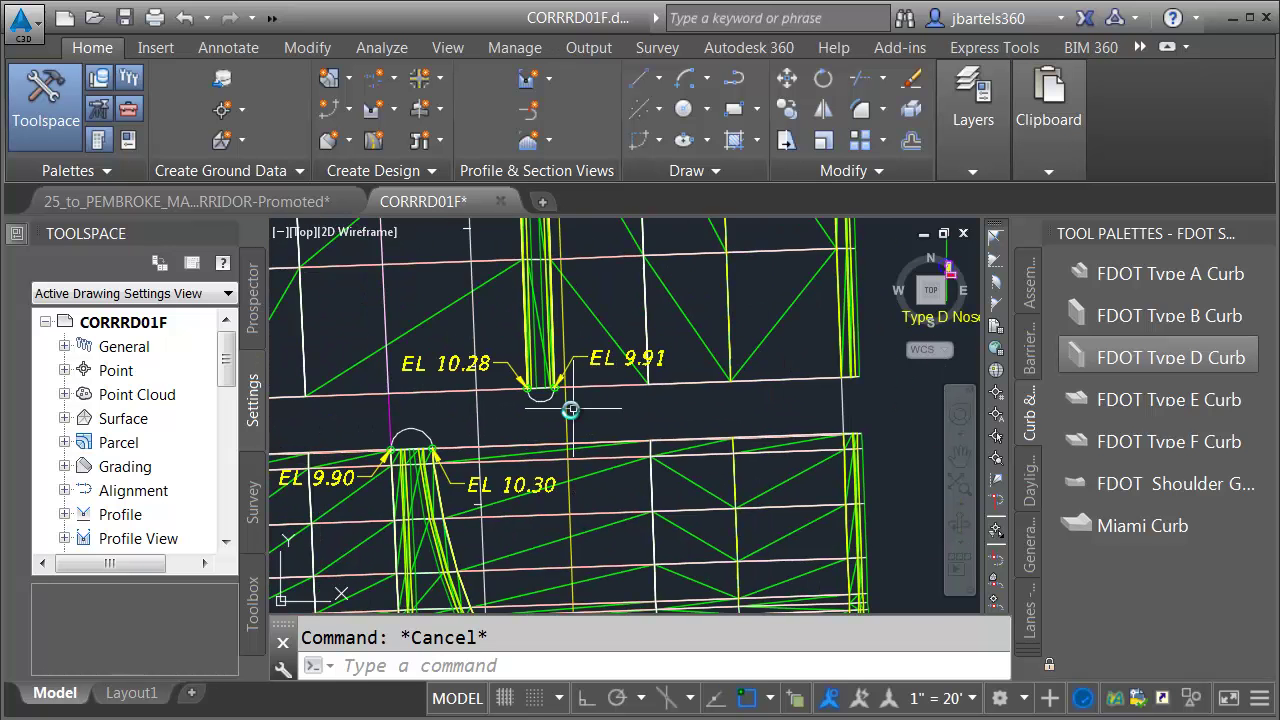
{"action": "scroll", "coordinate": [502, 384], "scroll_direction": "up", "scroll_amount": 3}
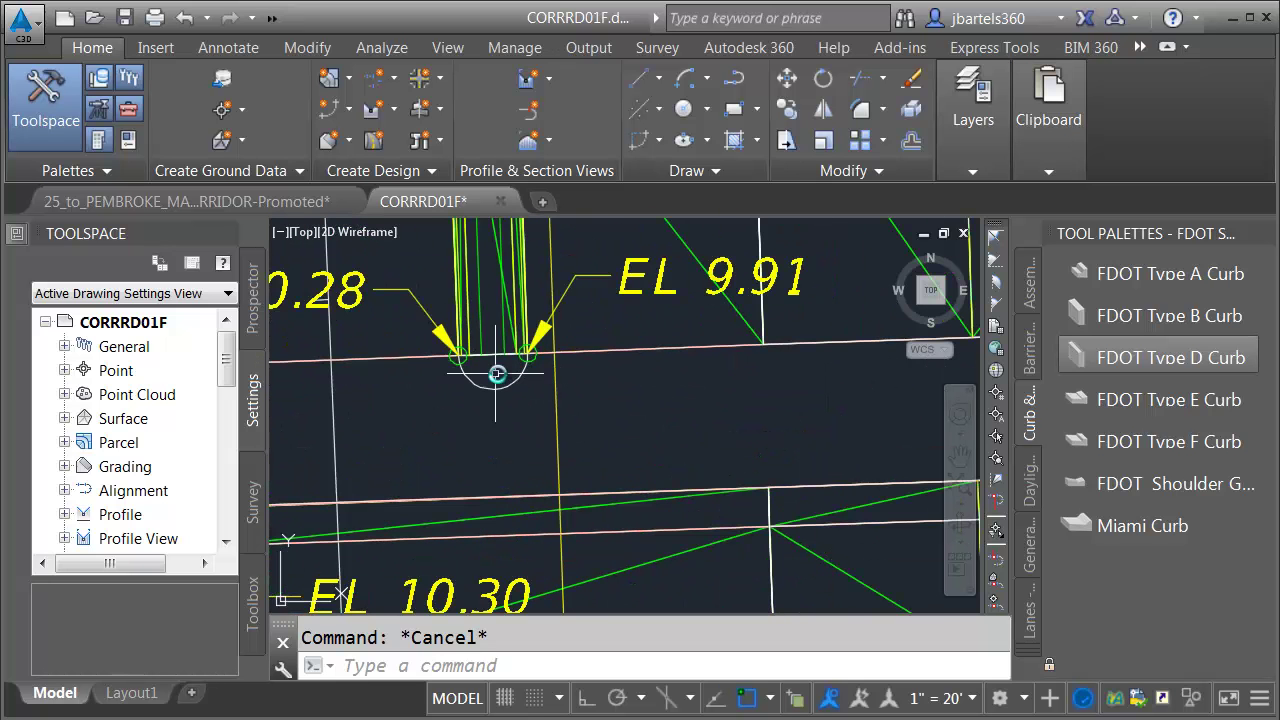
{"action": "scroll", "coordinate": [472, 429], "scroll_direction": "down", "scroll_amount": 3}
{"action": "middle_click_drag", "start_coordinate": [472, 429], "coordinate": [720, 420]}
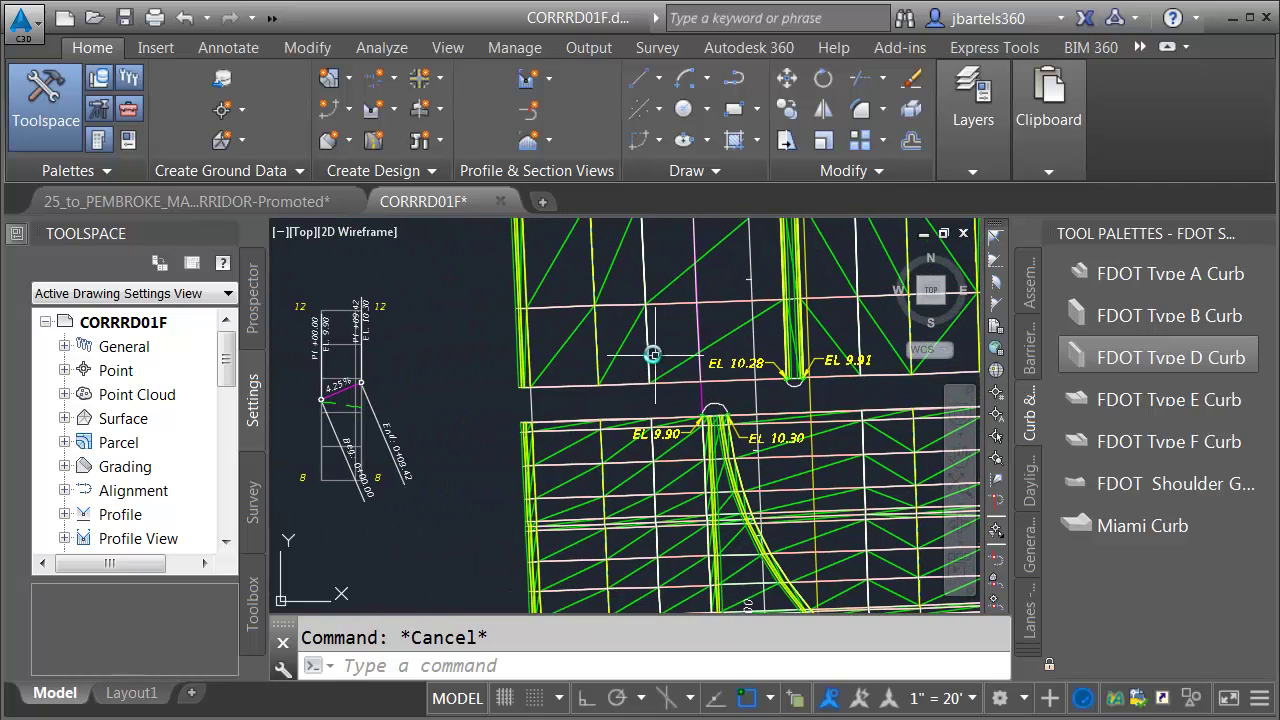
Create and place a new assembly named Type F Noses
{"action": "left_click", "coordinate": [425, 113]}
{"action": "left_click", "coordinate": [440, 149]}
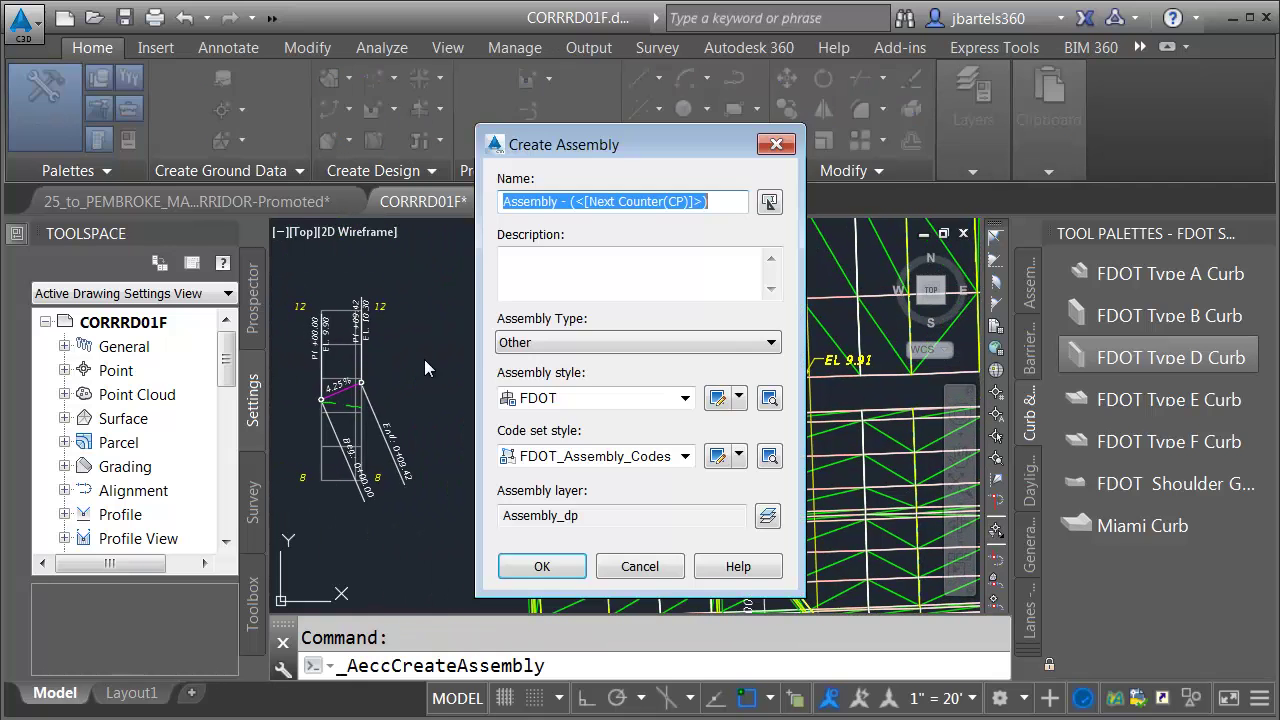
{"action": "left_click", "coordinate": [684, 203]}
{"action": "left_click_drag", "start_coordinate": [708, 202], "coordinate": [497, 230]}
{"action": "type", "text": "Type F Noses"}
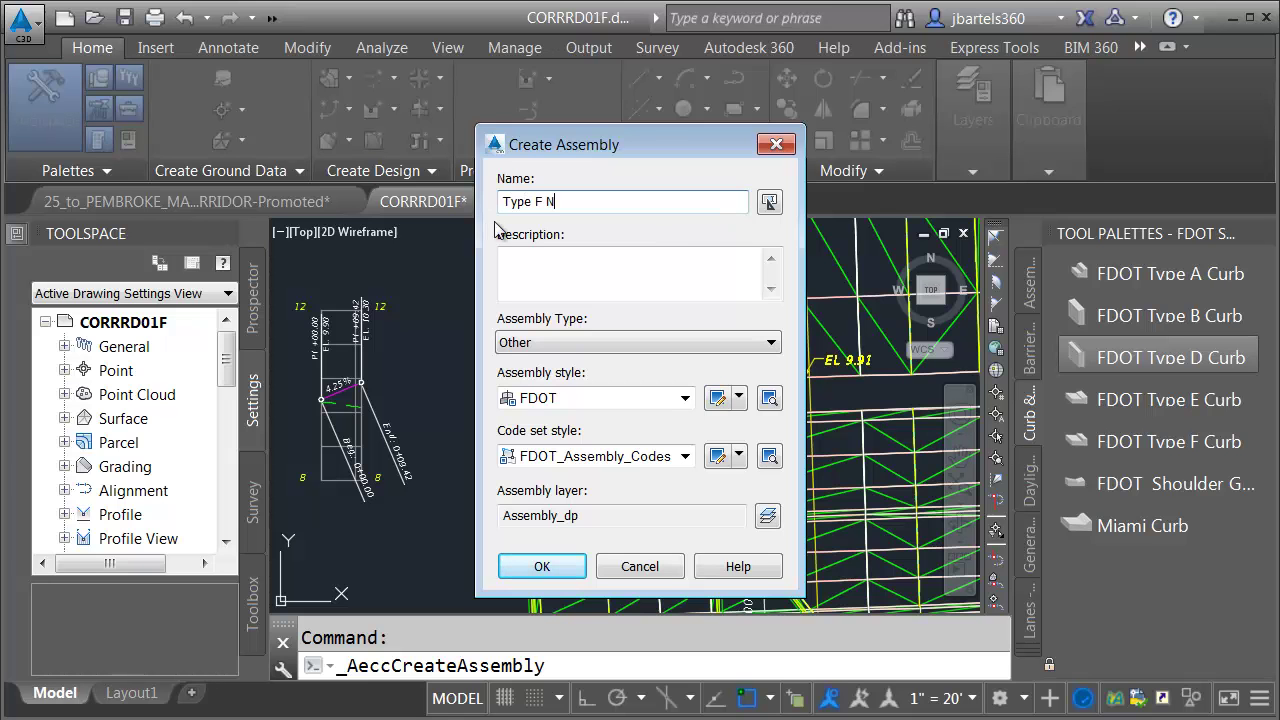
{"action": "left_click", "coordinate": [559, 567]}
{"action": "key", "text": "Escape"}
{"action": "scroll", "coordinate": [470, 380], "scroll_direction": "up", "scroll_amount": 3}
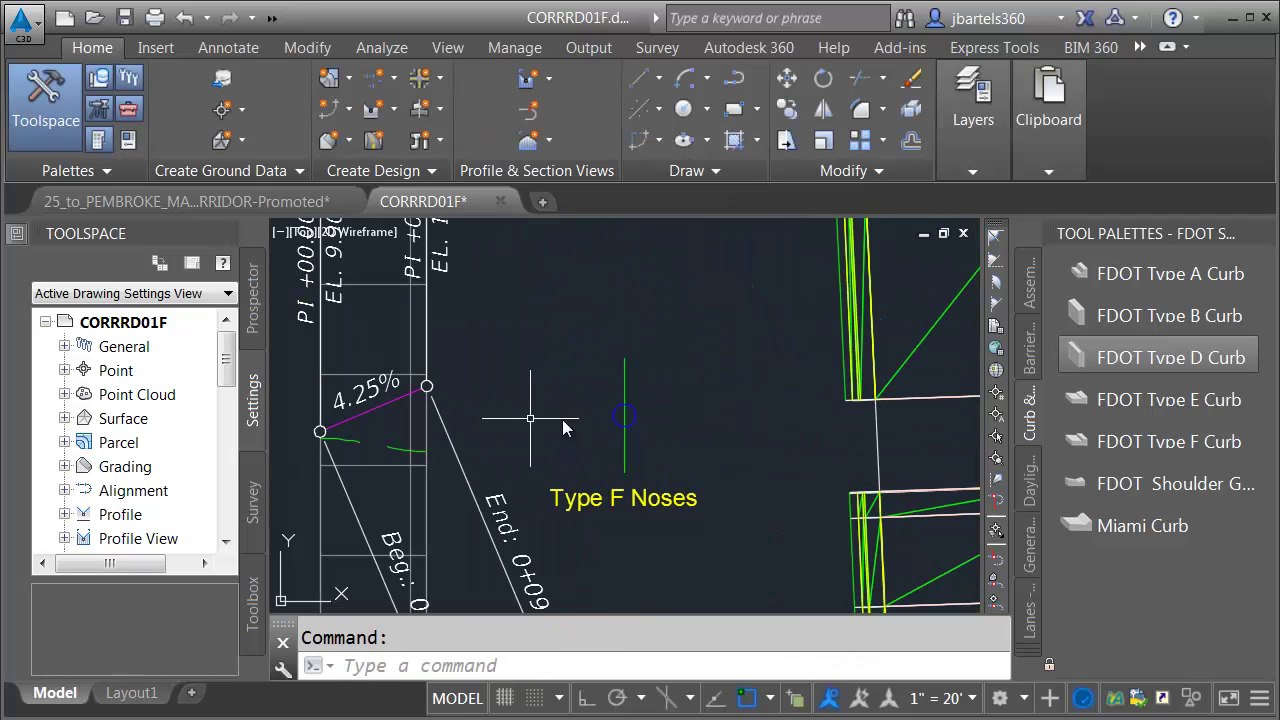
{"action": "scroll", "coordinate": [650, 380], "scroll_direction": "down", "scroll_amount": 1}
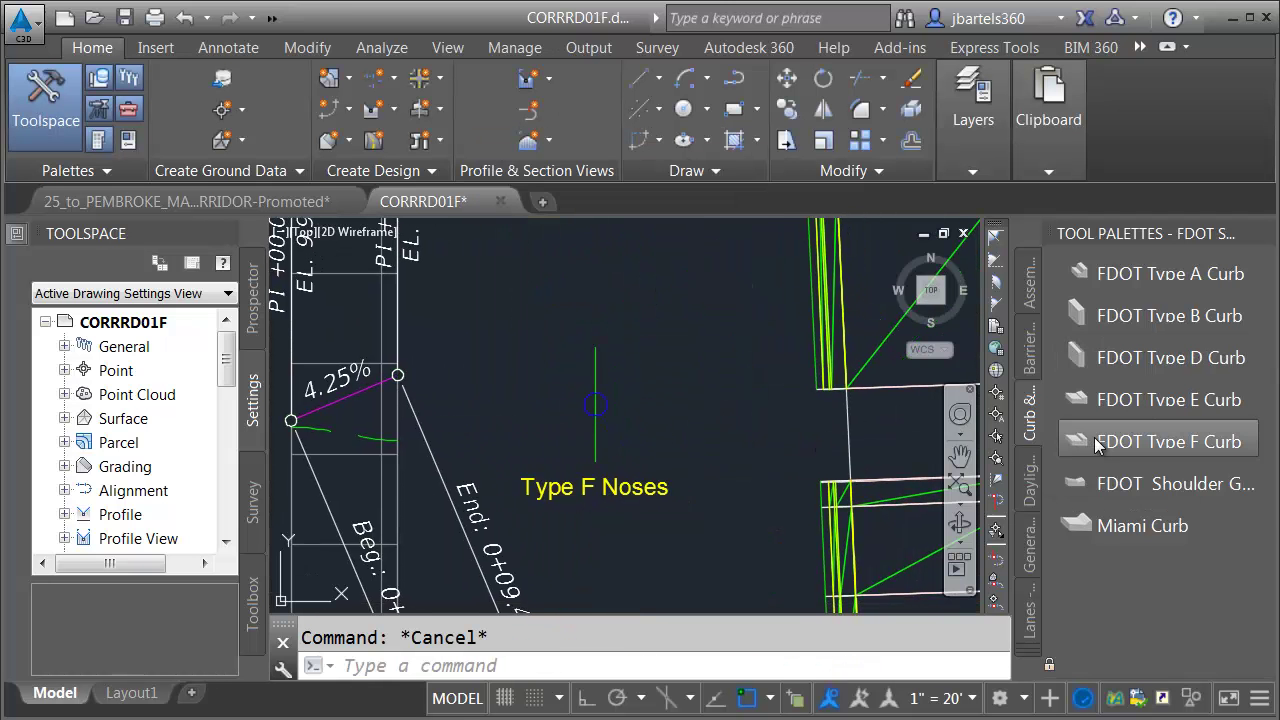
Attach the FDOT Type F Curb subassembly to the Type F Noses marker and pan back to the noses
{"action": "left_click", "coordinate": [1062, 447]}
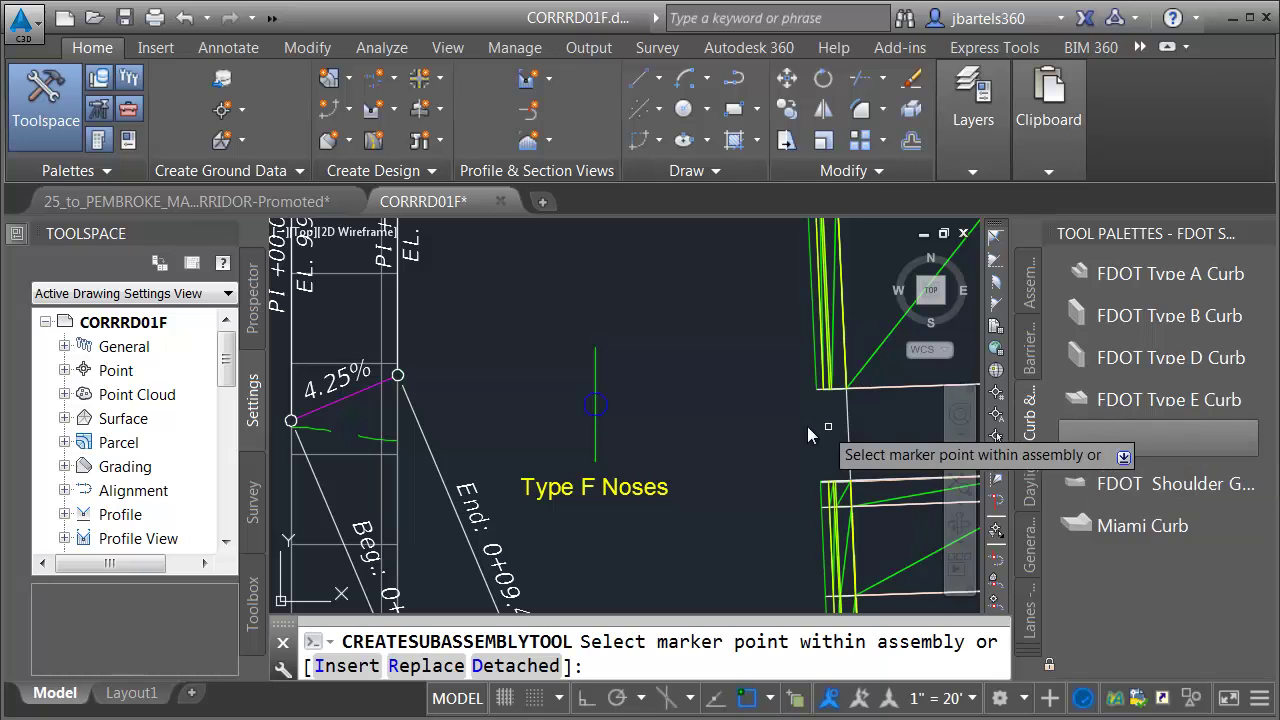
{"action": "left_click", "coordinate": [595, 405]}
{"action": "key", "text": "Escape"}
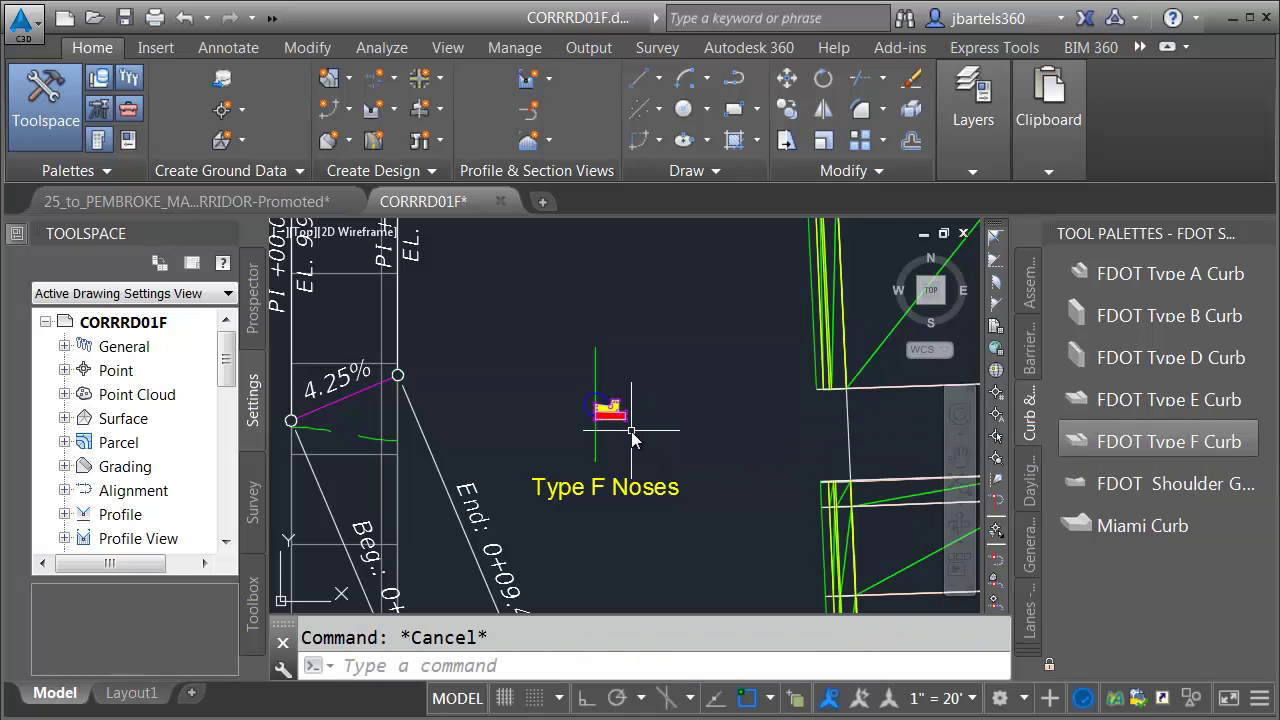
{"action": "scroll", "coordinate": [631, 431], "scroll_direction": "down", "scroll_amount": 2}
{"action": "middle_click_drag", "start_coordinate": [860, 440], "coordinate": [503, 435]}
{"action": "scroll", "coordinate": [586, 430], "scroll_direction": "up", "scroll_amount": 4}
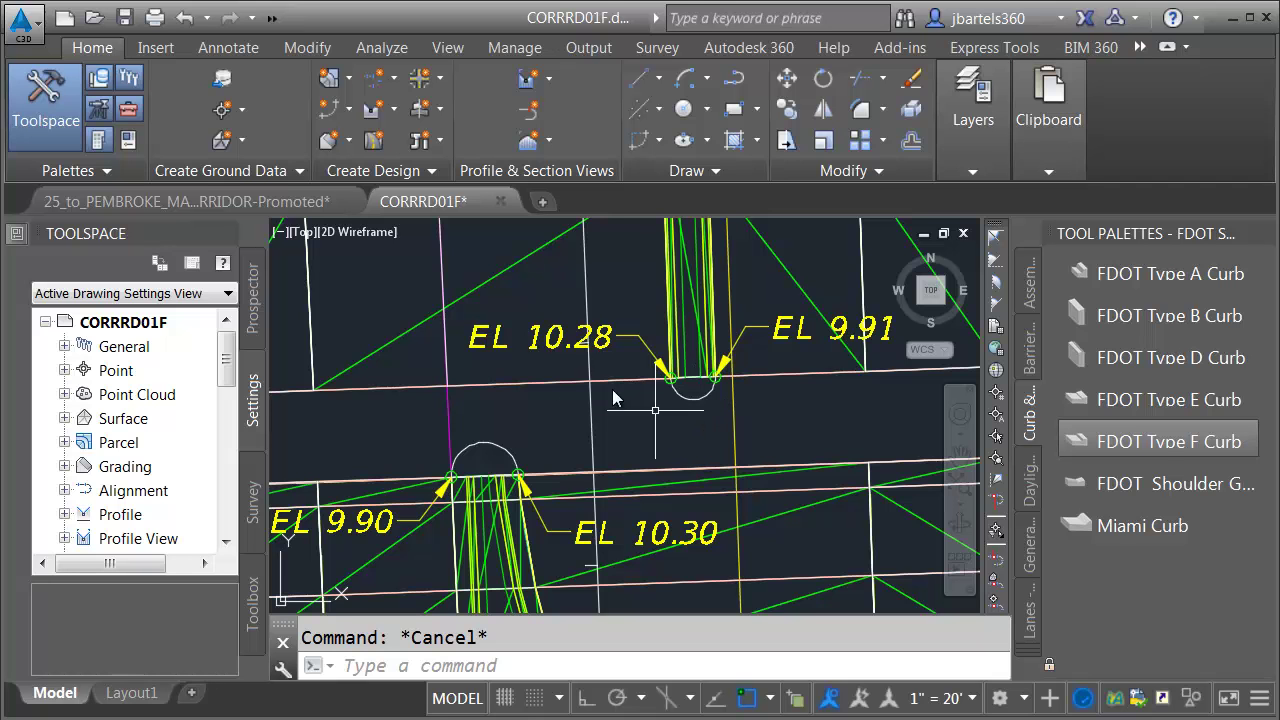
Create the SR7 Blend Area corridor on Bull Nose NORTH using the Type D Noses assembly
{"action": "left_click", "coordinate": [363, 137]}
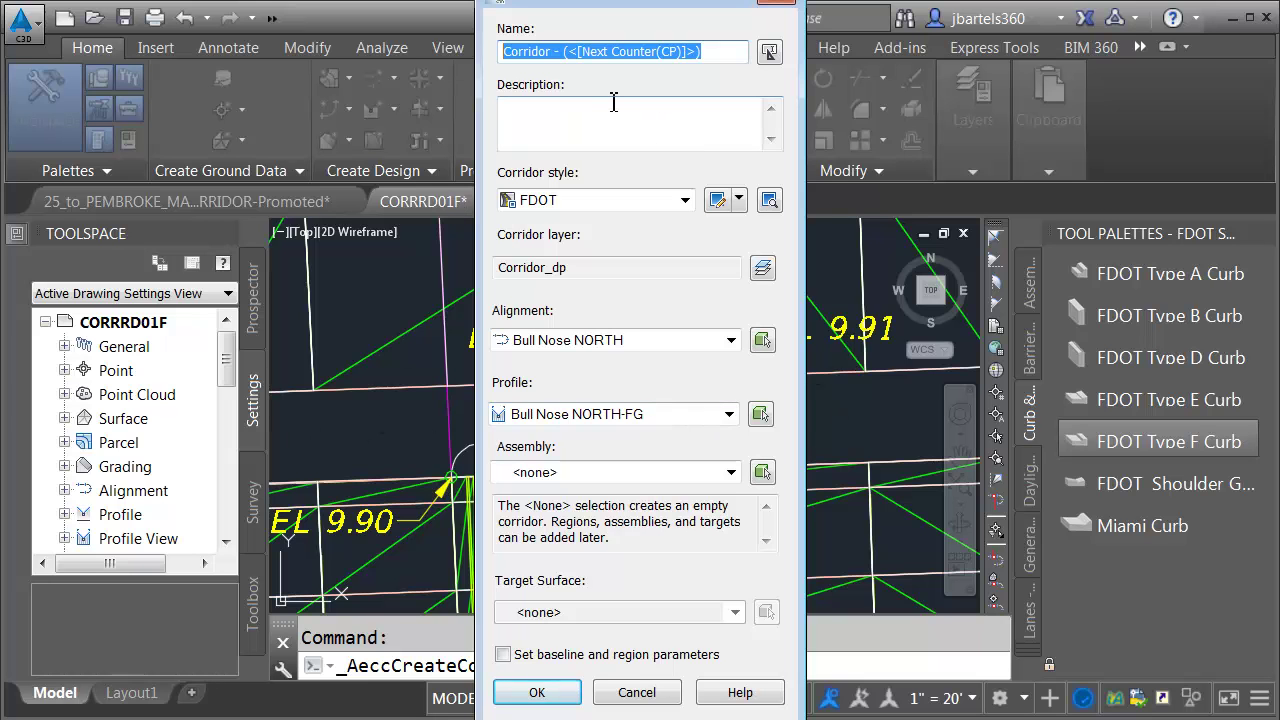
{"action": "type", "text": "SR7 Blend Area"}
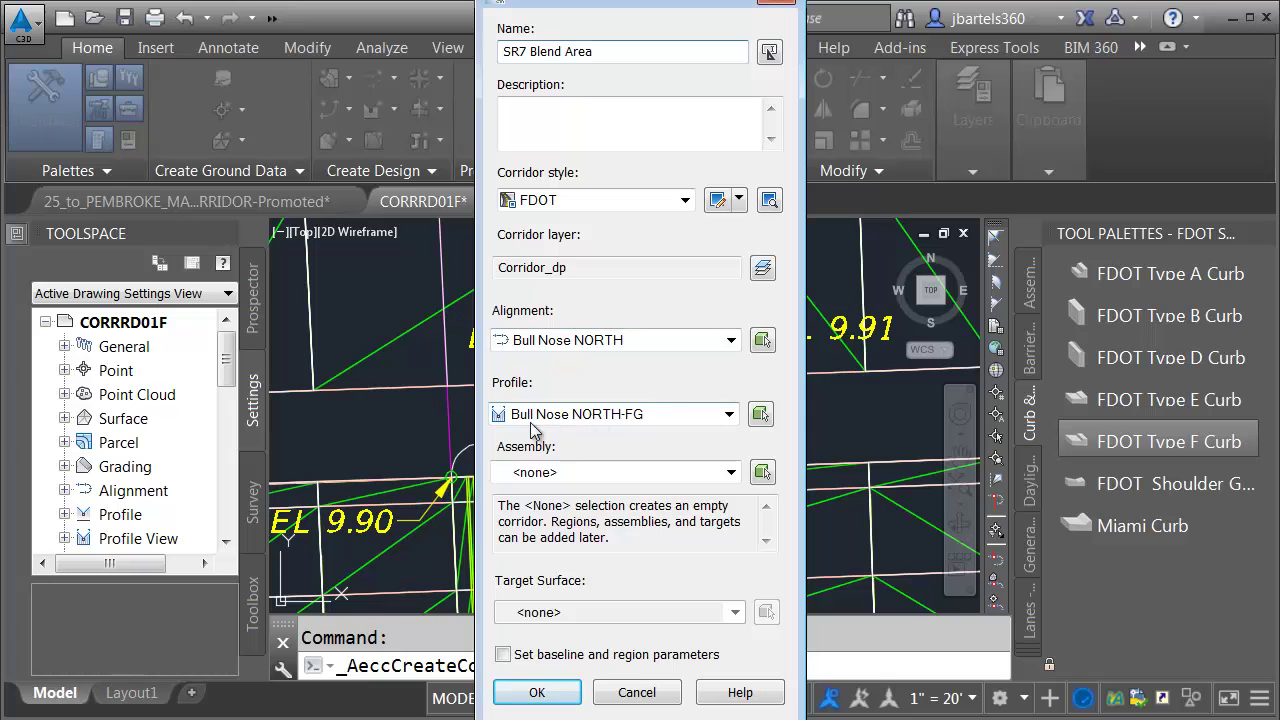
{"action": "left_click", "coordinate": [560, 472]}
{"action": "left_click", "coordinate": [560, 548]}
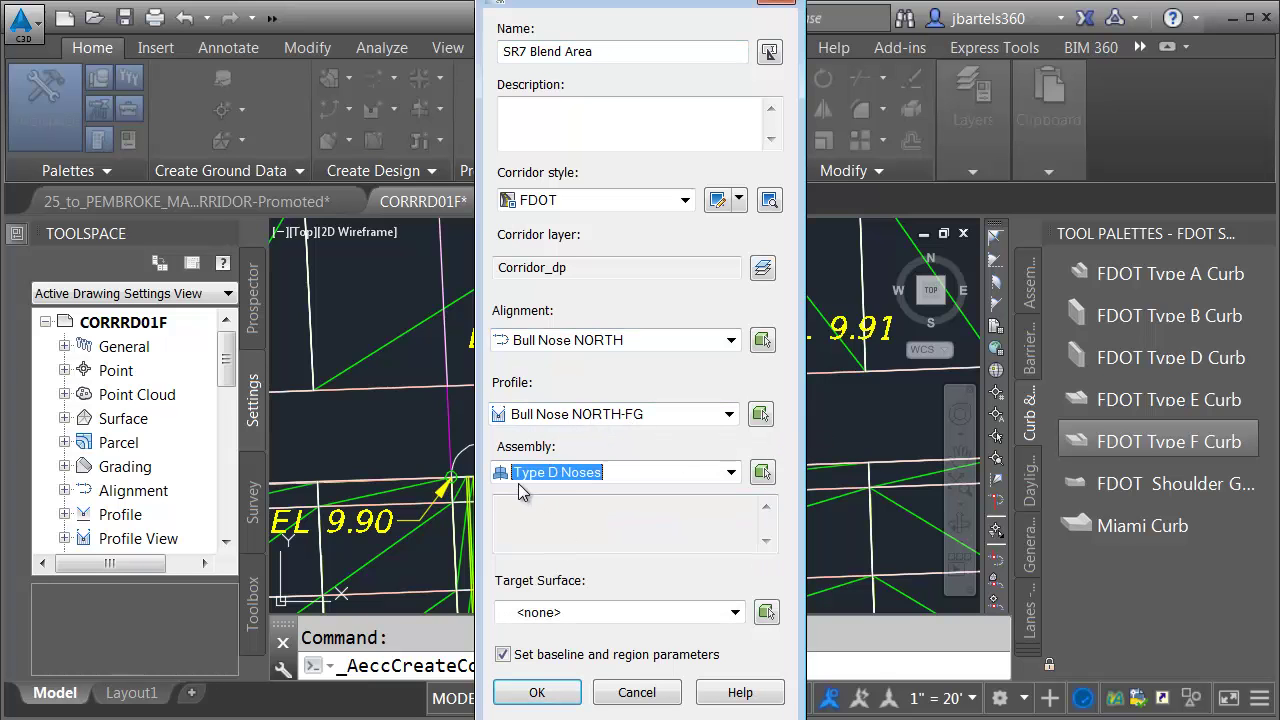
{"action": "left_click", "coordinate": [520, 692]}
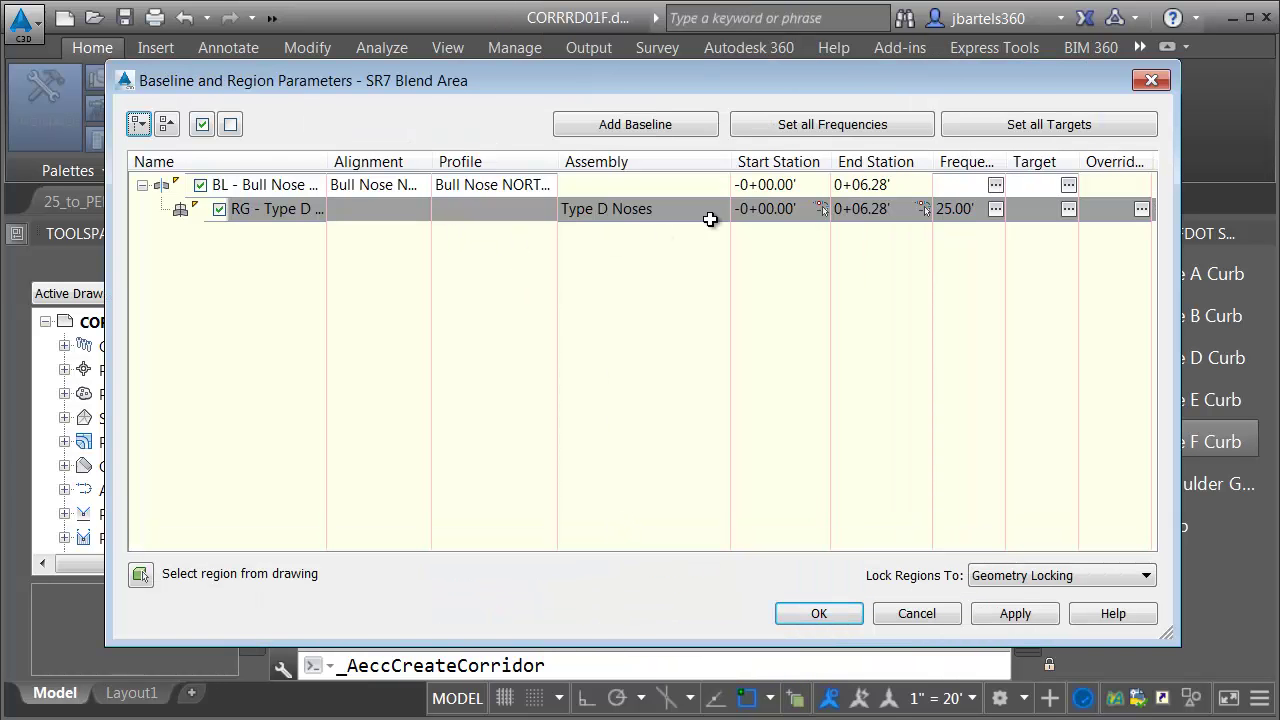
Set the region's curve sampling increment to 1.00' and rebuild the SR7 Blend Area corridor
{"action": "left_click", "coordinate": [995, 209]}
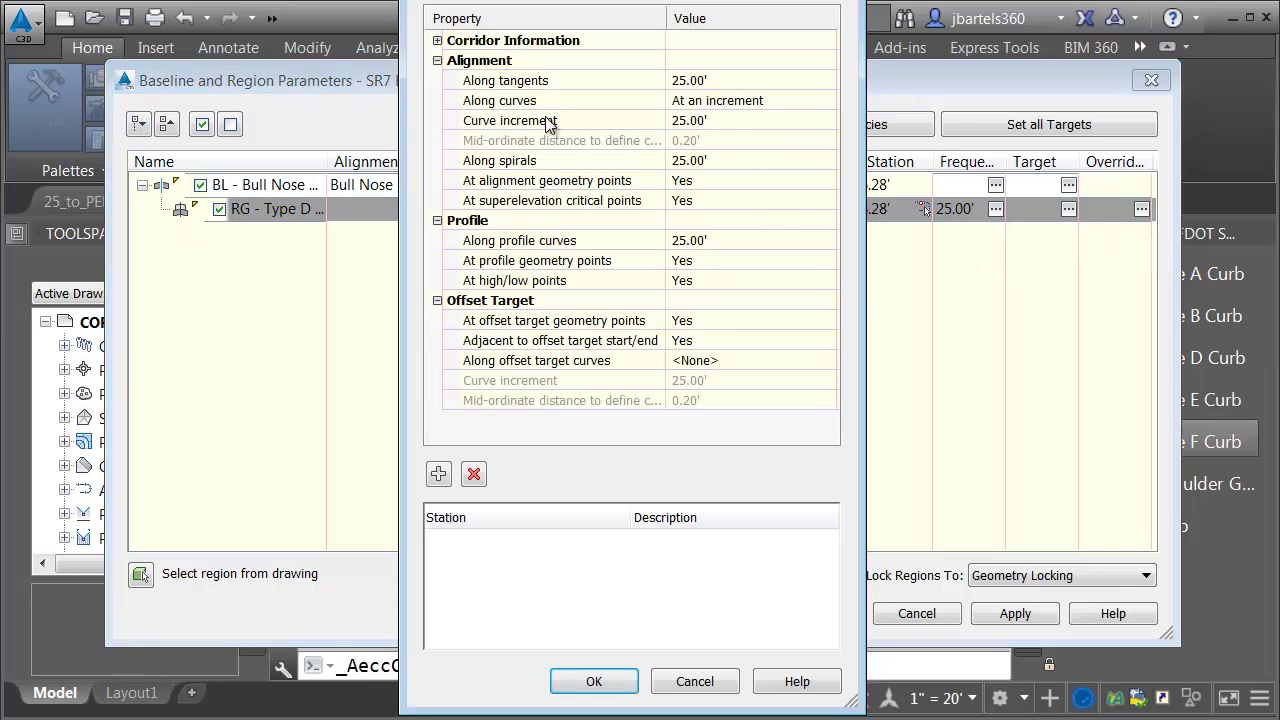
{"action": "left_click", "coordinate": [672, 122]}
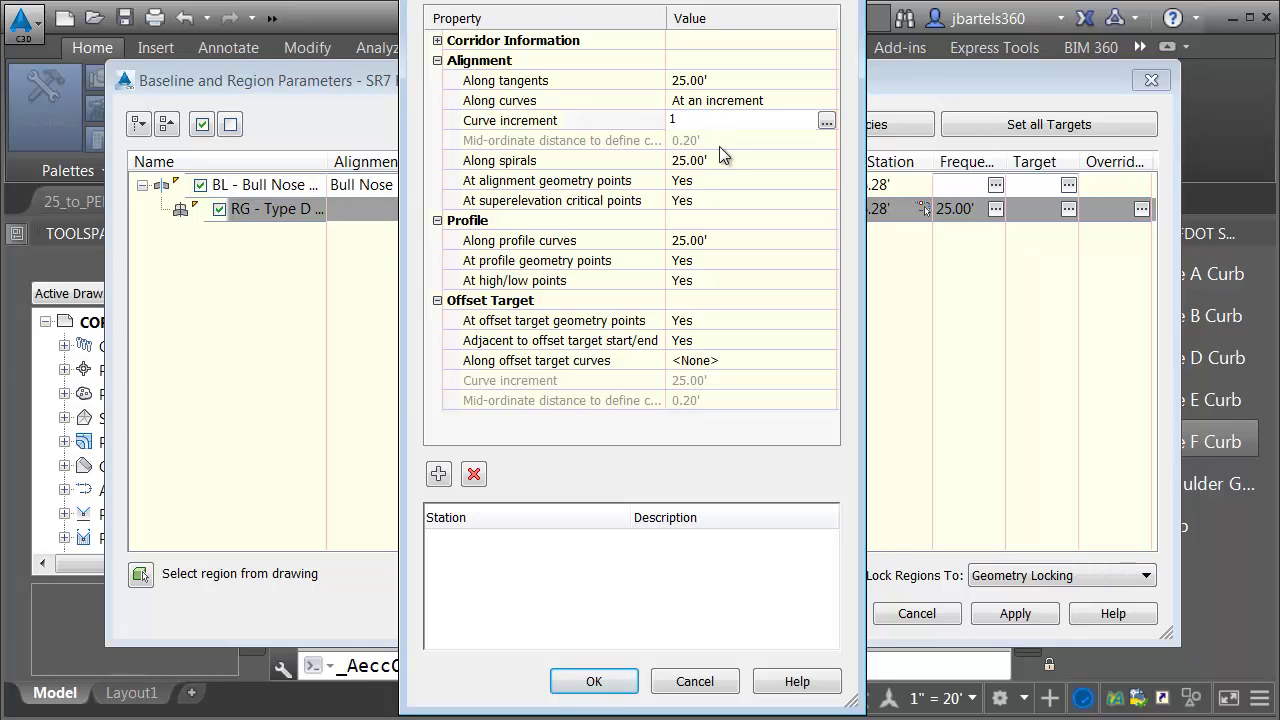
{"action": "key", "text": "Return"}
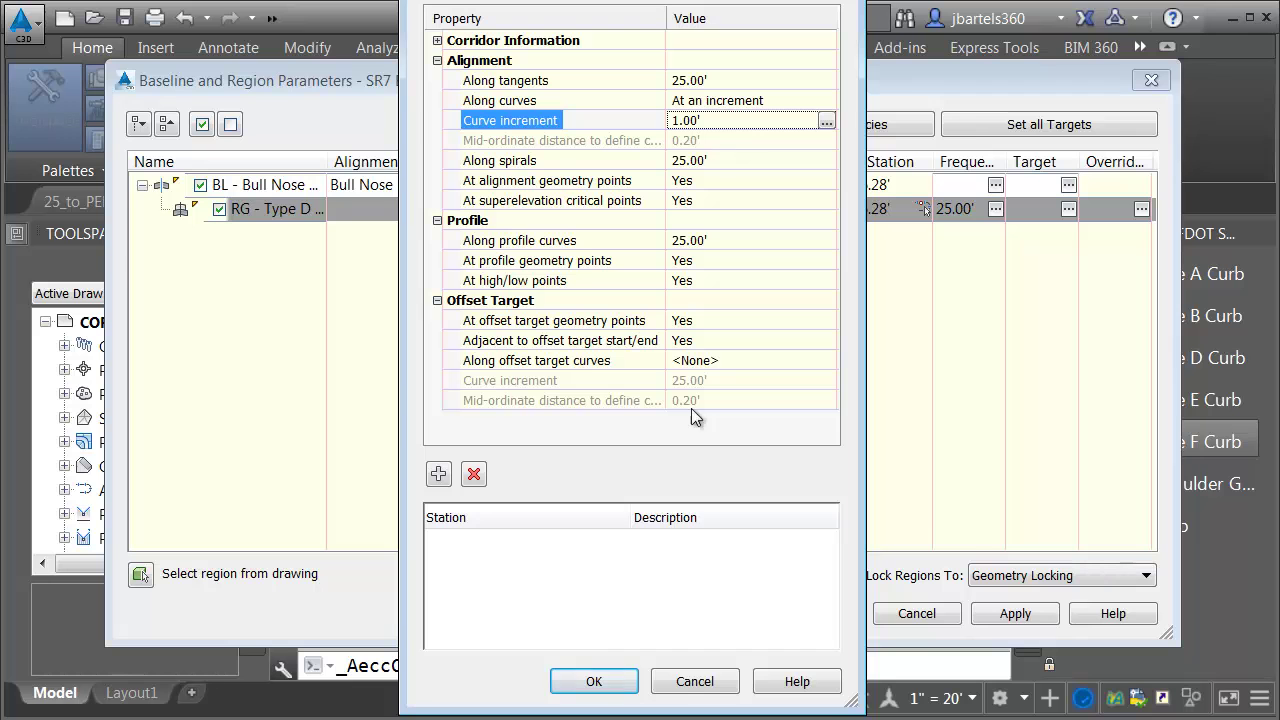
{"action": "left_click", "coordinate": [592, 680]}
{"action": "left_click", "coordinate": [800, 613]}
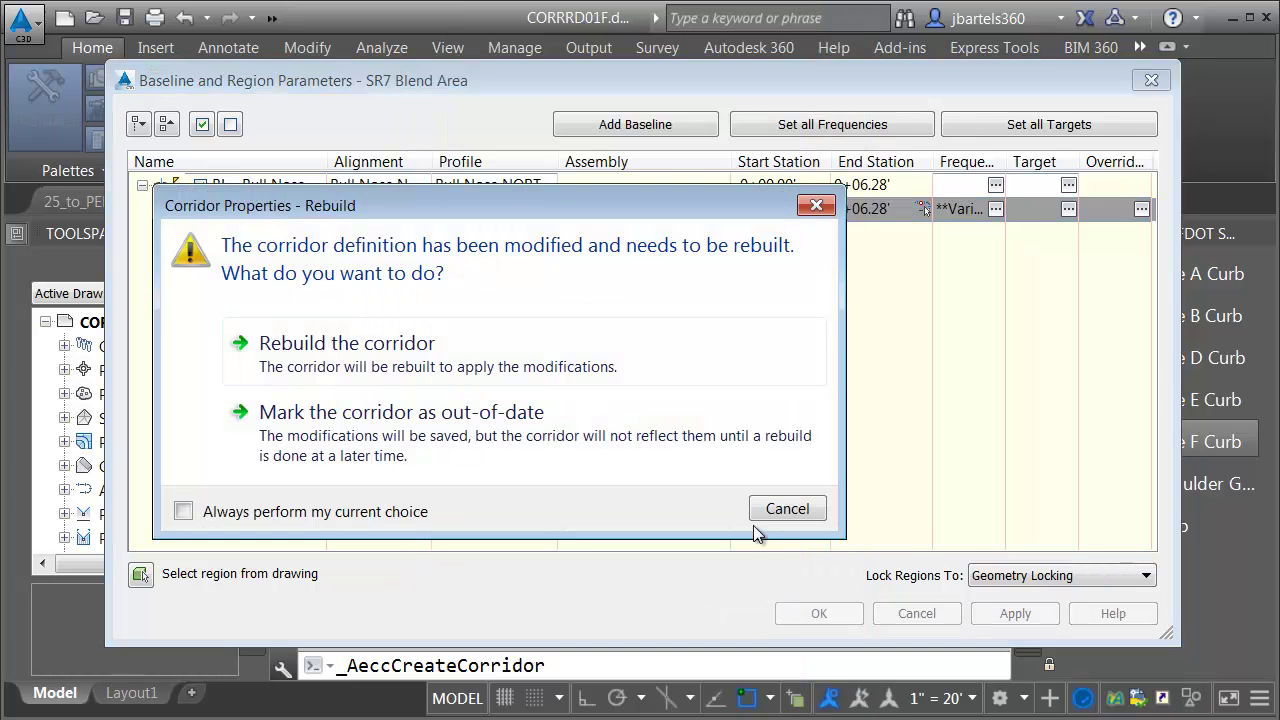
{"action": "left_click", "coordinate": [403, 354]}
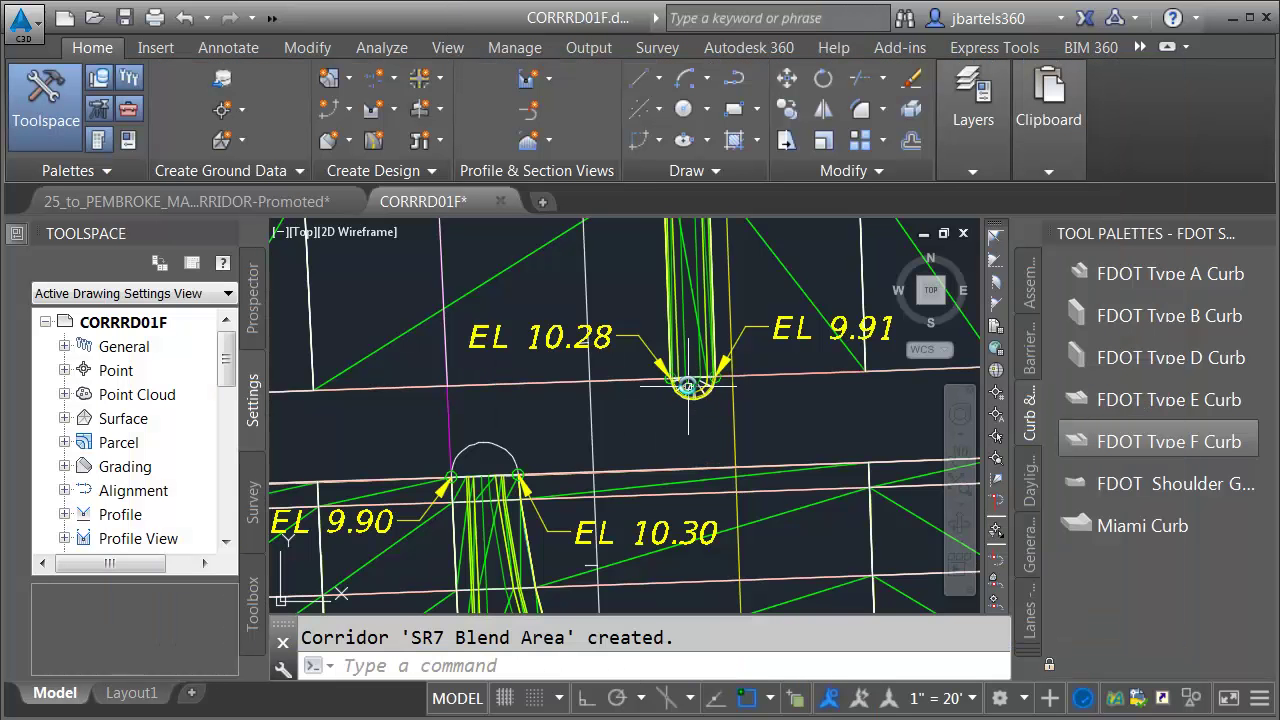
Add a Bull Nose SOUTH baseline using the Bull Nose SOUTH-FG profile to the SR7 Blend Area corridor
{"action": "scroll", "coordinate": [680, 400], "scroll_direction": "up", "scroll_amount": 3}
{"action": "scroll", "coordinate": [663, 419], "scroll_direction": "down", "scroll_amount": 3}
{"action": "middle_click_drag", "start_coordinate": [652, 422], "coordinate": [664, 411]}
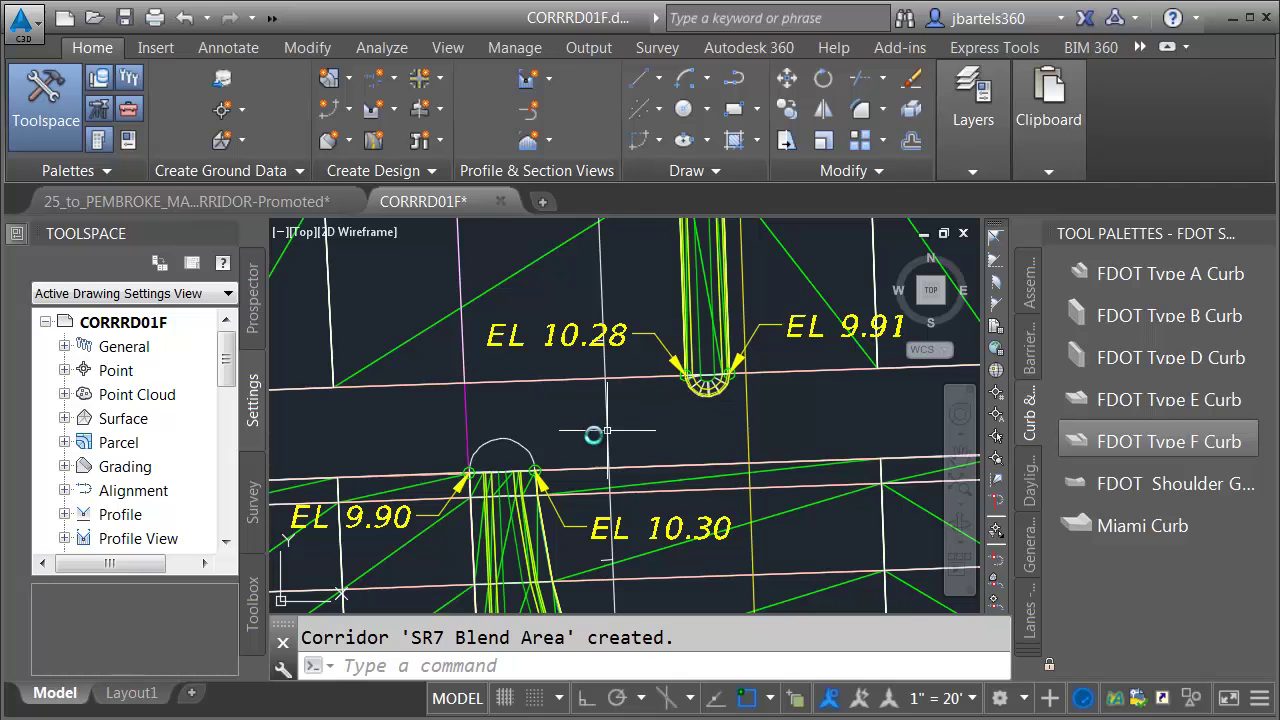
{"action": "left_click", "coordinate": [697, 386]}
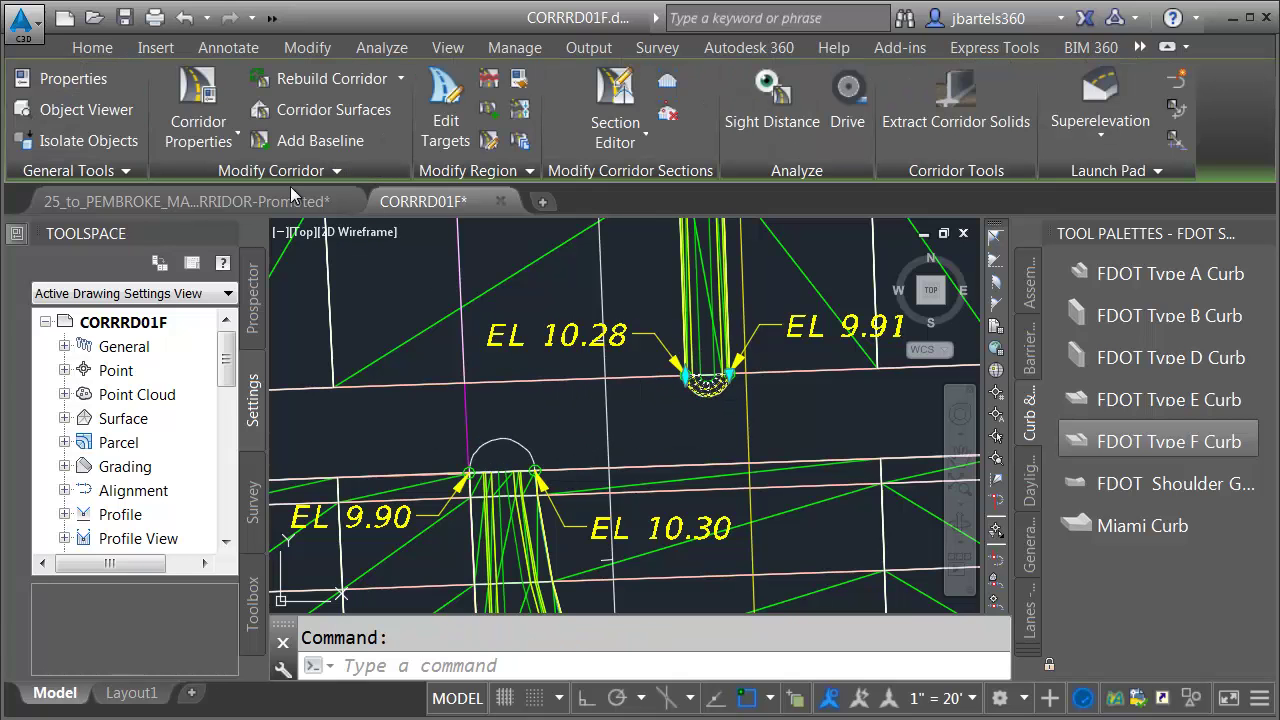
{"action": "left_click", "coordinate": [198, 105]}
{"action": "left_click", "coordinate": [240, 117]}
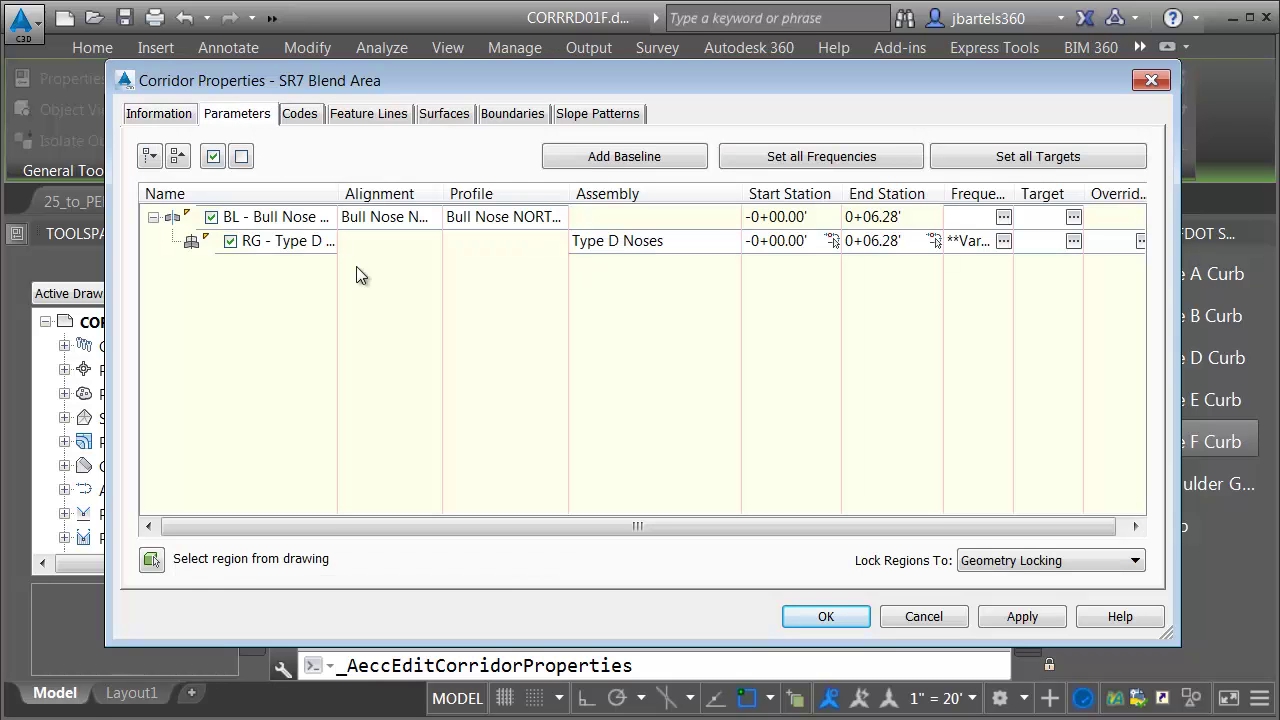
{"action": "left_click", "coordinate": [612, 158]}
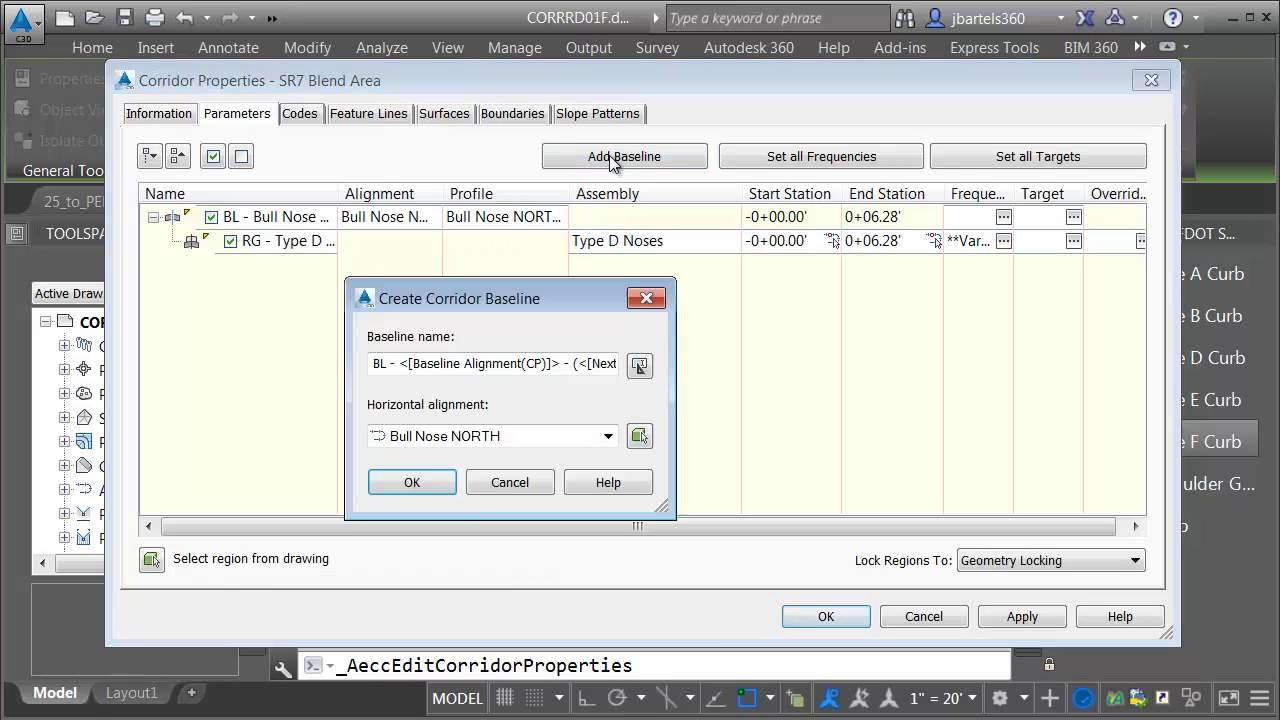
{"action": "left_click", "coordinate": [440, 440]}
{"action": "left_click", "coordinate": [445, 479]}
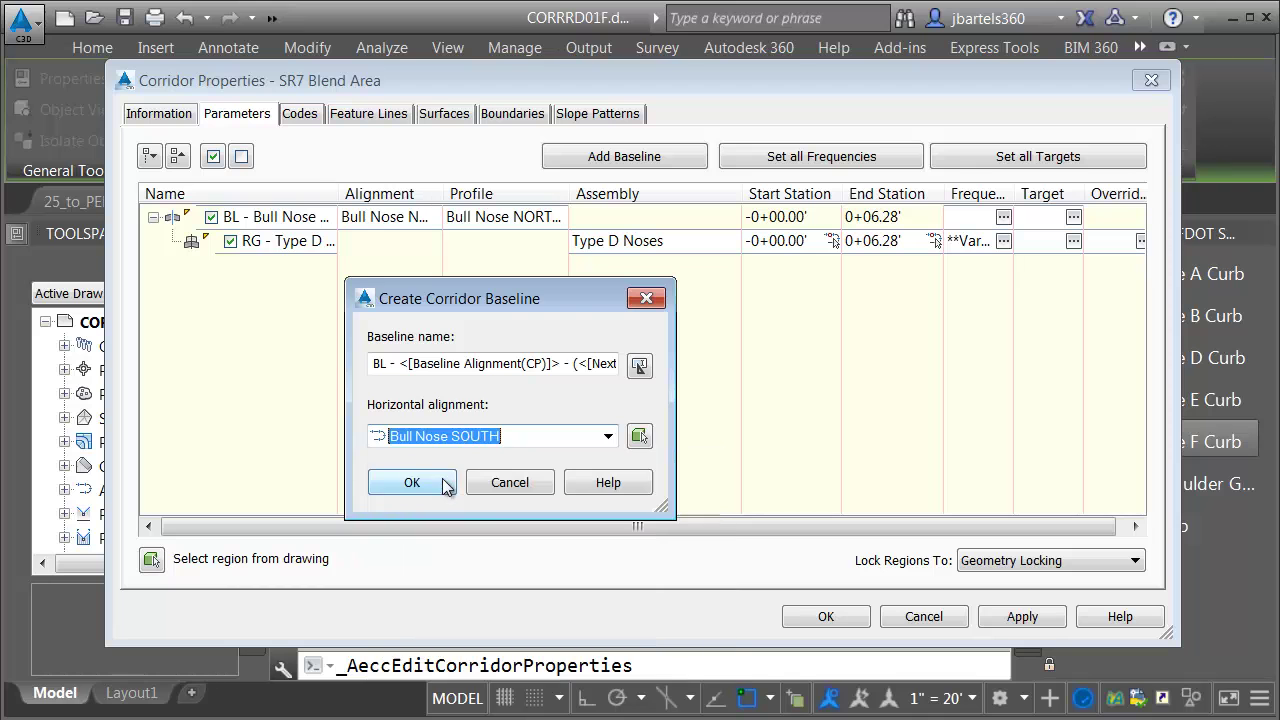
{"action": "left_click", "coordinate": [415, 480]}
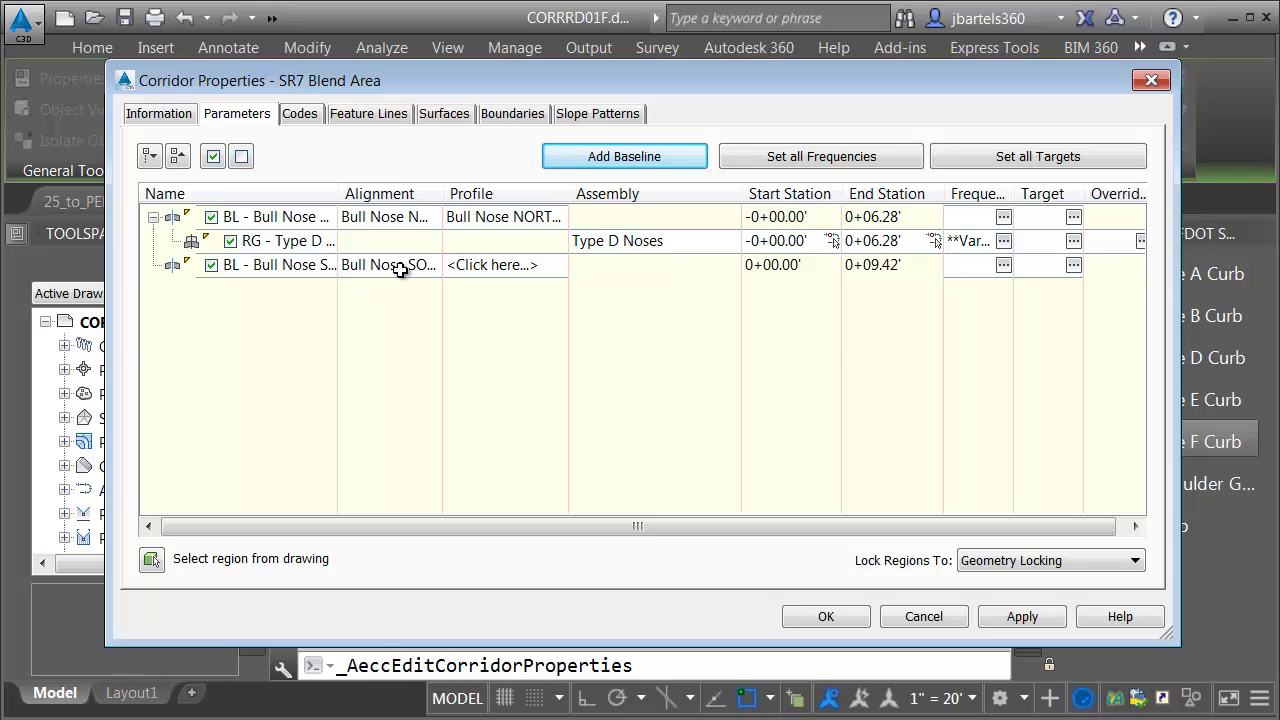
{"action": "left_click", "coordinate": [483, 266]}
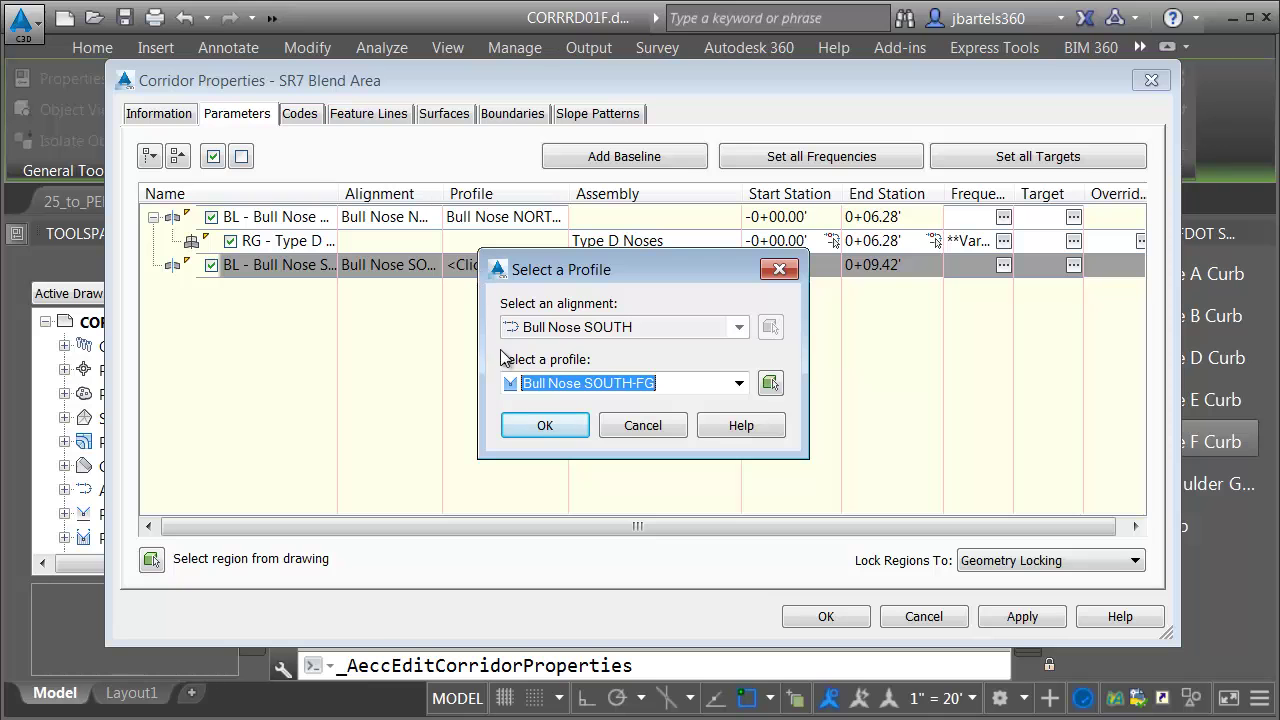
{"action": "left_click", "coordinate": [543, 424]}
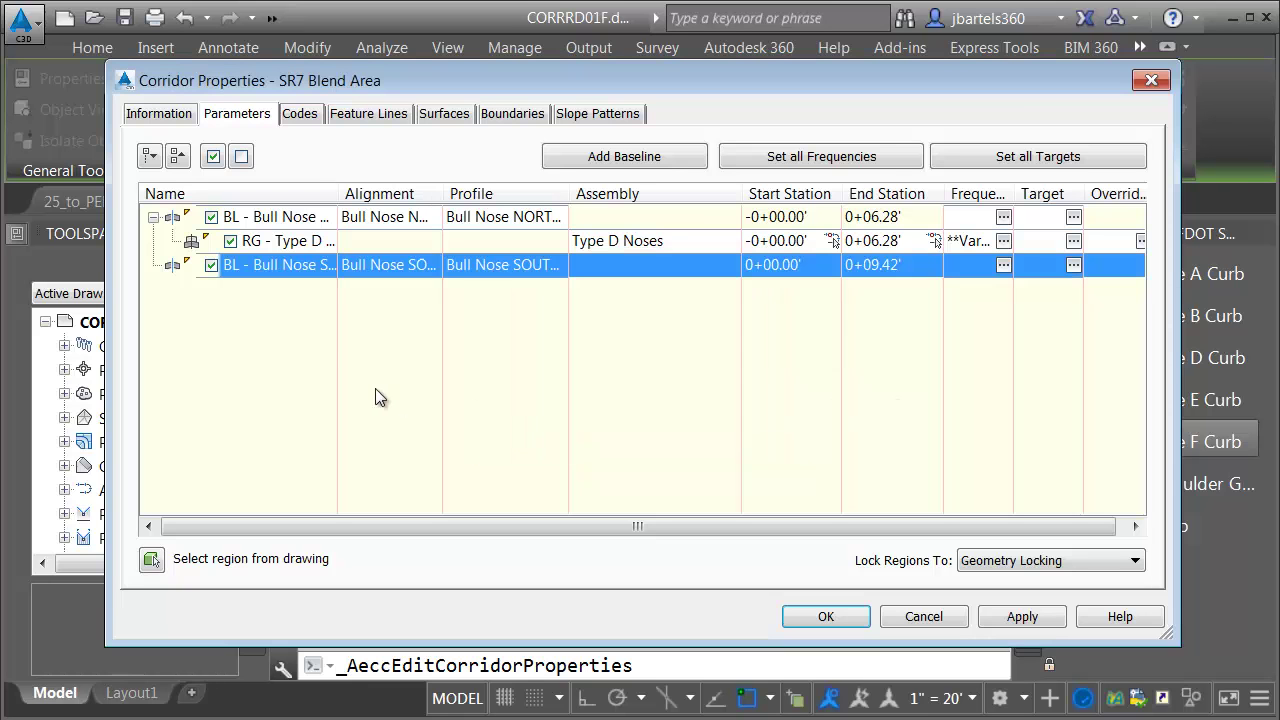
Add a Type F Noses region to the Bull Nose SOUTH baseline
{"action": "right_click", "coordinate": [262, 265]}
{"action": "left_click", "coordinate": [295, 279]}
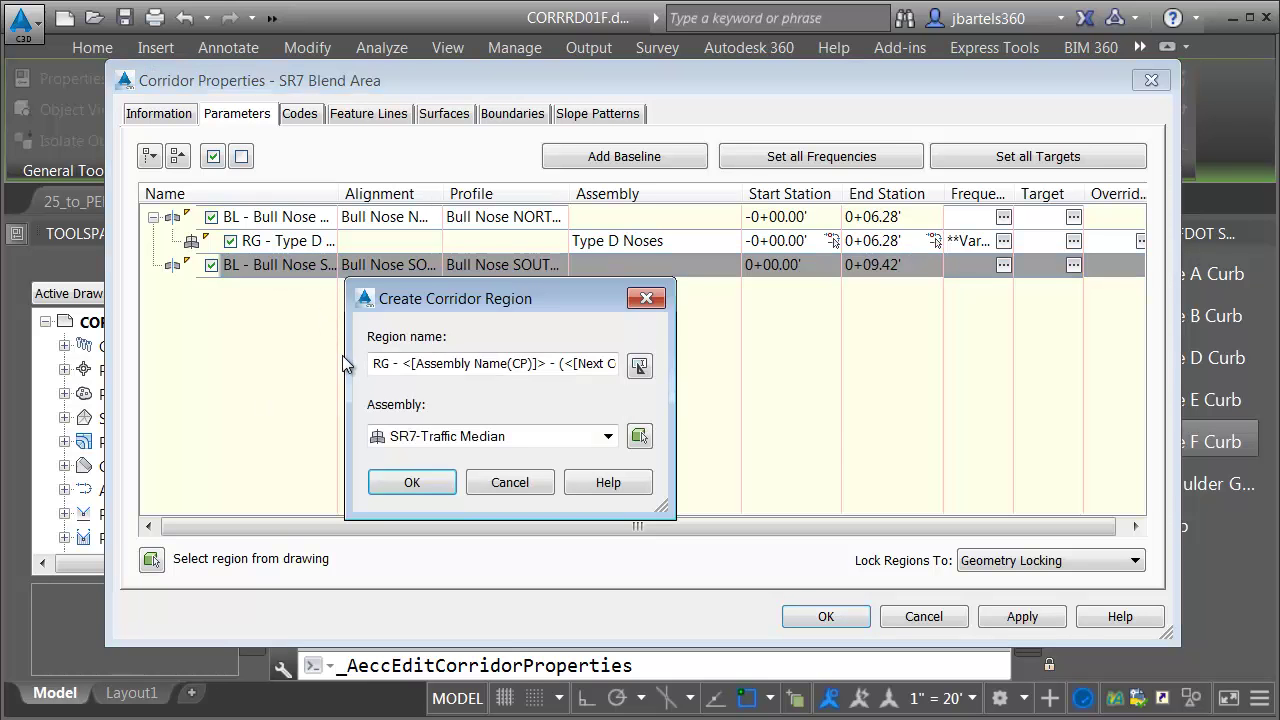
{"action": "left_click", "coordinate": [405, 436]}
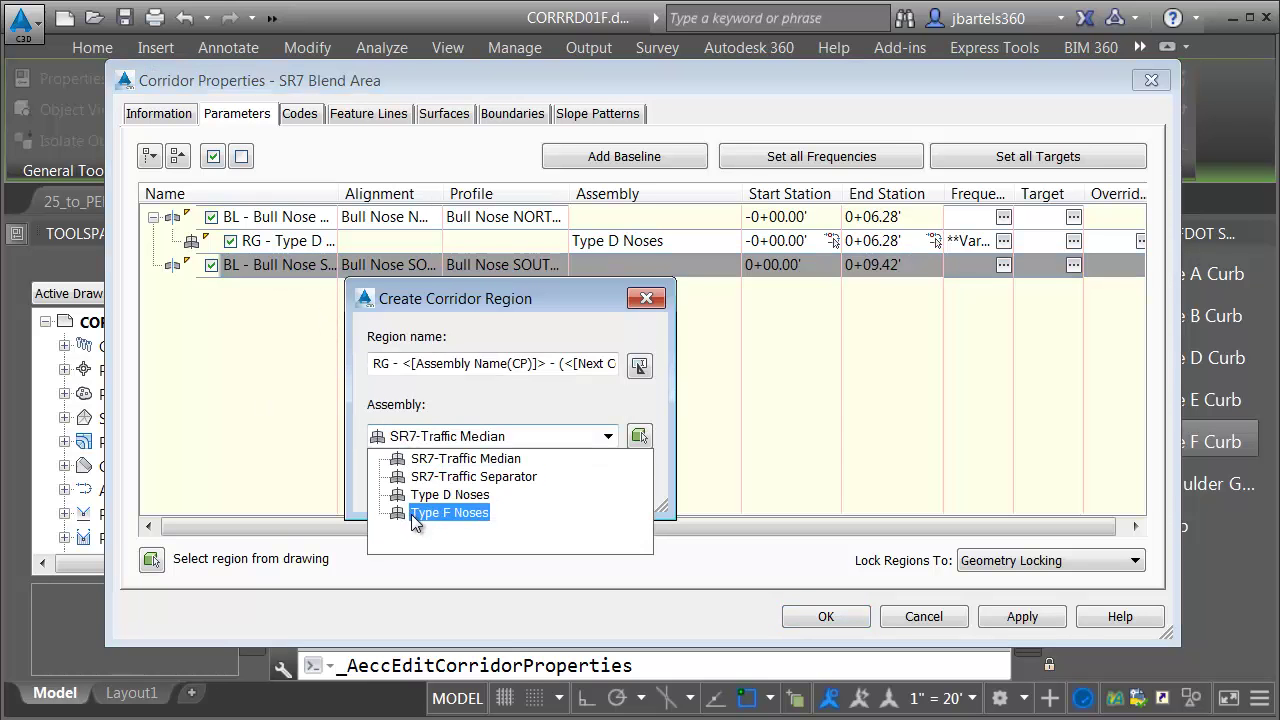
{"action": "left_click", "coordinate": [411, 513]}
{"action": "left_click", "coordinate": [423, 482]}
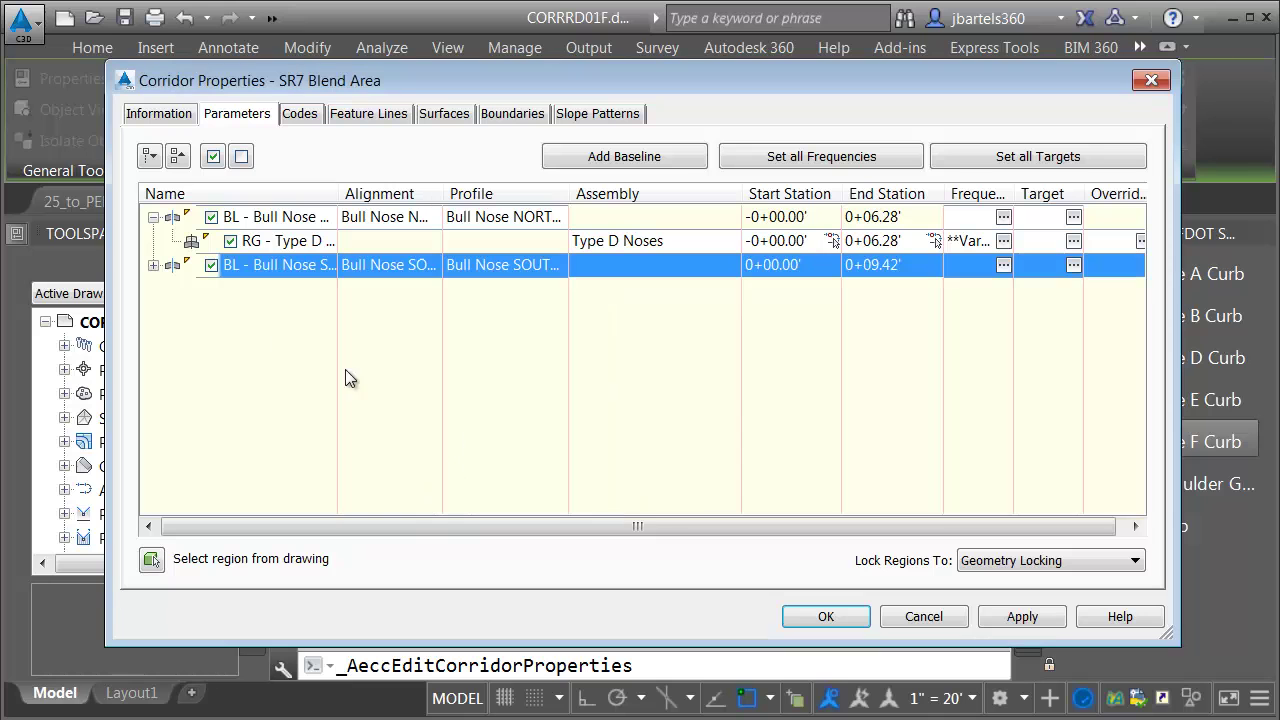
{"action": "left_click", "coordinate": [153, 265]}
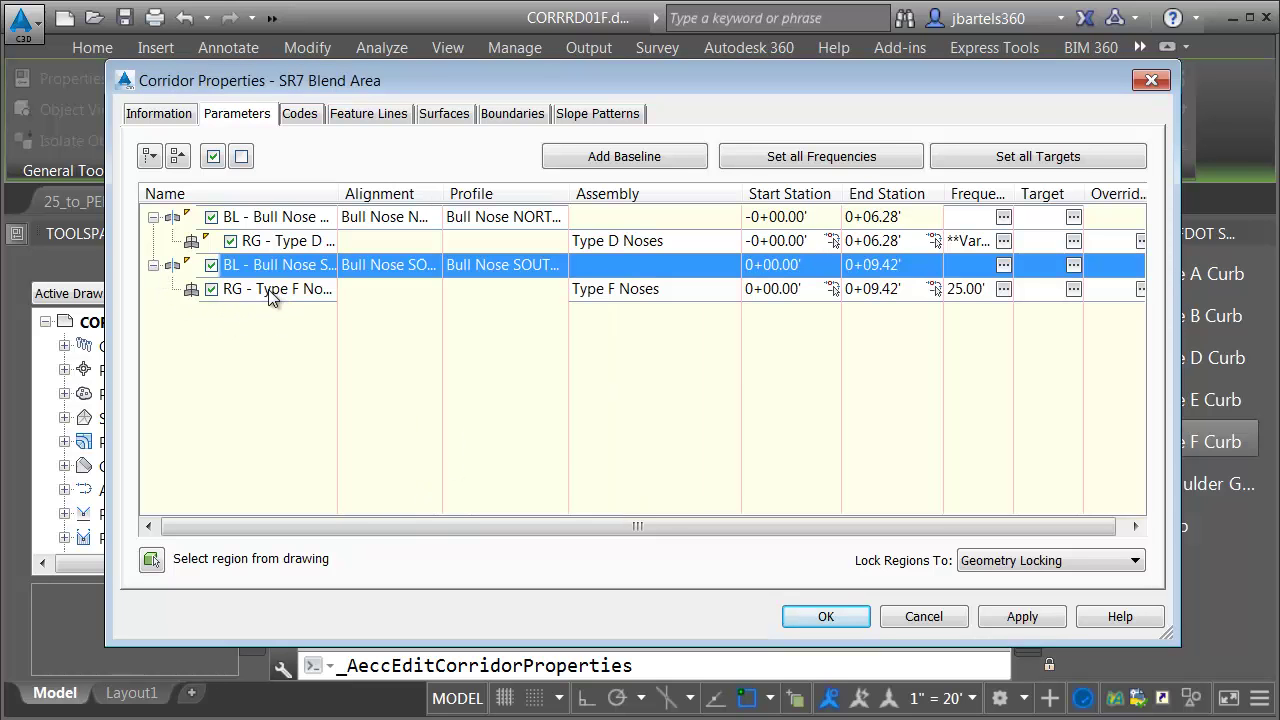
{"action": "left_click", "coordinate": [241, 289]}
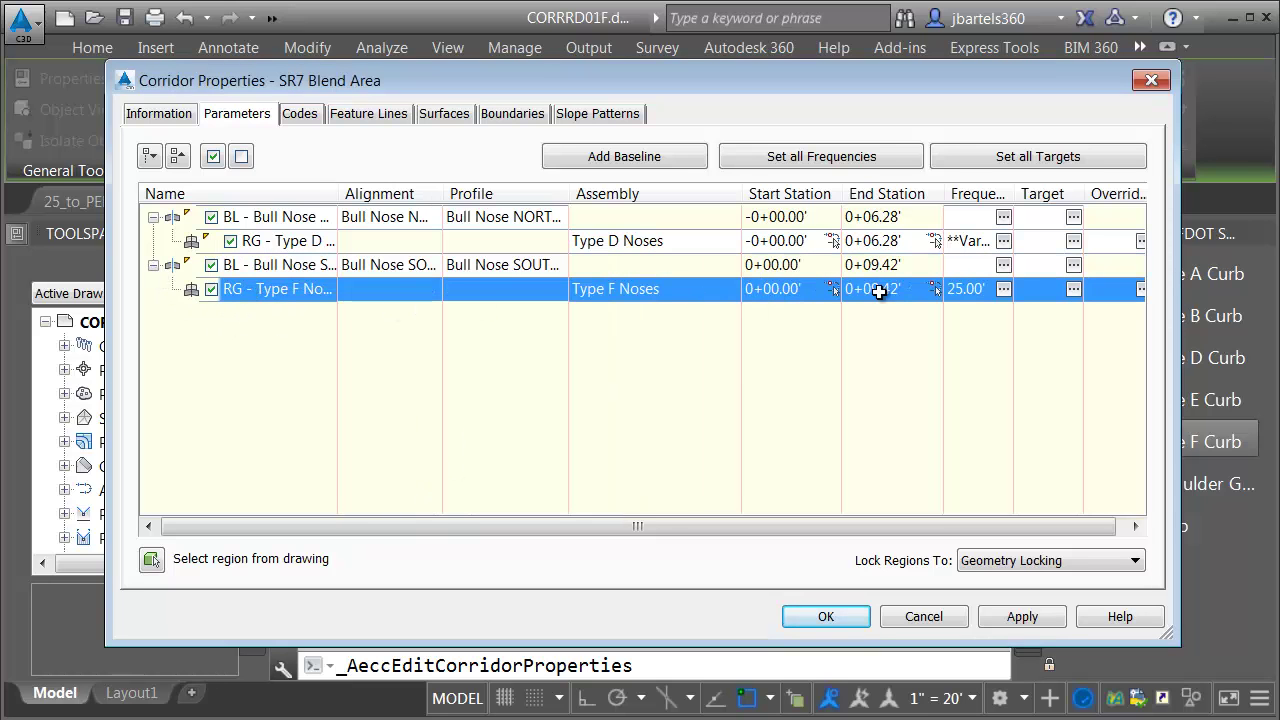
Set the Type F Noses region curve increment to 1 and rebuild the SR7 Blend Area corridor
{"action": "left_click", "coordinate": [1003, 289]}
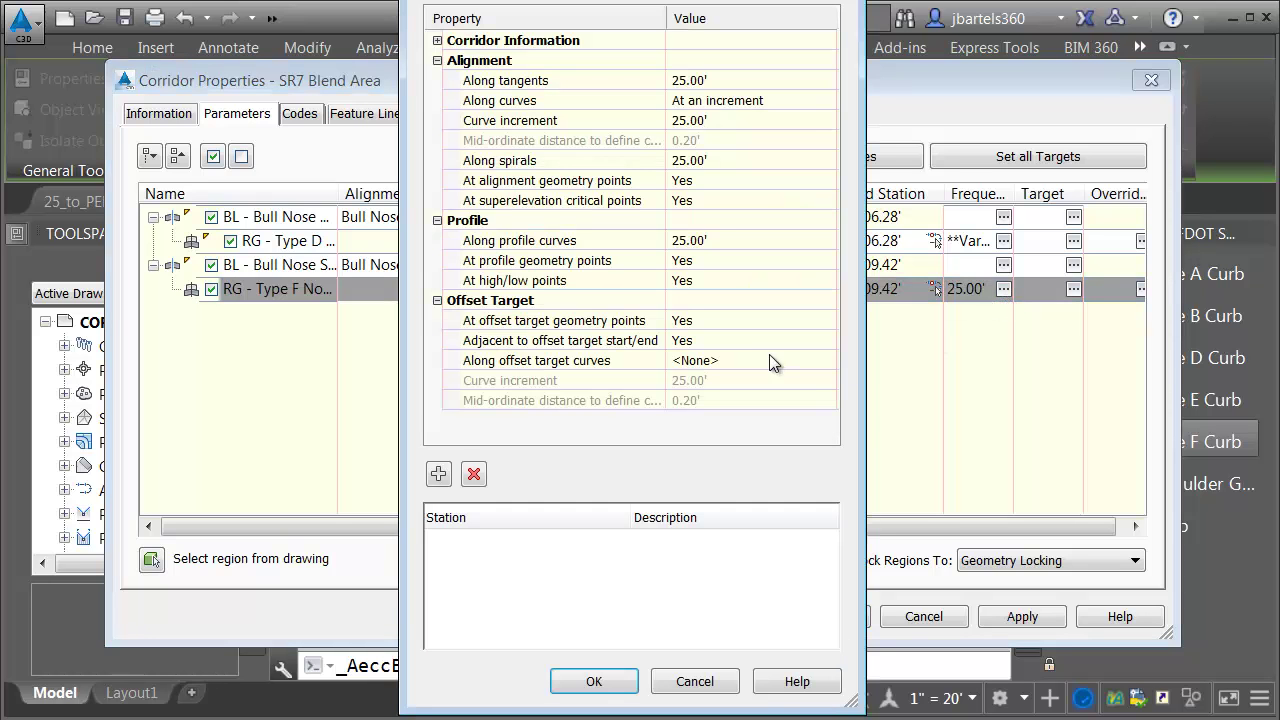
{"action": "left_click", "coordinate": [686, 122]}
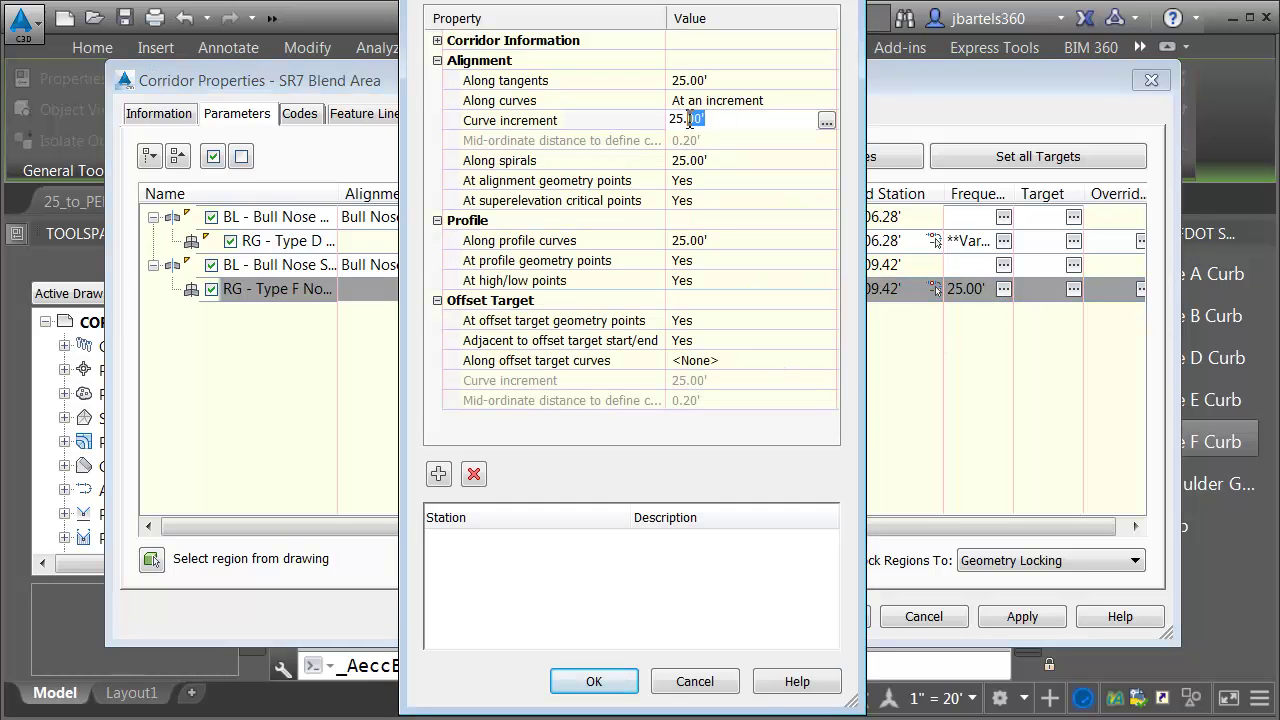
{"action": "type", "text": "1"}
{"action": "key", "text": "Return"}
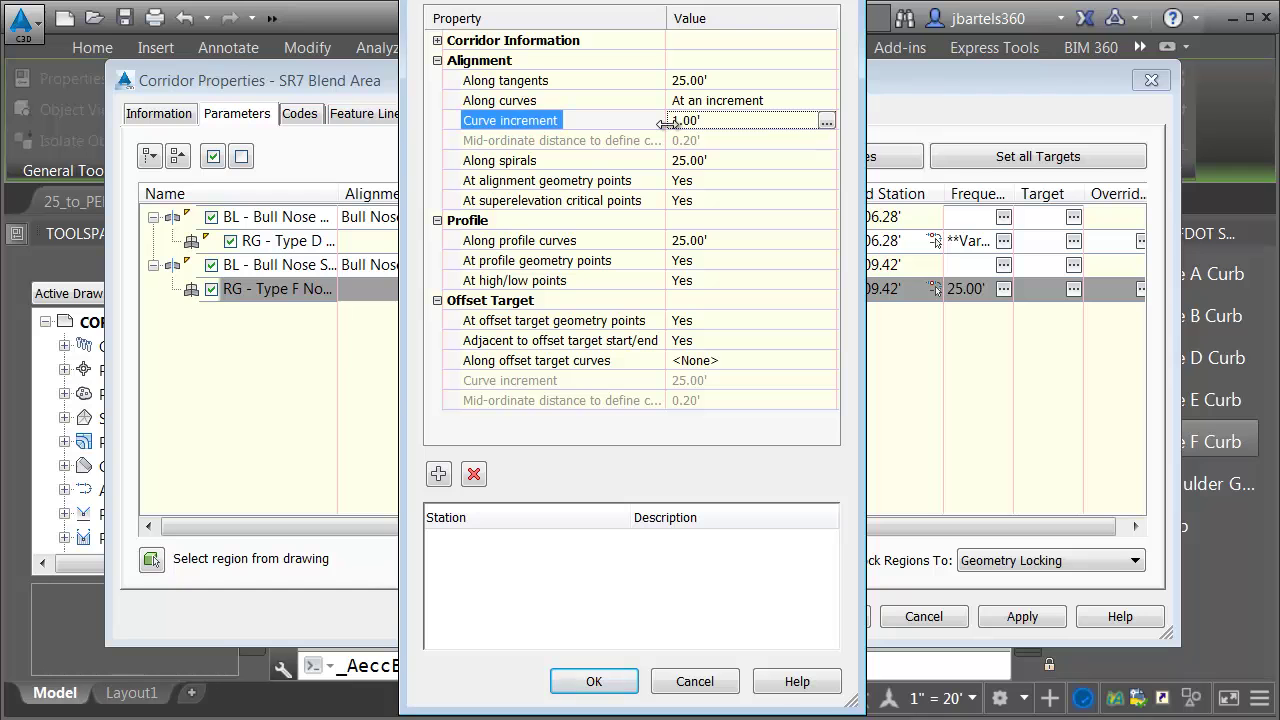
{"action": "left_click", "coordinate": [594, 681]}
{"action": "left_click", "coordinate": [798, 617]}
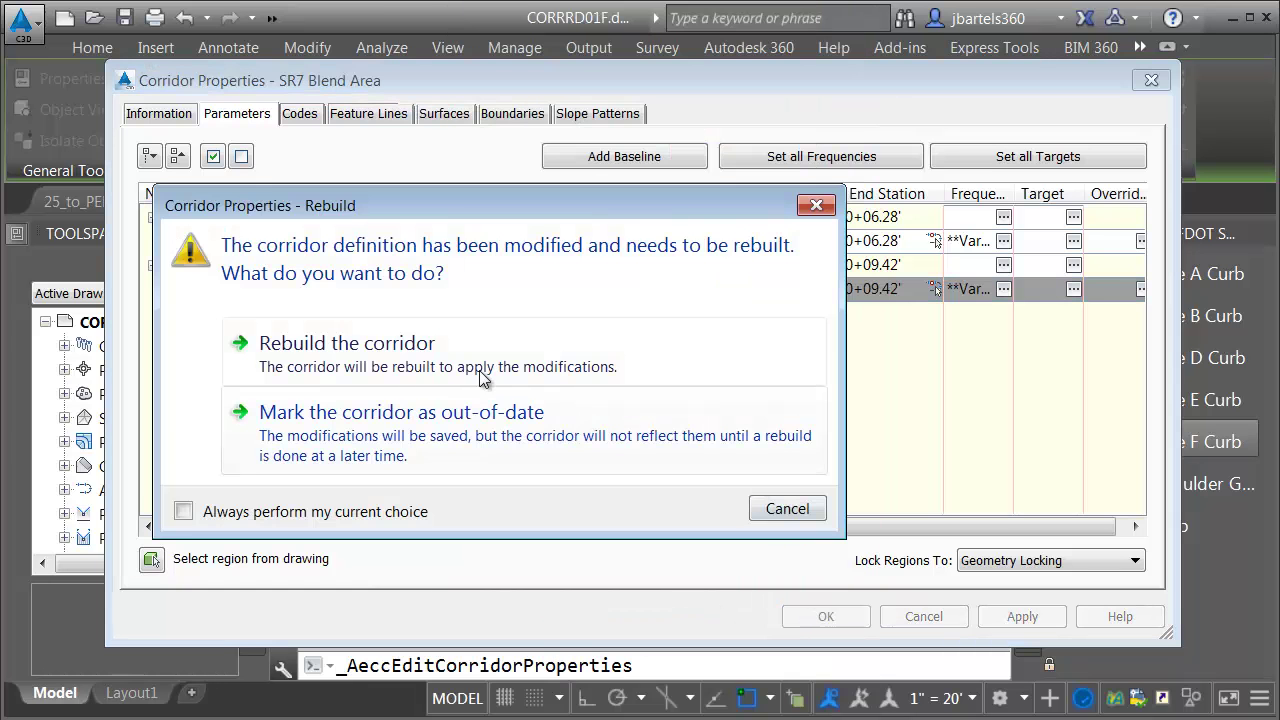
{"action": "left_click", "coordinate": [412, 350]}
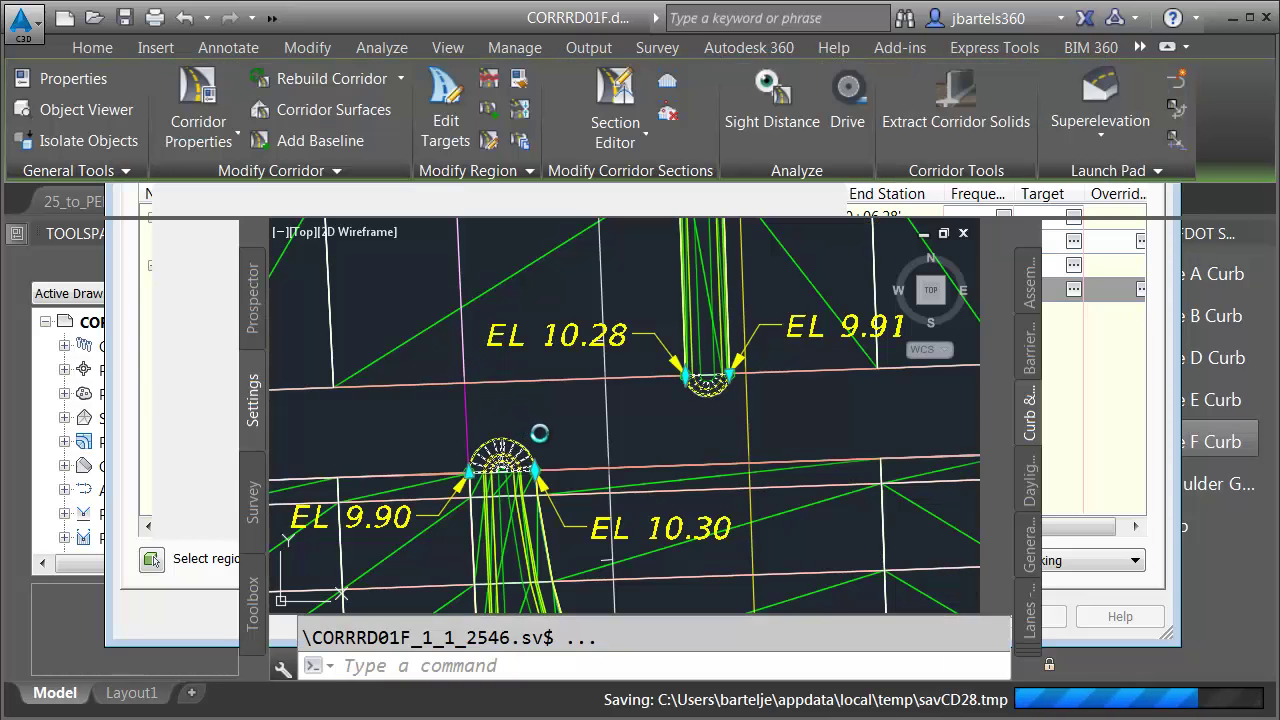
{"action": "scroll", "coordinate": [580, 455], "scroll_direction": "up", "scroll_amount": 2}
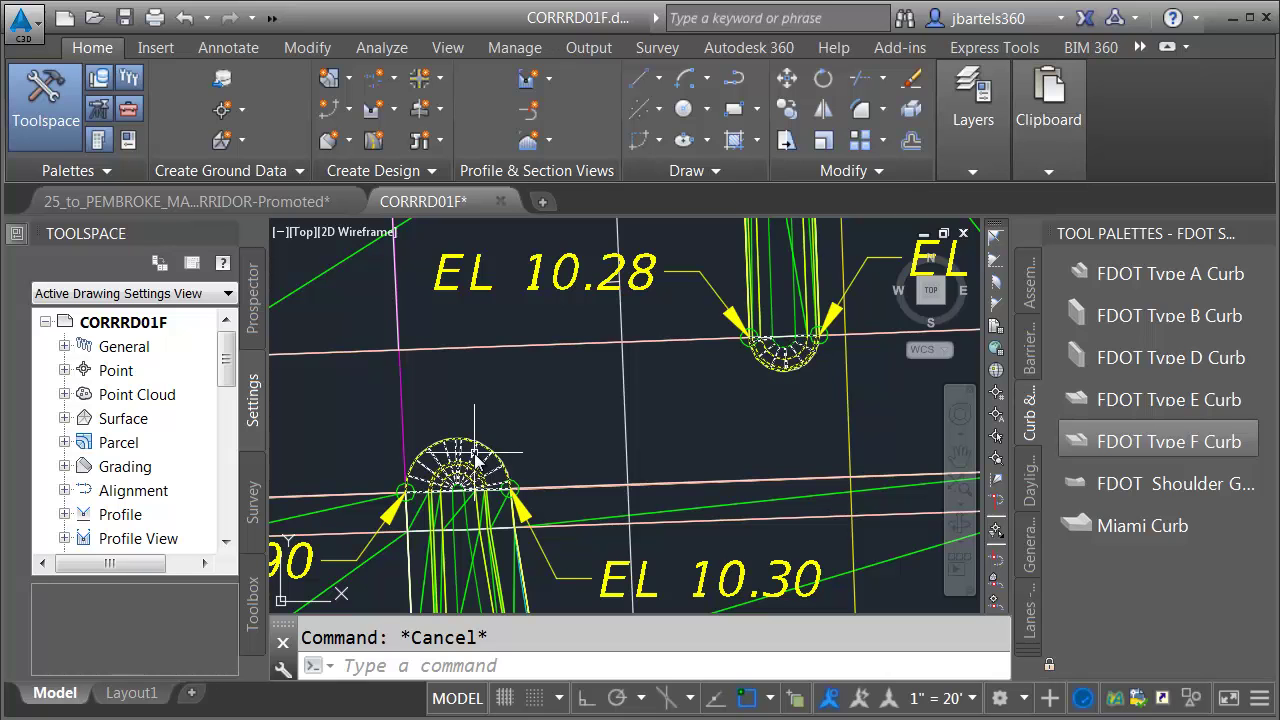
Isolate the SR7 Blend Area corridor and close the Tool Palettes
{"action": "left_click", "coordinate": [511, 443]}
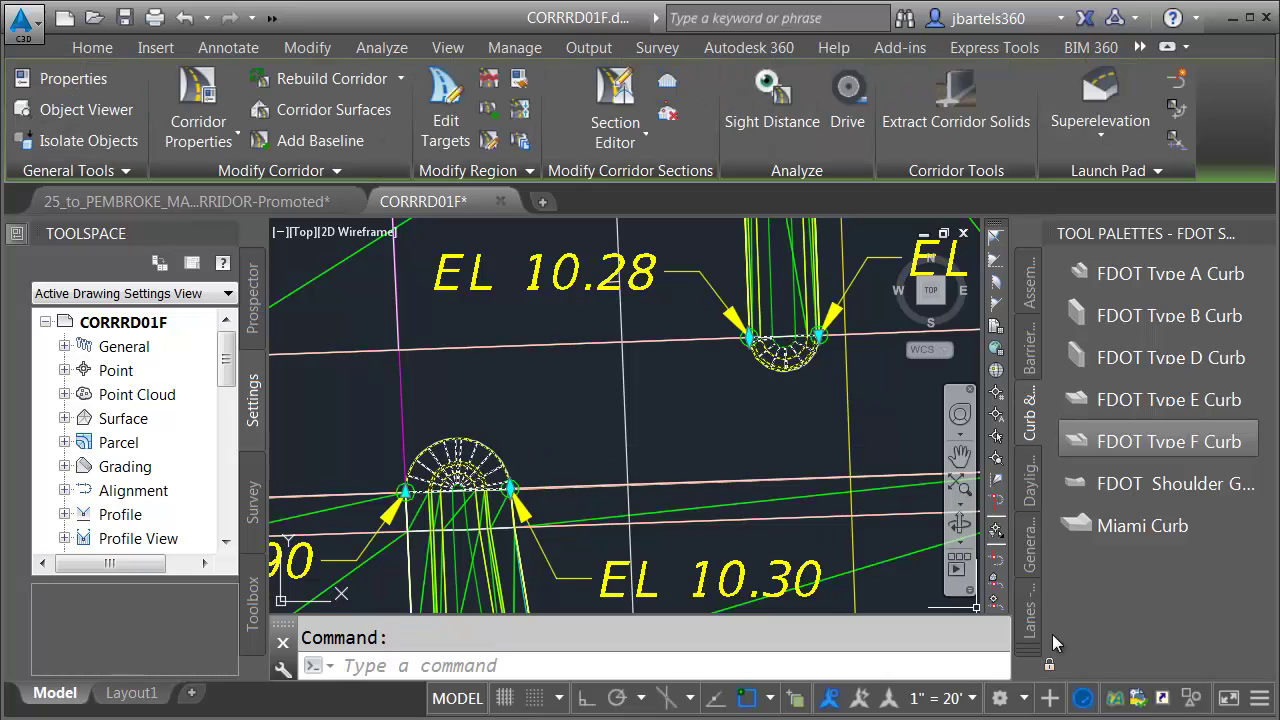
{"action": "left_click", "coordinate": [1187, 703]}
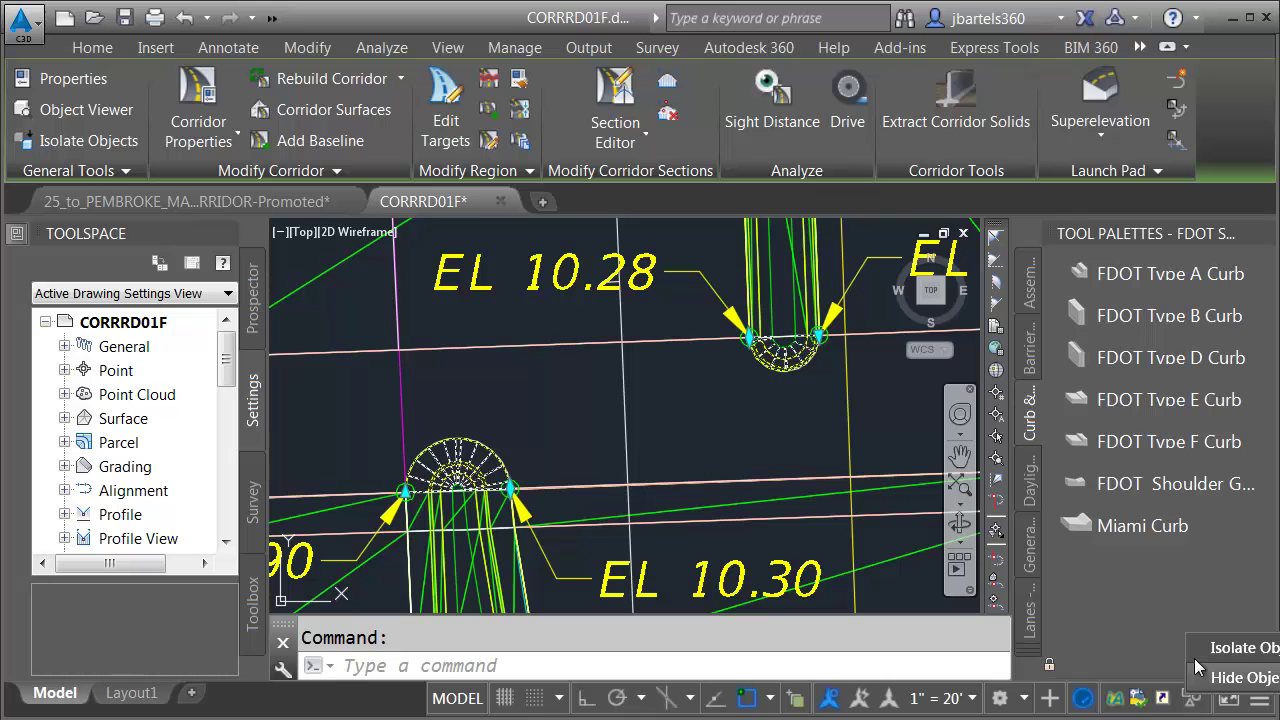
{"action": "left_click", "coordinate": [1196, 652]}
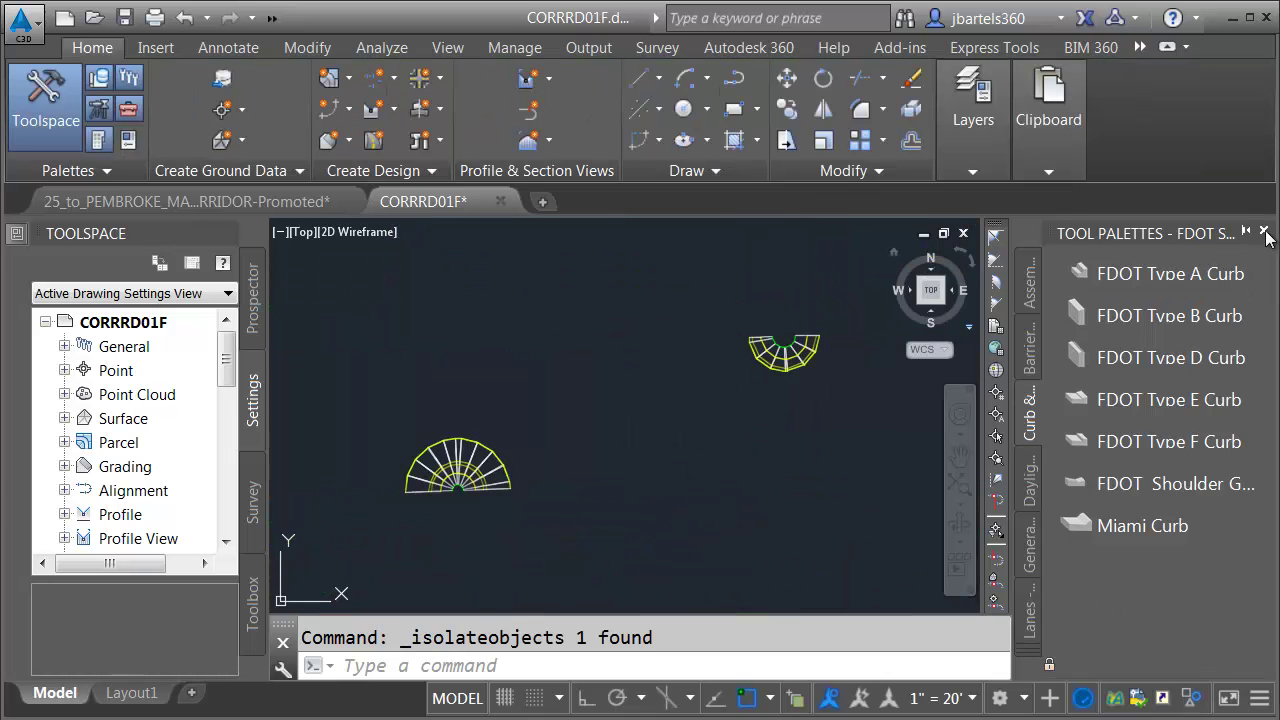
{"action": "left_click", "coordinate": [1264, 232]}
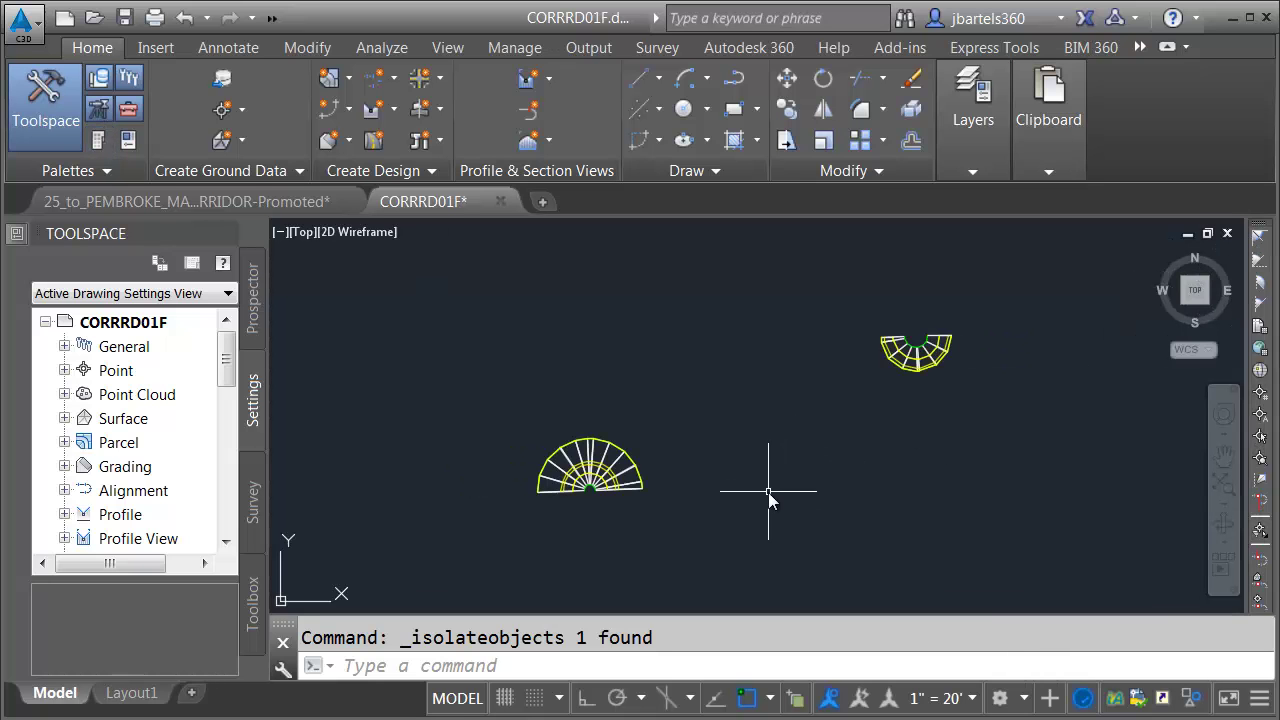
Orbit and zoom into a 3D view of the bull nose curves
{"action": "middle_click_drag", "start_coordinate": [792, 517], "coordinate": [737, 434], "text": "shift"}
{"action": "scroll", "coordinate": [700, 405], "scroll_direction": "up", "scroll_amount": 2}
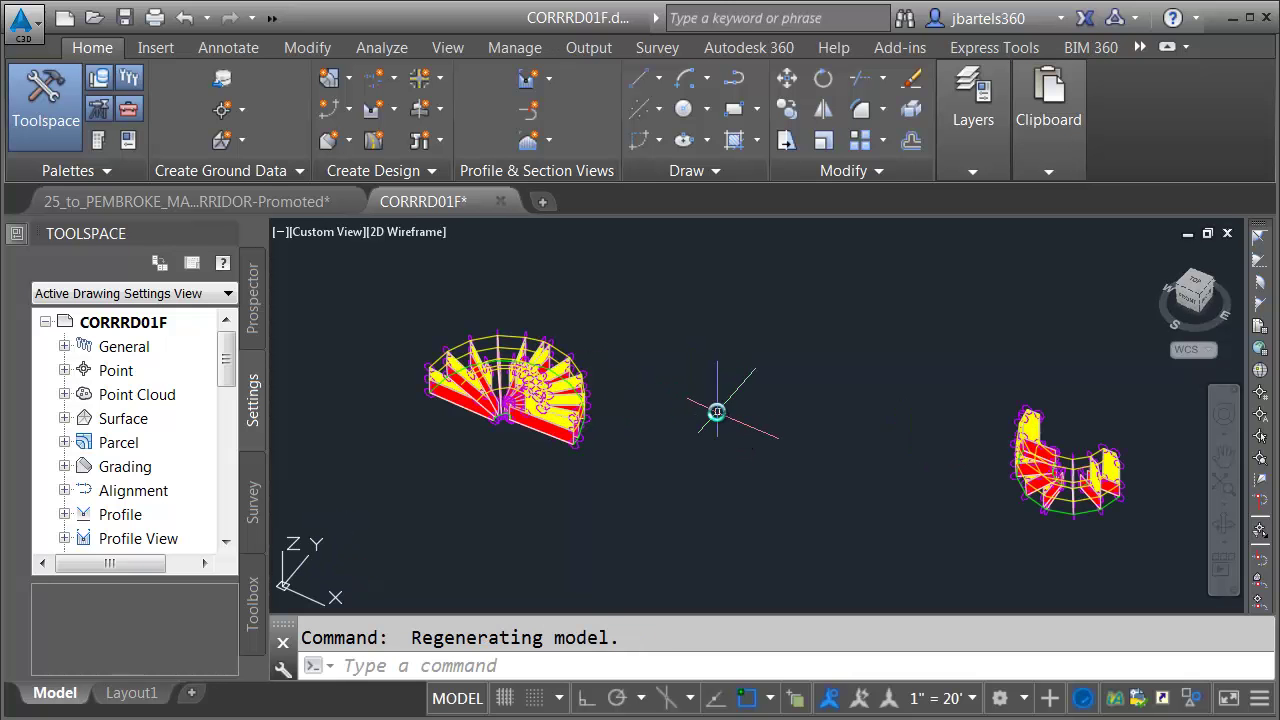
{"action": "middle_click_drag", "start_coordinate": [683, 399], "coordinate": [674, 397], "text": "shift"}
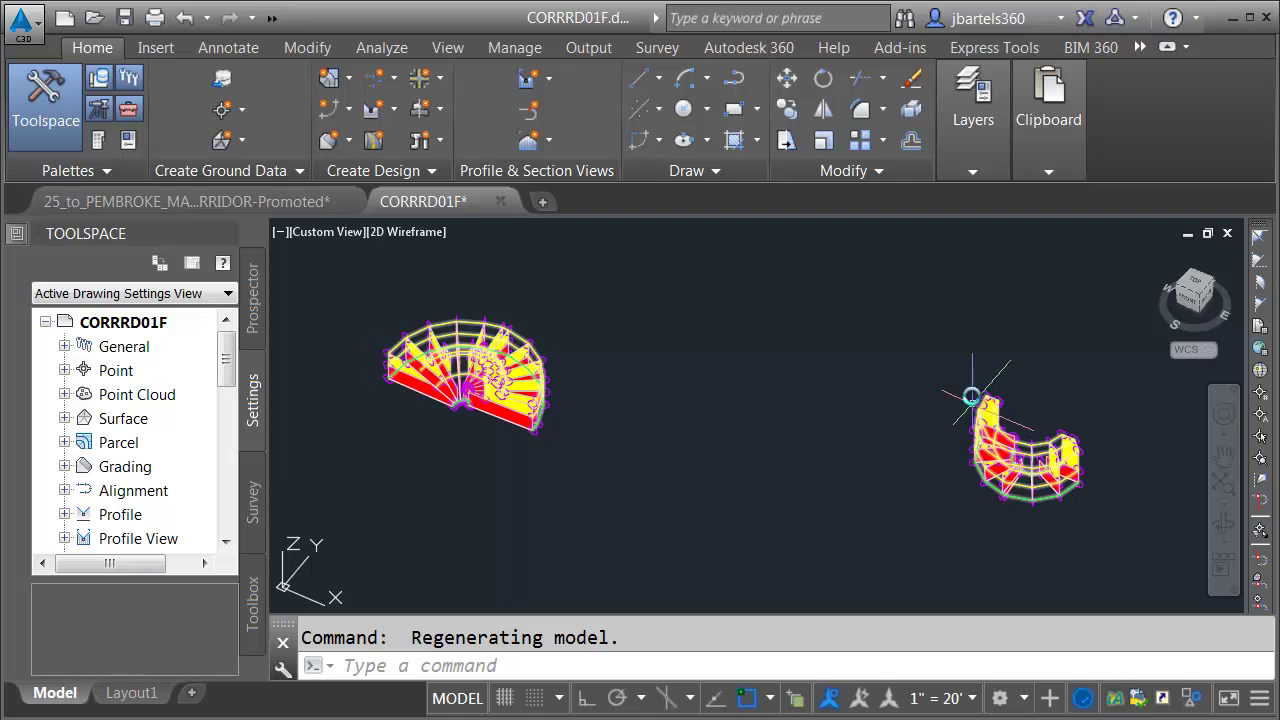
{"action": "scroll", "coordinate": [443, 318], "scroll_direction": "up", "scroll_amount": 2}
{"action": "middle_click_drag", "start_coordinate": [433, 364], "coordinate": [498, 285], "text": "shift"}
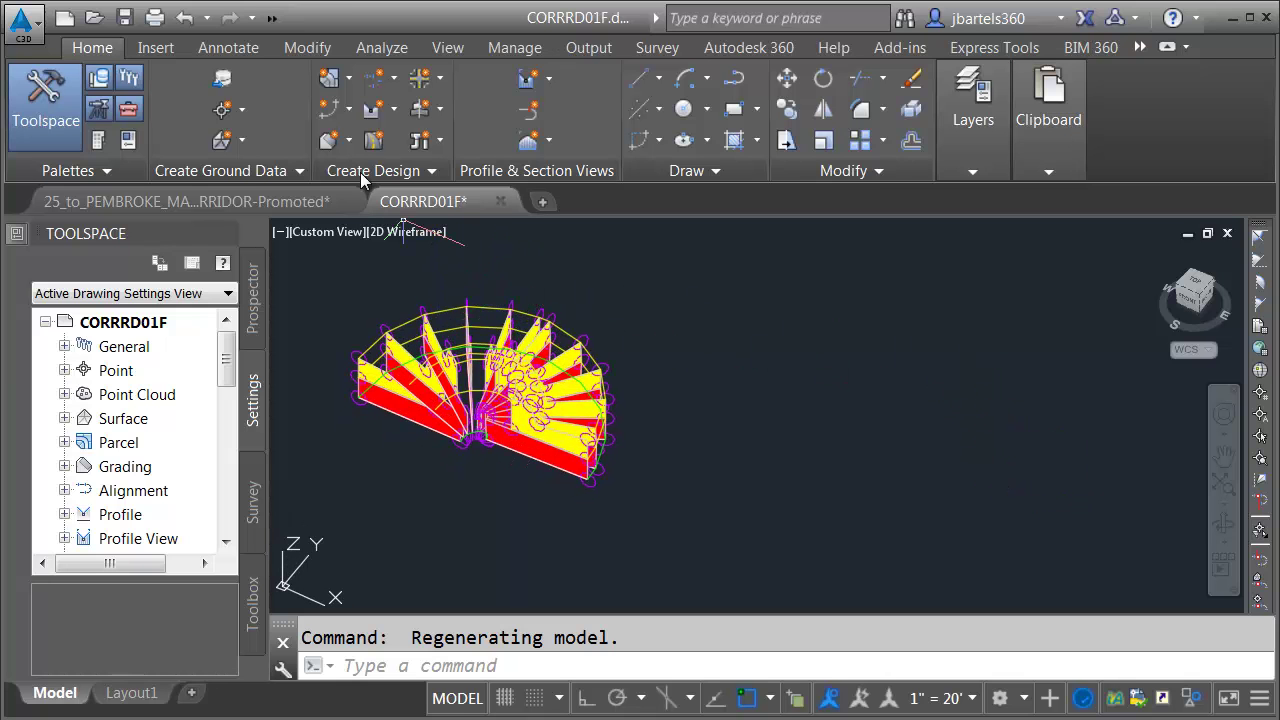
Extract the south bull nose edge as an unsmoothed feature line named Bull Nose South
{"action": "left_click", "coordinate": [347, 110]}
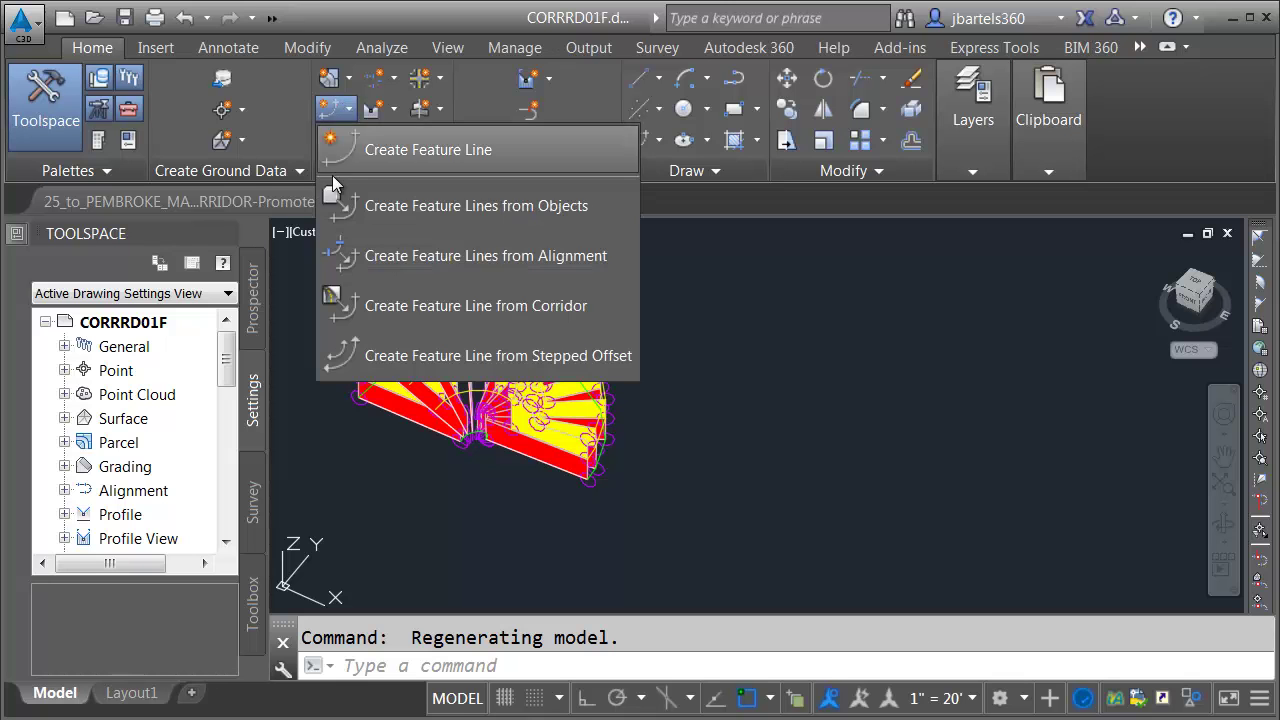
{"action": "left_click", "coordinate": [362, 307]}
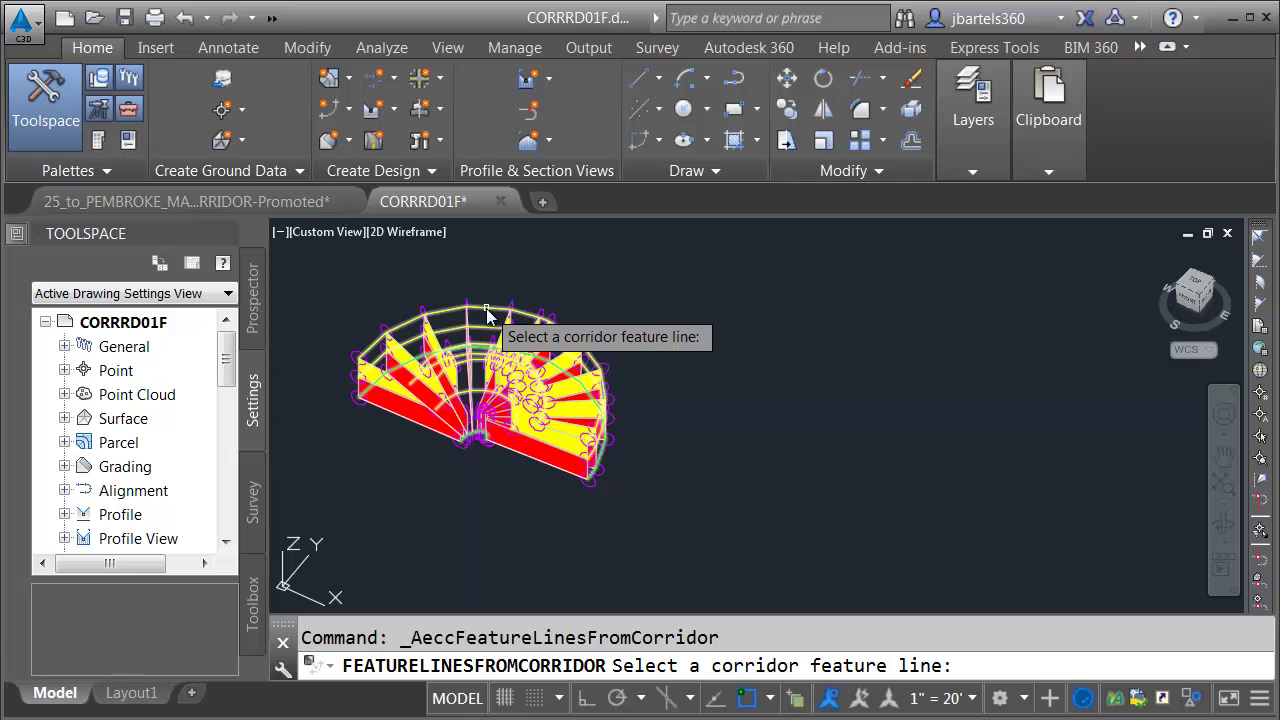
{"action": "left_click", "coordinate": [487, 316]}
{"action": "left_click", "coordinate": [460, 153]}
{"action": "left_click_drag", "start_coordinate": [620, 185], "coordinate": [440, 190]}
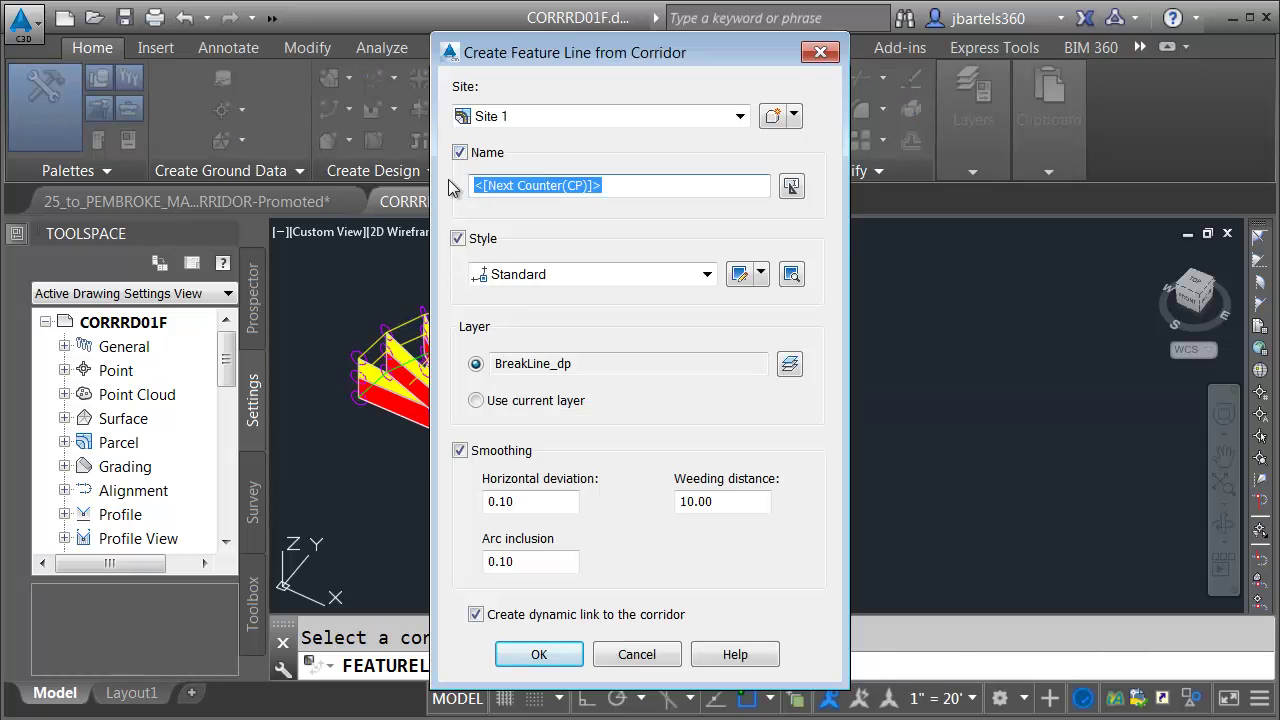
{"action": "type", "text": "Bull Nose South"}
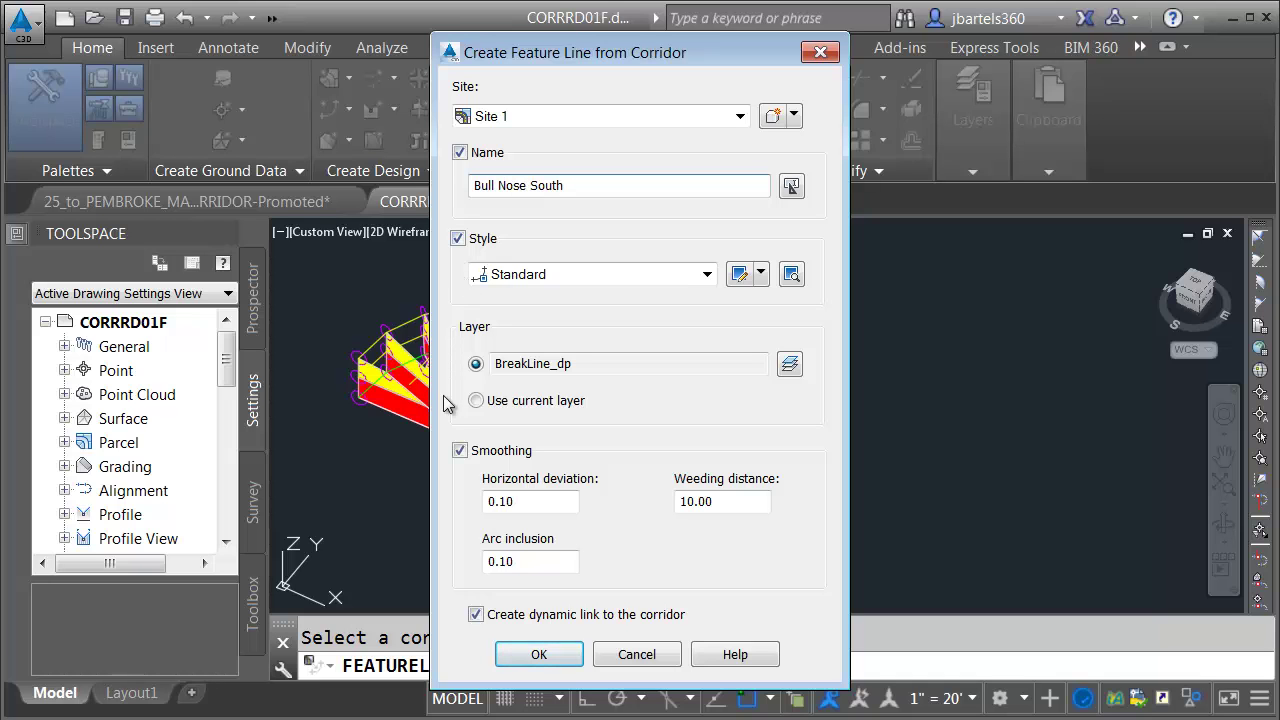
{"action": "left_click", "coordinate": [460, 451]}
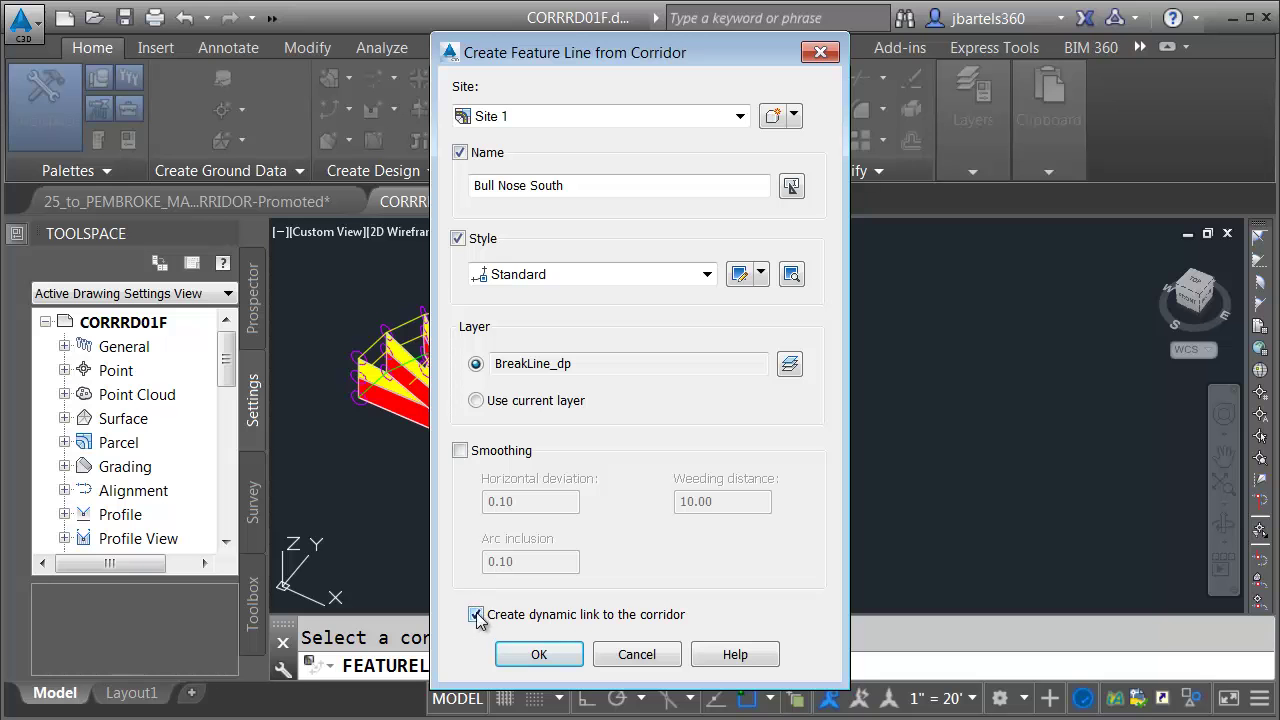
{"action": "left_click", "coordinate": [540, 654]}
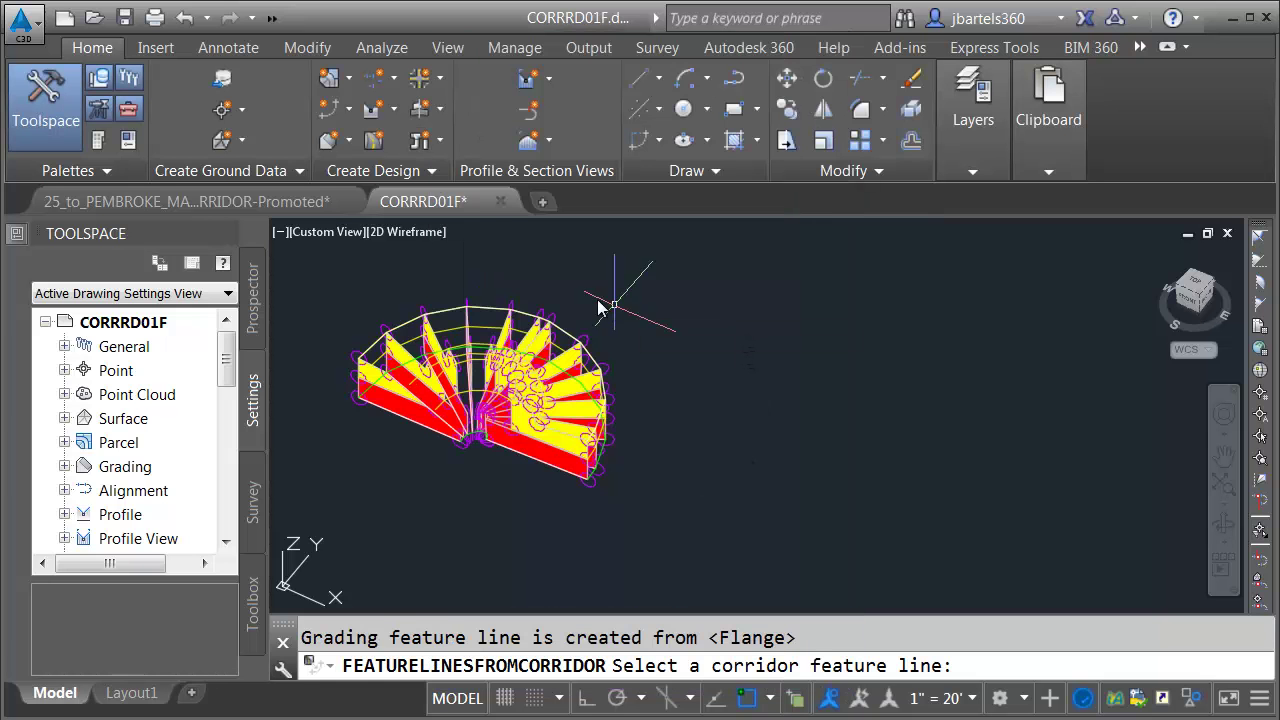
{"action": "key", "text": "Escape"}
Check the new feature line, then orbit the view over to the north bull nose
{"action": "left_click", "coordinate": [488, 314]}
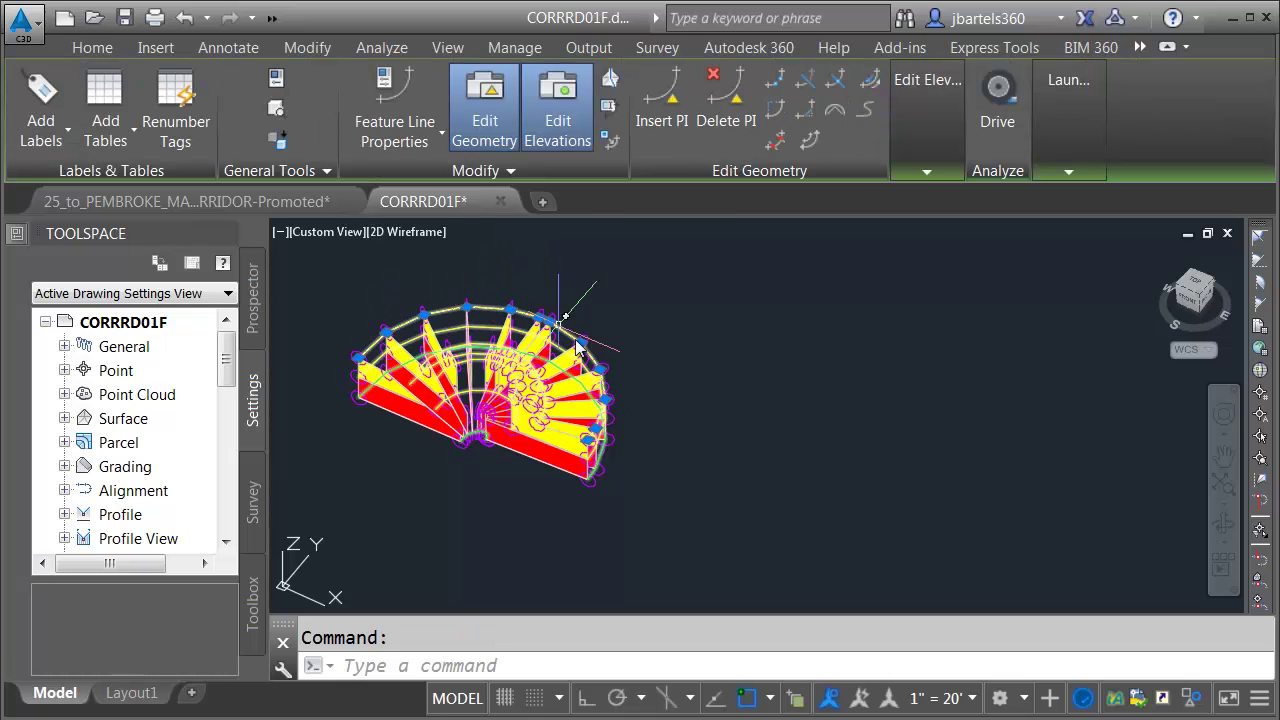
{"action": "key", "text": "Escape"}
{"action": "middle_click_drag", "start_coordinate": [948, 447], "coordinate": [474, 346], "text": "shift"}
{"action": "scroll", "coordinate": [757, 423], "scroll_direction": "up", "scroll_amount": 3}
{"action": "middle_click_drag", "start_coordinate": [759, 425], "coordinate": [700, 414]}
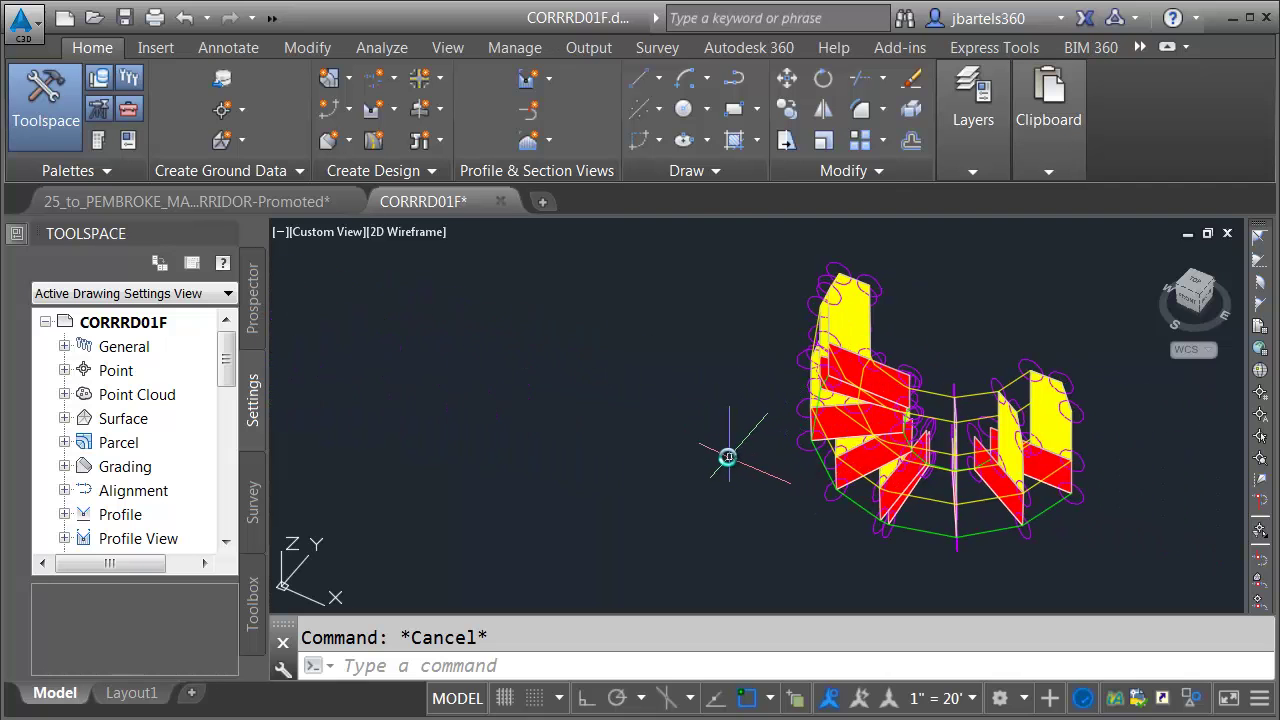
{"action": "mouse_move", "coordinate": [714, 451]}
{"action": "middle_mouse_down", "text": "shift"}
{"action": "mouse_move", "coordinate": [740, 469]}
{"action": "mouse_move", "coordinate": [731, 441]}
{"action": "mouse_move", "coordinate": [714, 437]}
{"action": "mouse_move", "coordinate": [728, 444]}
{"action": "middle_mouse_up", "text": "shift"}
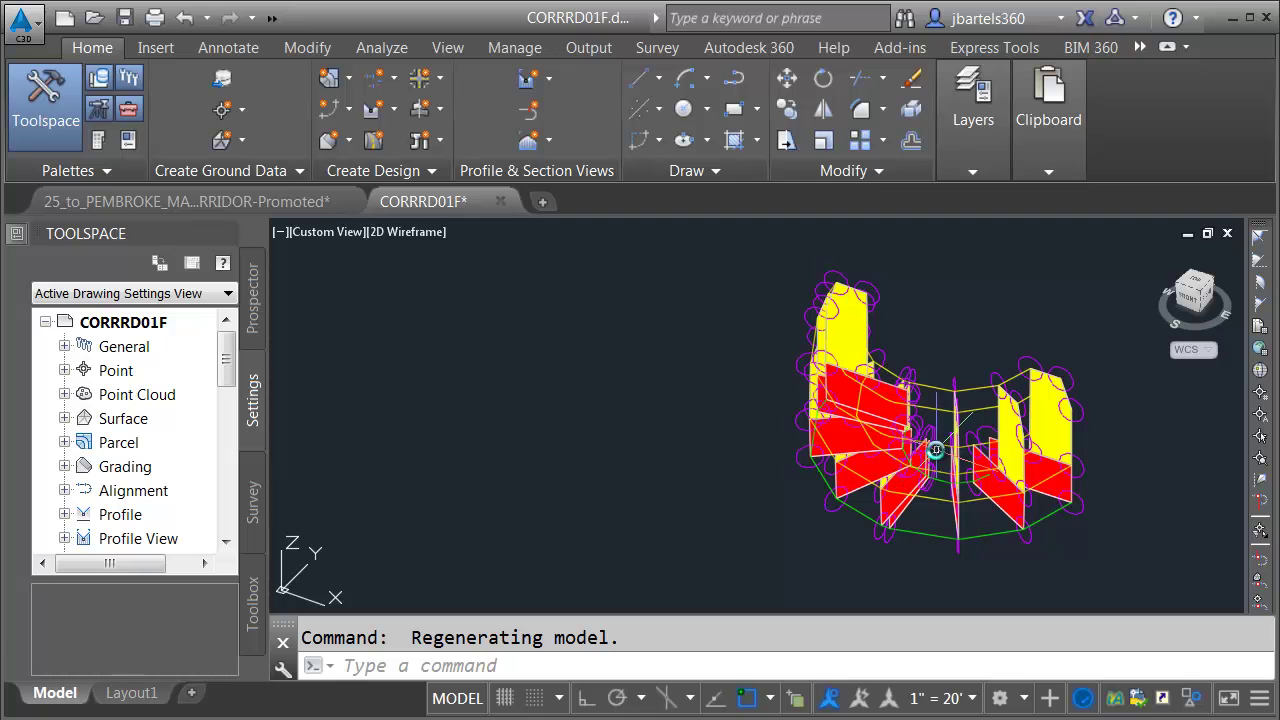
{"action": "mouse_move", "coordinate": [941, 446]}
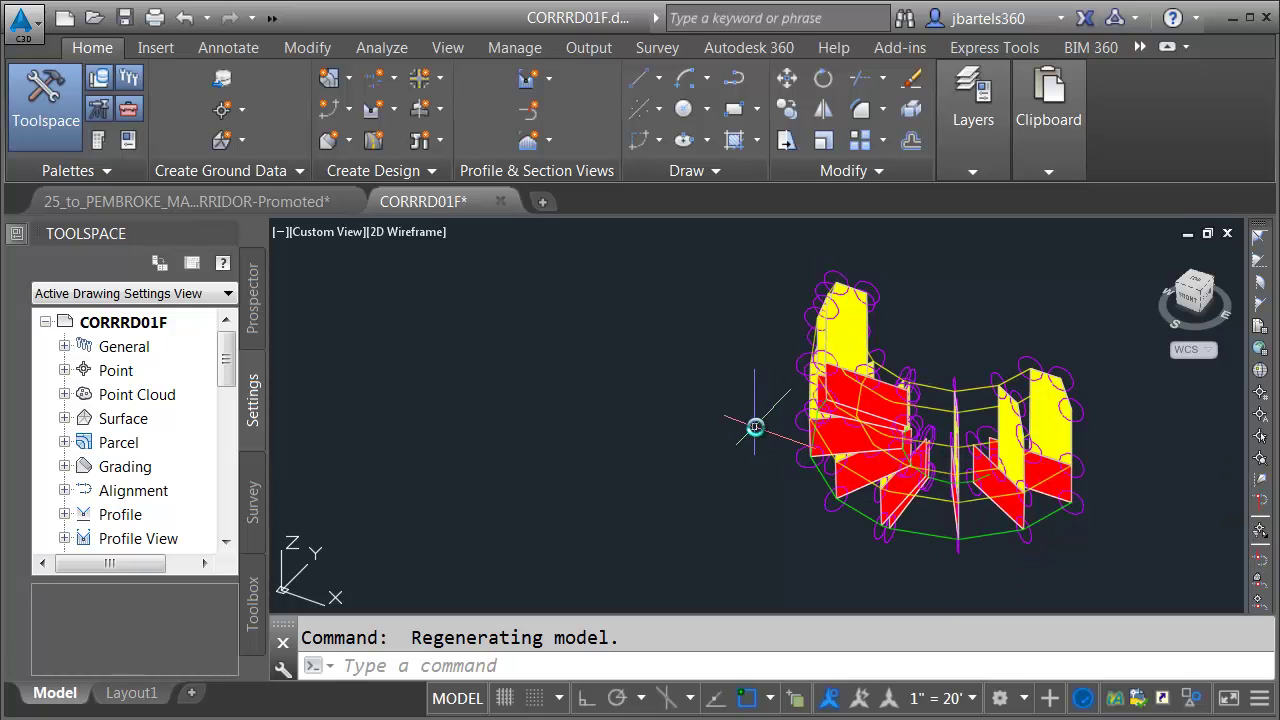
{"action": "left_click", "coordinate": [345, 109]}
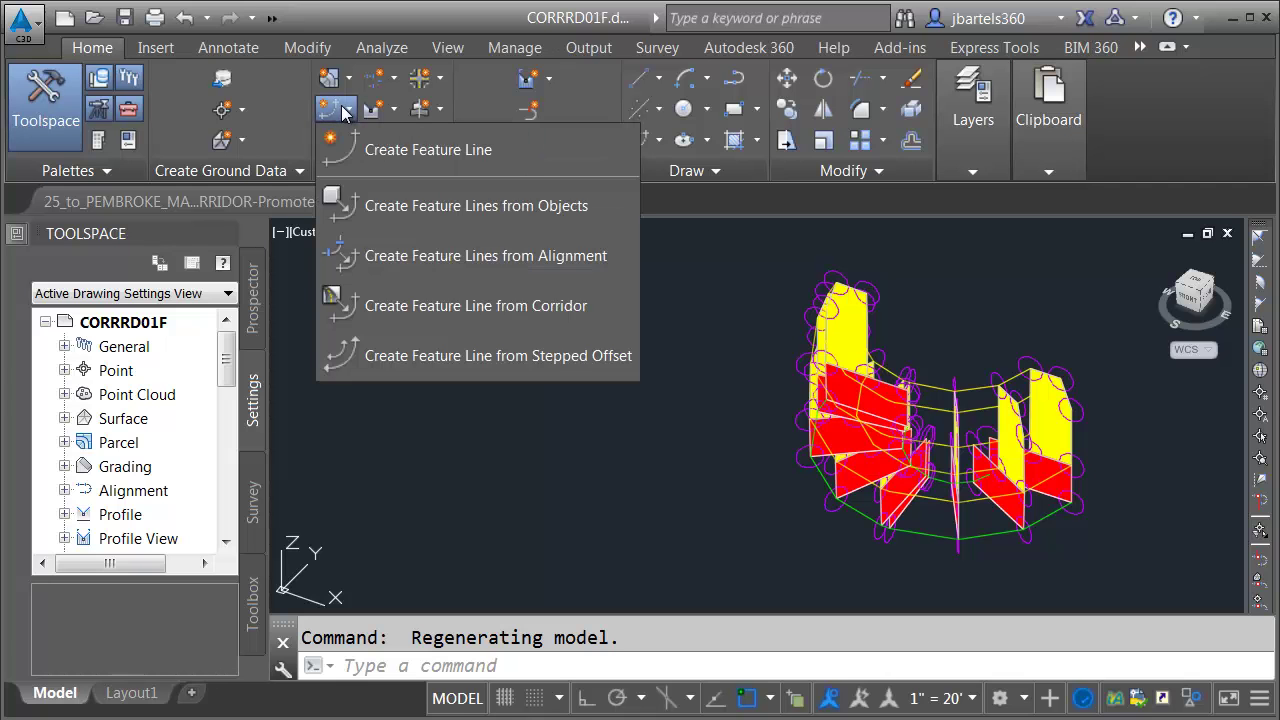
Extract the north nose's Flowline_Gutter as an unsmoothed feature line named Bull Nose NORTH
{"action": "left_click", "coordinate": [372, 311]}
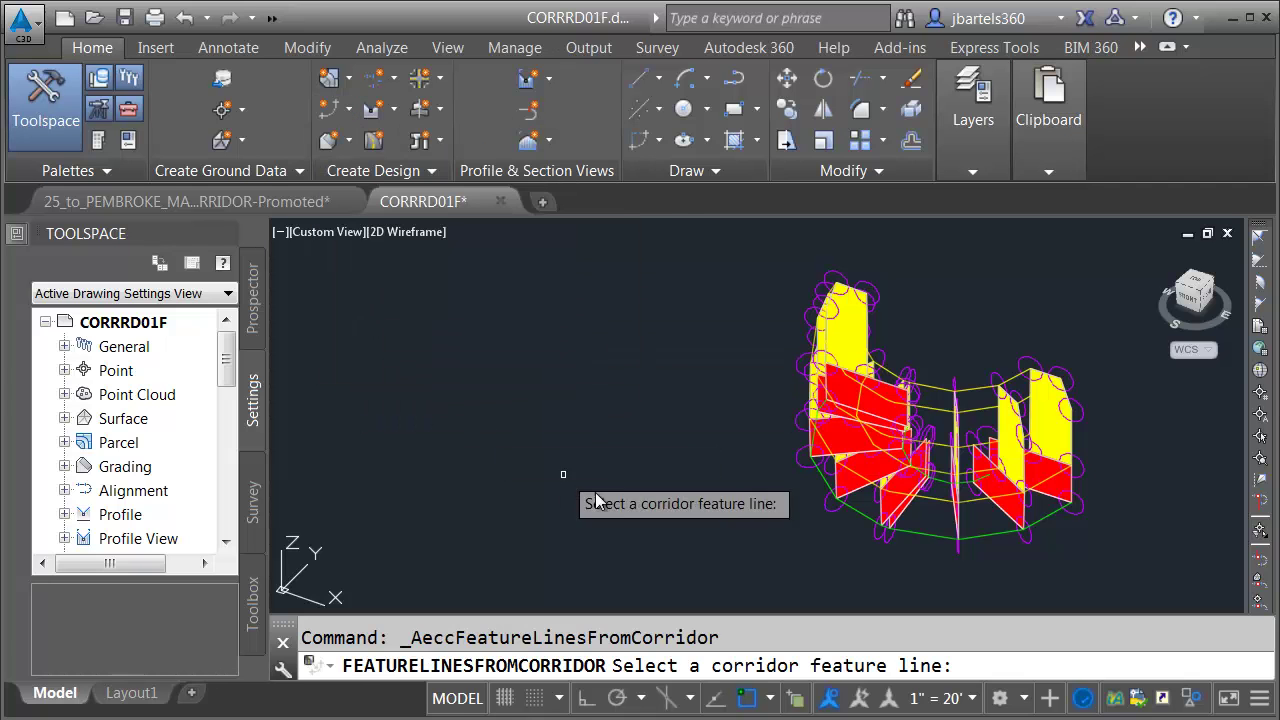
{"action": "left_click", "coordinate": [940, 452]}
{"action": "left_click", "coordinate": [459, 152]}
{"action": "left_click_drag", "start_coordinate": [607, 190], "coordinate": [481, 195]}
{"action": "type", "text": "Bull Nose NORTH"}
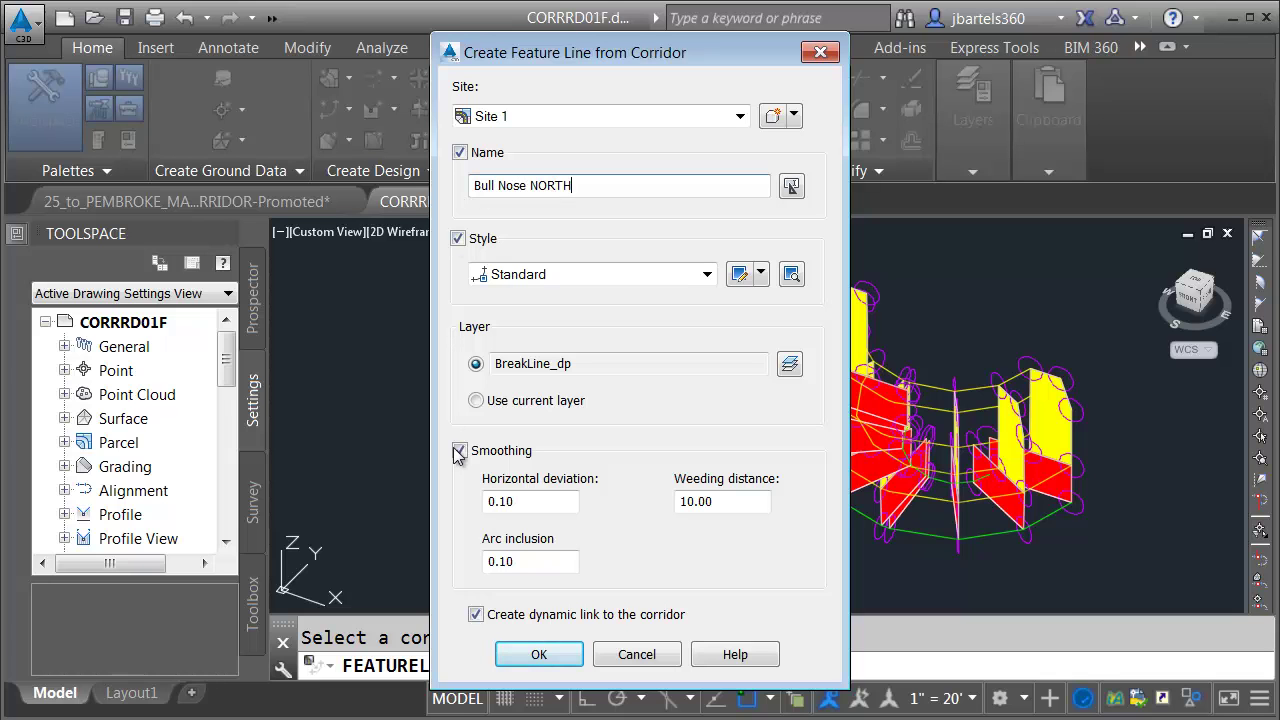
{"action": "left_click", "coordinate": [456, 450]}
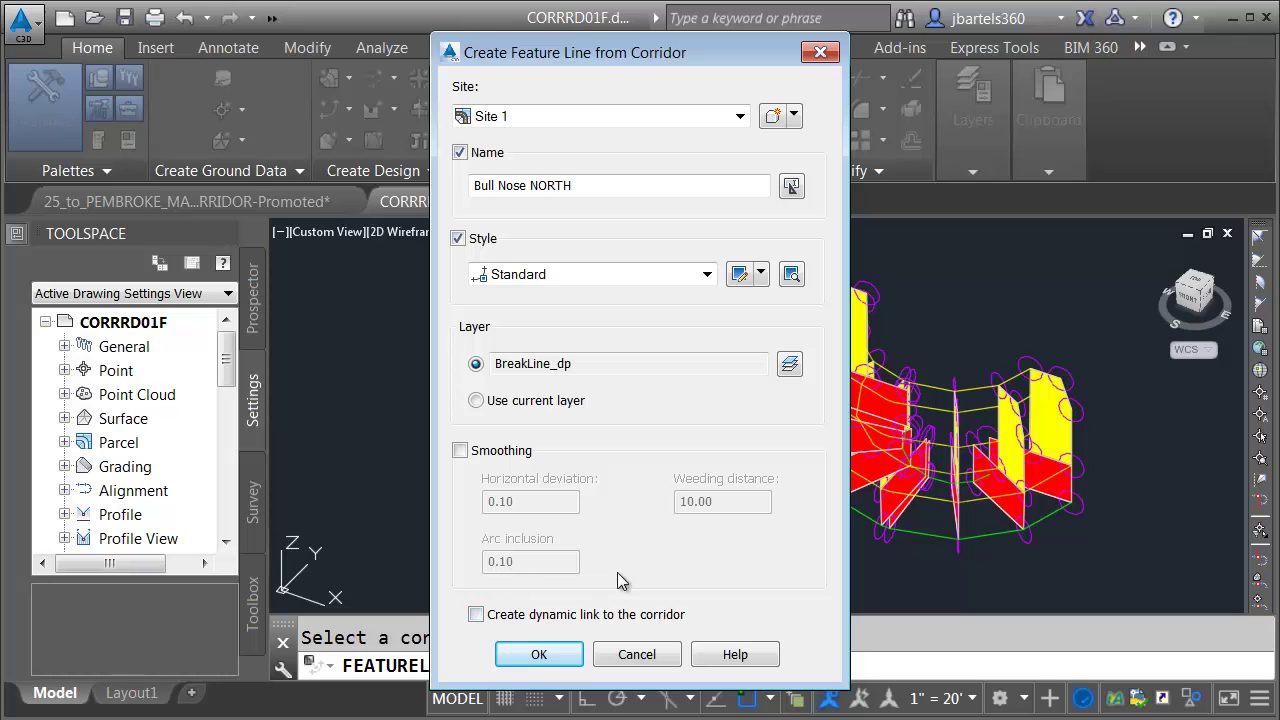
{"action": "left_click", "coordinate": [539, 655]}
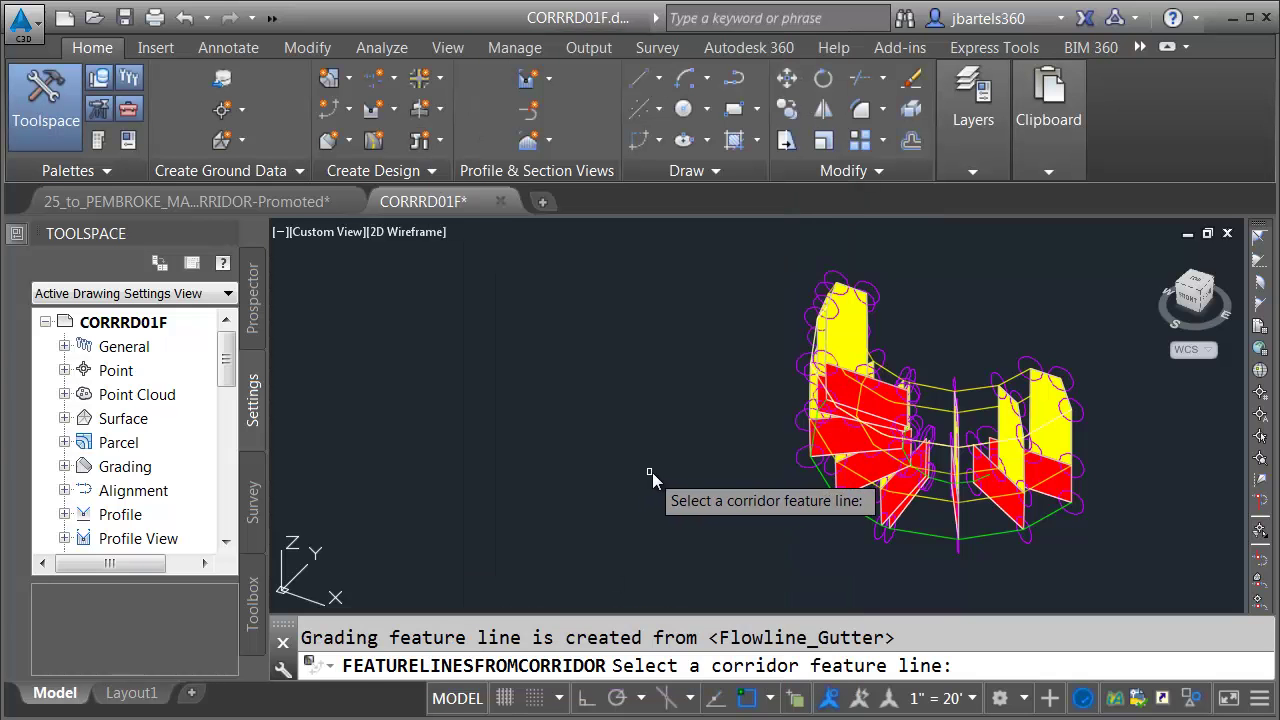
{"action": "key", "text": "Escape"}
{"action": "left_click", "coordinate": [943, 448]}
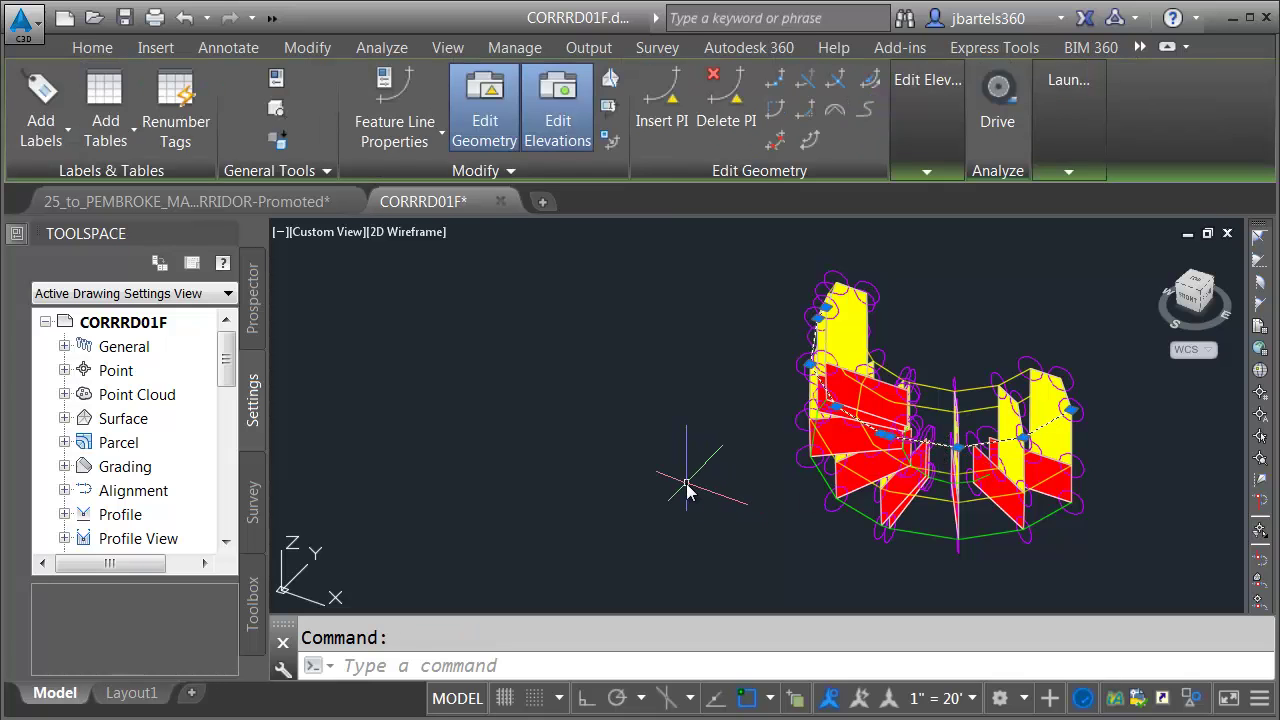
{"action": "key", "text": "Escape"}
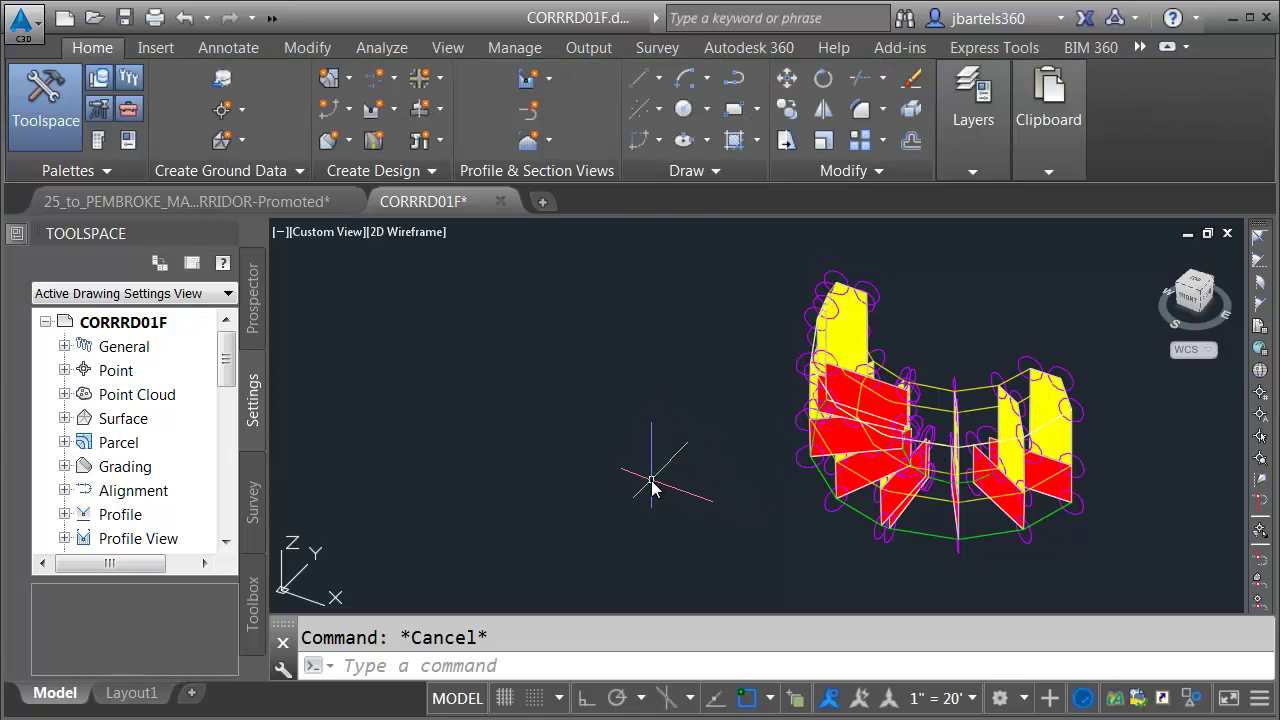
Hide the corridor model so only the two bull-nose arcs remain
{"action": "left_click", "coordinate": [1193, 705]}
{"action": "left_click", "coordinate": [1235, 649]}
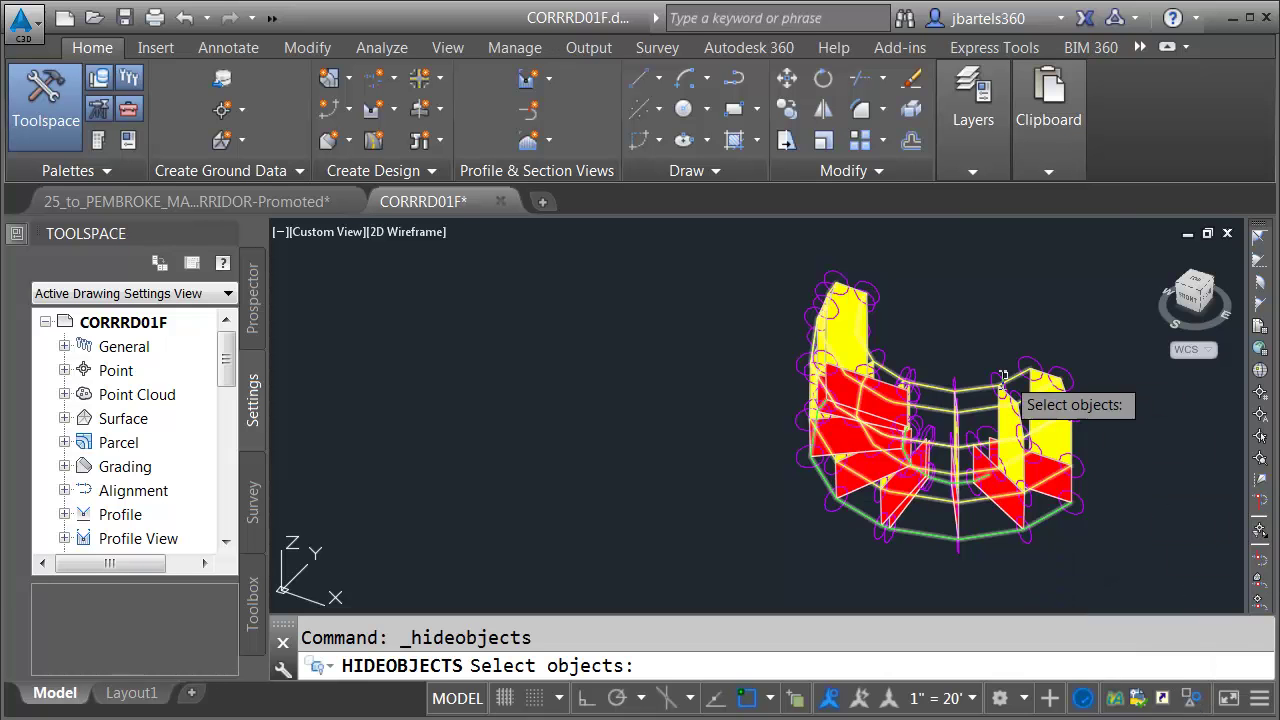
{"action": "left_click", "coordinate": [967, 386]}
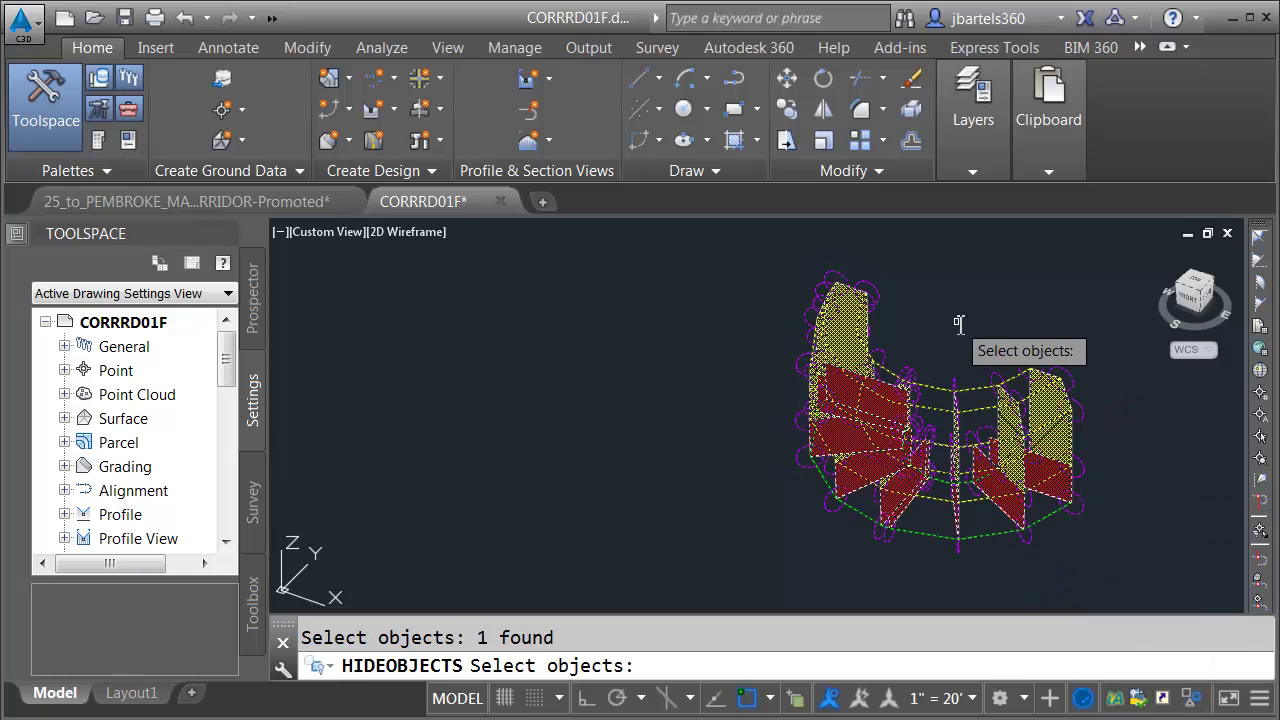
{"action": "key", "text": "Return"}
{"action": "middle_click_drag", "start_coordinate": [968, 328], "coordinate": [745, 413], "text": "shift"}
Switch to plan view of the current UCS and zoom out
{"action": "type", "text": "pl"}
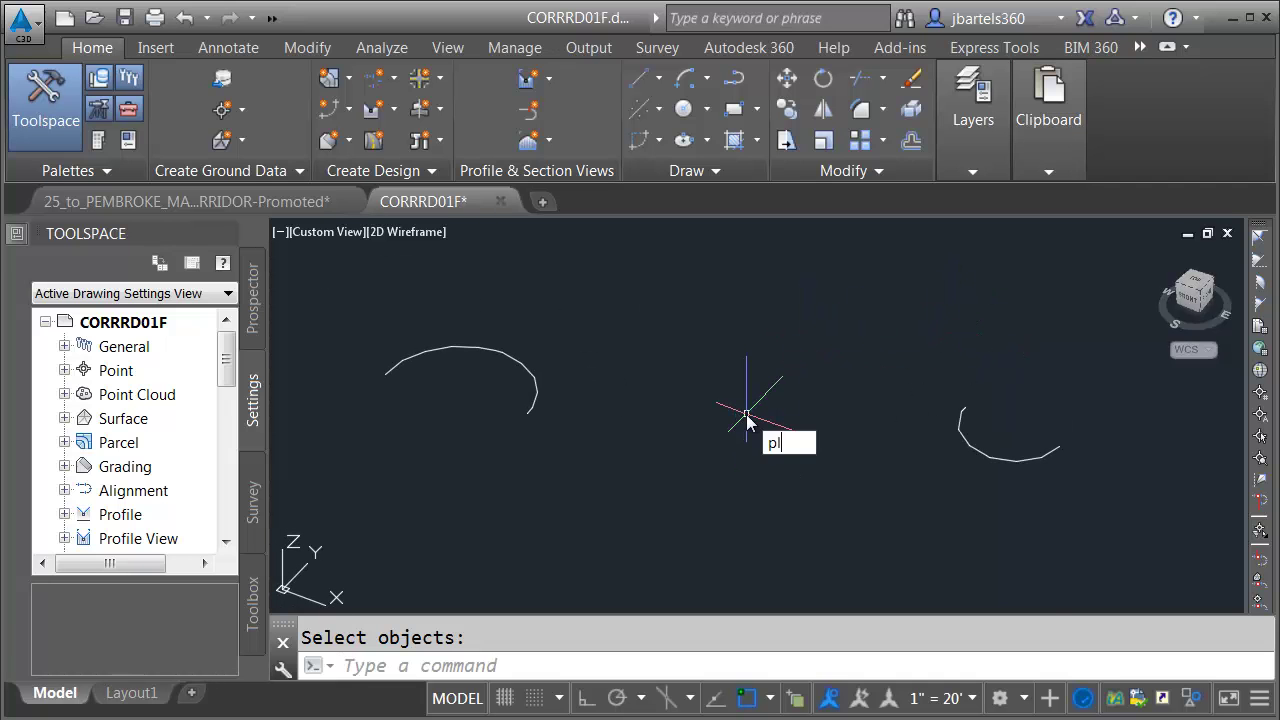
{"action": "key", "text": "Return"}
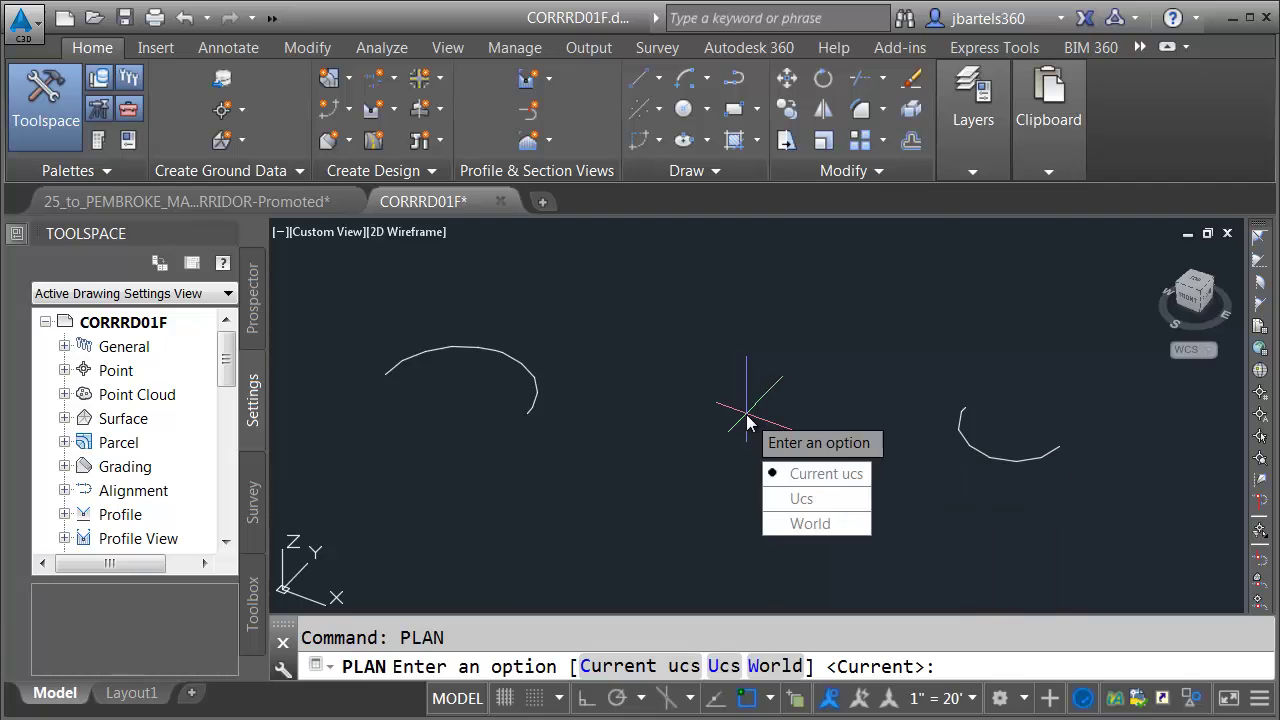
{"action": "key", "text": "Return"}
{"action": "scroll", "coordinate": [770, 415], "scroll_direction": "down", "scroll_amount": 2}
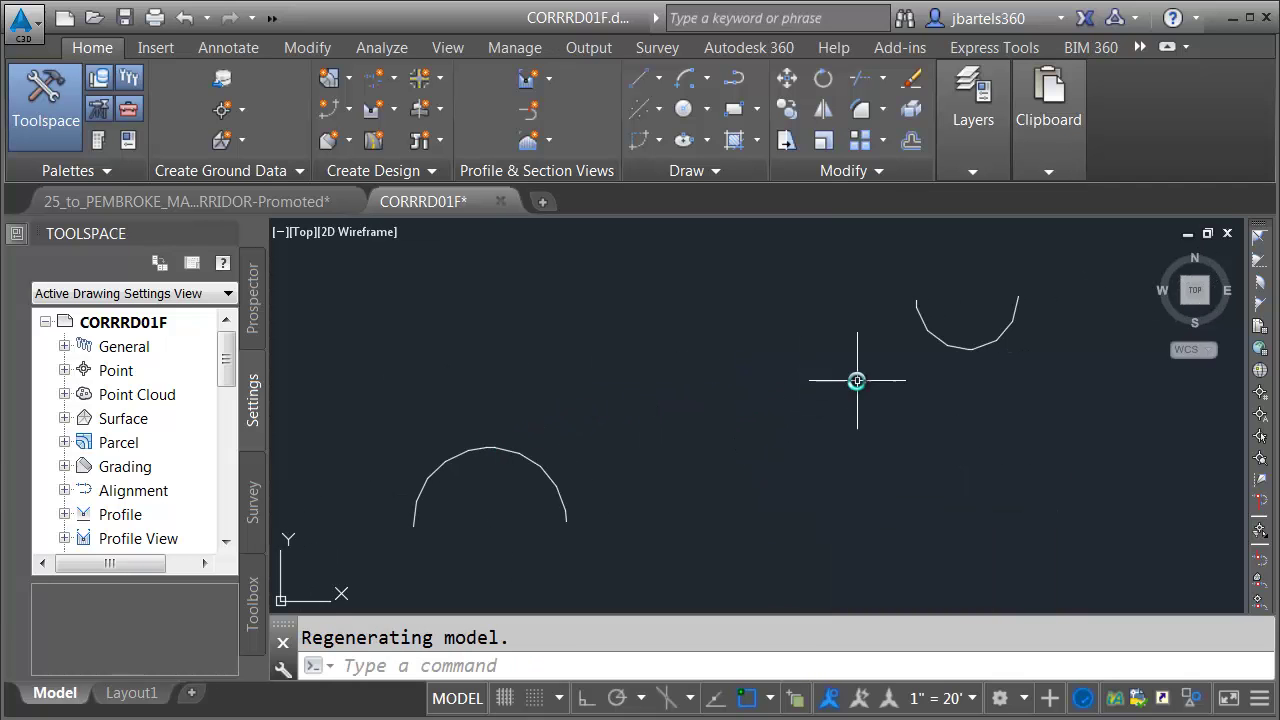
Start a new feature line named Connector
{"action": "left_click", "coordinate": [372, 143]}
{"action": "left_click", "coordinate": [360, 157]}
{"action": "left_click", "coordinate": [305, 134]}
{"action": "left_click_drag", "start_coordinate": [498, 167], "coordinate": [307, 181]}
{"action": "type", "text": "Connector"}
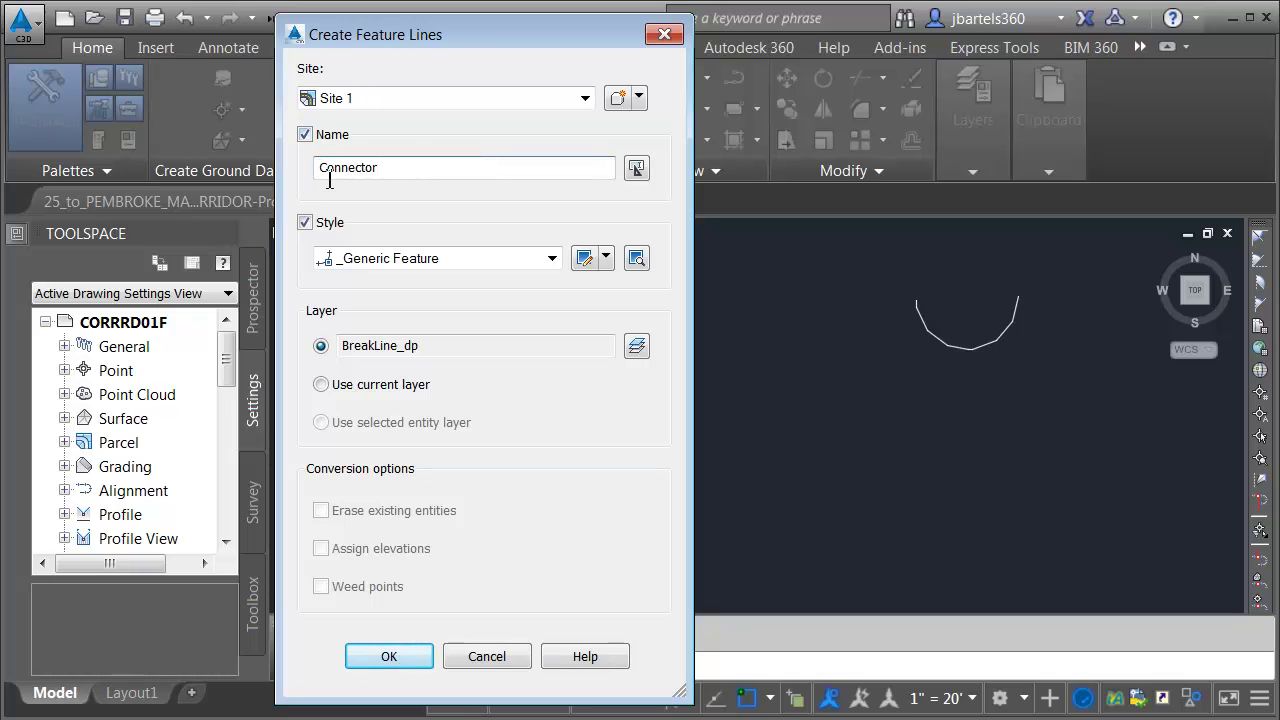
{"action": "left_click", "coordinate": [389, 656]}
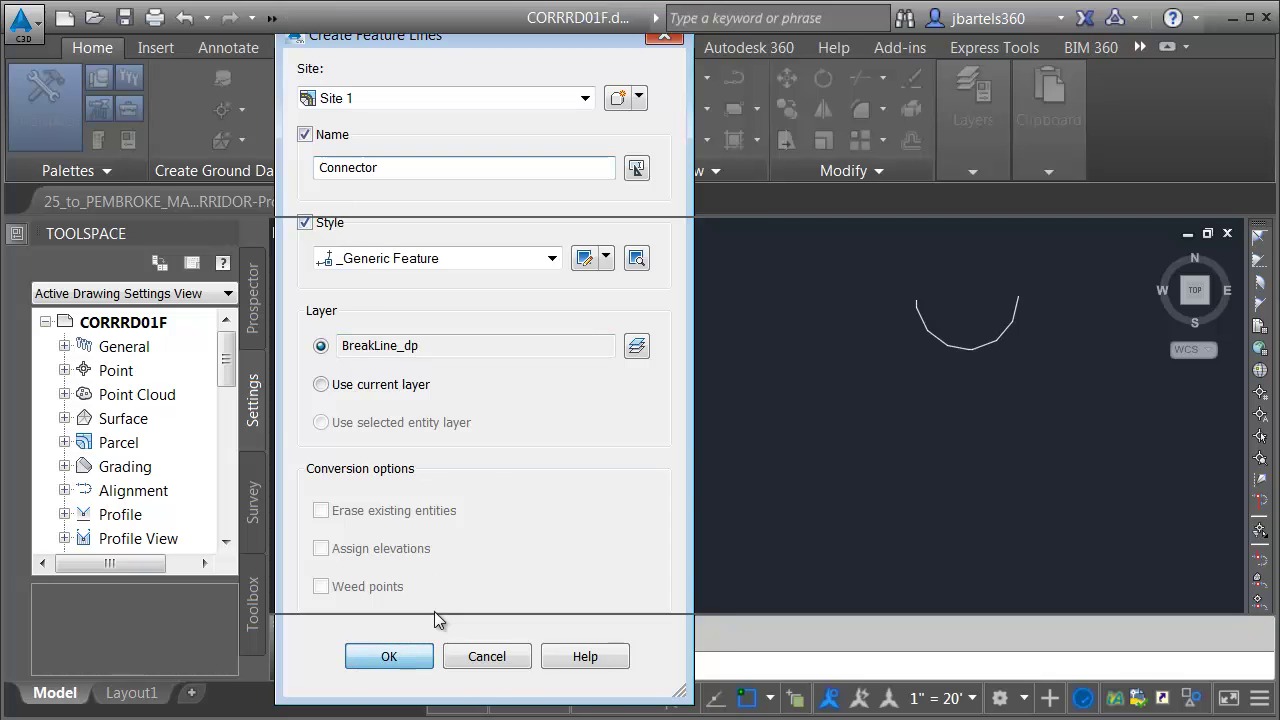
{"action": "scroll", "coordinate": [499, 440], "scroll_direction": "up", "scroll_amount": 3}
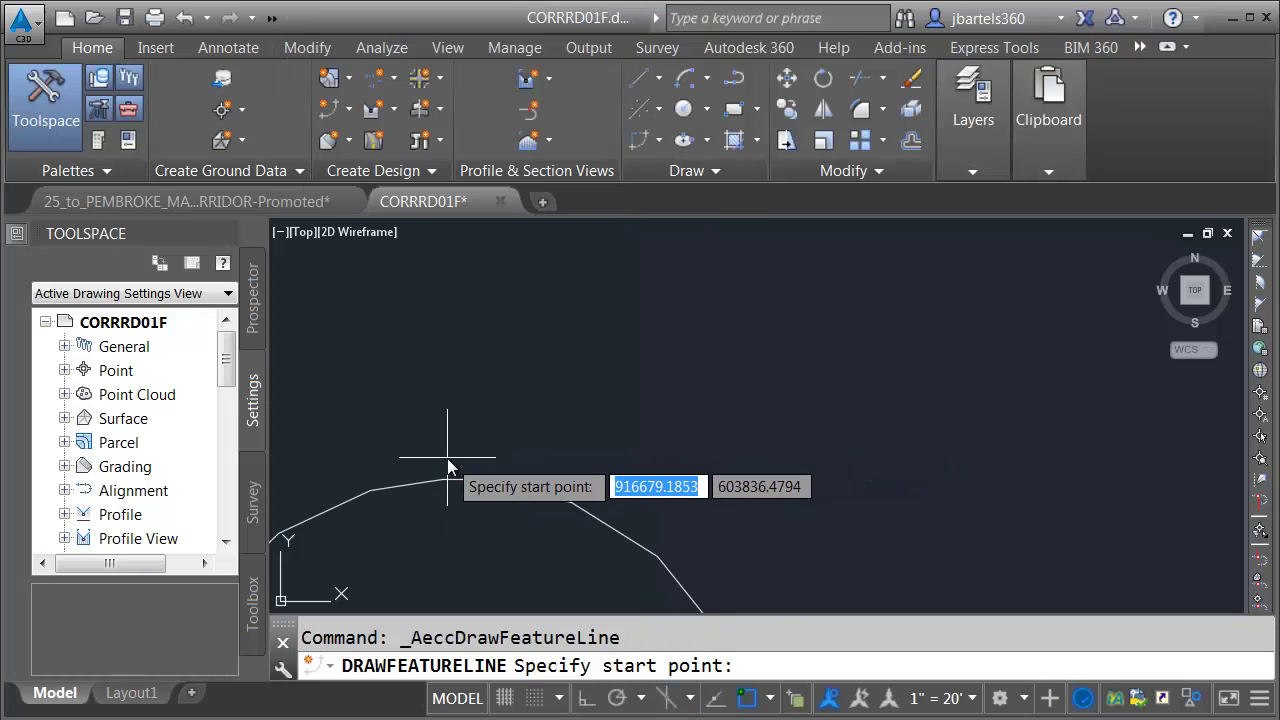
{"action": "scroll", "coordinate": [447, 485], "scroll_direction": "up", "scroll_amount": 1}
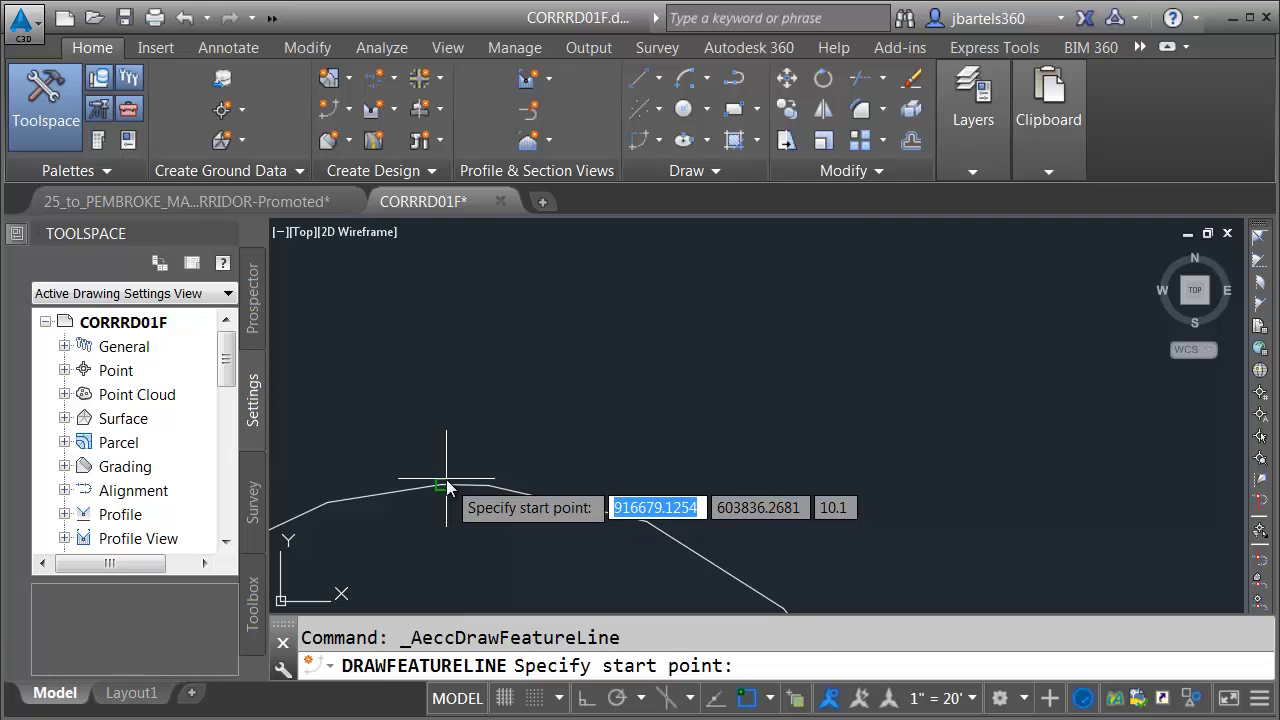
Draw the Connector from the lower arc vertex to the upper arc vertex at elevation 10.1
{"action": "left_click", "coordinate": [447, 485]}
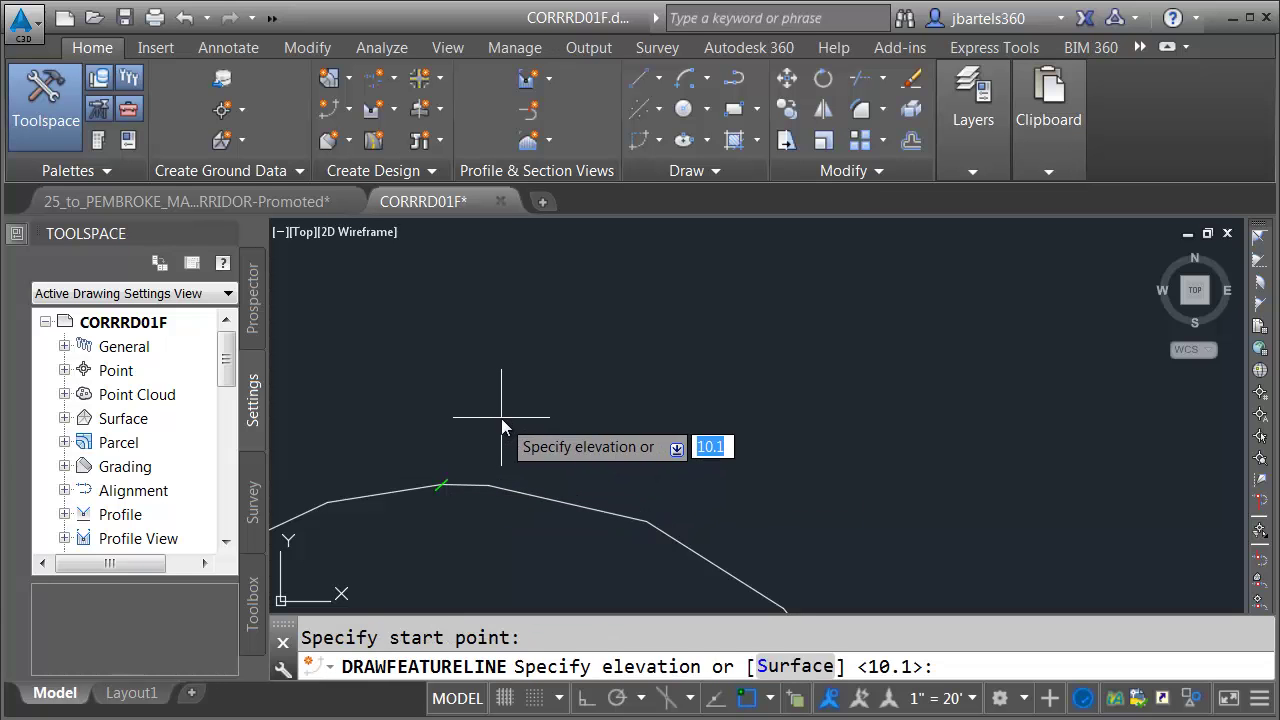
{"action": "key", "text": "Return"}
{"action": "scroll", "coordinate": [590, 385], "scroll_direction": "up", "scroll_amount": 2}
{"action": "scroll", "coordinate": [845, 350], "scroll_direction": "up", "scroll_amount": 5}
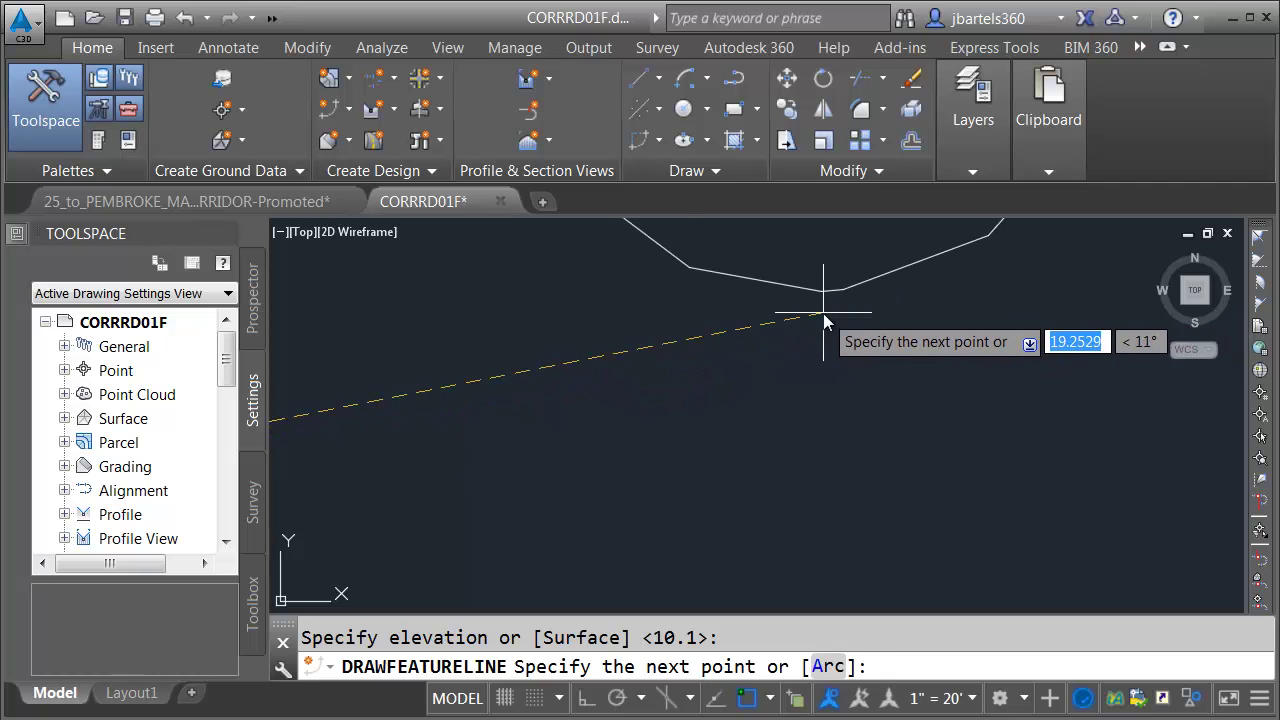
{"action": "left_click", "coordinate": [820, 293]}
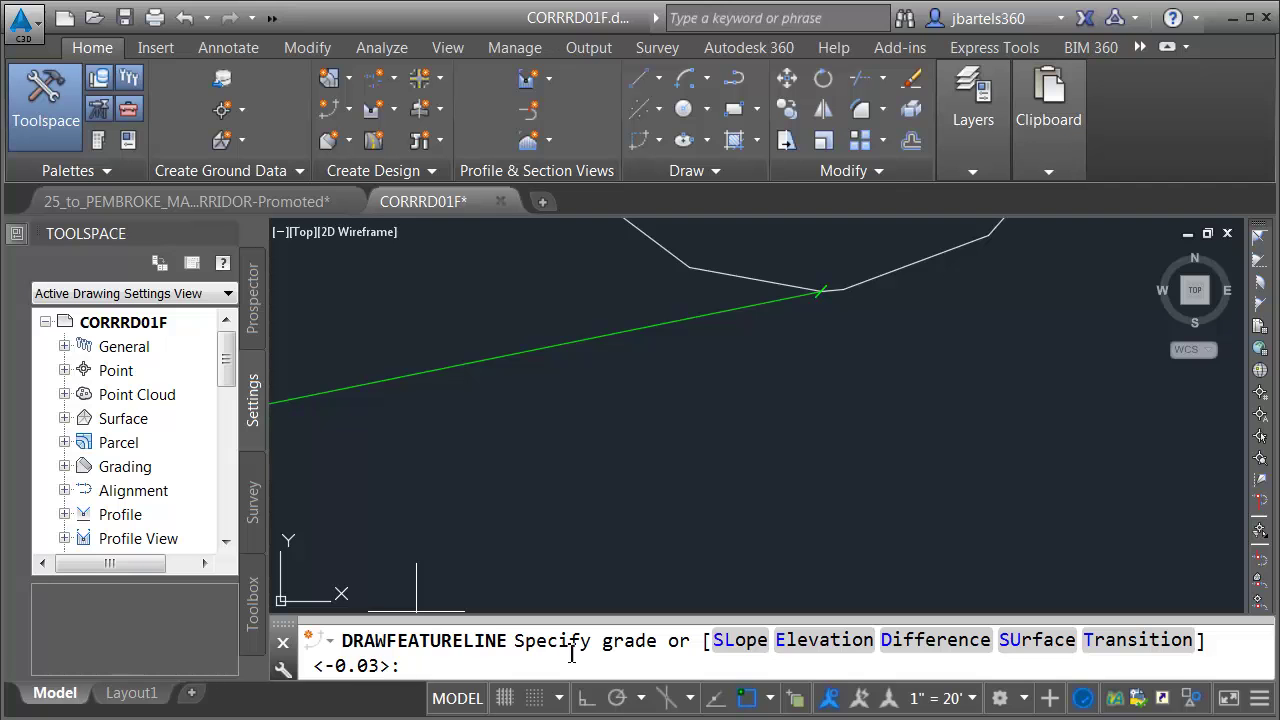
{"action": "left_click", "coordinate": [800, 641]}
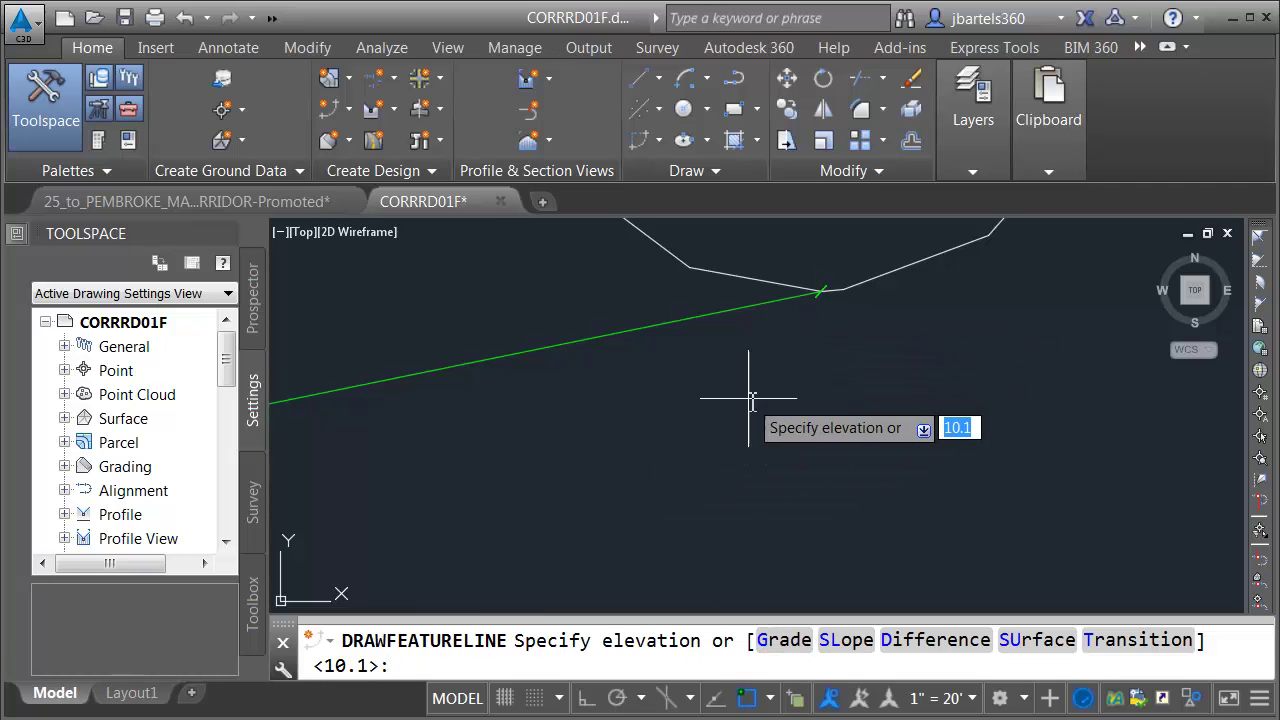
{"action": "key", "text": "Return"}
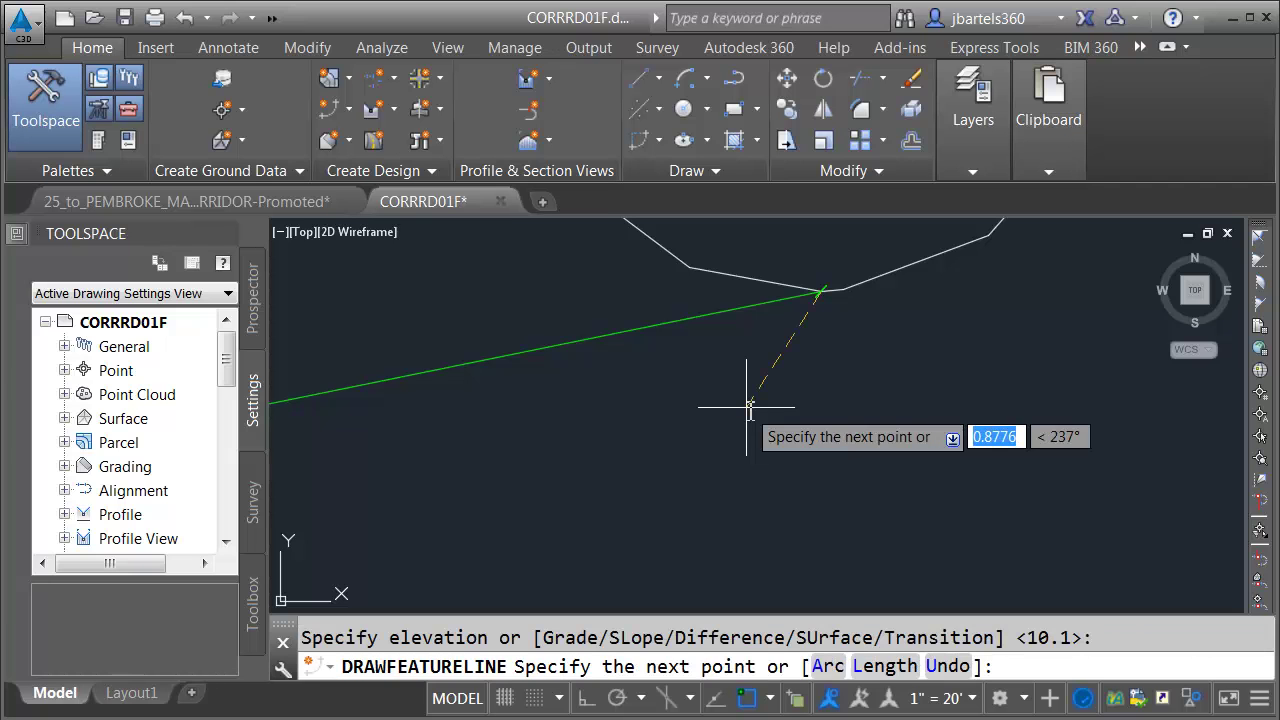
{"action": "key", "text": "Return"}
{"action": "scroll", "coordinate": [740, 415], "scroll_direction": "down", "scroll_amount": 5}
{"action": "middle_click_drag", "start_coordinate": [729, 414], "coordinate": [892, 398]}
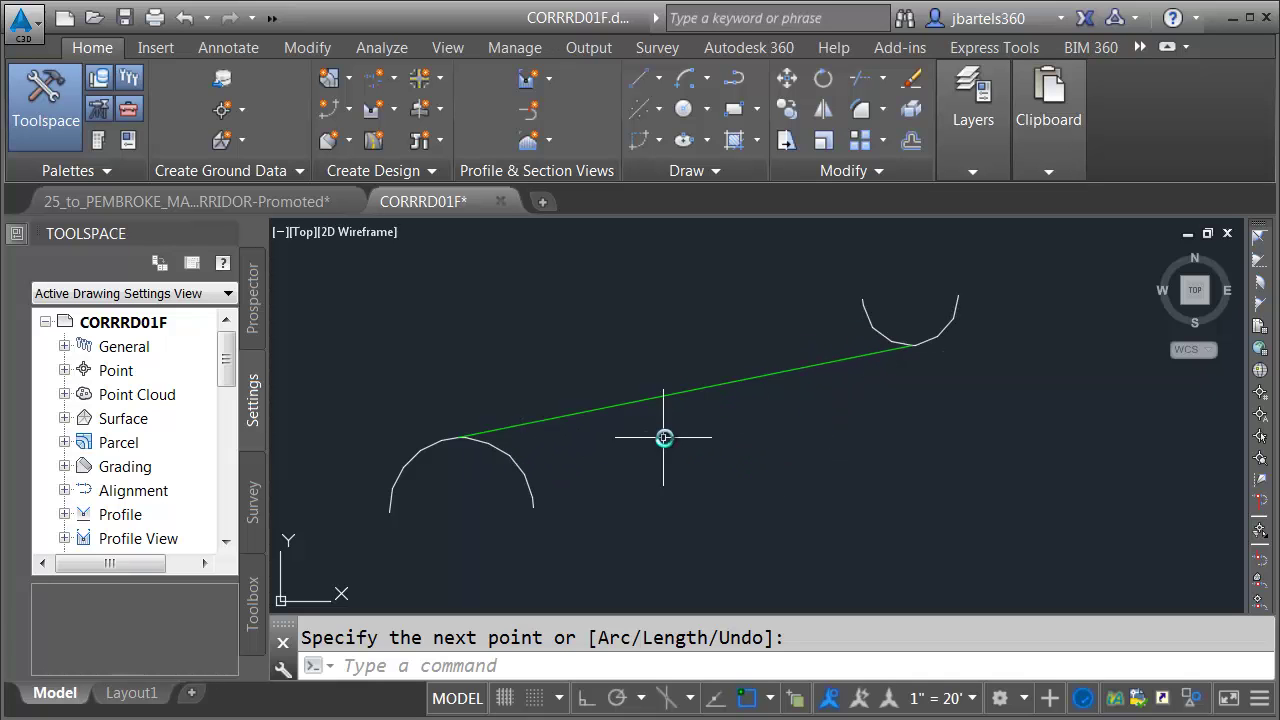
{"action": "key", "text": "Return"}
Start breaking the upper bull-nose feature line with Osnap off, choosing First point
{"action": "left_click", "coordinate": [868, 322]}
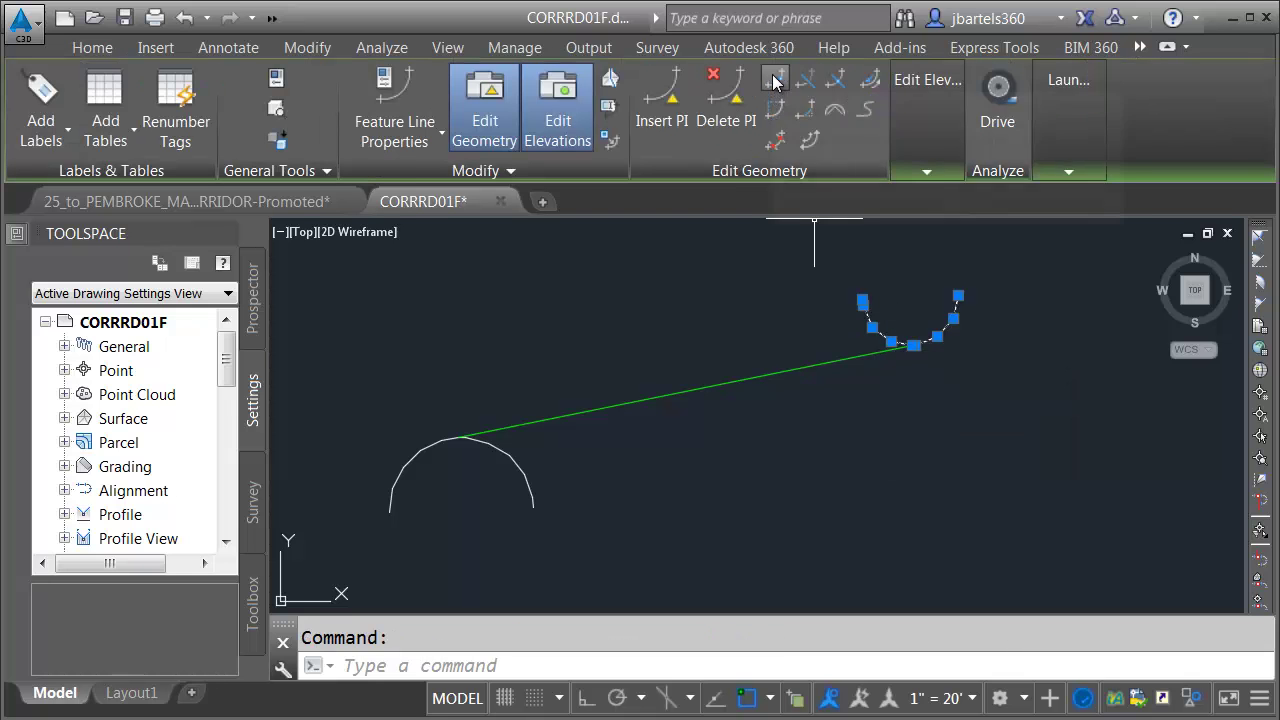
{"action": "left_click", "coordinate": [776, 80]}
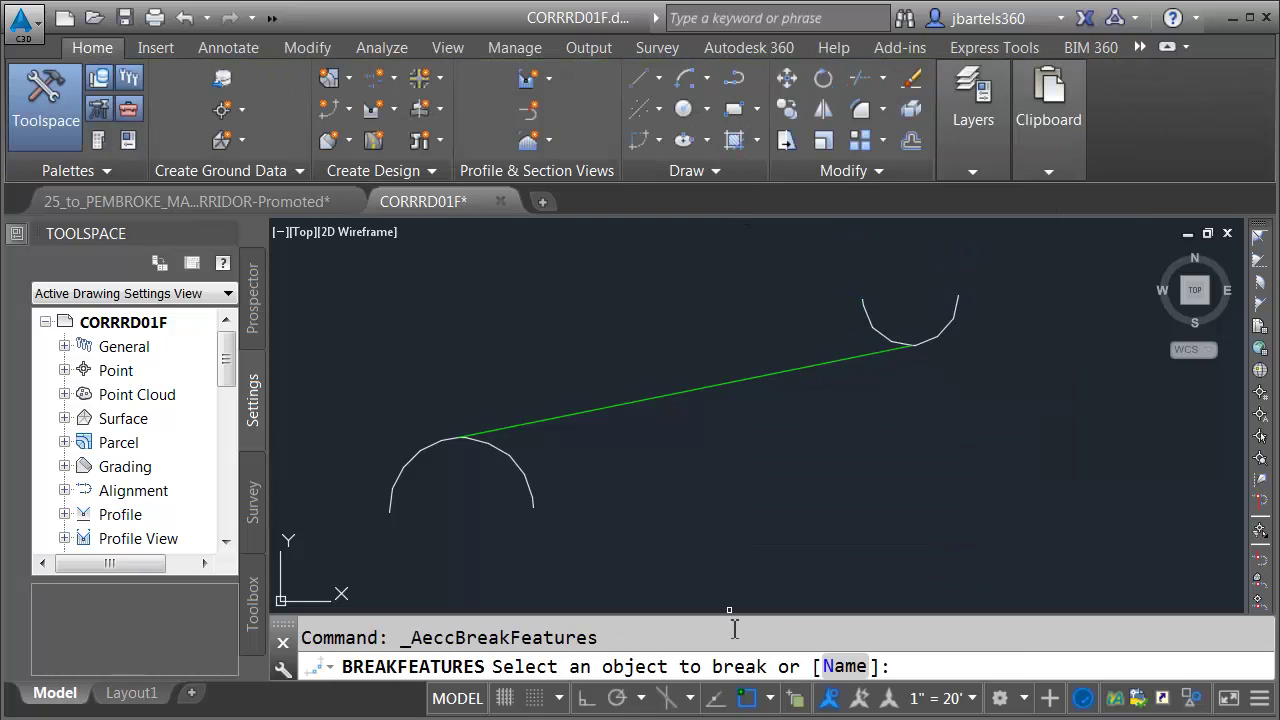
{"action": "left_click", "coordinate": [746, 700]}
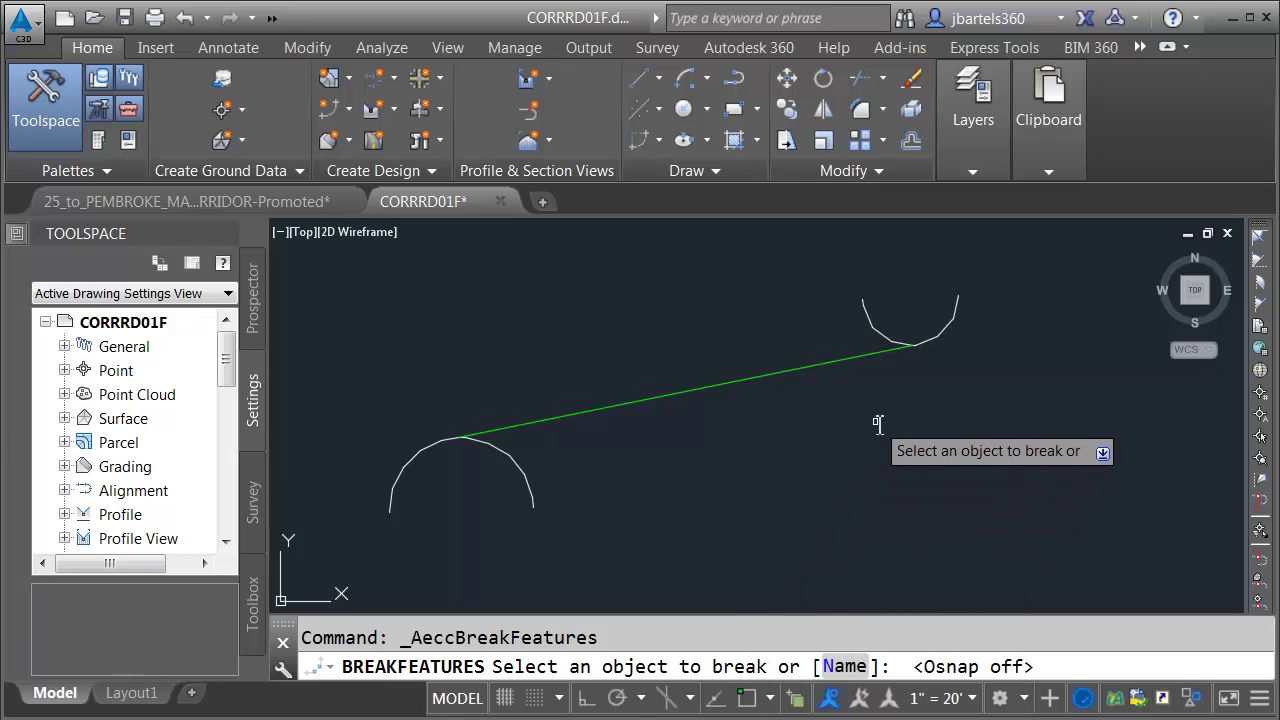
{"action": "left_click", "coordinate": [886, 340]}
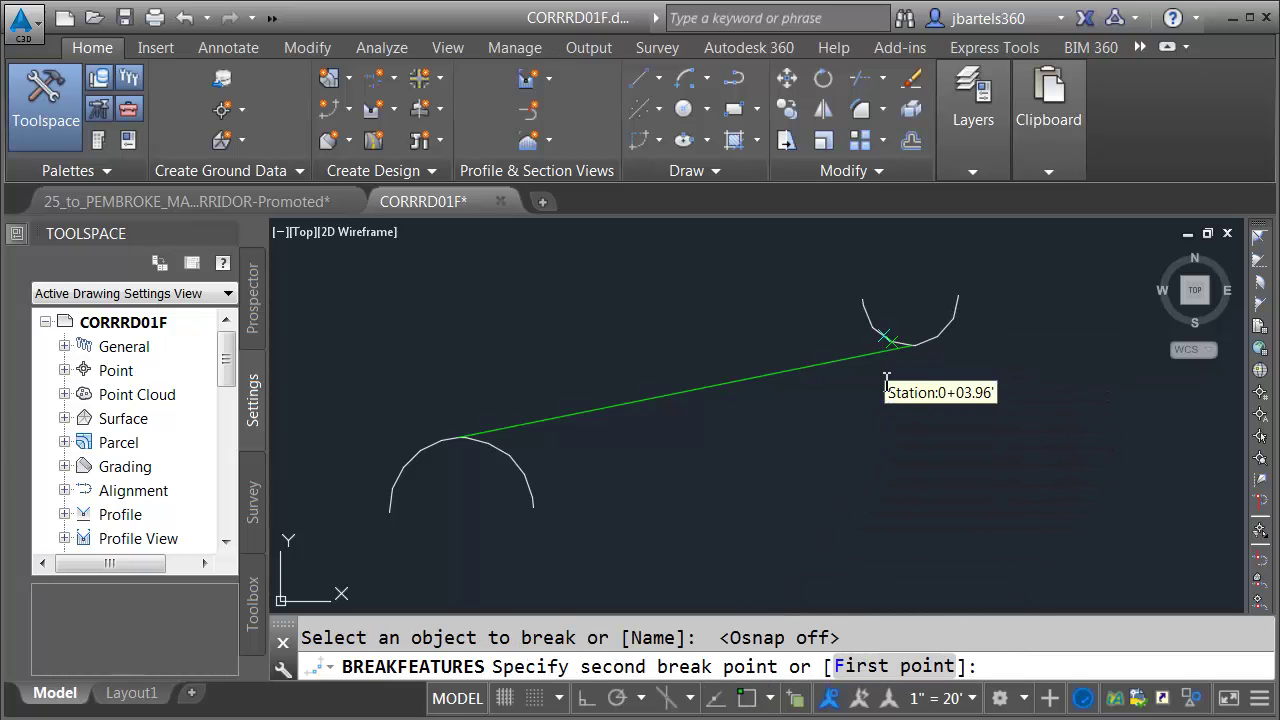
{"action": "left_click", "coordinate": [848, 666]}
Break it at the Connector's endpoint, reusing the same point as the second break
{"action": "scroll", "coordinate": [910, 405], "scroll_direction": "up", "scroll_amount": 2}
{"action": "right_click", "coordinate": [886, 400], "text": "shift"}
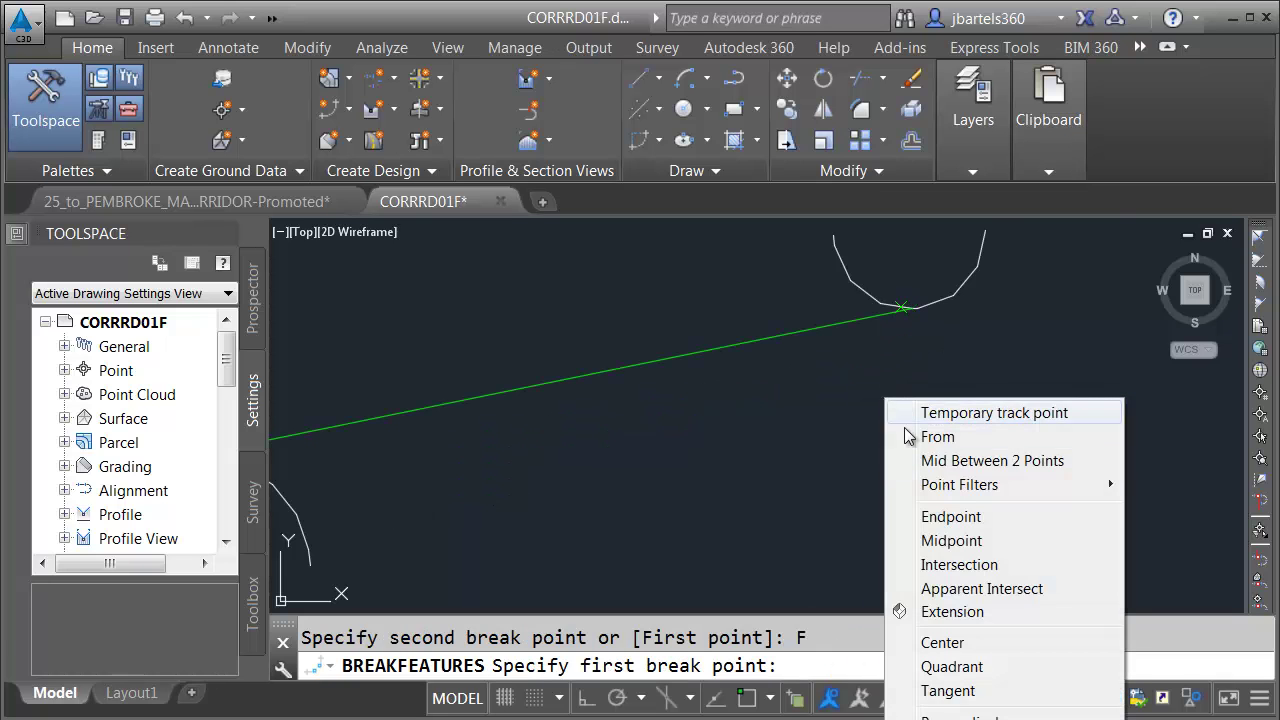
{"action": "left_click", "coordinate": [925, 514]}
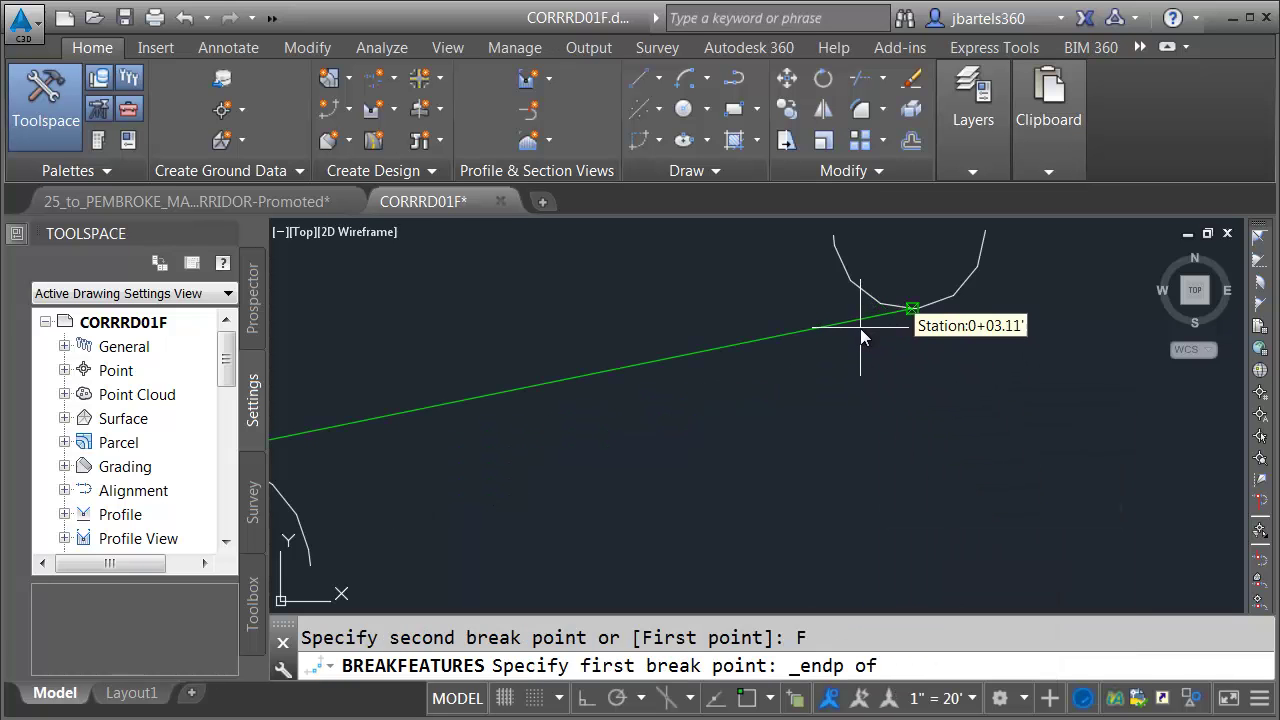
{"action": "left_click", "coordinate": [889, 308]}
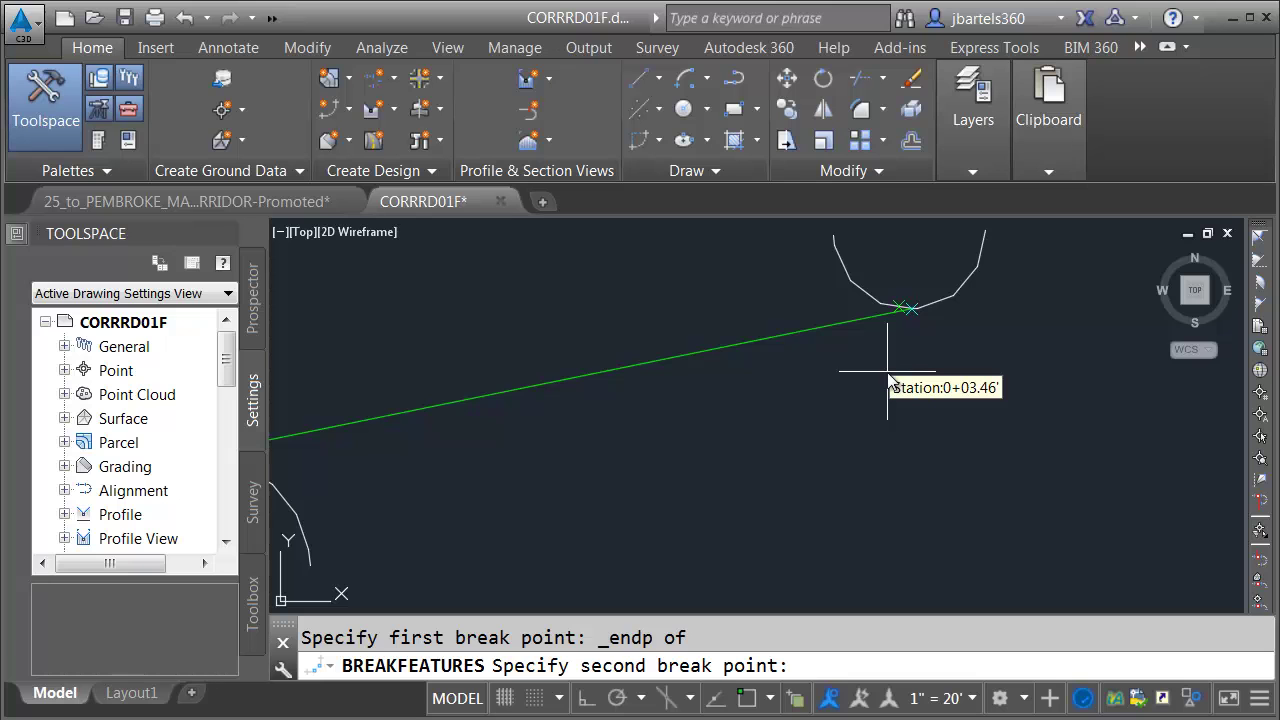
{"action": "middle_click", "coordinate": [887, 372]}
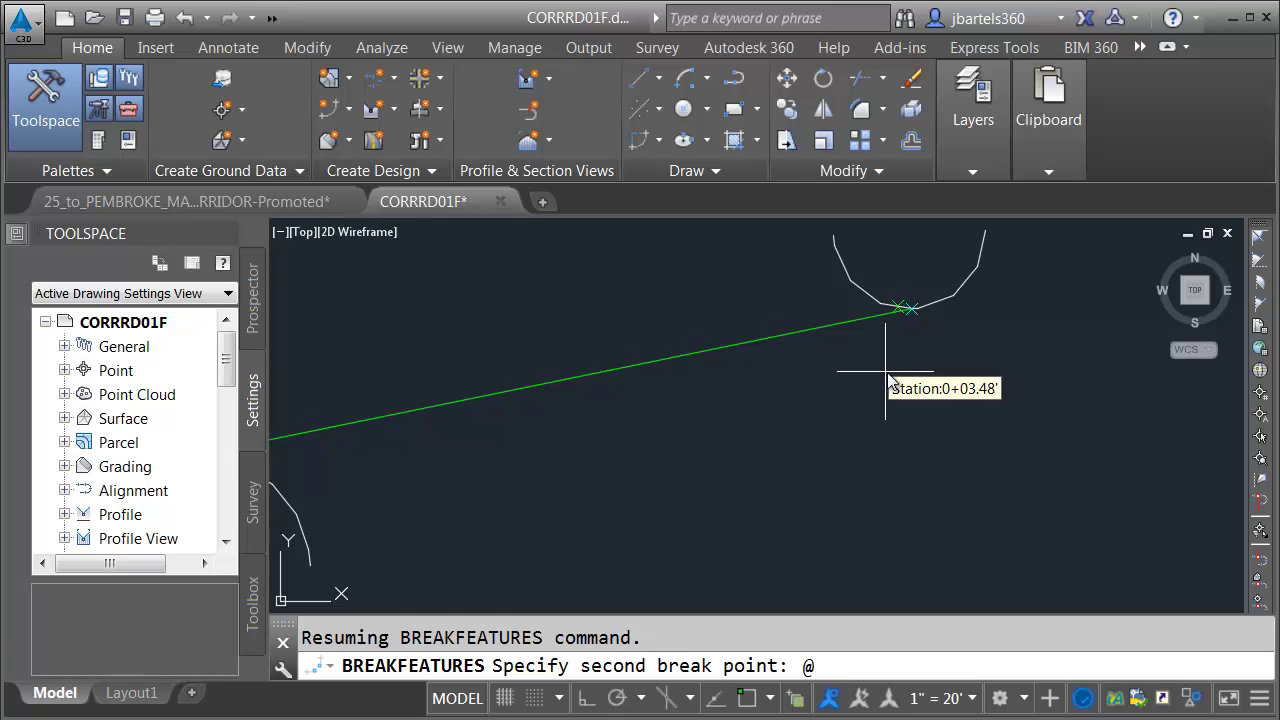
{"action": "key", "text": "Return"}
{"action": "scroll", "coordinate": [883, 390], "scroll_direction": "down", "scroll_amount": 2}
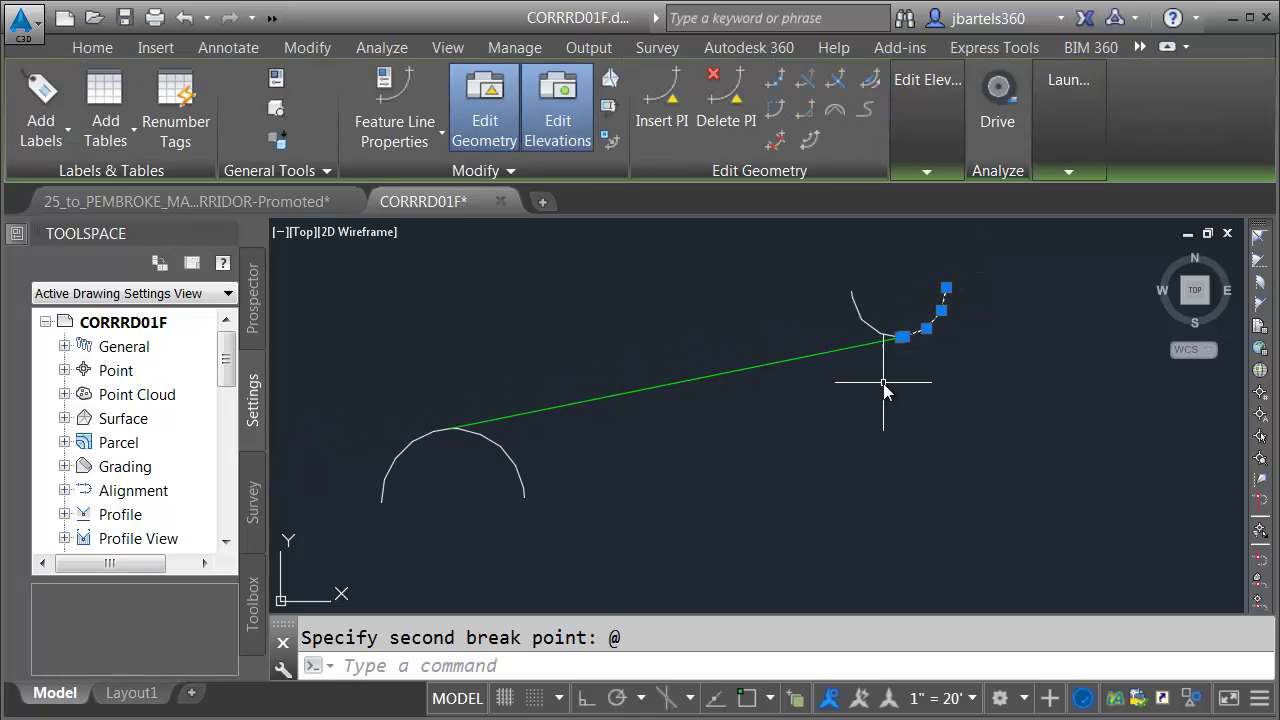
{"action": "key", "text": "Escape"}
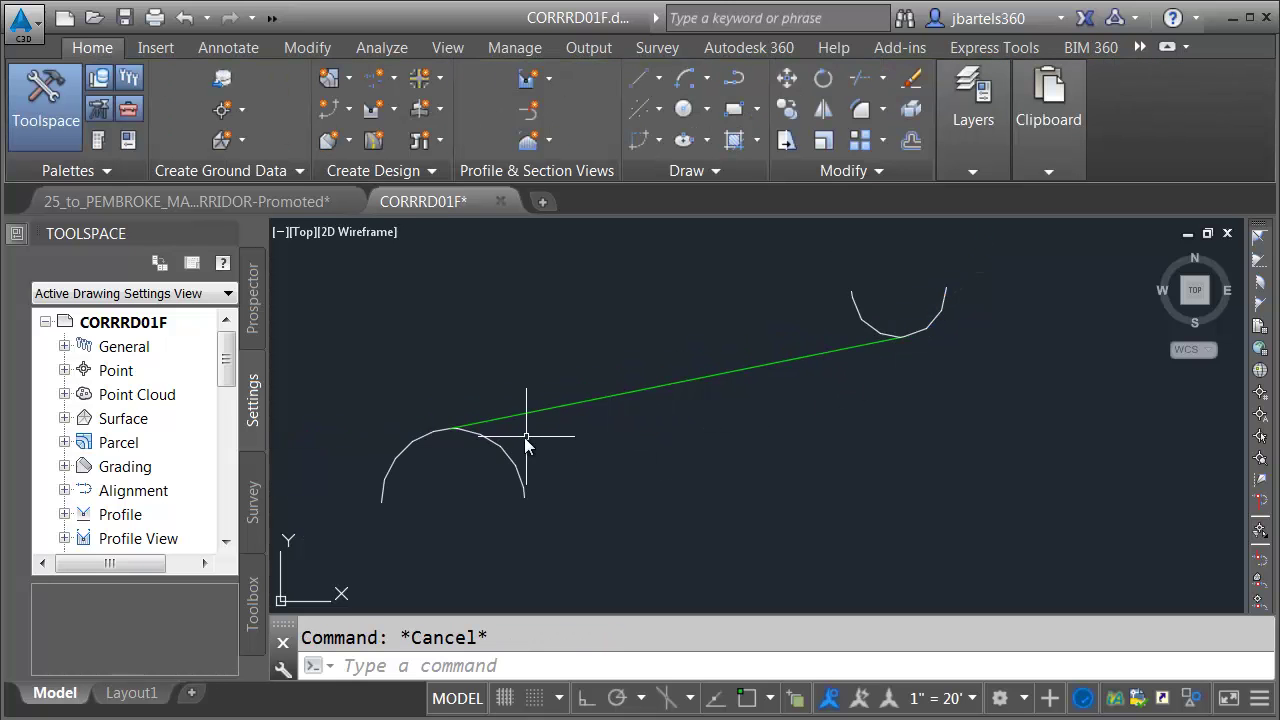
Break the south bull-nose arc at the Connector's endpoint, using @ as the second point
{"action": "left_click", "coordinate": [500, 439]}
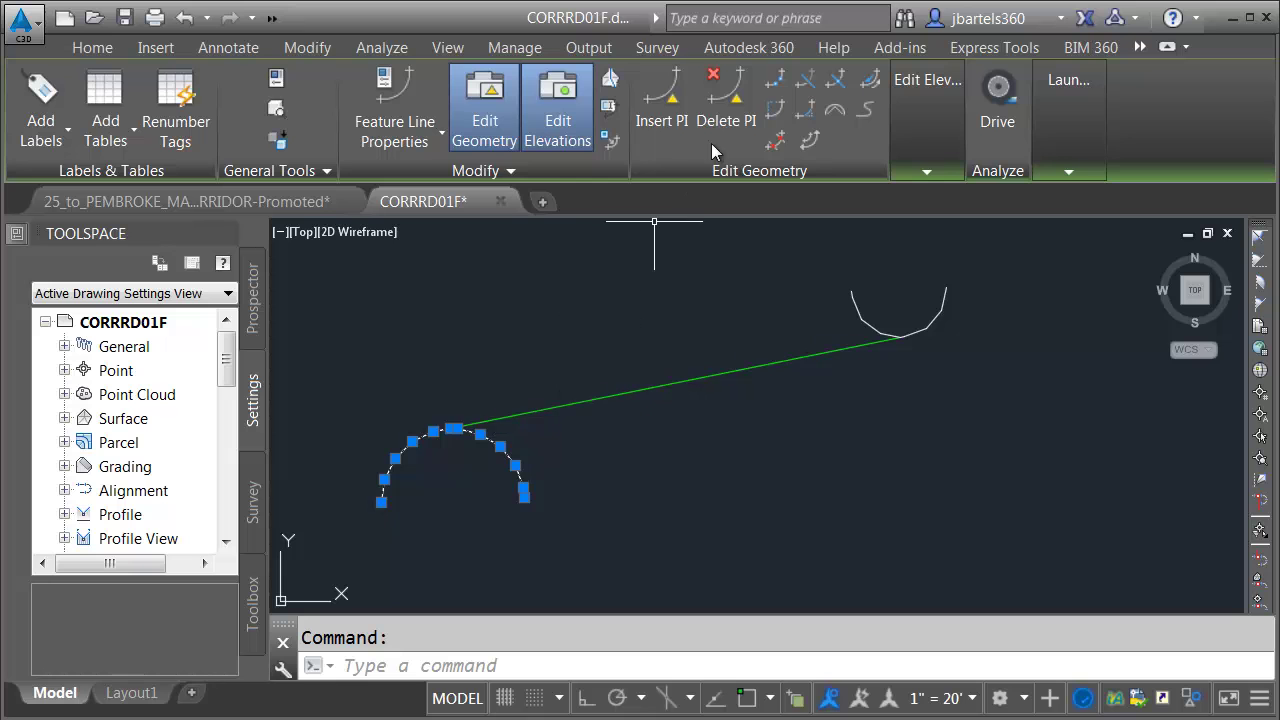
{"action": "left_click", "coordinate": [775, 80]}
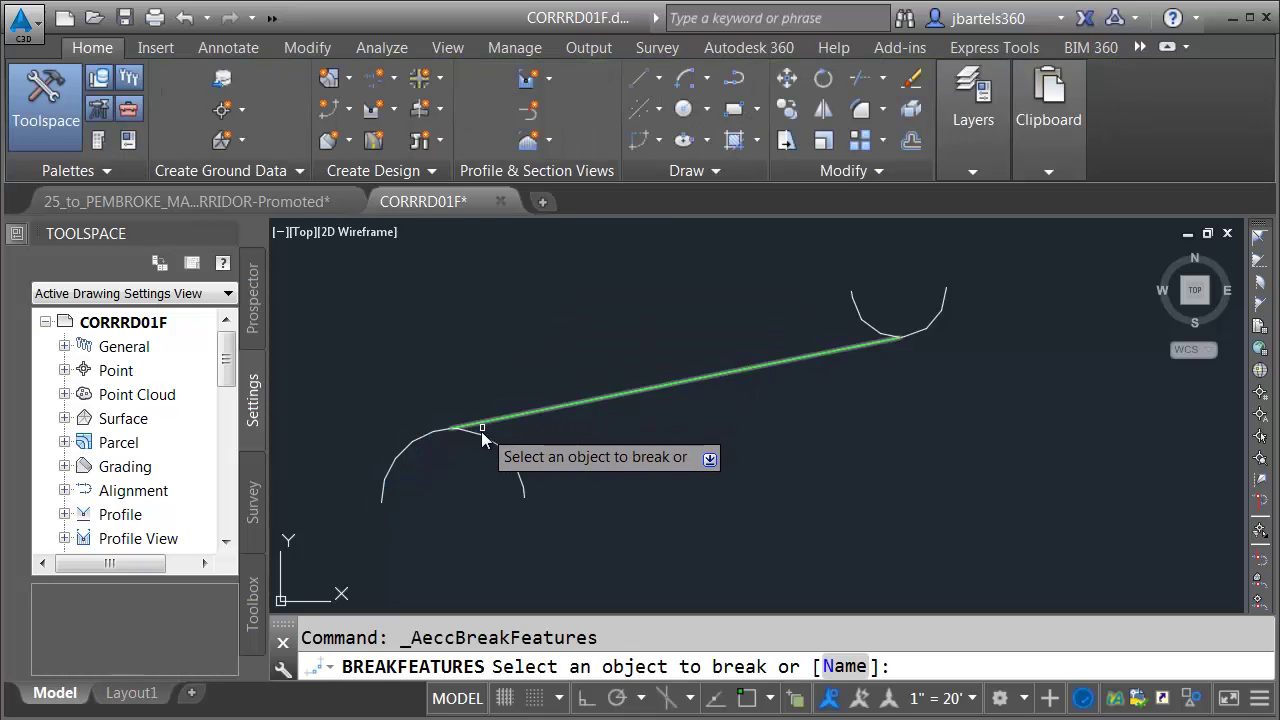
{"action": "left_click", "coordinate": [480, 436]}
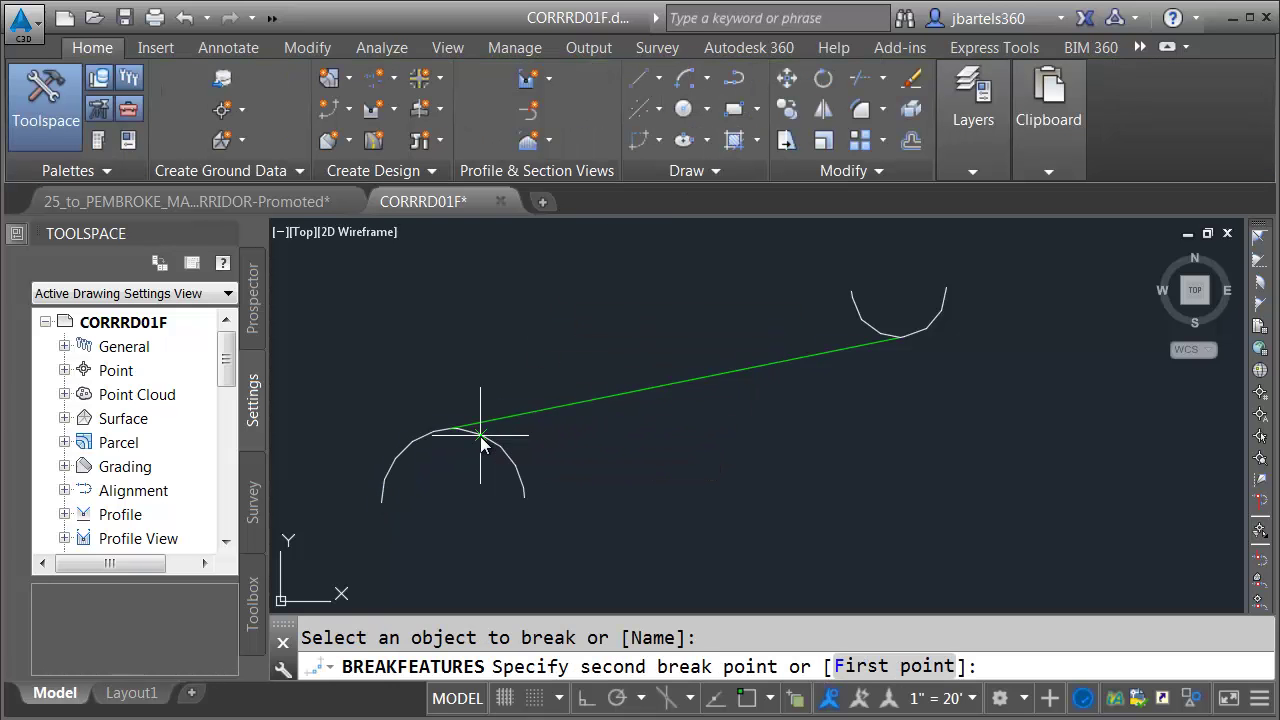
{"action": "left_click", "coordinate": [845, 665]}
{"action": "scroll", "coordinate": [457, 430], "scroll_direction": "up", "scroll_amount": 4}
{"action": "right_click", "coordinate": [479, 370], "text": "shift"}
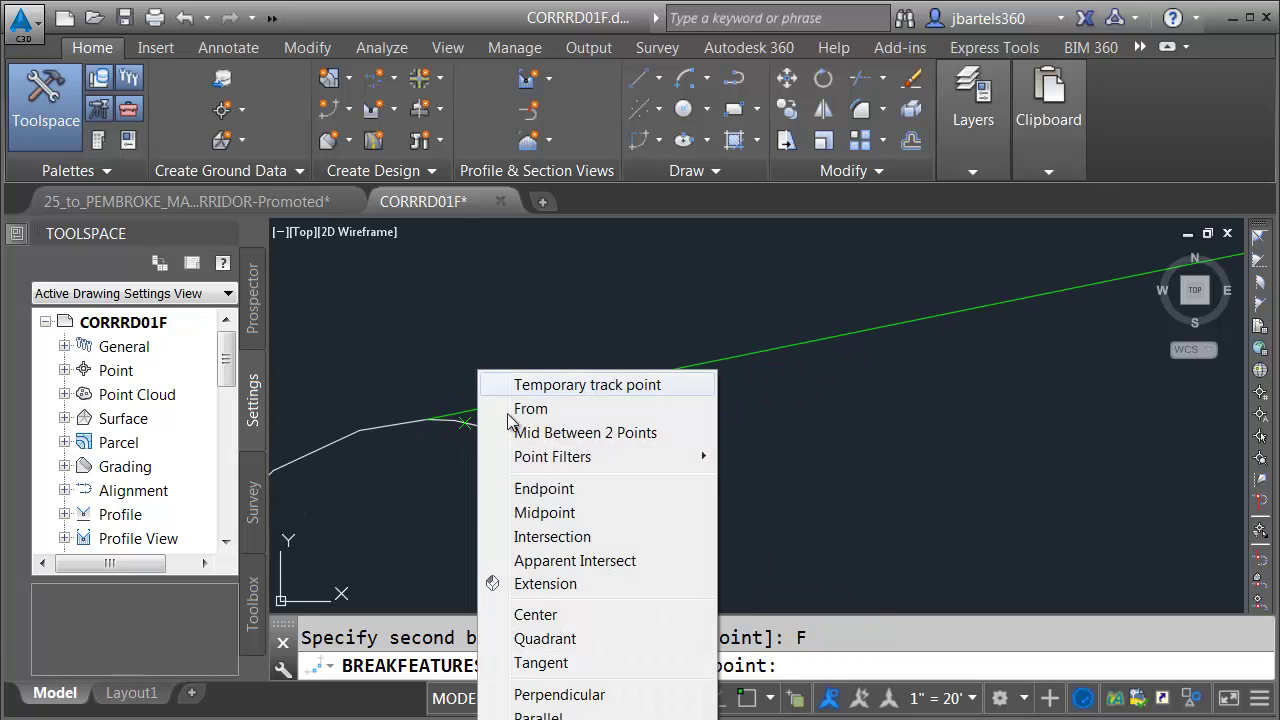
{"action": "left_click", "coordinate": [553, 490]}
{"action": "left_click", "coordinate": [487, 418]}
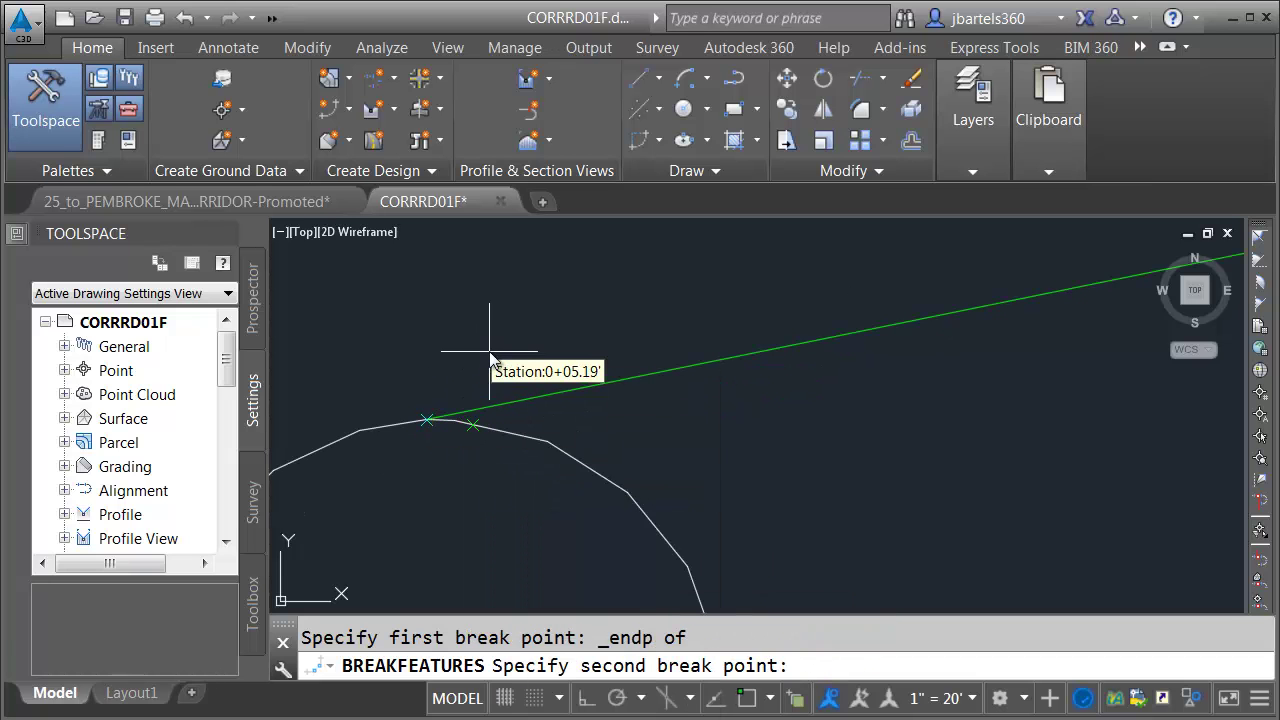
{"action": "type", "text": "@"}
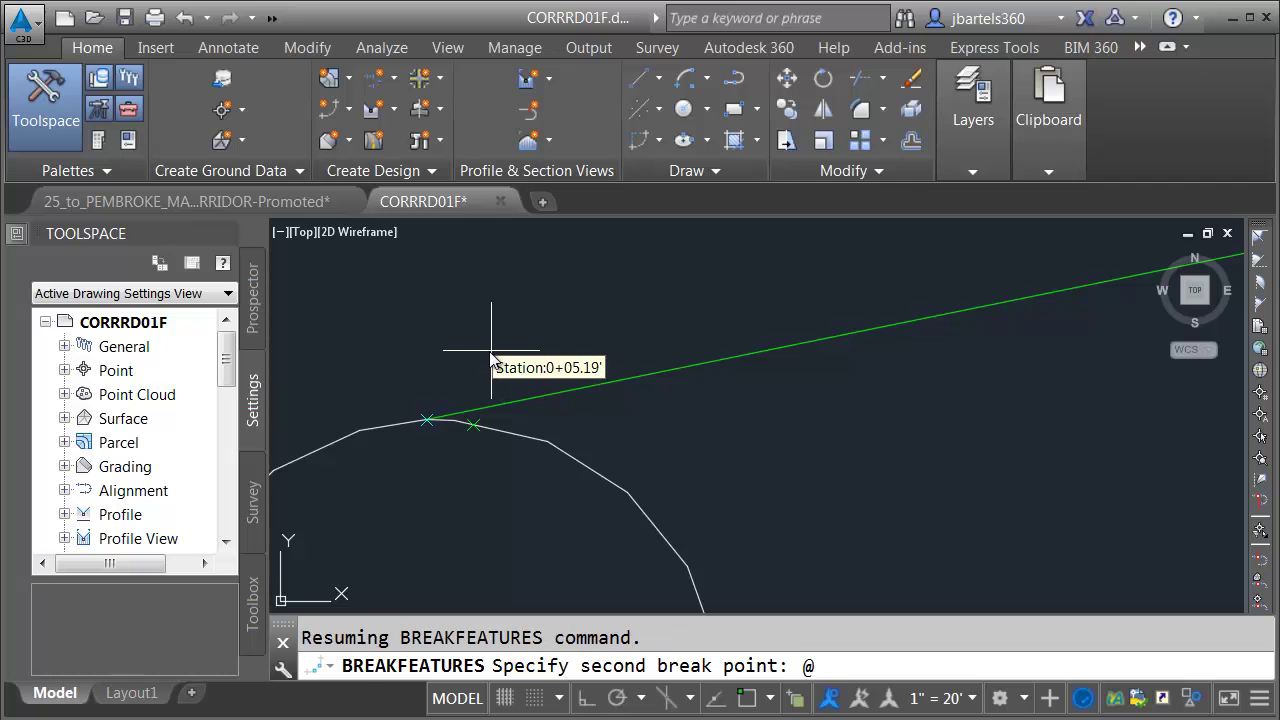
{"action": "key", "text": "Return"}
{"action": "scroll", "coordinate": [641, 398], "scroll_direction": "down", "scroll_amount": 3}
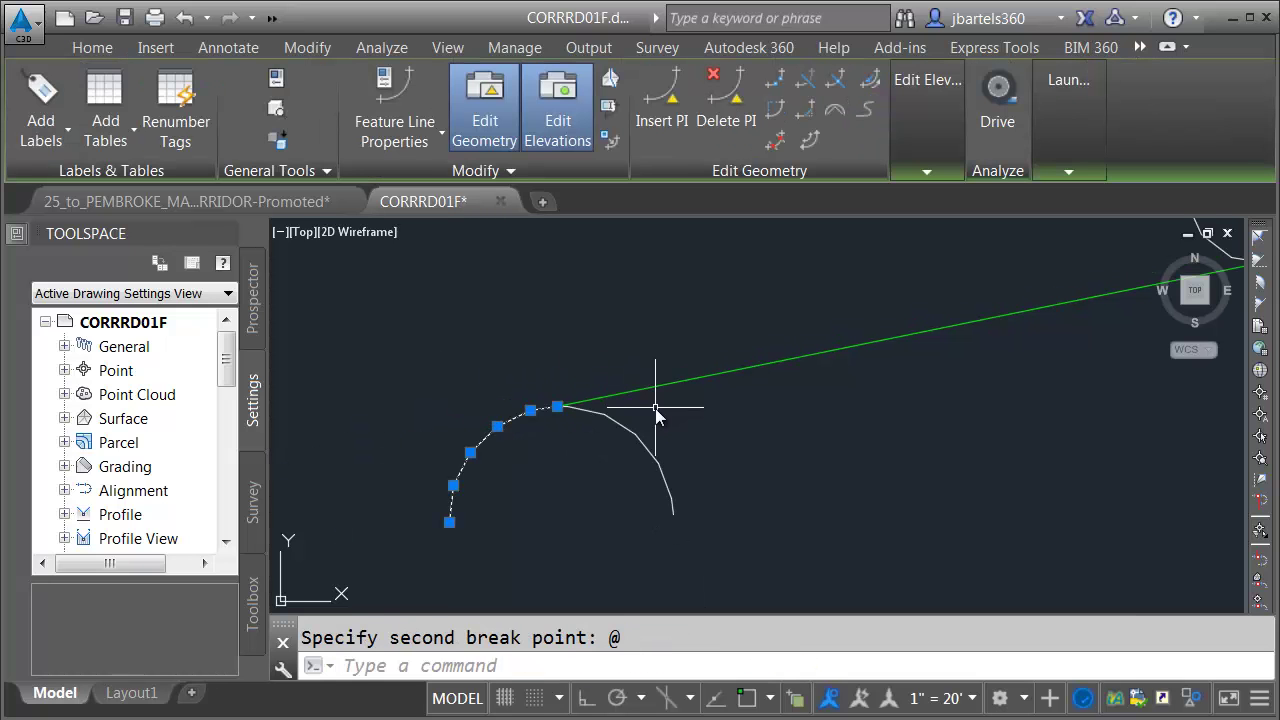
{"action": "key", "text": "Escape"}
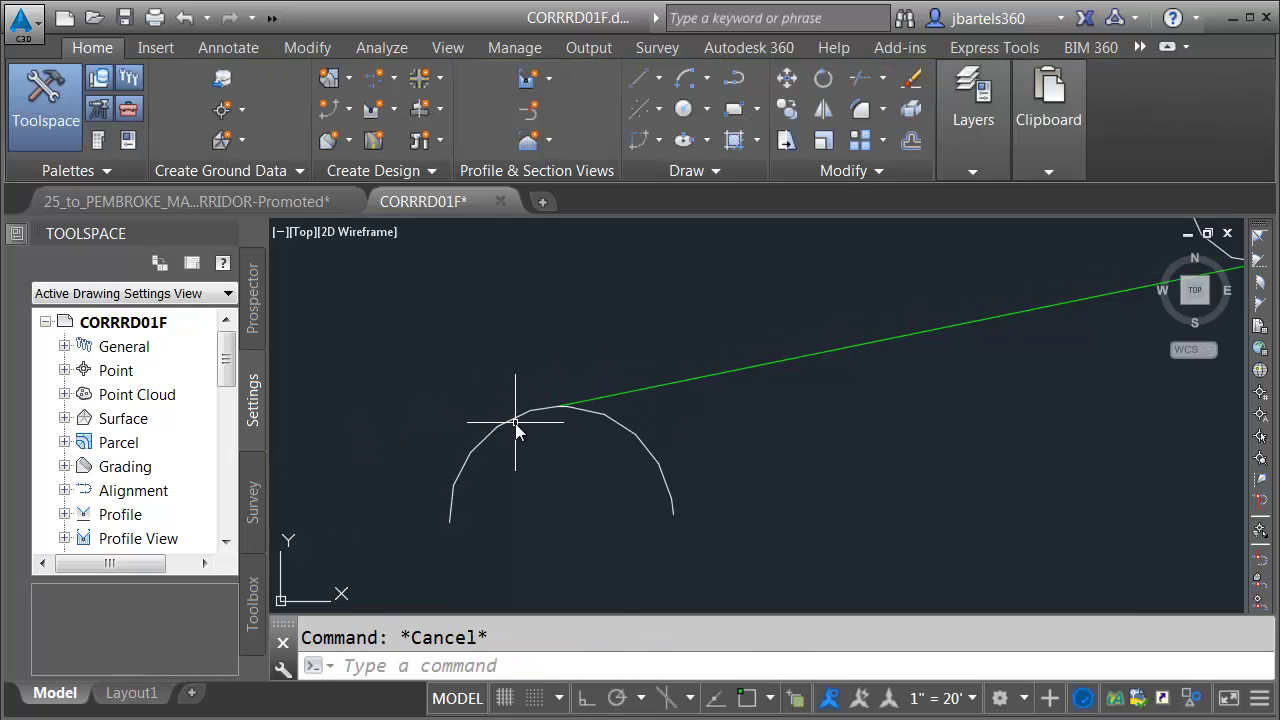
Rename the left south piece to Bull Nose South LT and copy that name
{"action": "left_click", "coordinate": [519, 424]}
{"action": "mouse_move", "coordinate": [14, 238]}
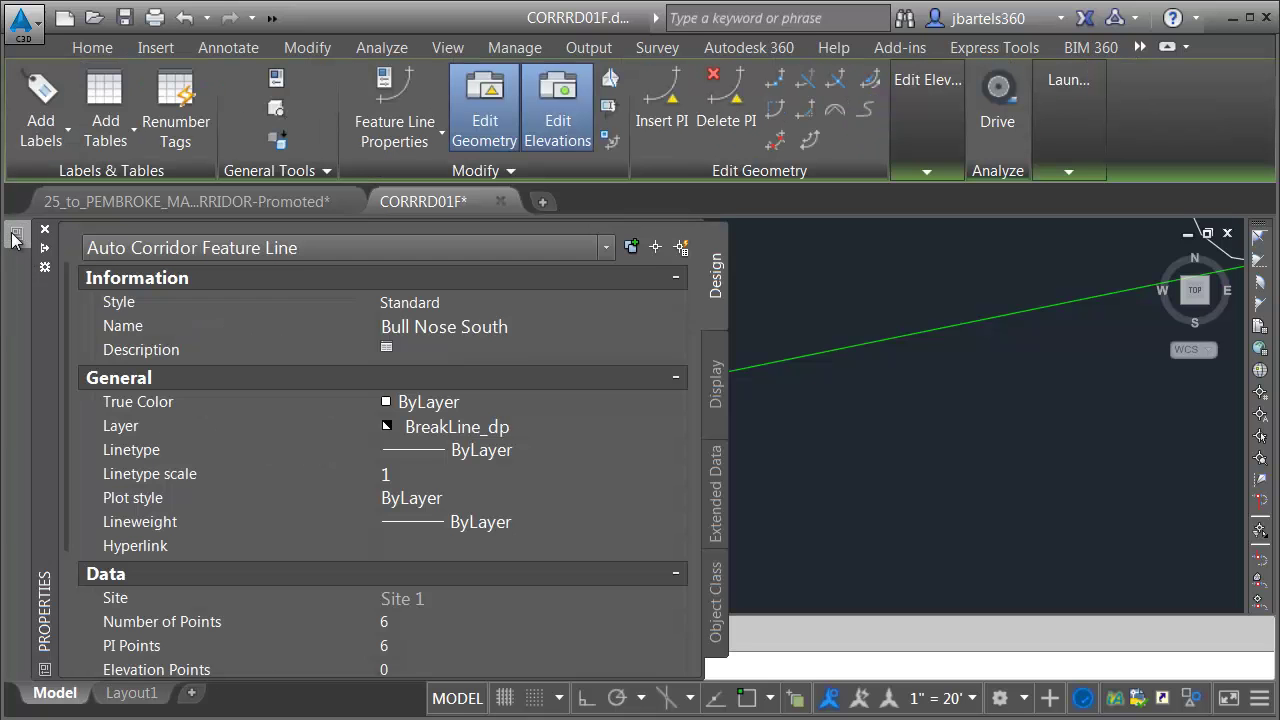
{"action": "left_click", "coordinate": [397, 328]}
{"action": "left_click", "coordinate": [514, 328]}
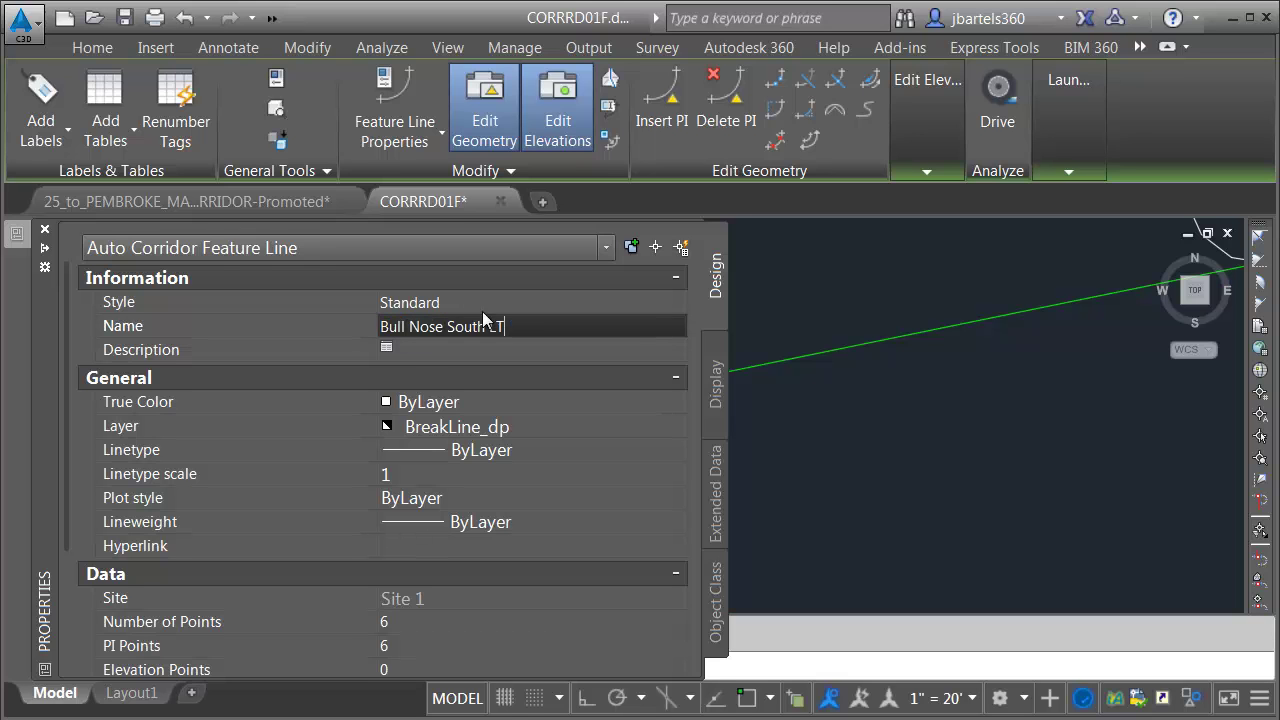
{"action": "right_click", "coordinate": [386, 324]}
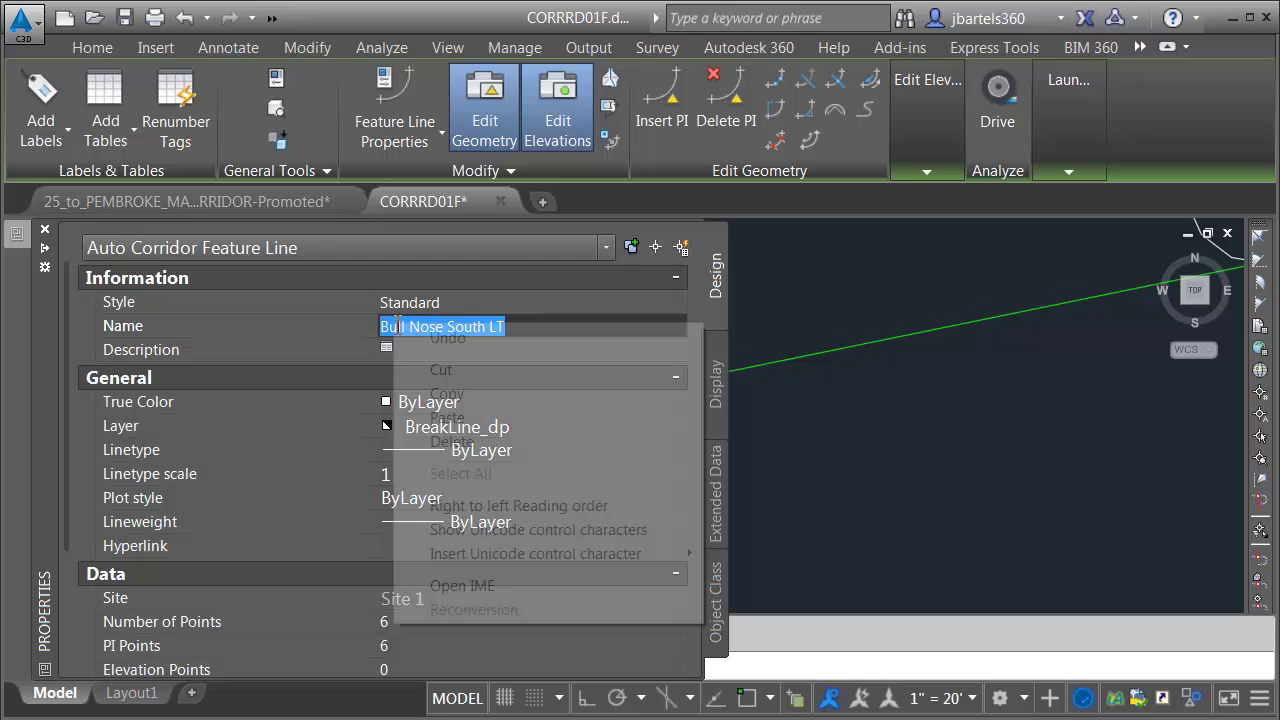
{"action": "left_click", "coordinate": [409, 394]}
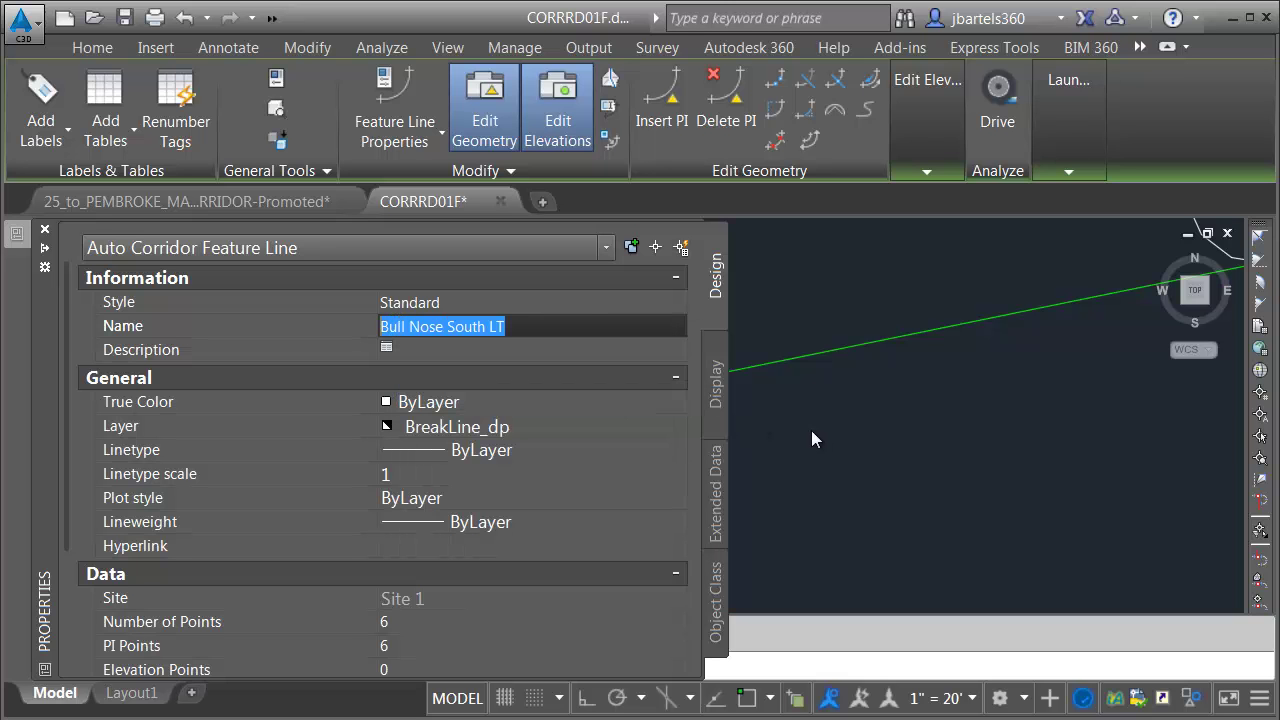
{"action": "key", "text": "Escape"}
Paste the name into the right south piece and change it to Bull Nose South RT
{"action": "left_click", "coordinate": [536, 396]}
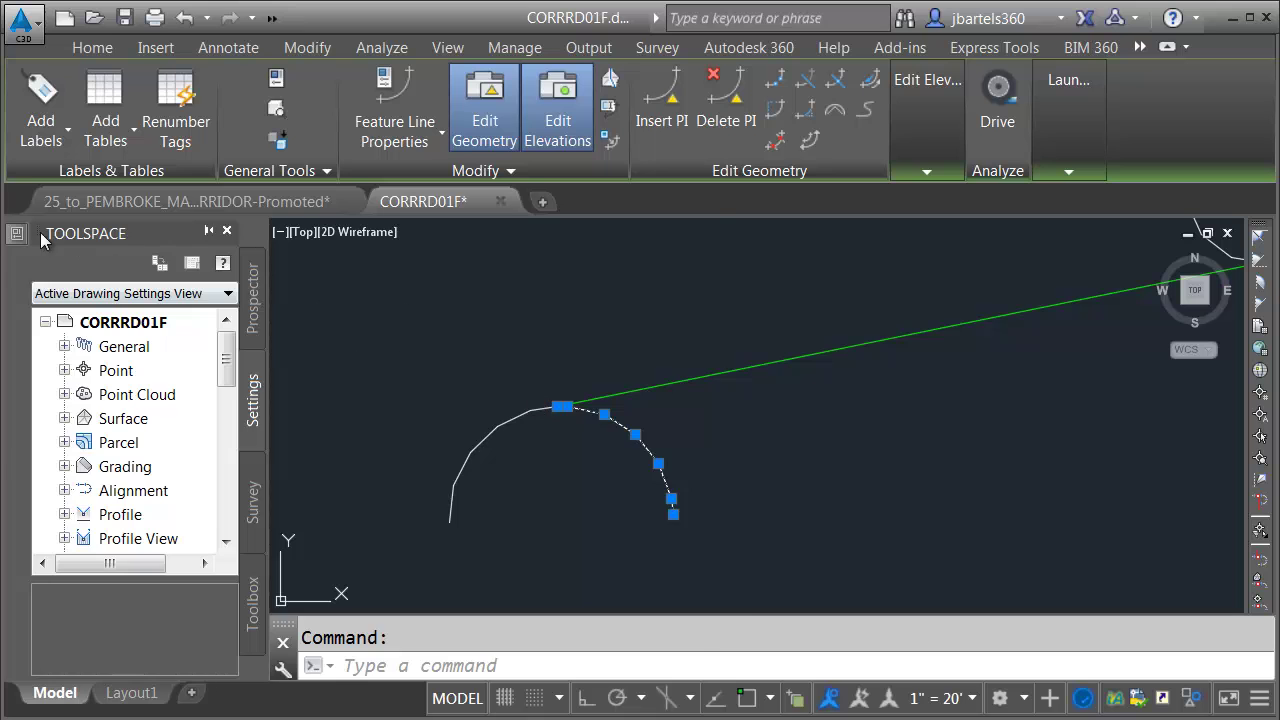
{"action": "key", "text": "ctrl+1"}
{"action": "left_click", "coordinate": [399, 327]}
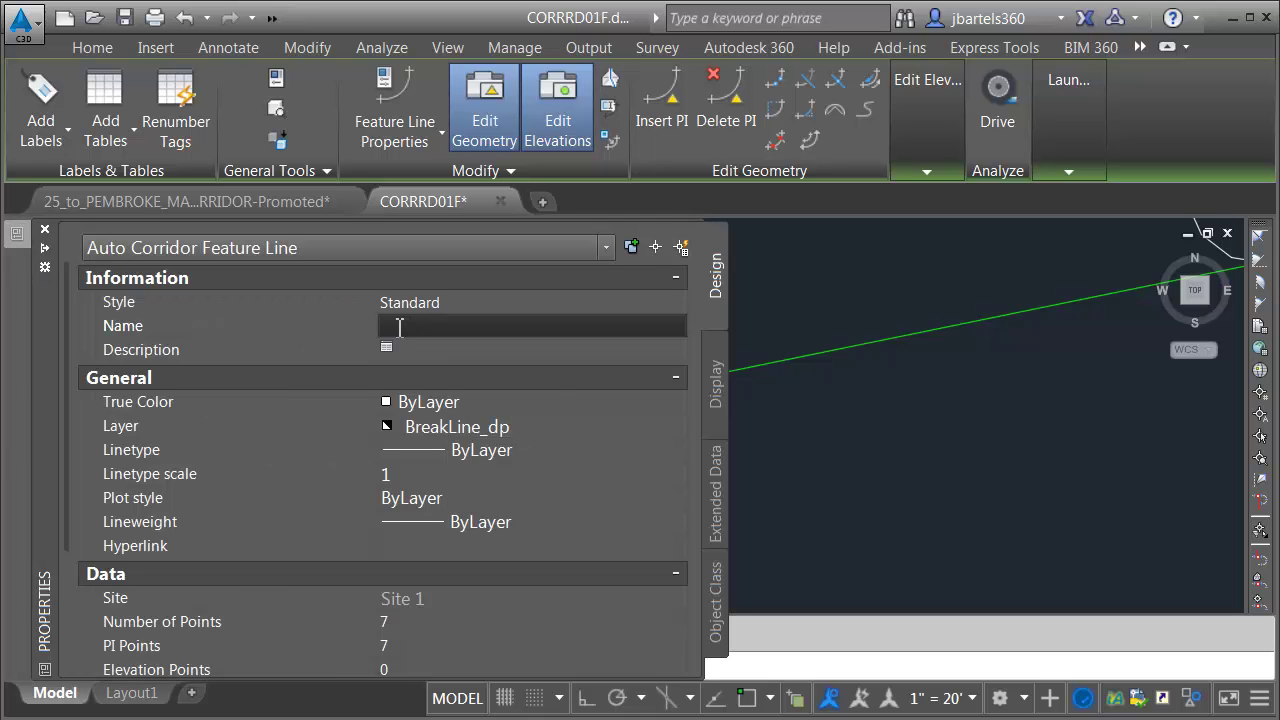
{"action": "right_click", "coordinate": [399, 327]}
{"action": "left_click", "coordinate": [449, 421]}
{"action": "left_click_drag", "start_coordinate": [487, 330], "coordinate": [500, 332]}
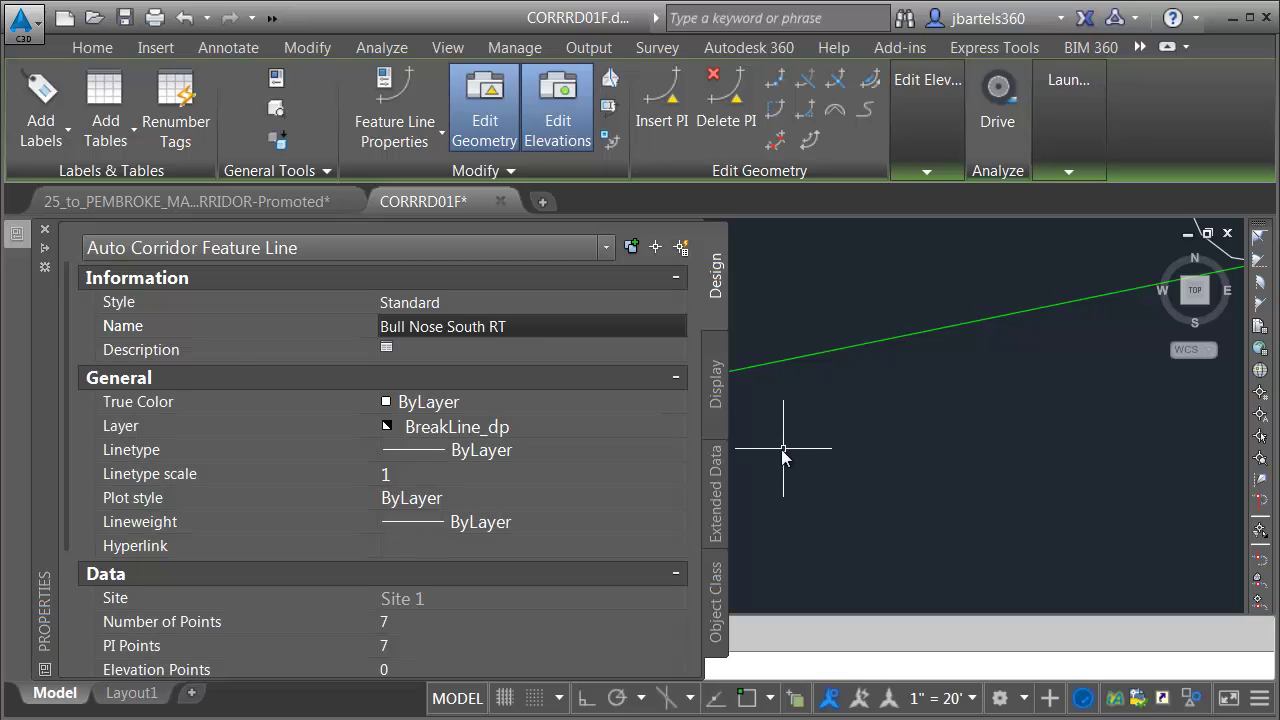
{"action": "key", "text": "ctrl+1"}
{"action": "key", "text": "Escape"}
{"action": "scroll", "coordinate": [757, 443], "scroll_direction": "down", "scroll_amount": 2}
{"action": "middle_click_drag", "start_coordinate": [910, 430], "coordinate": [815, 378]}
{"action": "scroll", "coordinate": [822, 375], "scroll_direction": "up", "scroll_amount": 4}
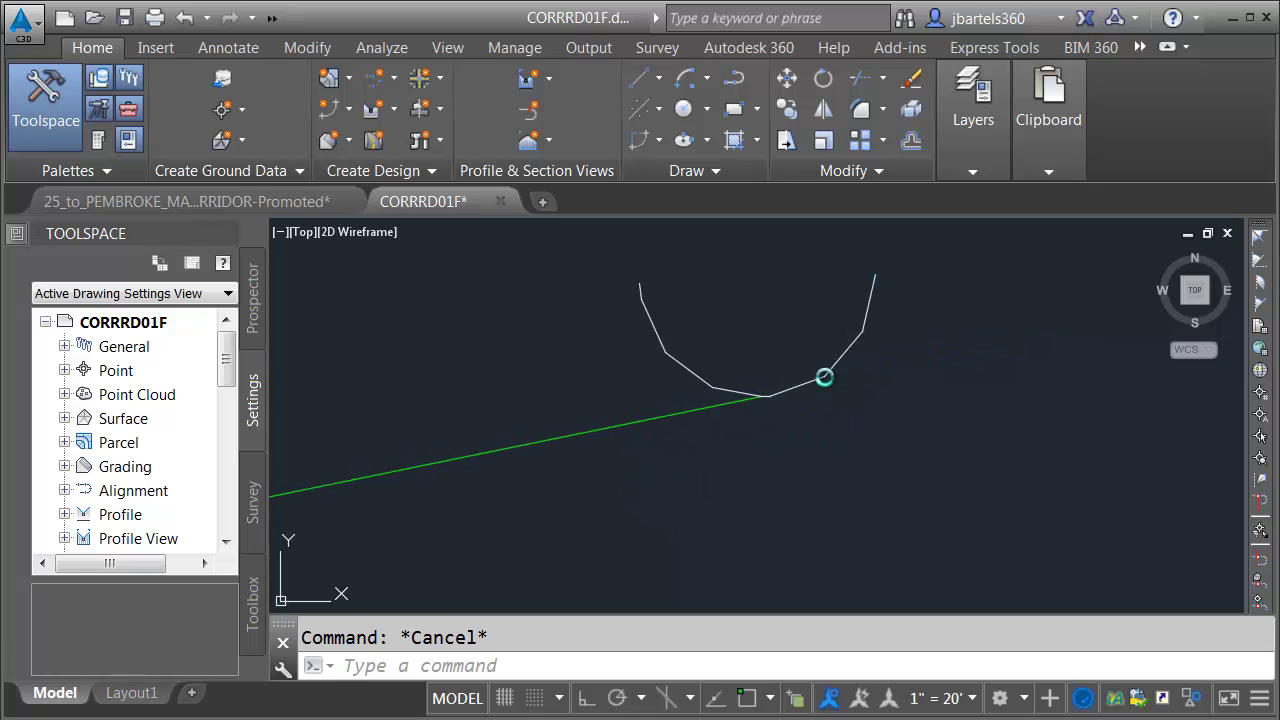
Rename the right north piece to Bull Nose NORTH RT and copy that name
{"action": "left_click", "coordinate": [828, 378]}
{"action": "key", "text": "ctrl+1"}
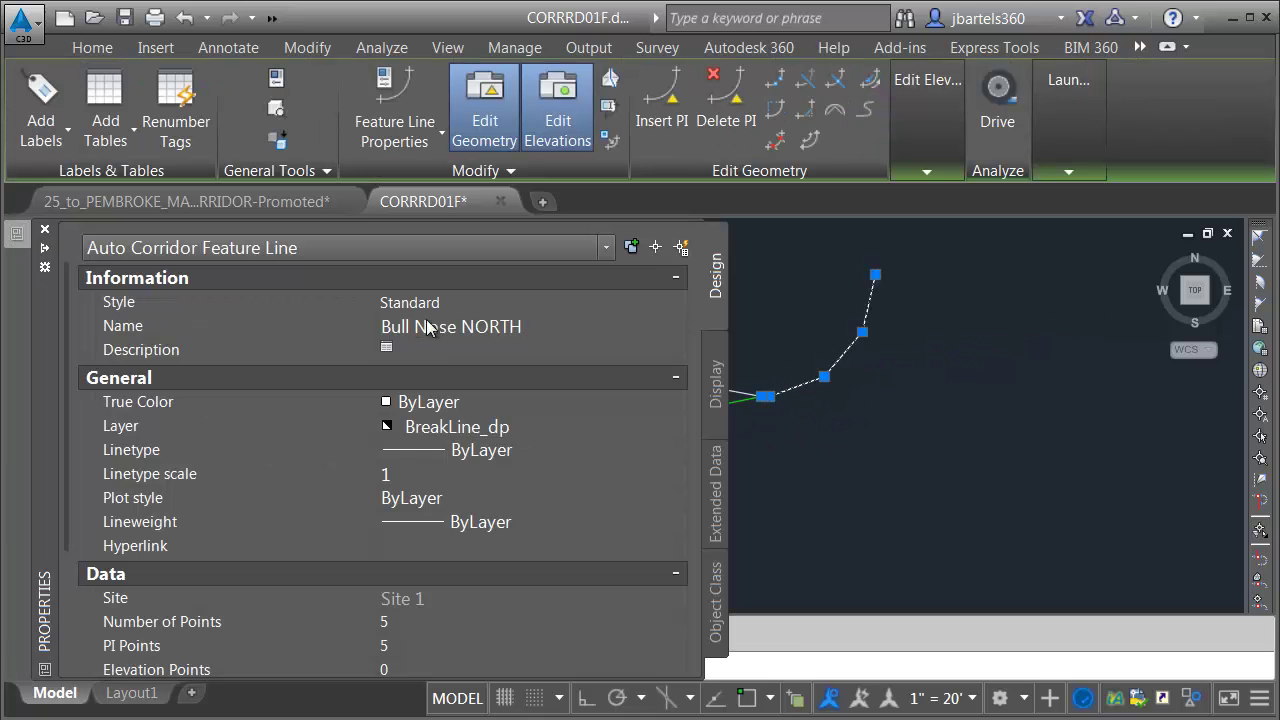
{"action": "left_click", "coordinate": [530, 325]}
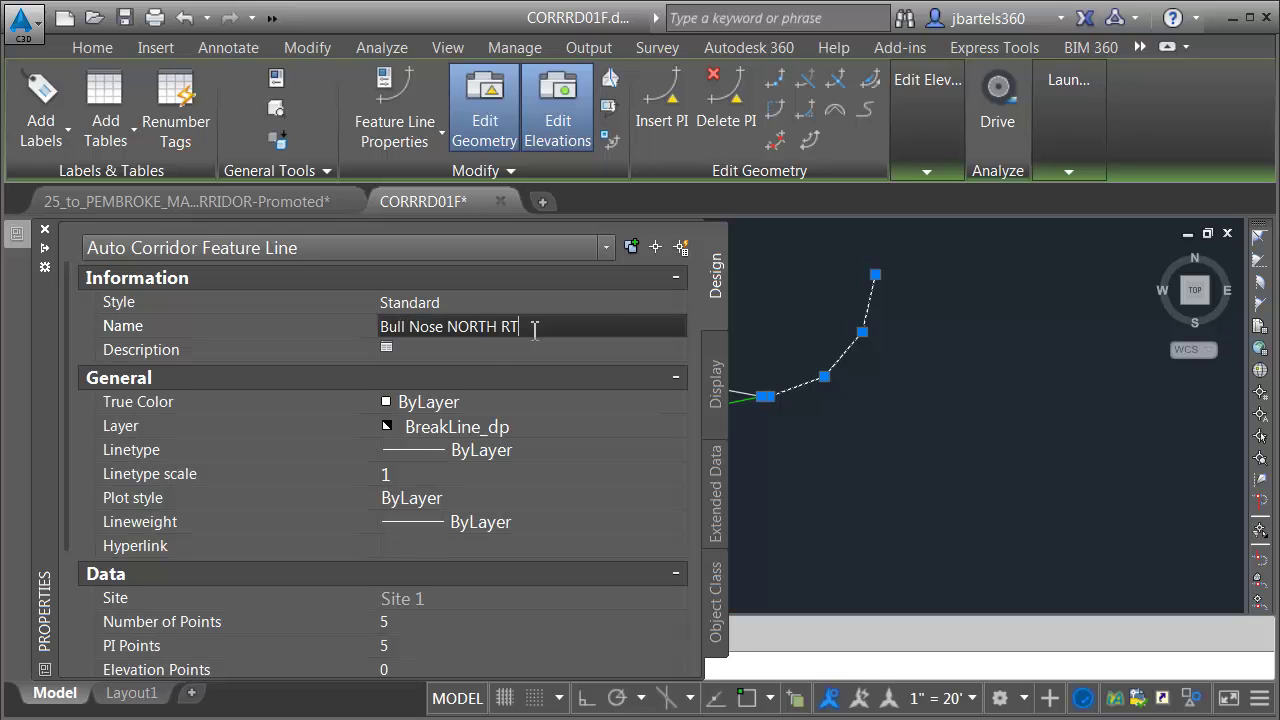
{"action": "key", "text": "Return"}
{"action": "left_click", "coordinate": [527, 330]}
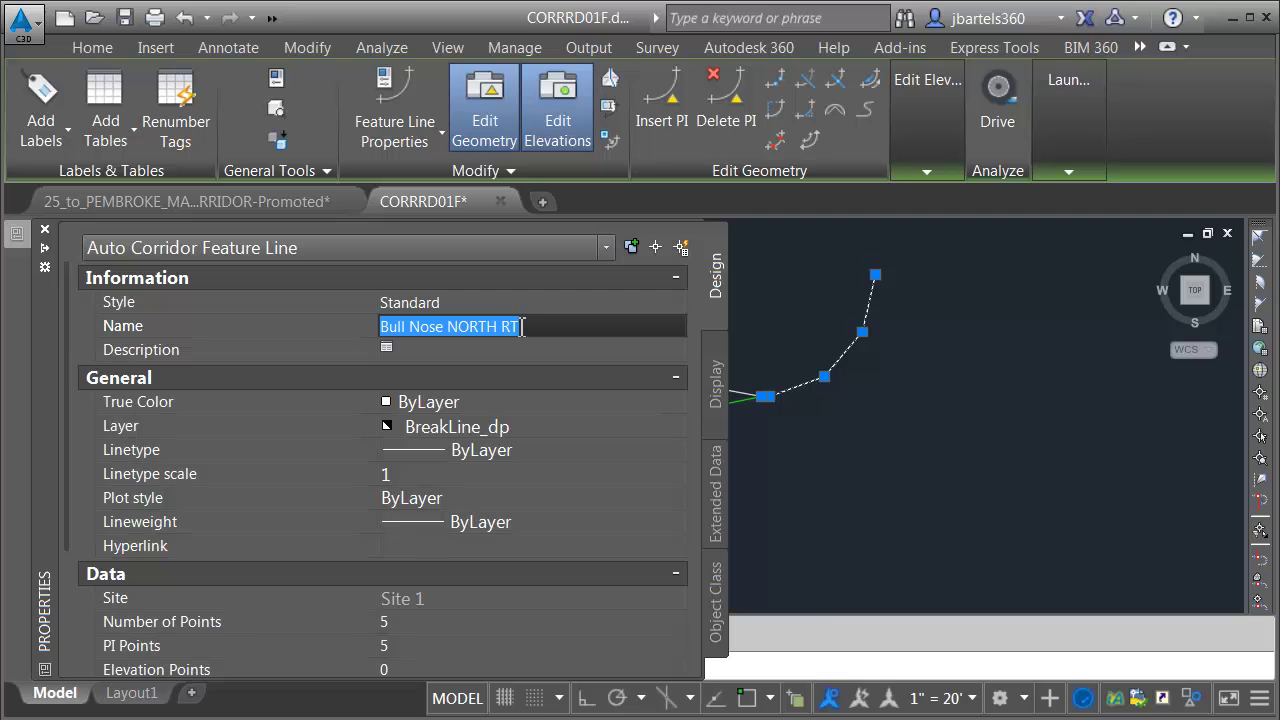
{"action": "right_click", "coordinate": [522, 327]}
{"action": "left_click", "coordinate": [551, 399]}
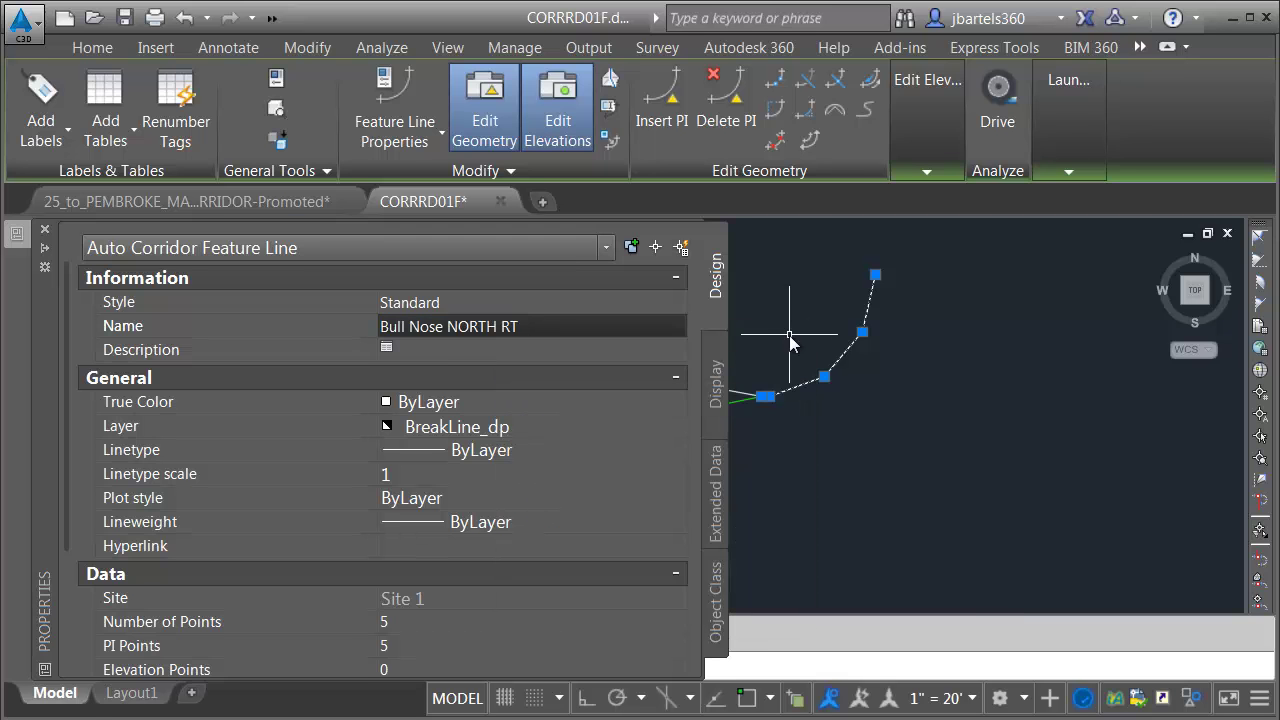
{"action": "key", "text": "Escape"}
Paste the copied north bull-nose name into the left piece's Name field
{"action": "left_click", "coordinate": [681, 365]}
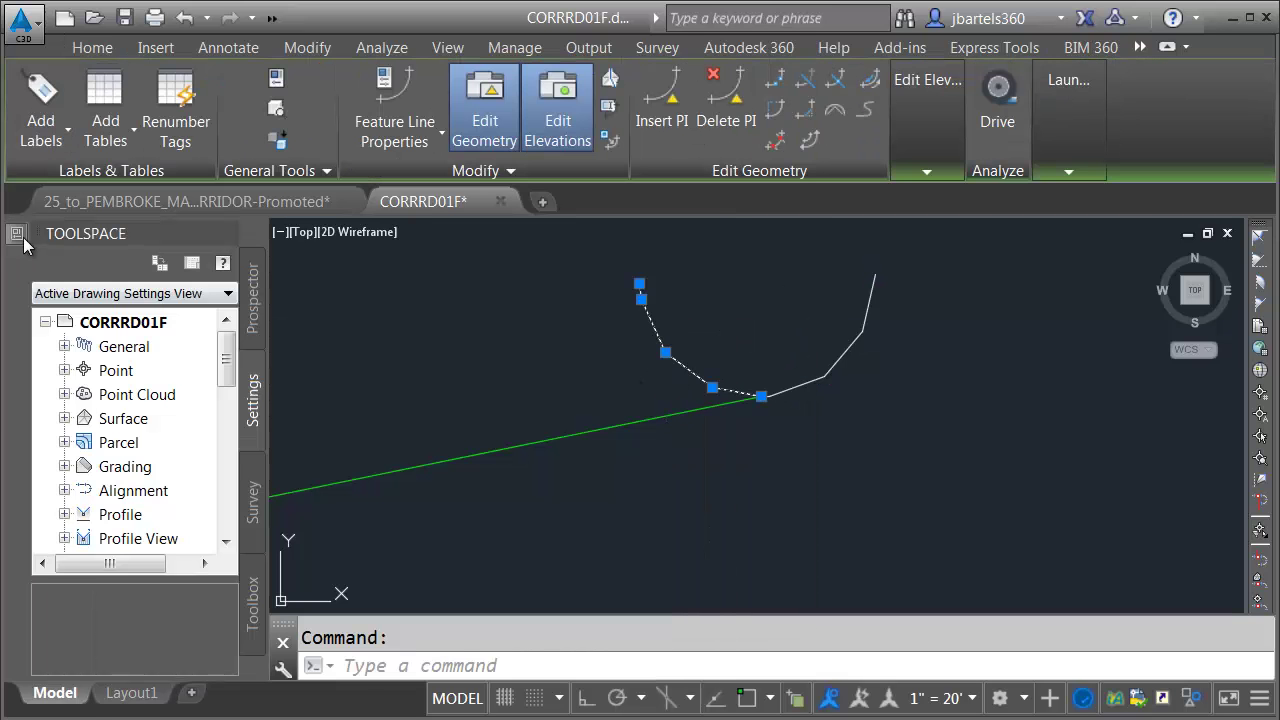
{"action": "mouse_move", "coordinate": [25, 245]}
{"action": "left_click", "coordinate": [434, 327]}
{"action": "right_click", "coordinate": [434, 327]}
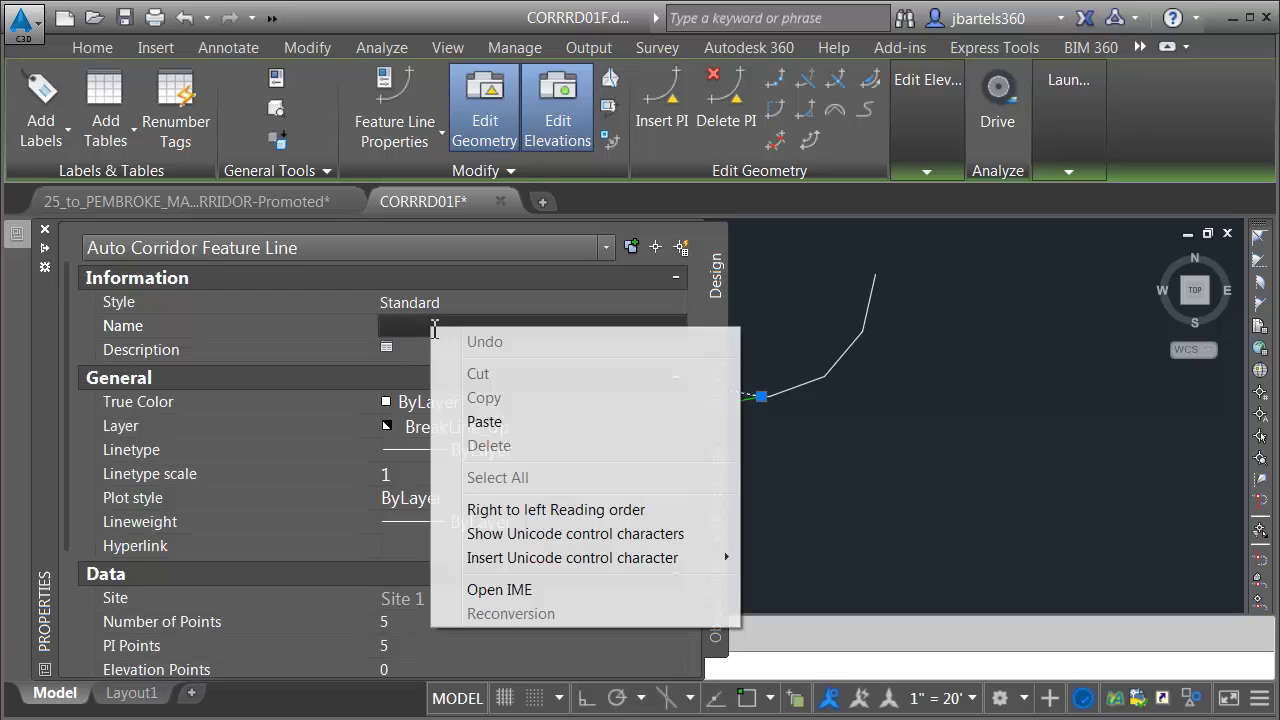
{"action": "left_click", "coordinate": [492, 420]}
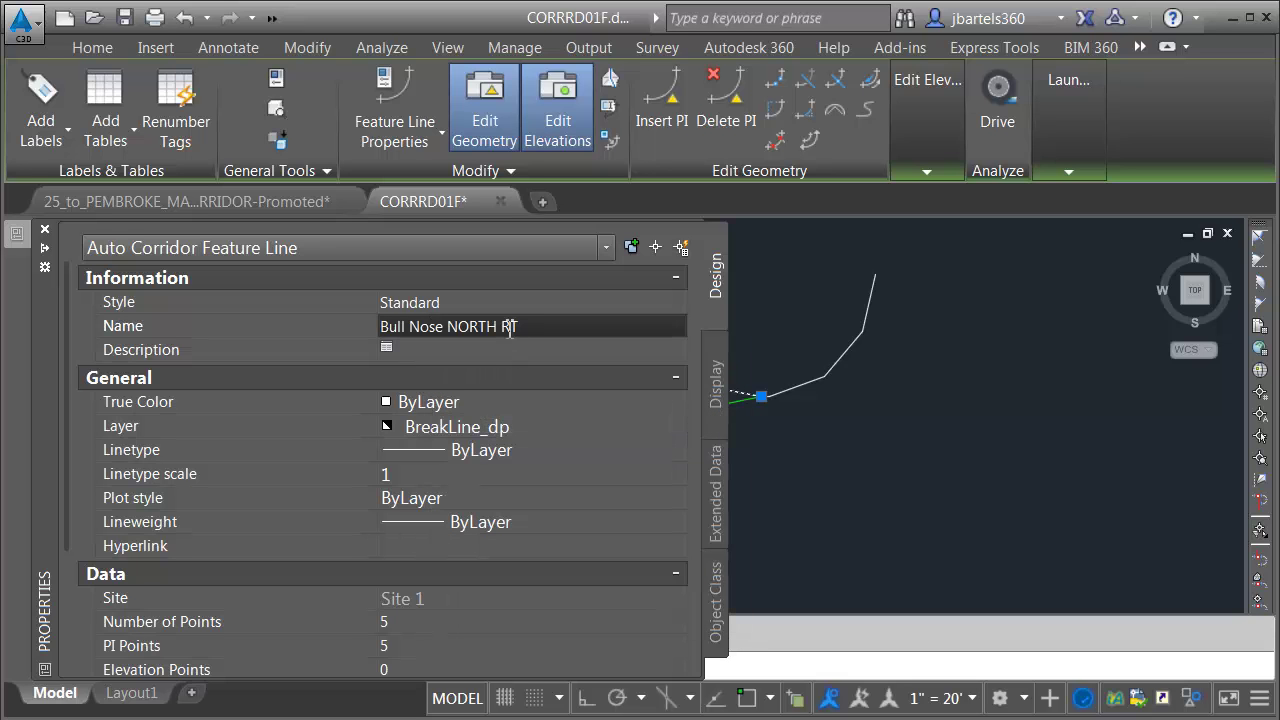
{"action": "key", "text": "Escape"}
{"action": "scroll", "coordinate": [730, 332], "scroll_direction": "down", "scroll_amount": 3}
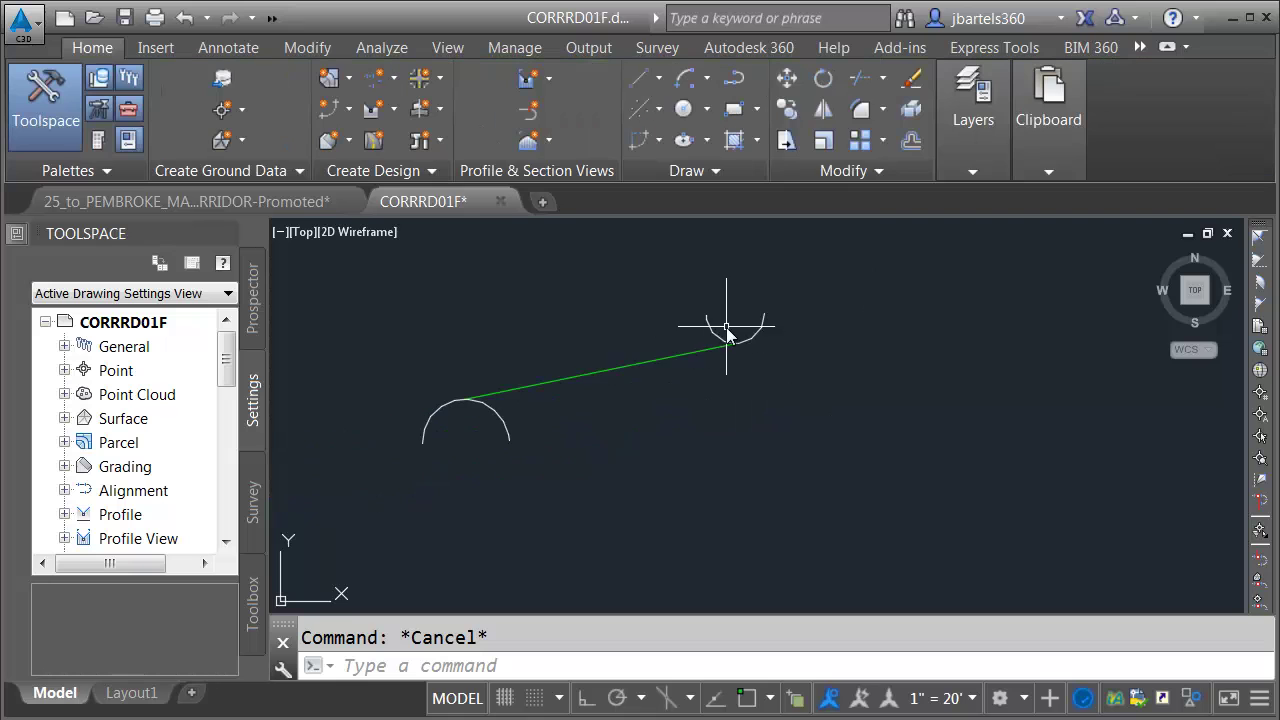
Orbit to check the split bull-nose arcs and Connector in 3D, then return to plan view
{"action": "middle_click_drag", "start_coordinate": [602, 430], "coordinate": [648, 448]}
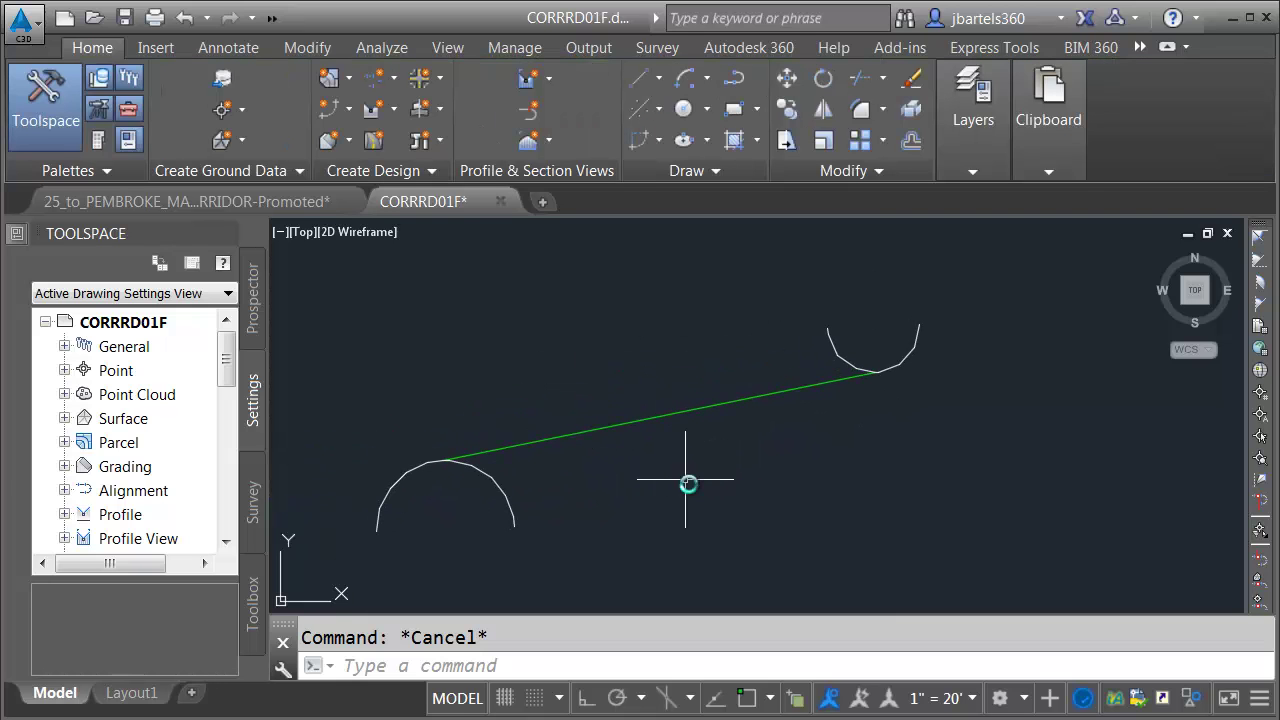
{"action": "middle_click_drag", "start_coordinate": [697, 490], "coordinate": [652, 403], "text": "shift"}
{"action": "mouse_move", "coordinate": [677, 323]}
{"action": "middle_mouse_down"}
{"action": "mouse_move", "coordinate": [688, 504]}
{"action": "mouse_move", "coordinate": [651, 463]}
{"action": "mouse_move", "coordinate": [563, 450]}
{"action": "mouse_move", "coordinate": [663, 501]}
{"action": "mouse_move", "coordinate": [705, 514]}
{"action": "mouse_move", "coordinate": [708, 503]}
{"action": "middle_mouse_up"}
{"action": "type", "text": "PLAN"}
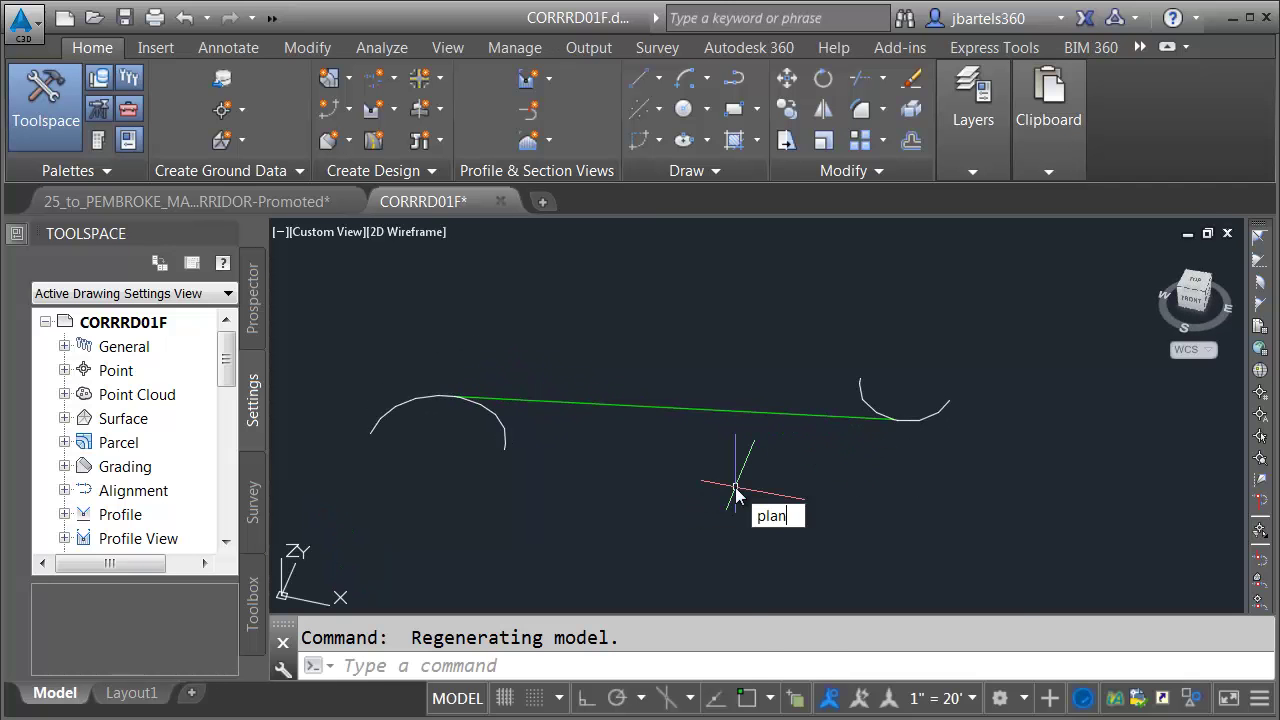
{"action": "key", "text": "Return"}
{"action": "key", "text": "Return"}
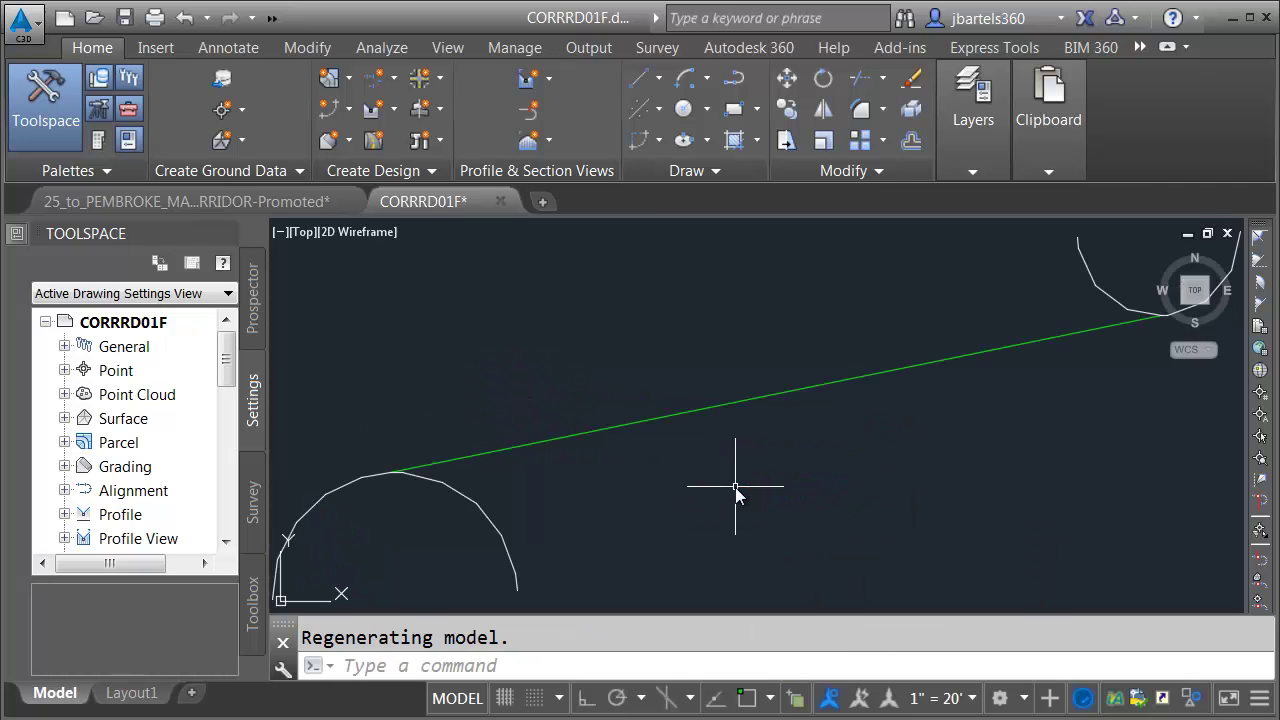
Centre the bull noses and Connector in view, then end object isolation
{"action": "scroll", "coordinate": [743, 487], "scroll_direction": "down", "scroll_amount": 4}
{"action": "middle_click_drag", "start_coordinate": [755, 487], "coordinate": [686, 434]}
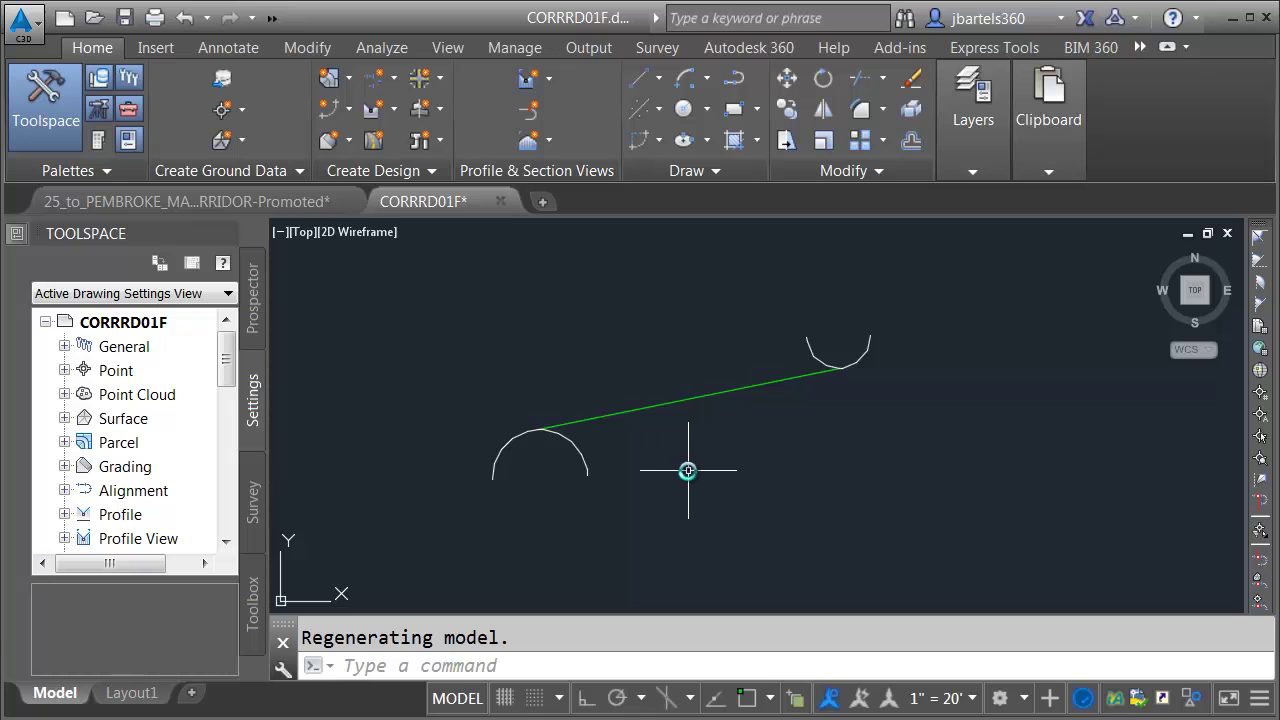
{"action": "left_click", "coordinate": [1190, 699]}
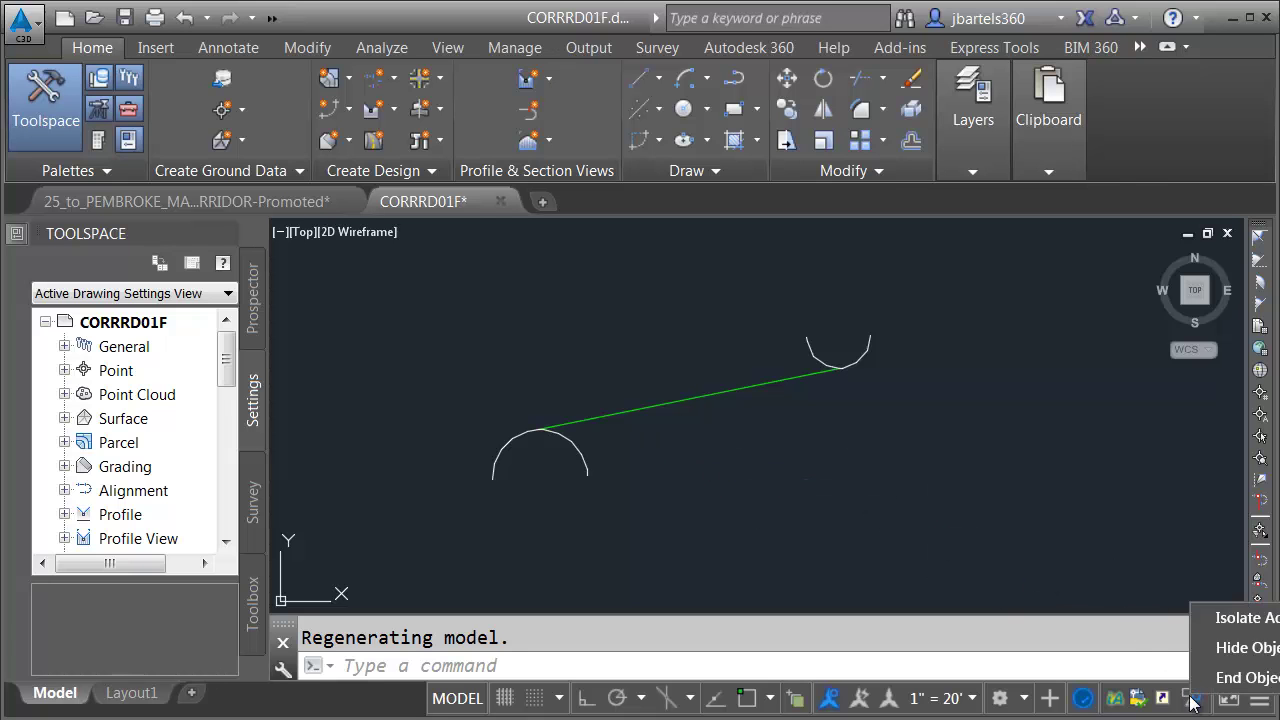
{"action": "left_click", "coordinate": [1223, 679]}
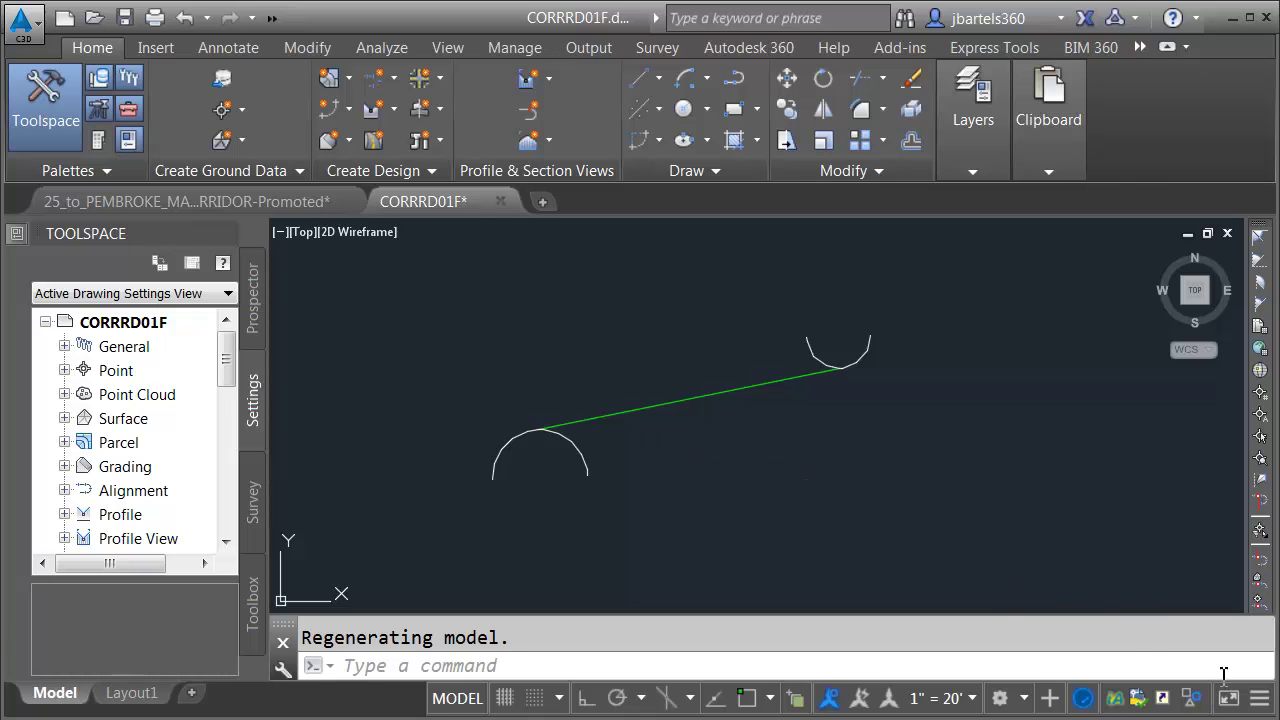